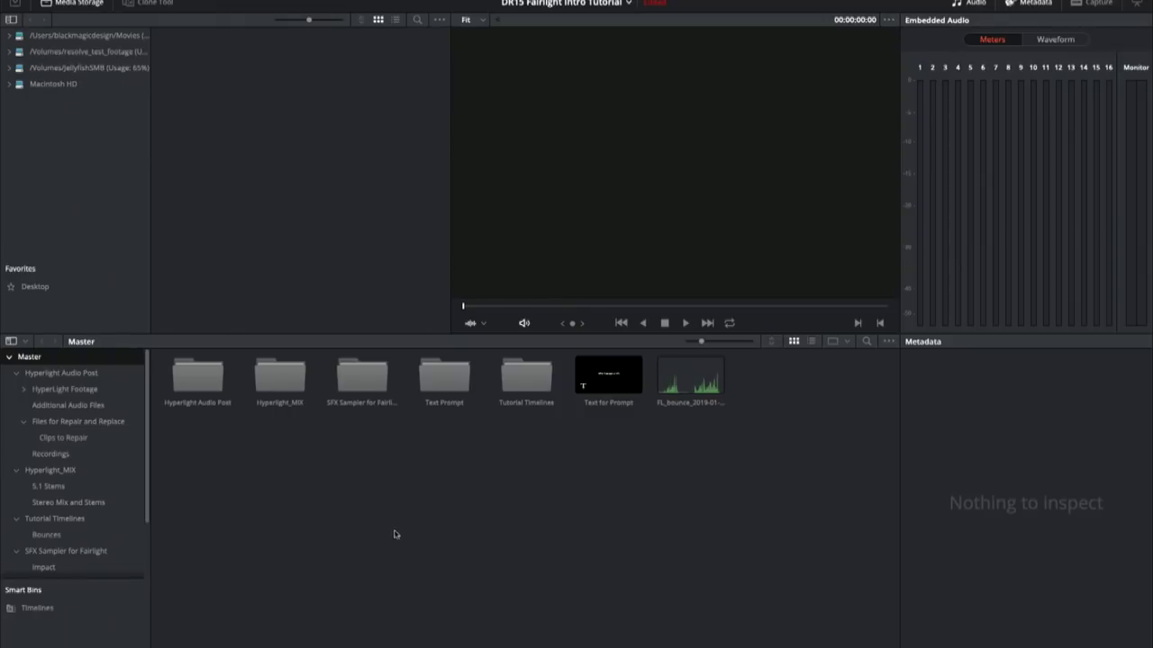
# Browse Media Storage from Macintosh HD to the Desktop folder, which holds the fusion training folder
pyautogui.click(216, 154)
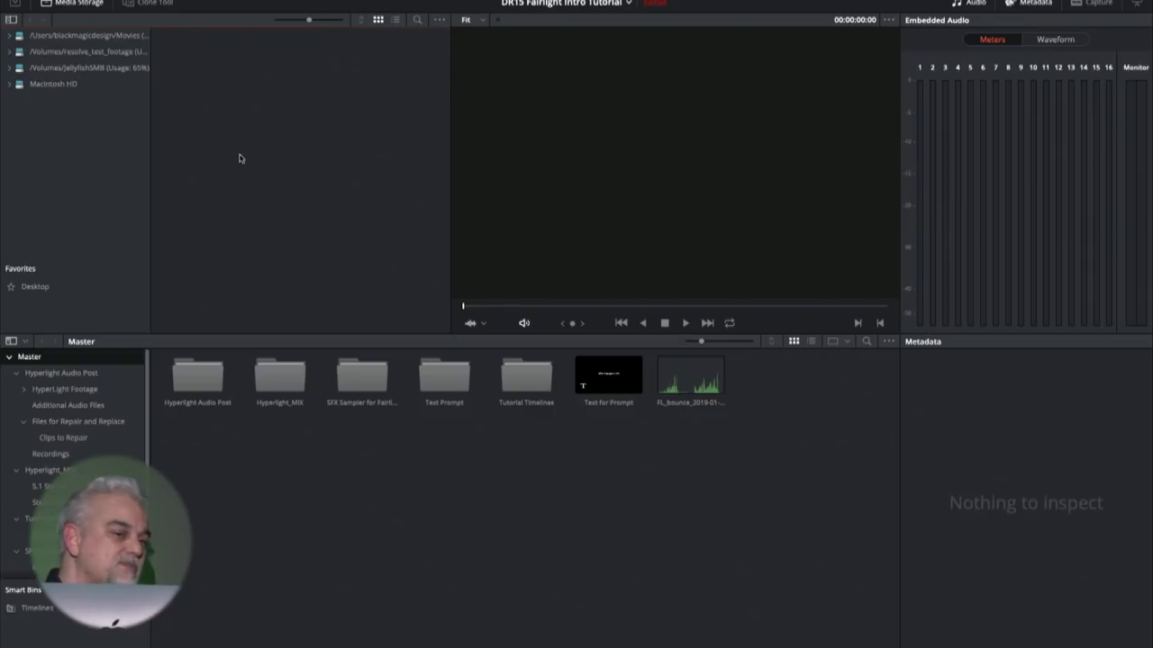
pyautogui.click(93, 86)
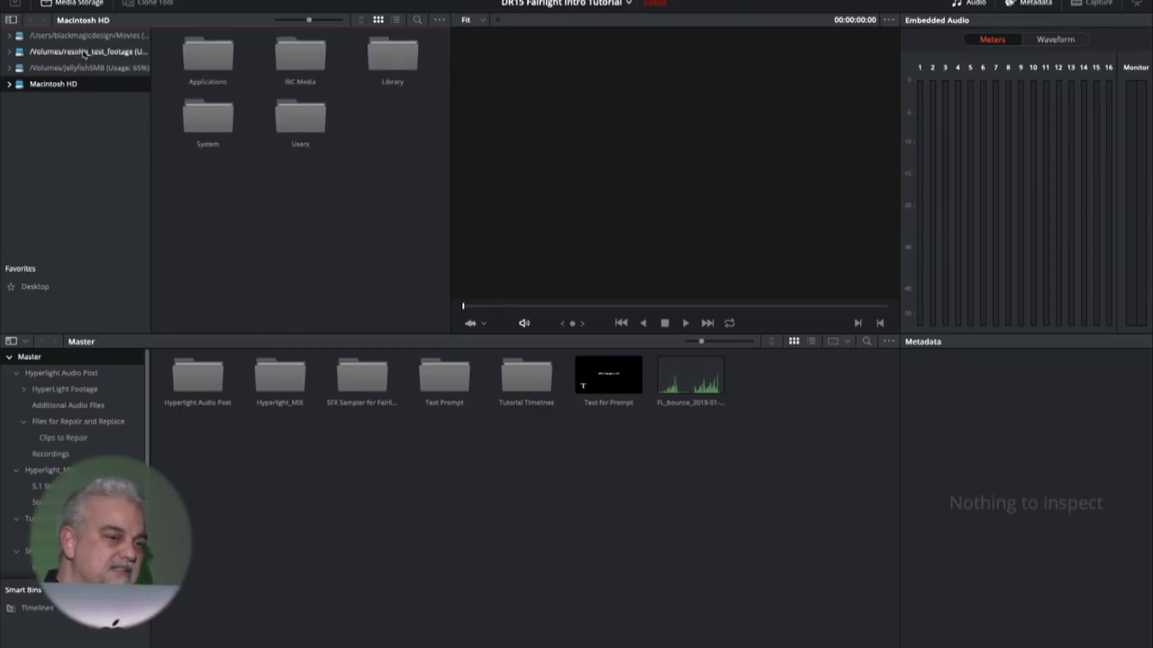
pyautogui.click(9, 83)
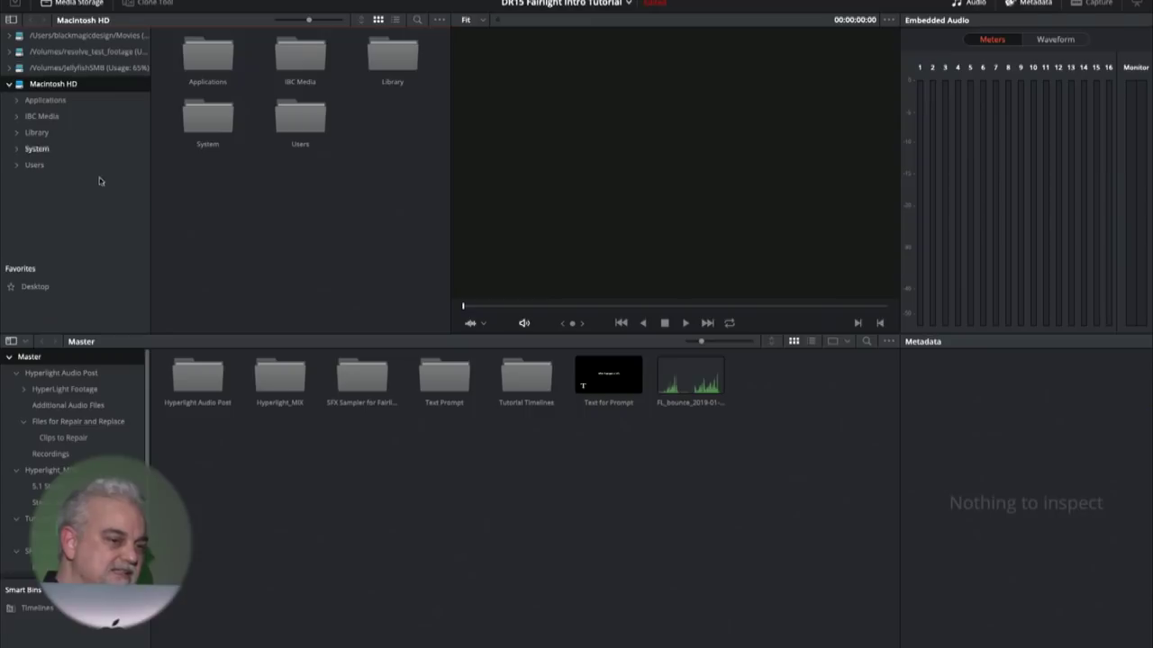
pyautogui.click(76, 286)
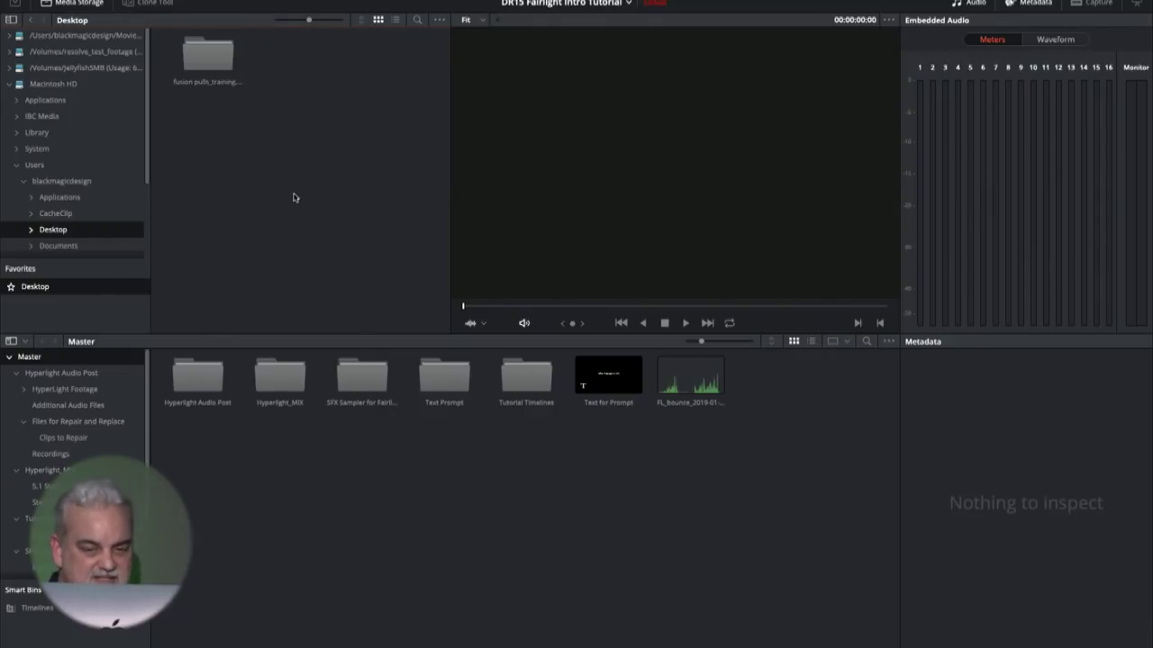
pyautogui.press('super+Tab')
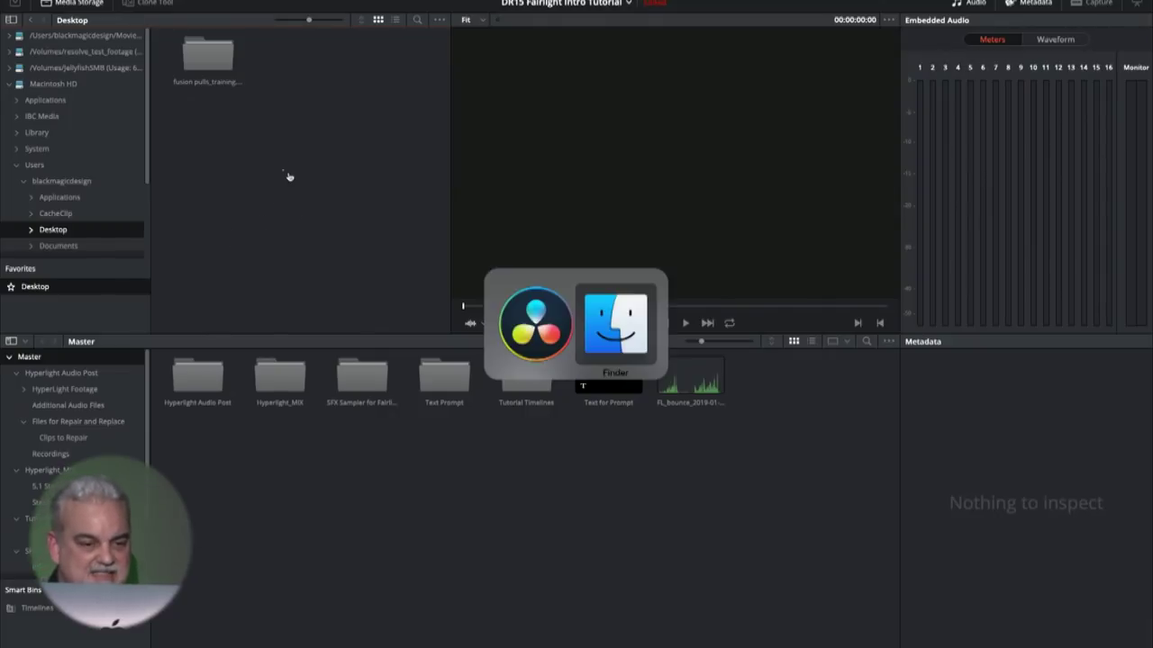
# Position the Finder window and drag the ADR text CSV into Resolve's Media Storage
pyautogui.moveTo(698, 2); pyautogui.dragTo(724, 118)
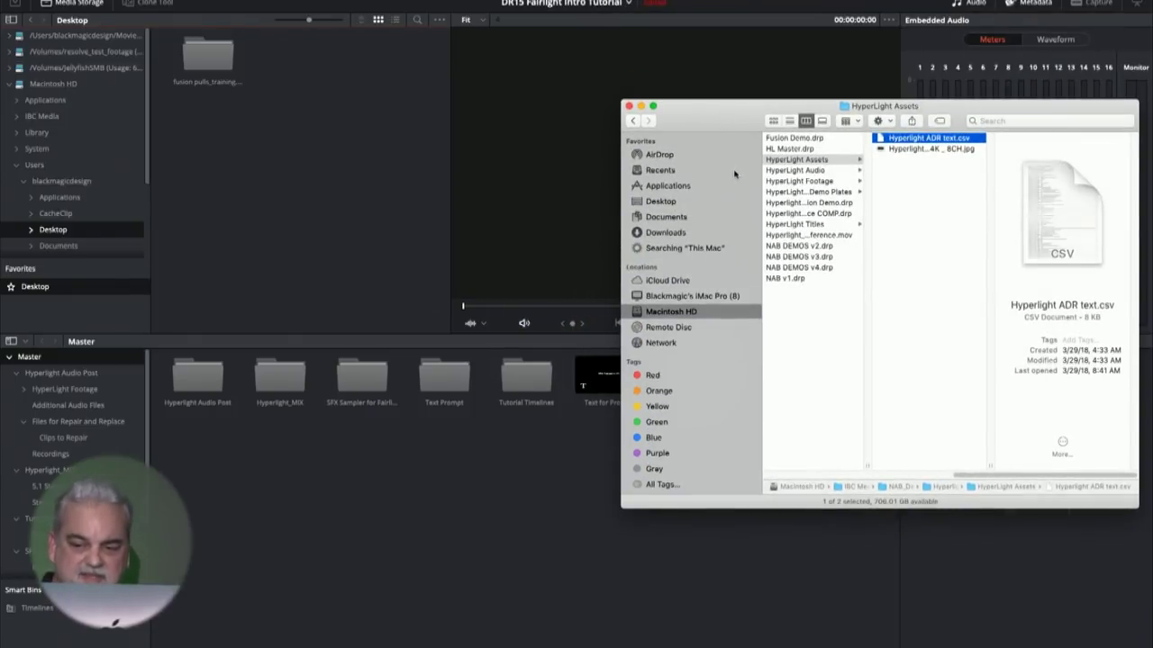
pyautogui.moveTo(987, 476); pyautogui.dragTo(1060, 478)
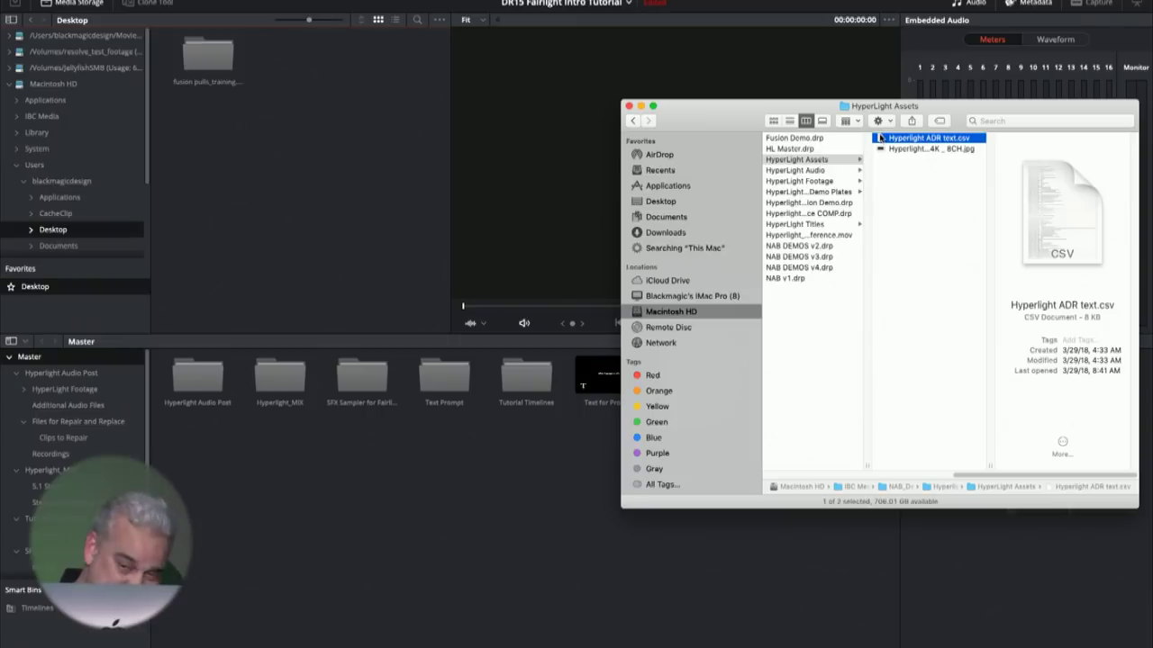
pyautogui.moveTo(880, 141); pyautogui.dragTo(364, 131)
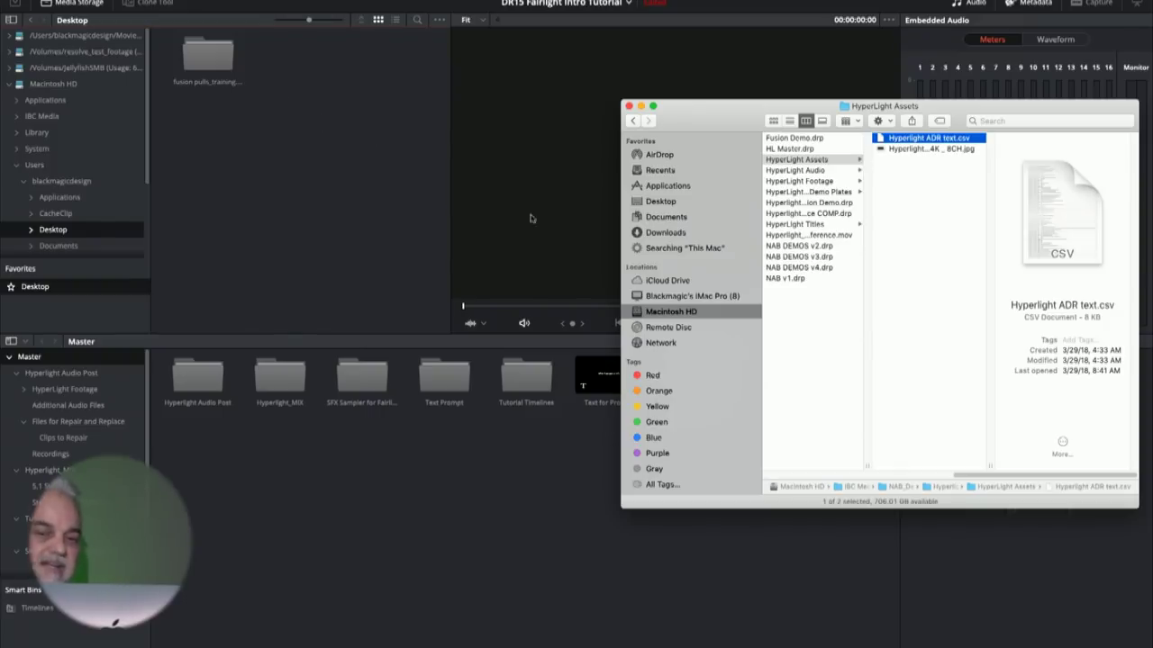
# Drag the HyperLight Assets folder into Media Storage to show its Hyperlight Slate 4K clip
pyautogui.moveTo(727, 106); pyautogui.dragTo(669, 137)
pyautogui.hscroll(-5, 784, 484)
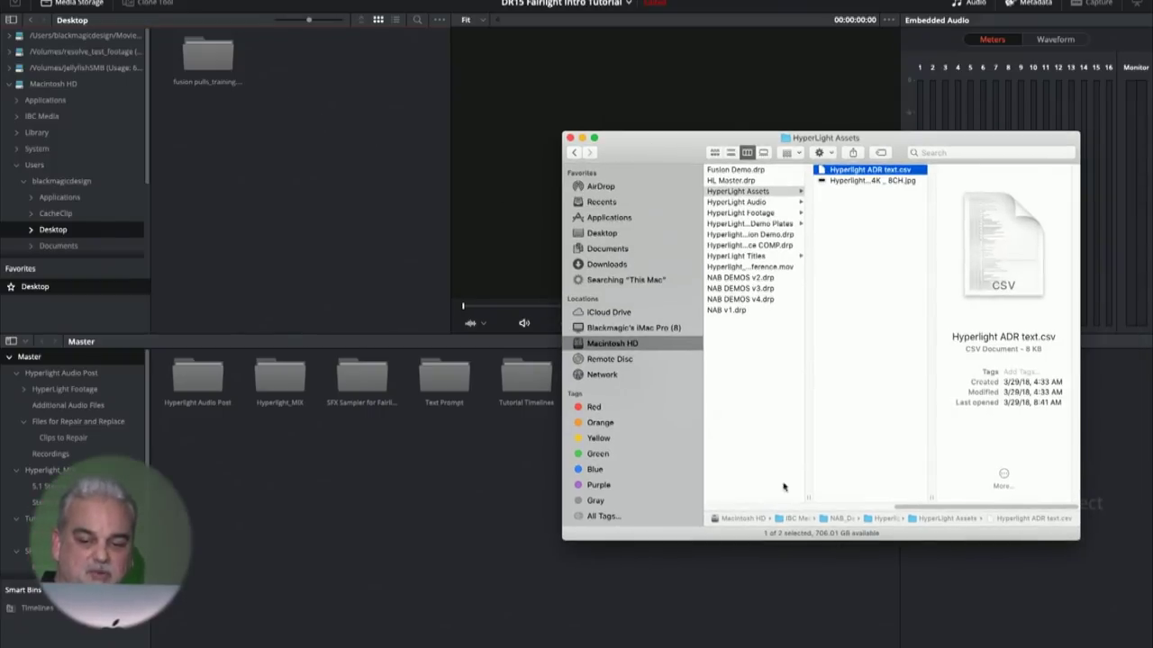
pyautogui.moveTo(815, 192); pyautogui.dragTo(239, 153)
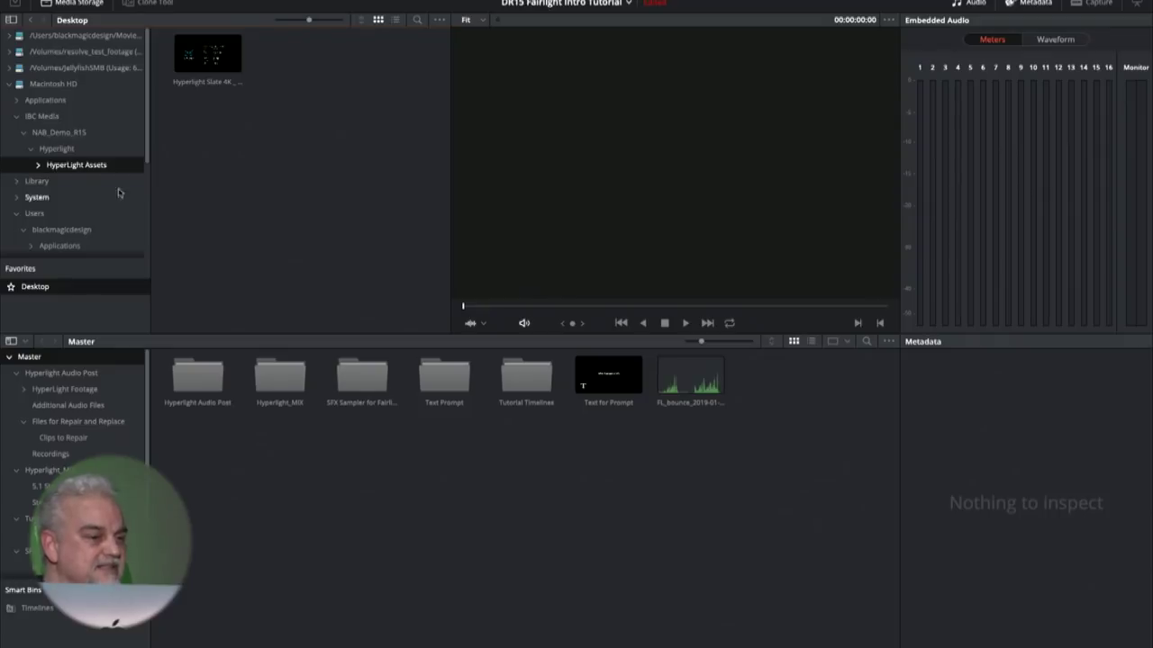
# Collapse IBC Media and navigate Macintosh HD > Users > blackmagicdesign in the storage tree
pyautogui.click(17, 116)
pyautogui.click(31, 83)
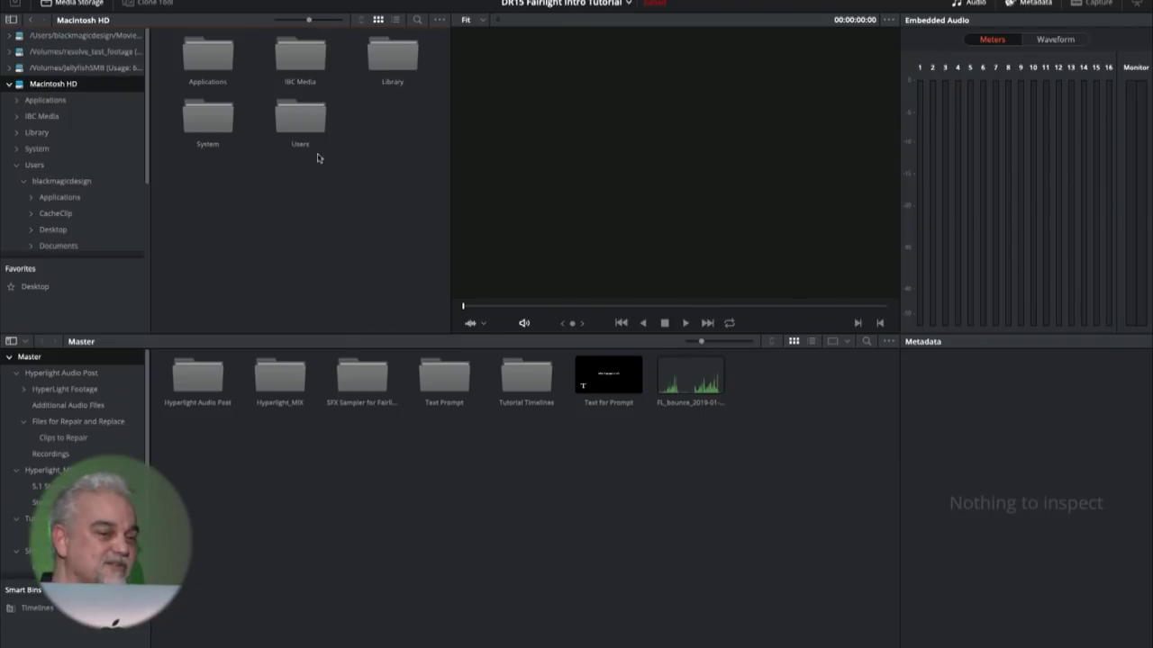
pyautogui.rightClick(301, 112)
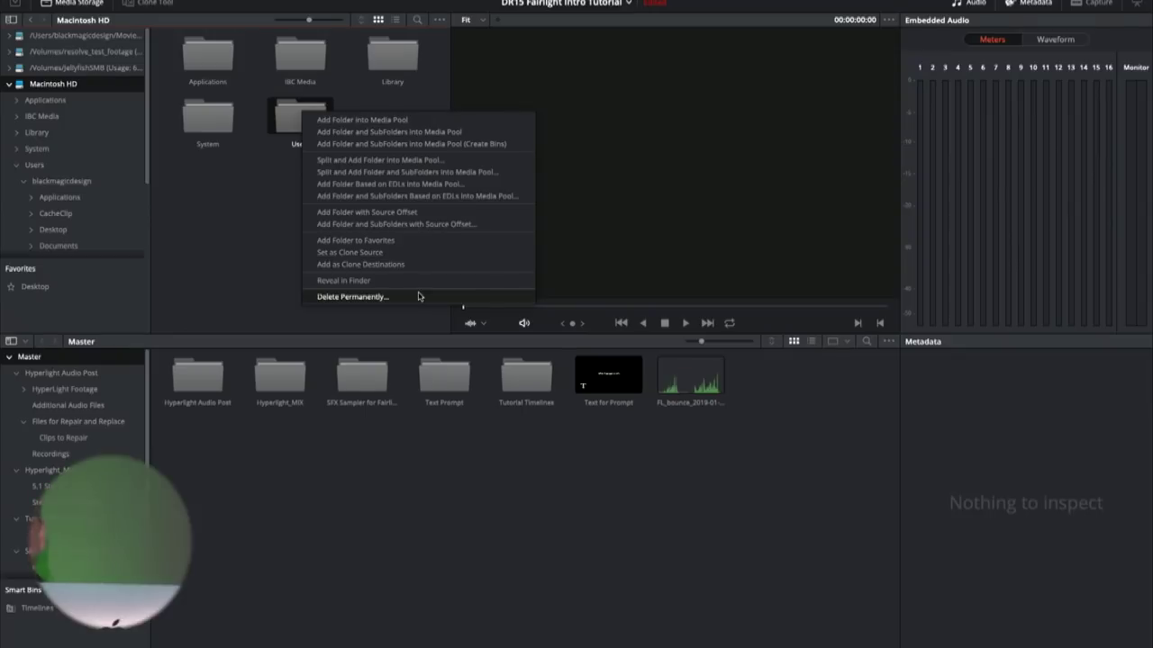
pyautogui.click(203, 240)
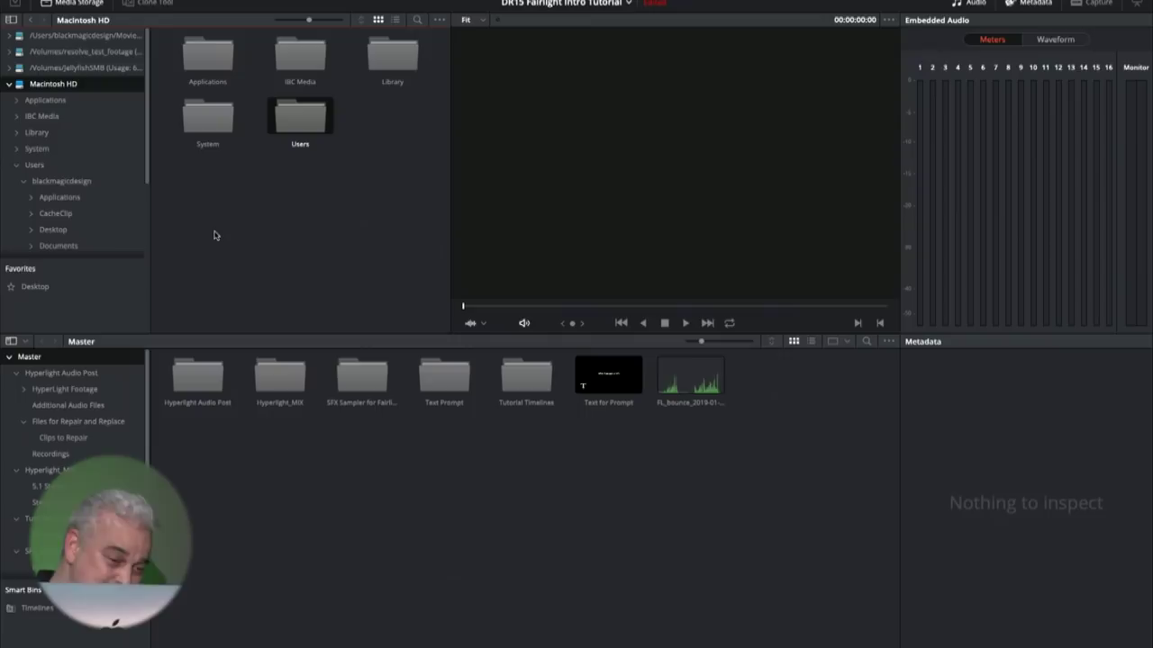
pyautogui.moveTo(300, 125); pyautogui.dragTo(301, 293)
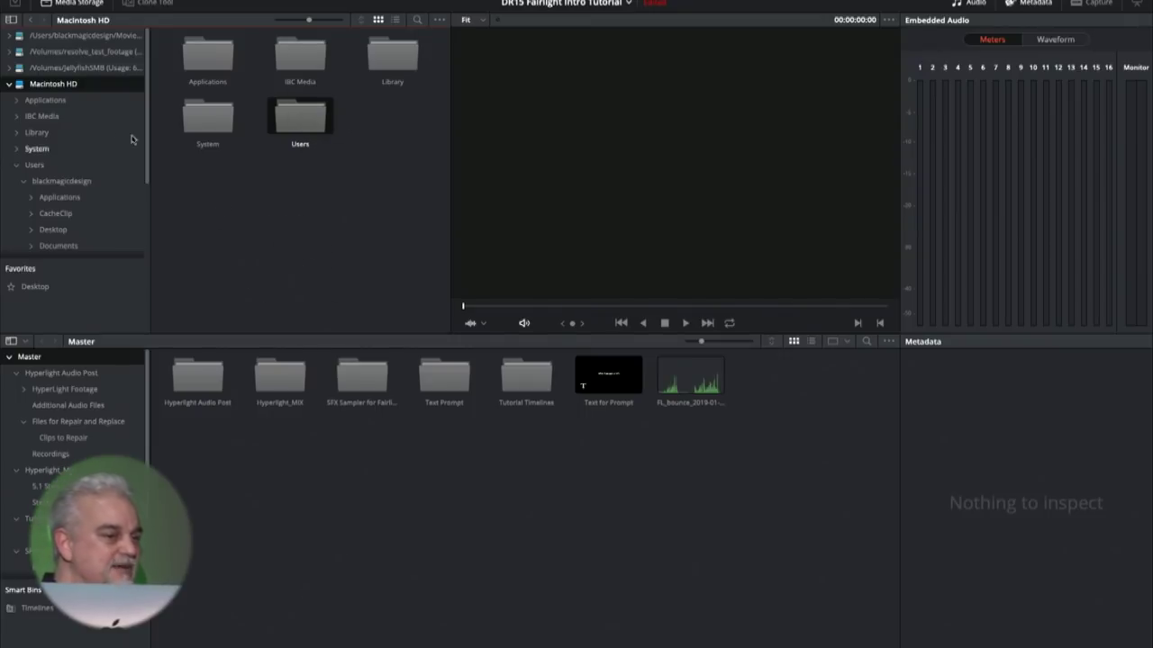
pyautogui.moveTo(61, 181)
pyautogui.mouseDown()
pyautogui.moveTo(94, 266)
pyautogui.moveTo(104, 384)
pyautogui.moveTo(57, 189)
pyautogui.mouseUp()
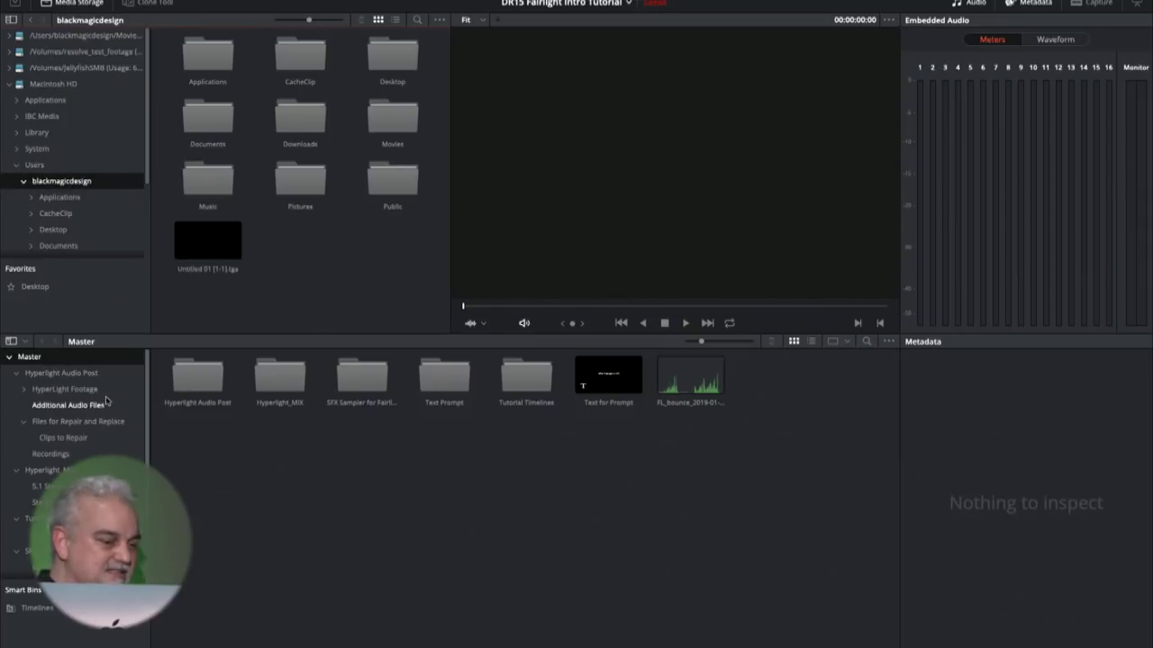
# Enlarge the media pool, open the 5.1 Stems bin and play the first Hyperlight Mix stem
pyautogui.scroll(-3, 146, 408)
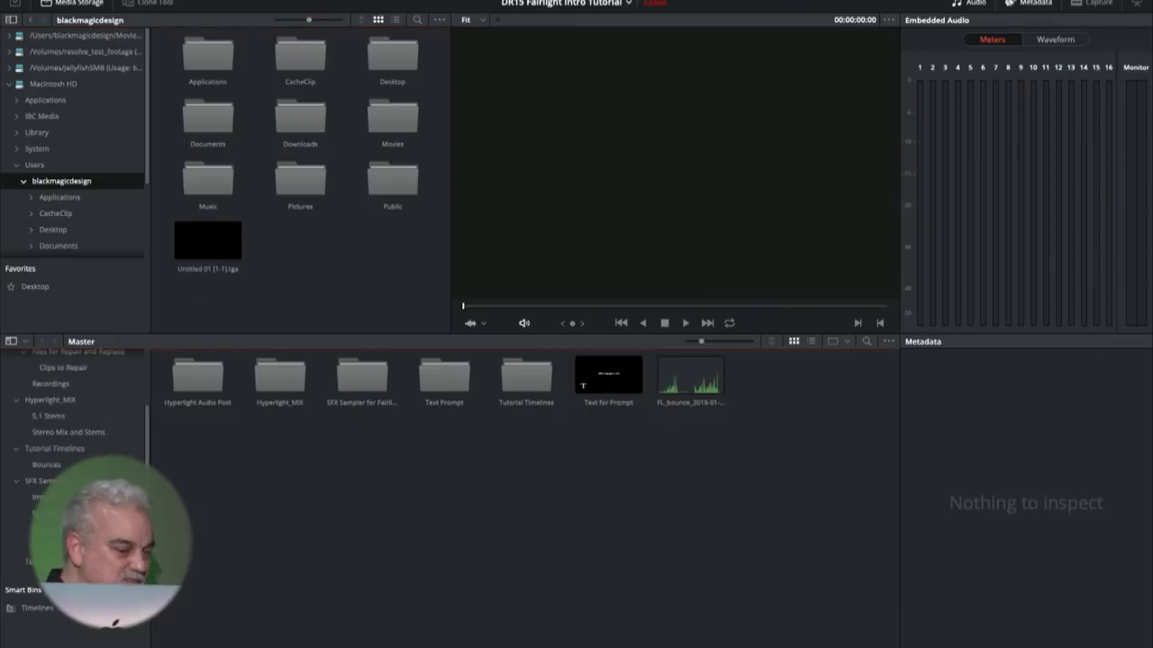
pyautogui.scroll(3, 141, 362)
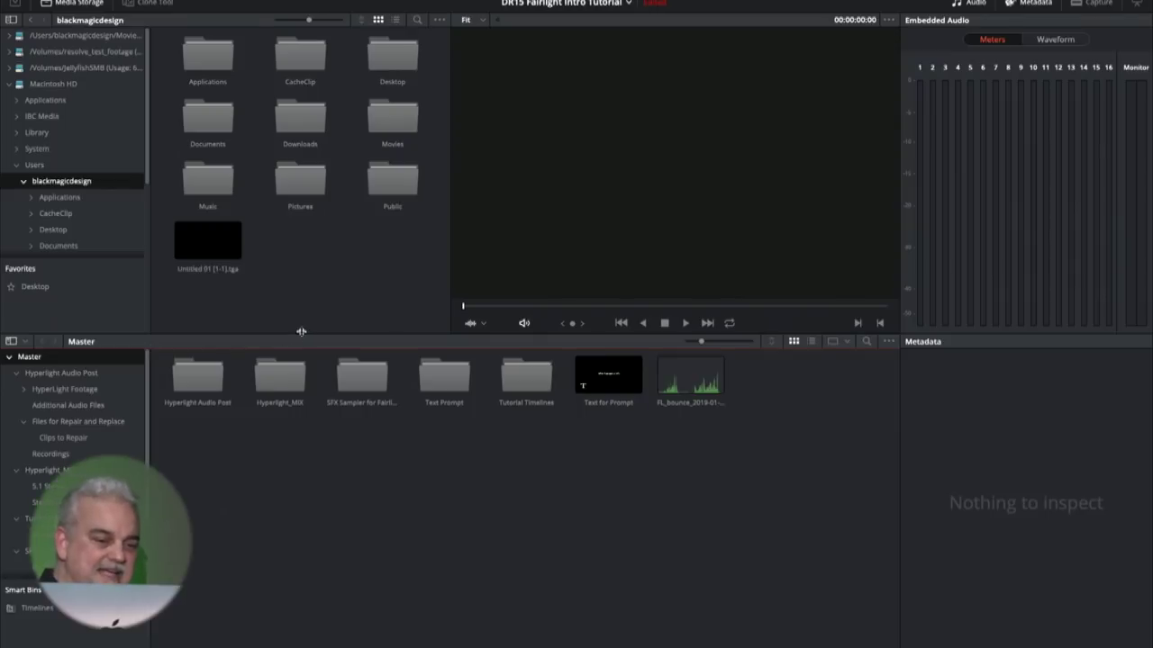
pyautogui.moveTo(301, 334); pyautogui.dragTo(301, 295)
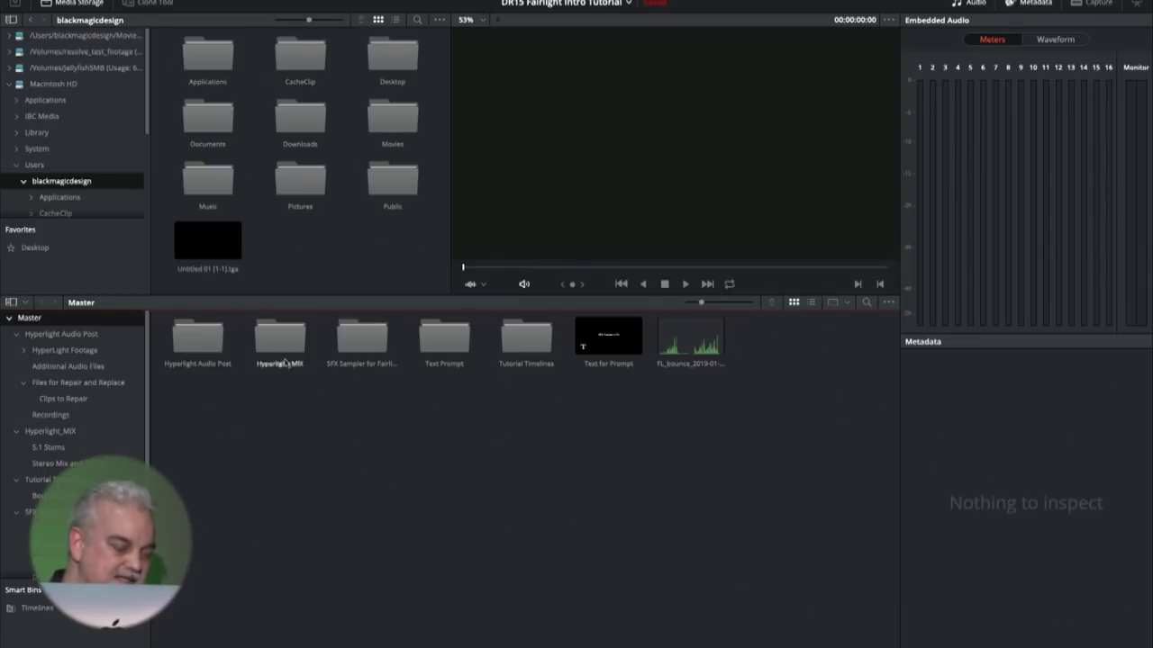
pyautogui.click(91, 444)
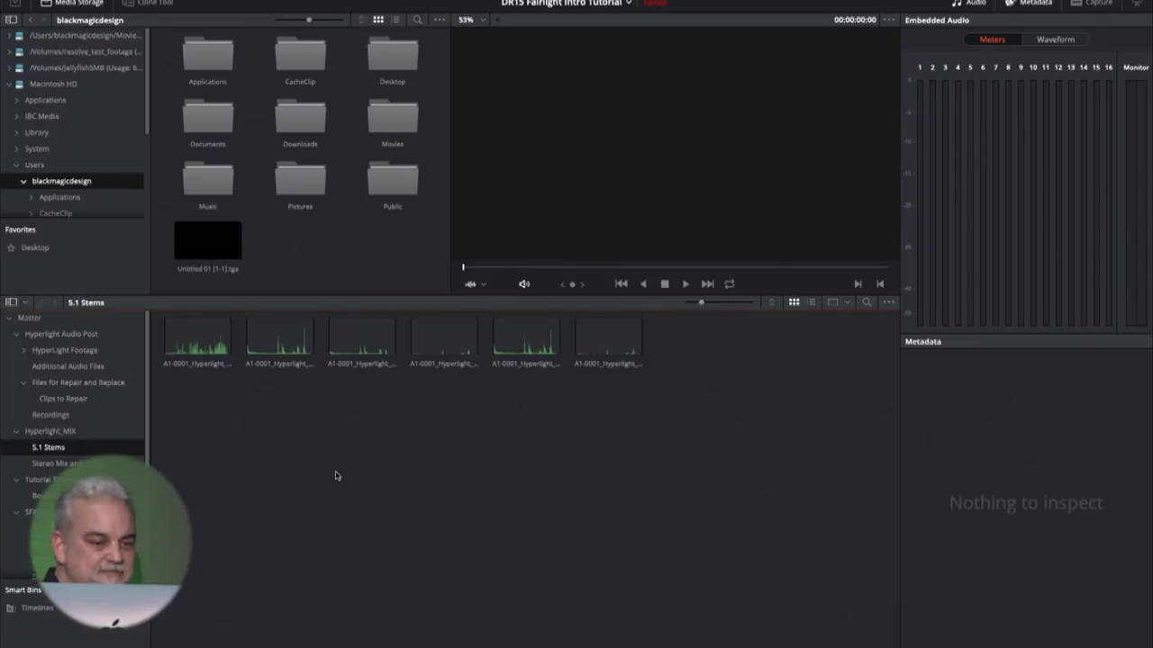
pyautogui.press('space')
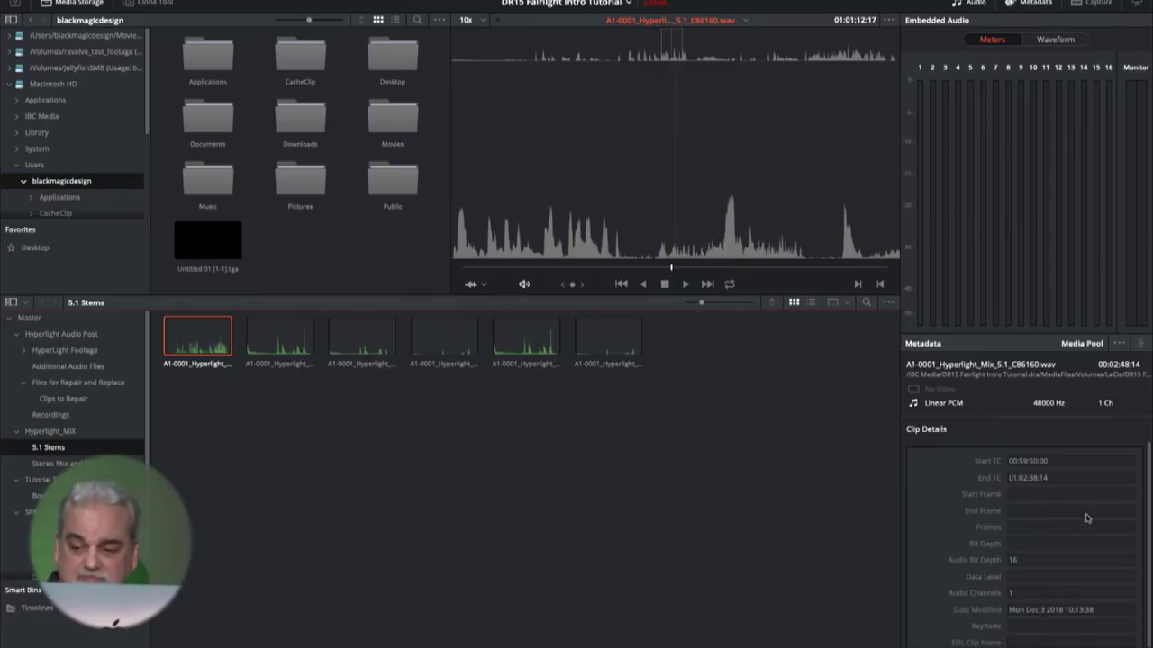
# Show all metadata groups for the clip and expand the metadata panel to full height
pyautogui.click(1140, 344)
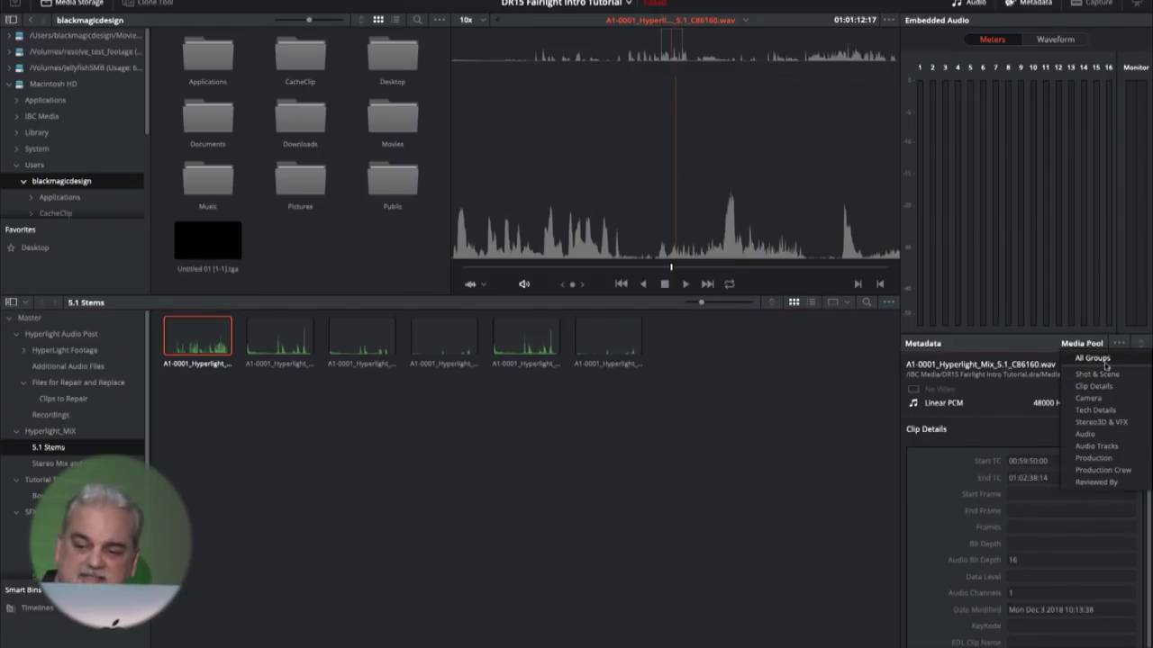
pyautogui.click(1094, 358)
pyautogui.click(971, 3)
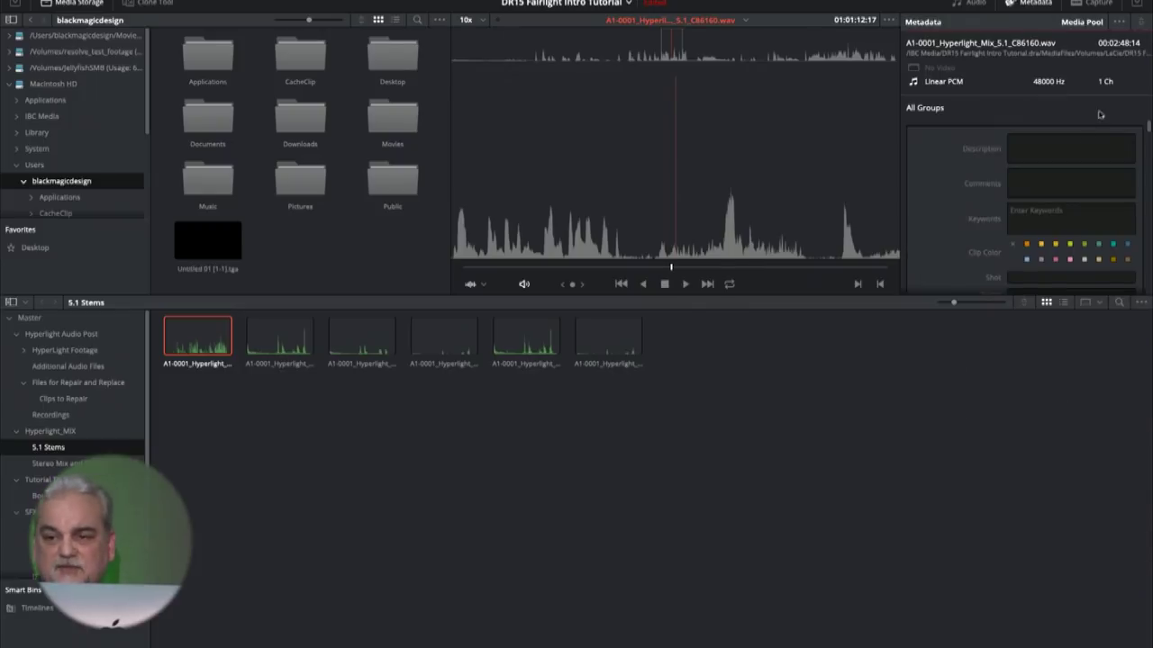
pyautogui.click(1136, 4)
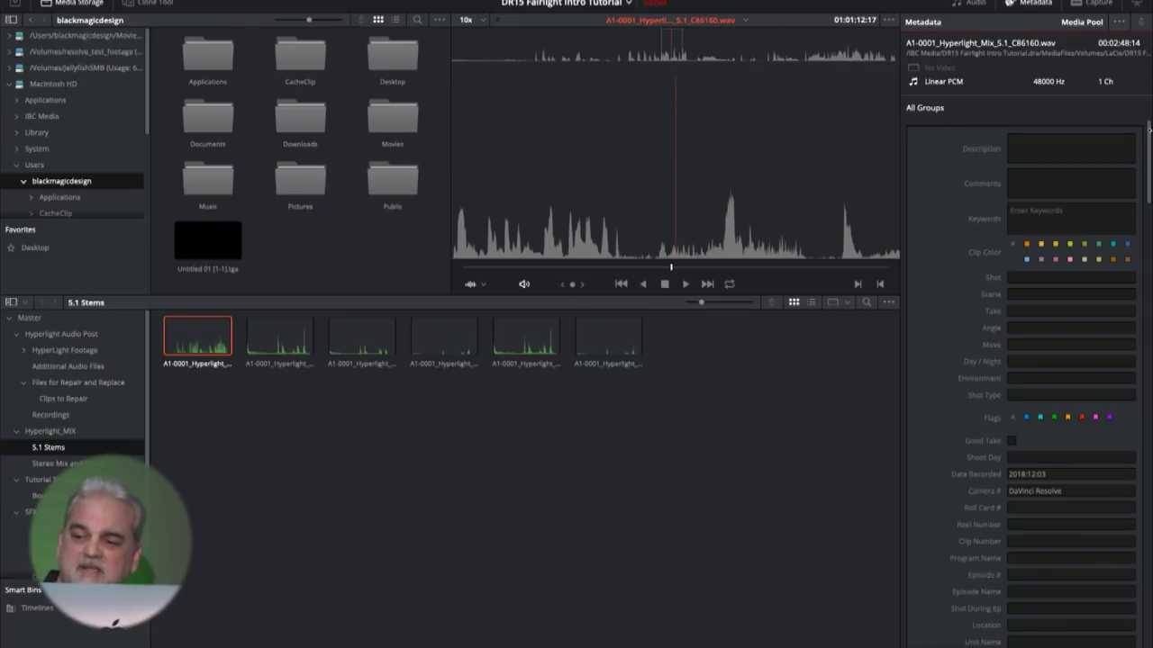
pyautogui.moveTo(1148, 129); pyautogui.dragTo(1132, 254)
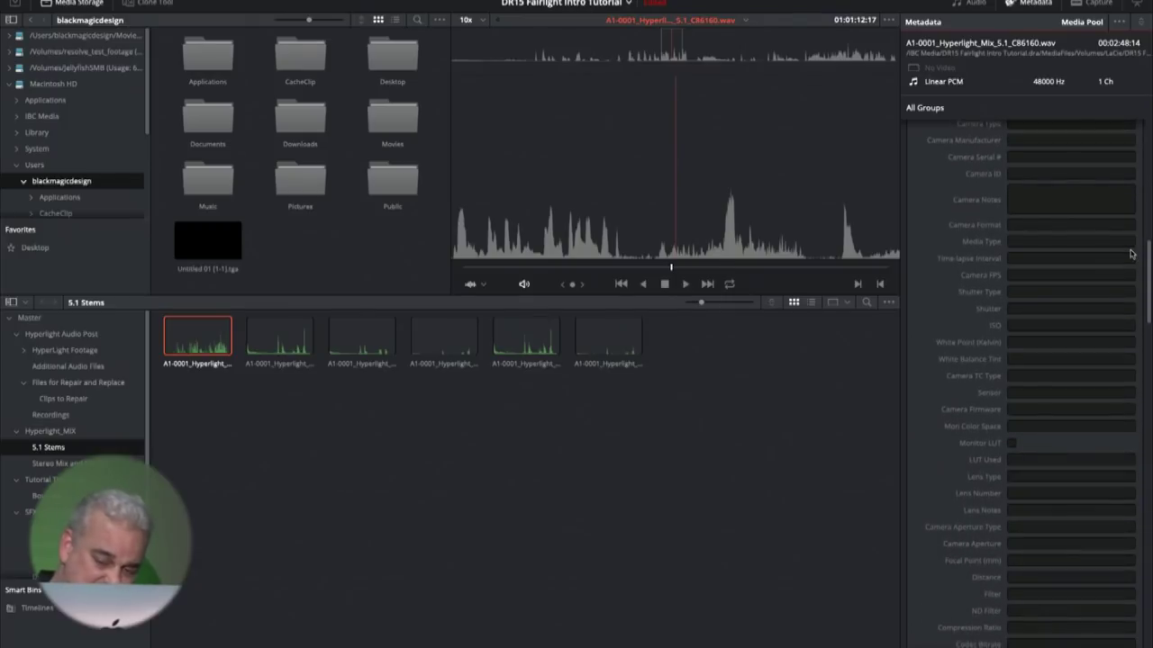
pyautogui.moveTo(1132, 254); pyautogui.dragTo(1145, 410)
pyautogui.moveTo(1142, 436); pyautogui.dragTo(1132, 124)
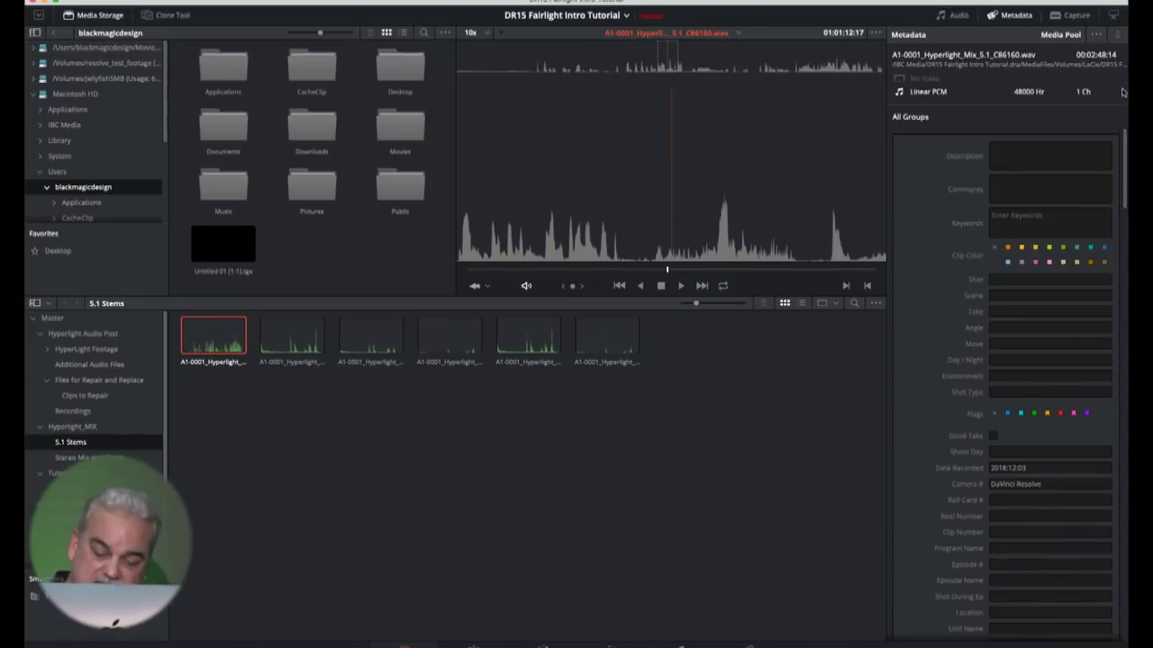
# Click into the clip's Take field, then open the Timelines bin of tutorial timelines
pyautogui.click(996, 311)
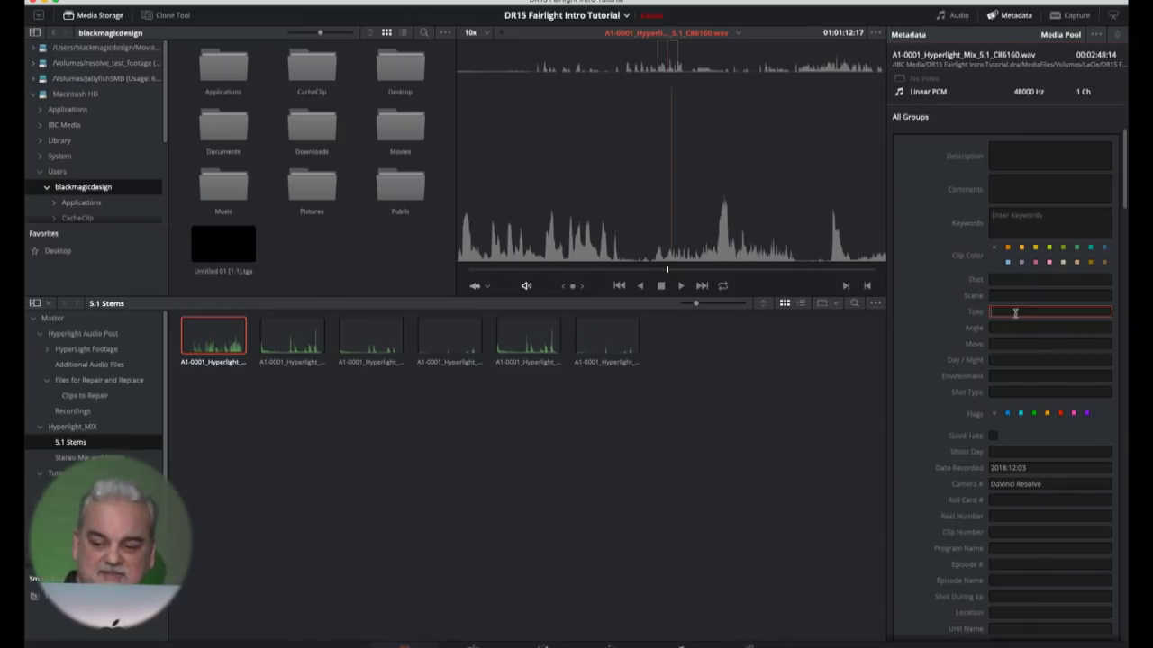
pyautogui.moveTo(1123, 196); pyautogui.dragTo(1123, 247)
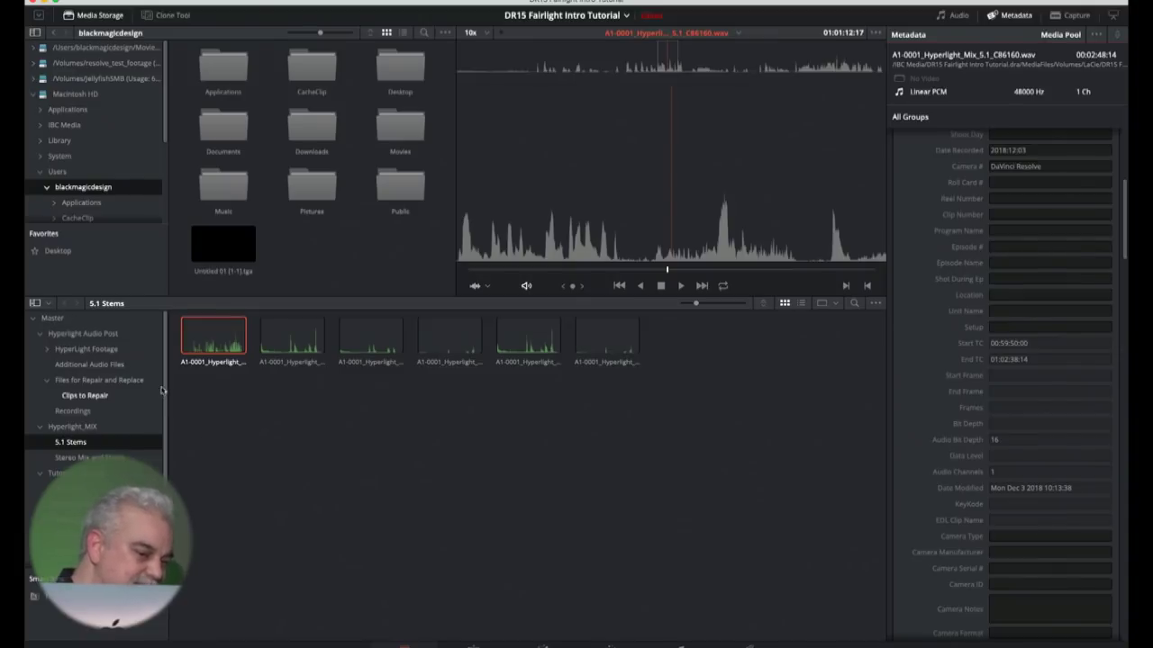
pyautogui.scroll(-2, 165, 462)
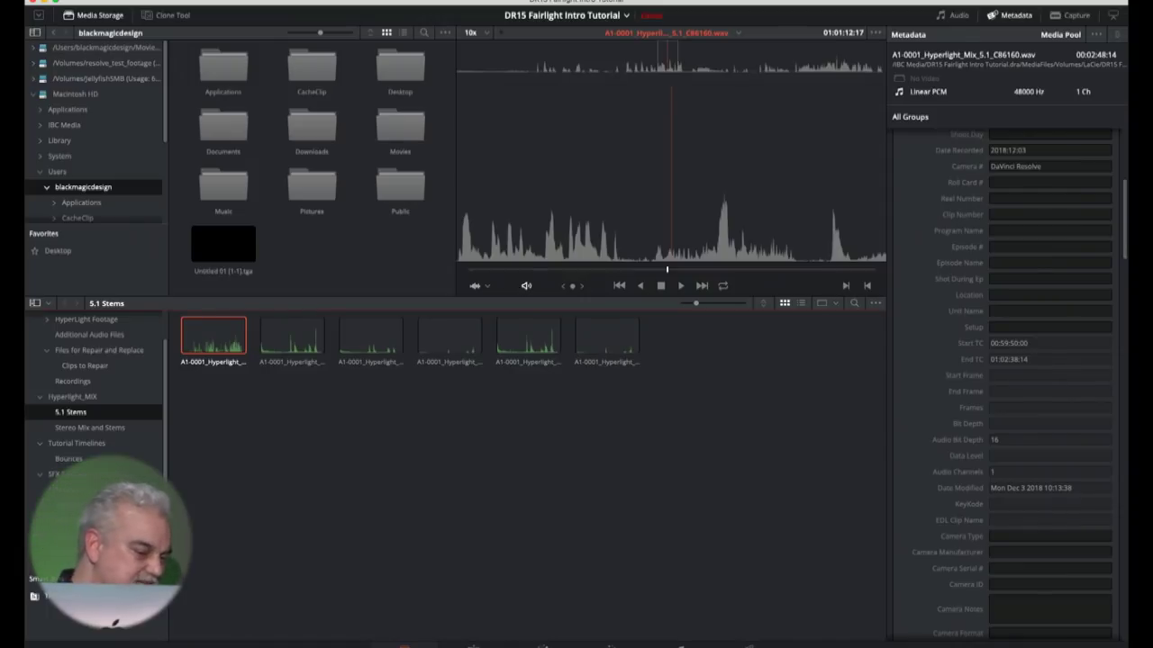
pyautogui.click(68, 489)
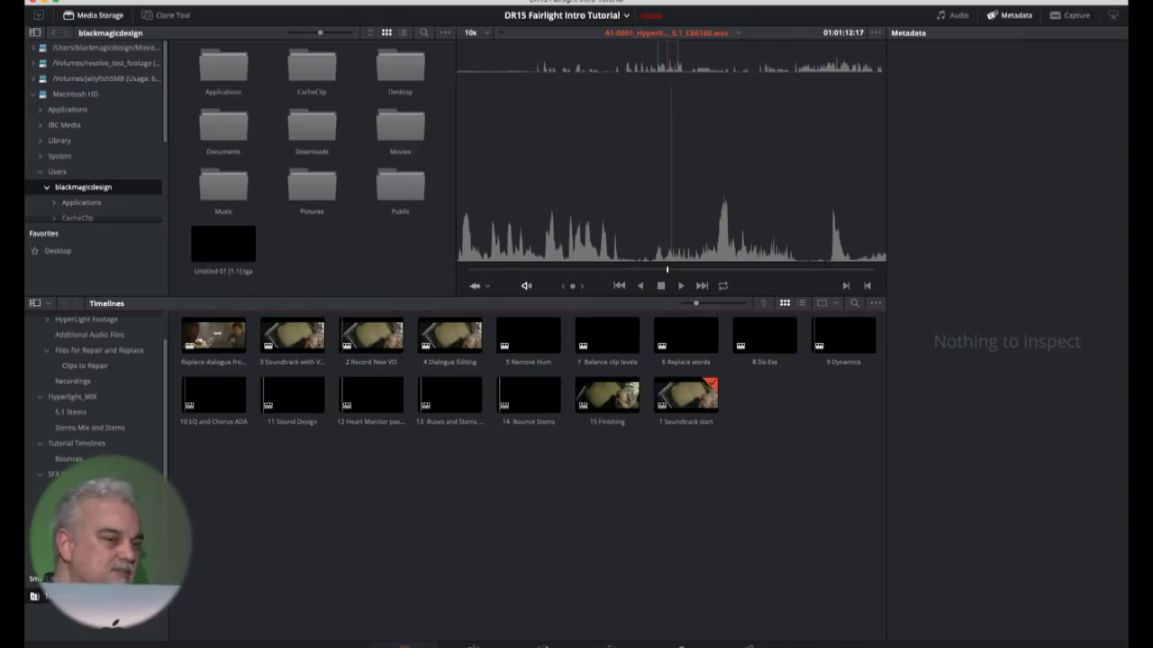
# Open Preferences, glance at the User tab, then return to System preferences
pyautogui.click(85, 2)
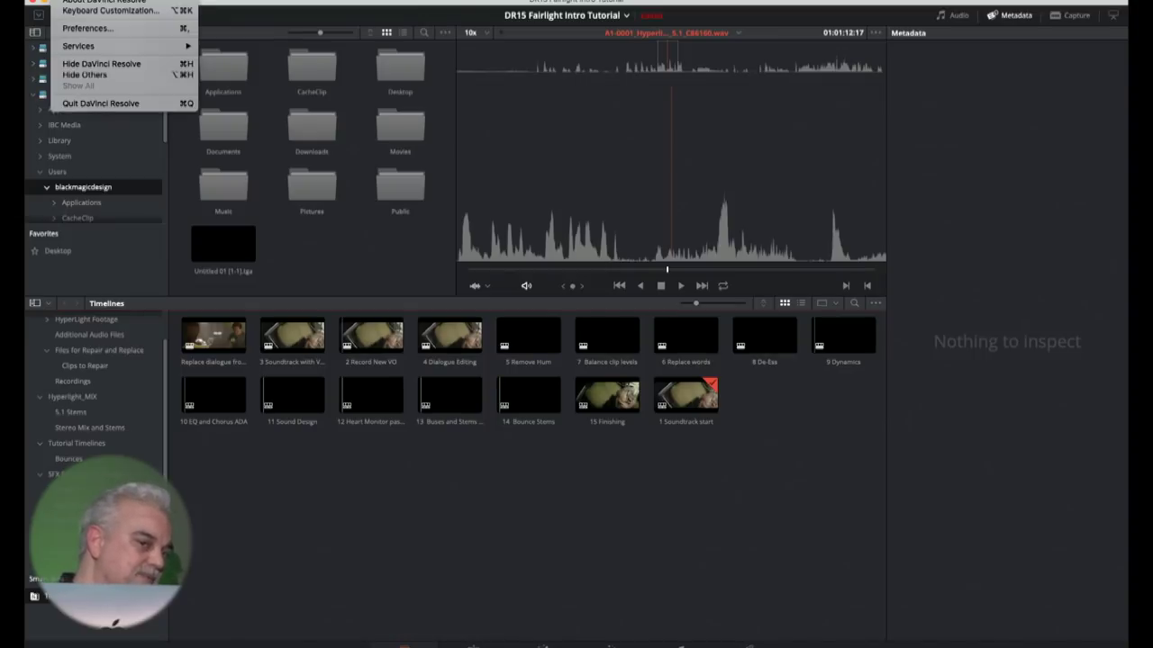
pyautogui.click(85, 28)
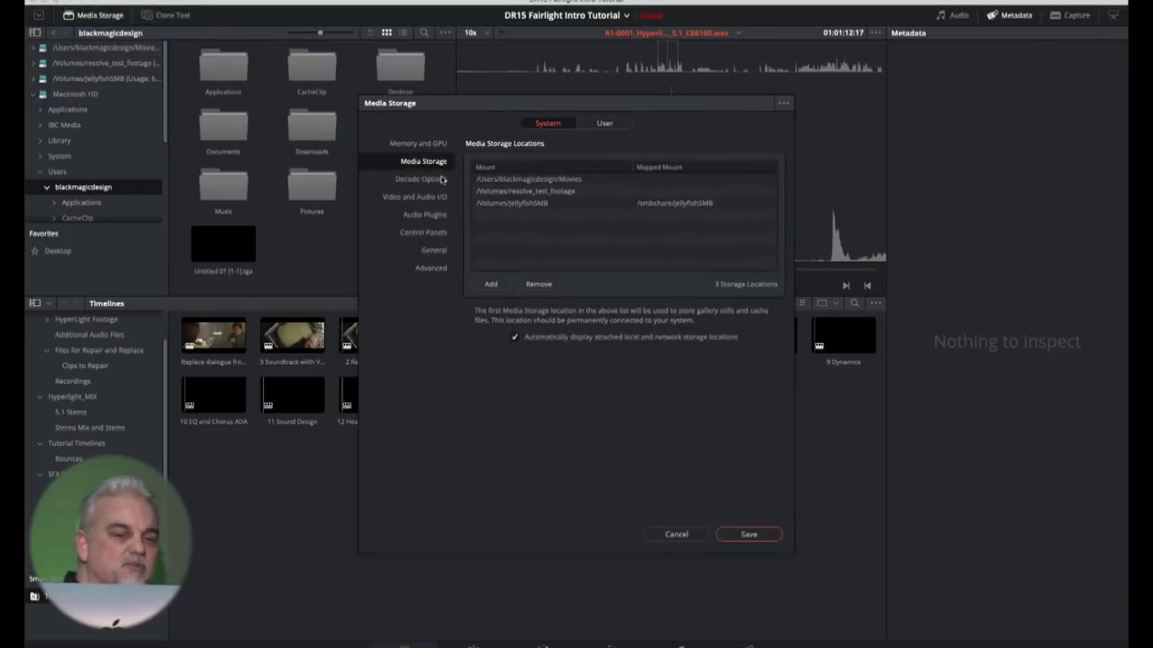
pyautogui.click(621, 124)
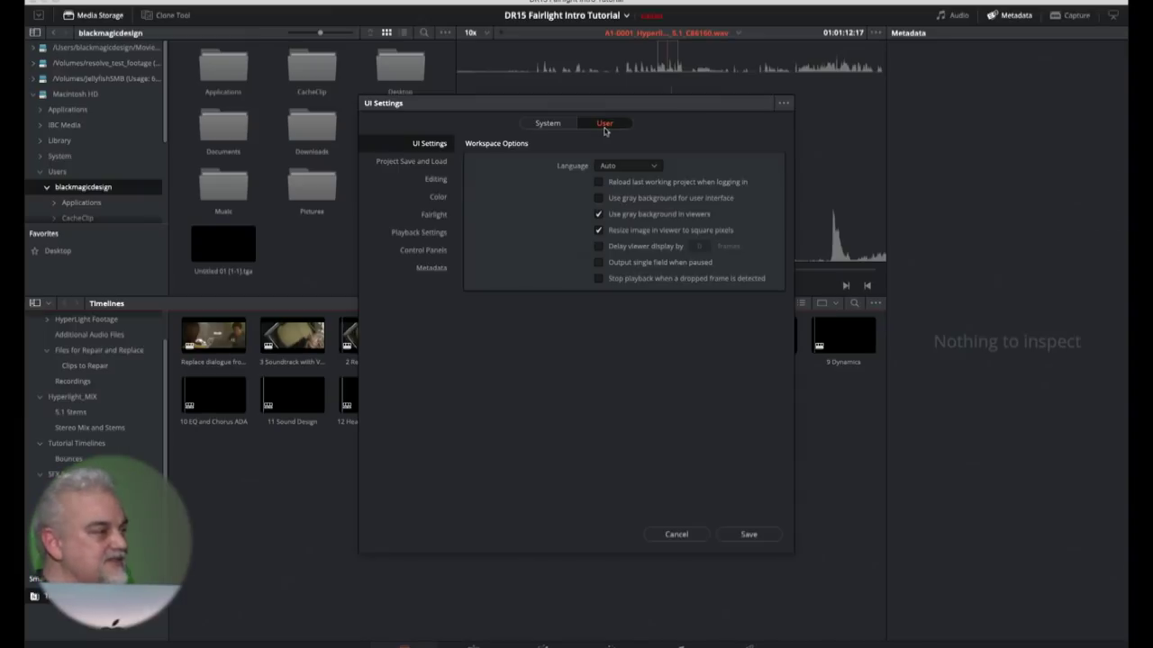
pyautogui.moveTo(597, 107); pyautogui.dragTo(602, 99)
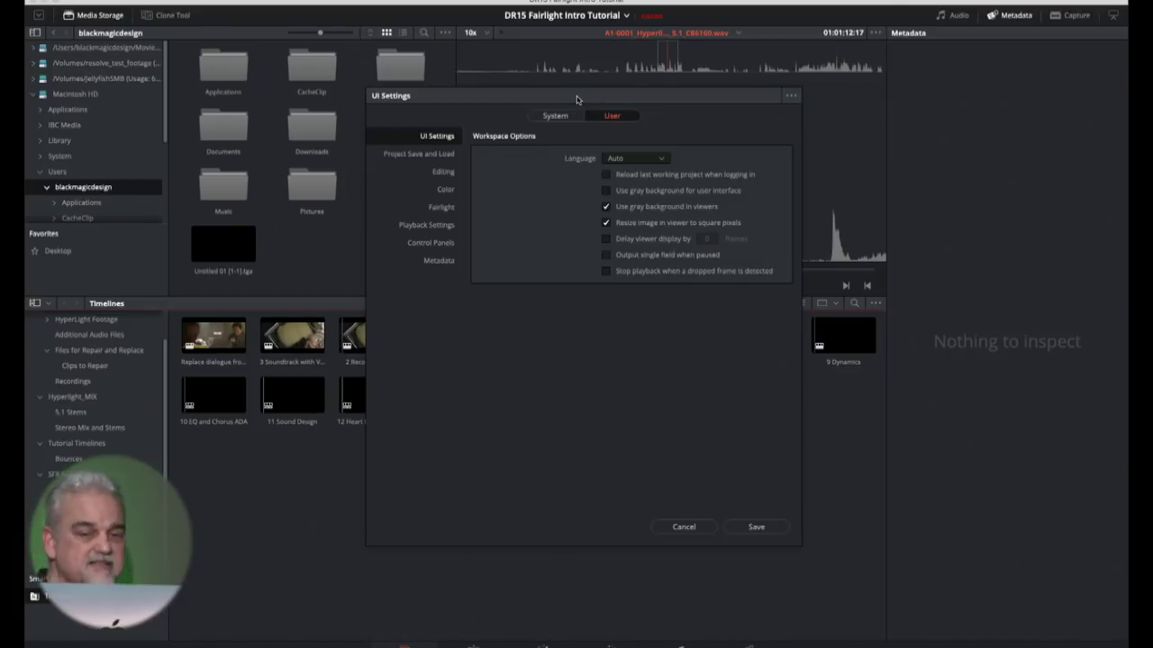
pyautogui.click(557, 117)
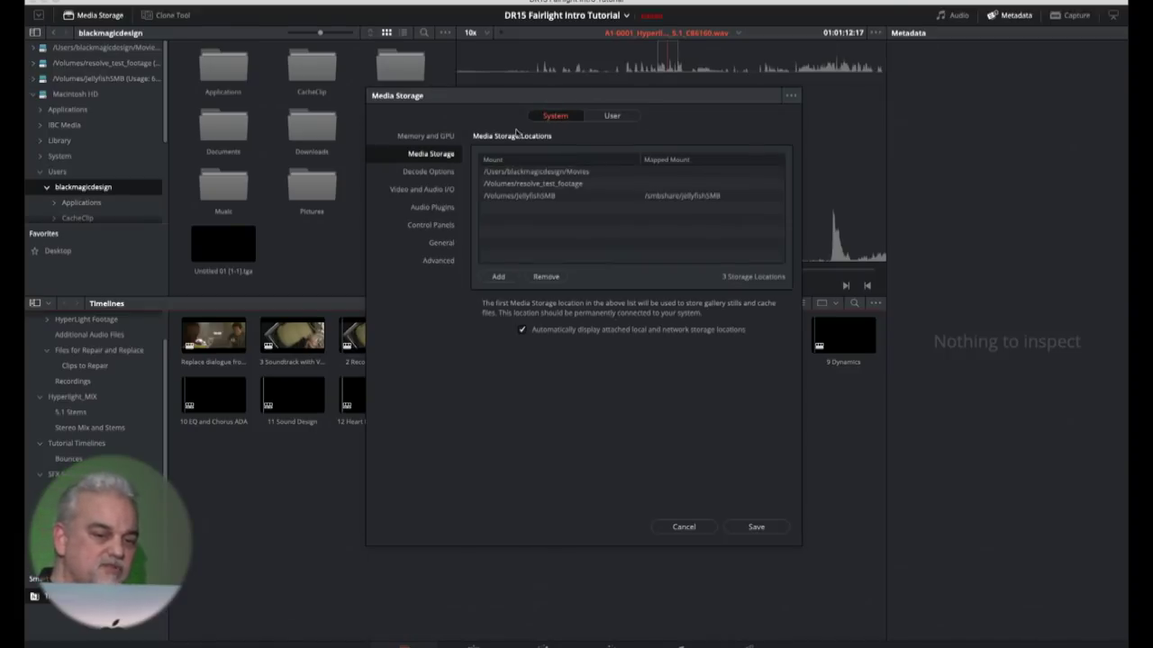
# Review Video and Audio I/O and Memory and GPU, leaving GPU processing mode on Auto
pyautogui.click(423, 191)
pyautogui.click(444, 137)
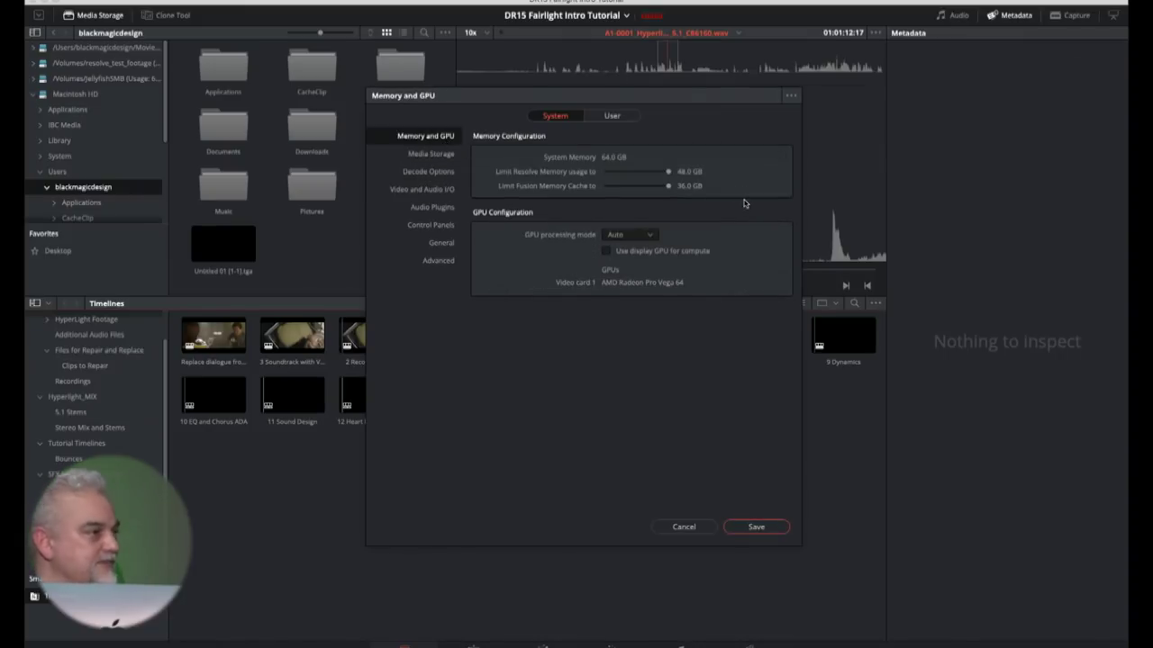
pyautogui.click(652, 236)
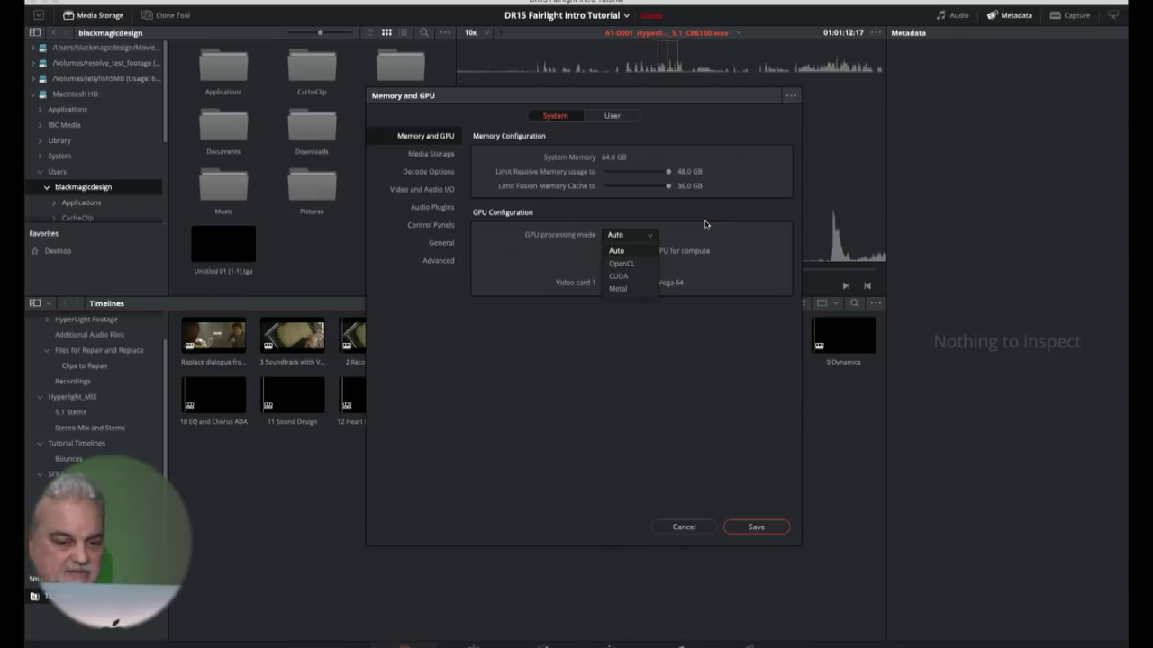
pyautogui.click(686, 363)
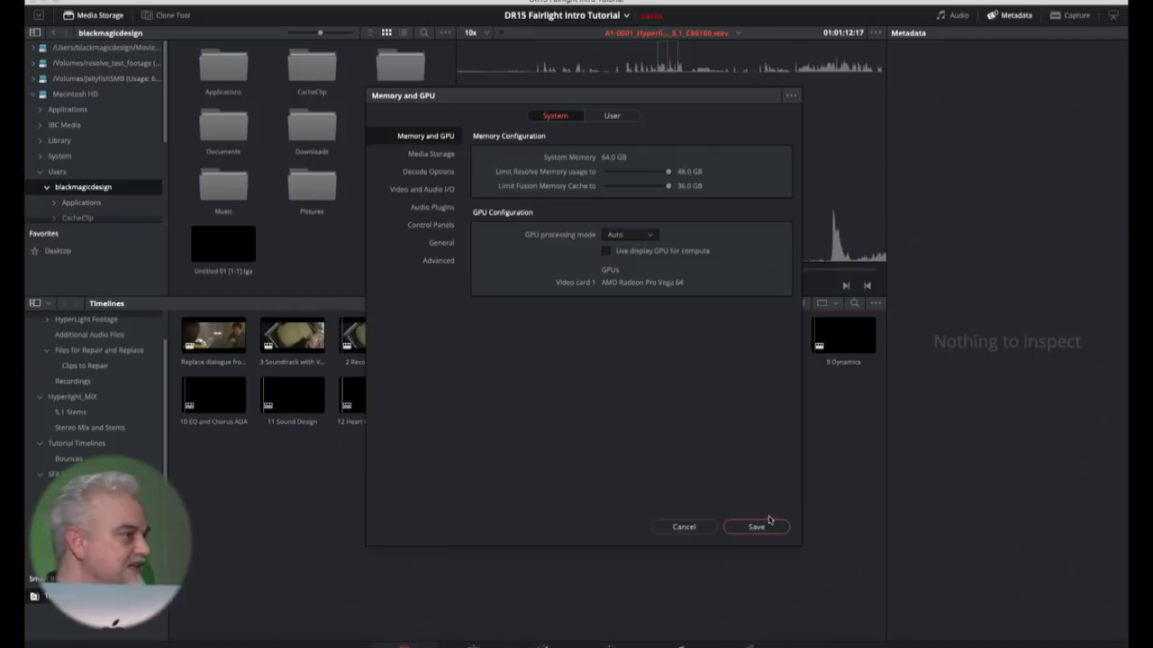
# On the User tab, view the save, import and reset preference options without choosing one
pyautogui.click(613, 117)
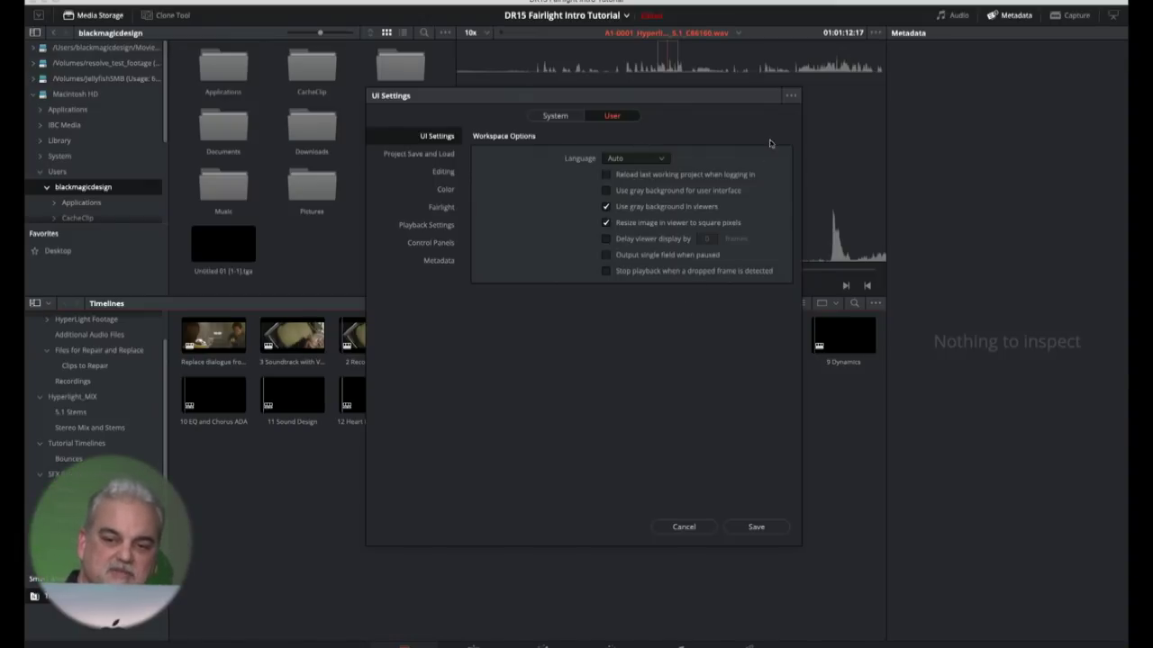
pyautogui.click(791, 96)
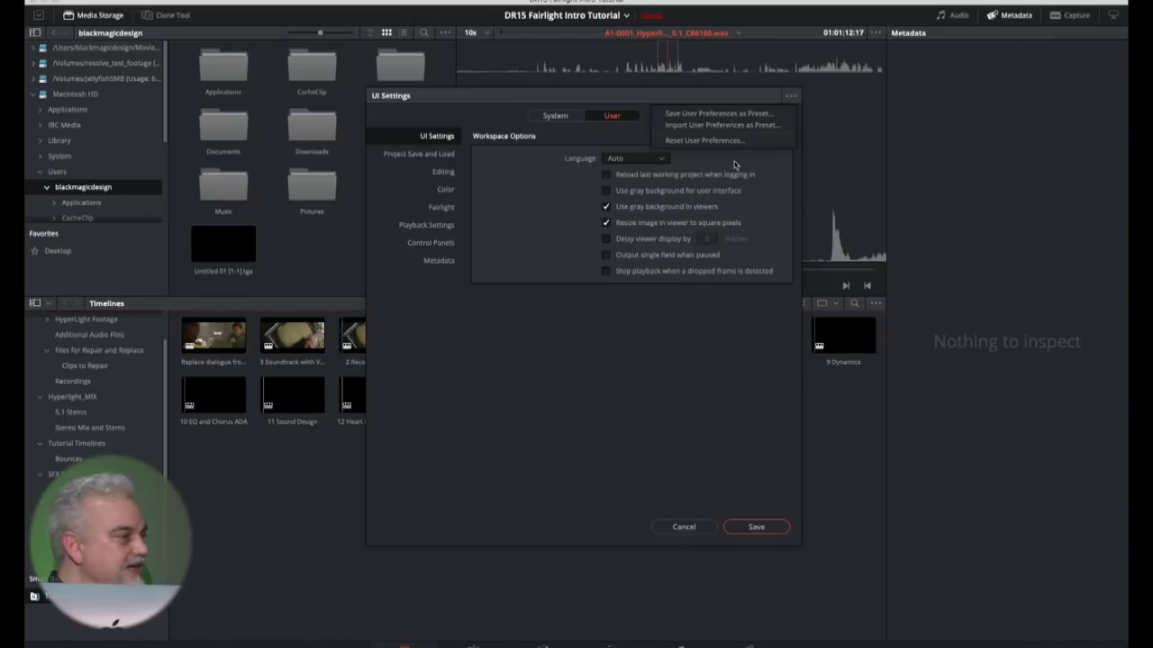
pyautogui.click(687, 400)
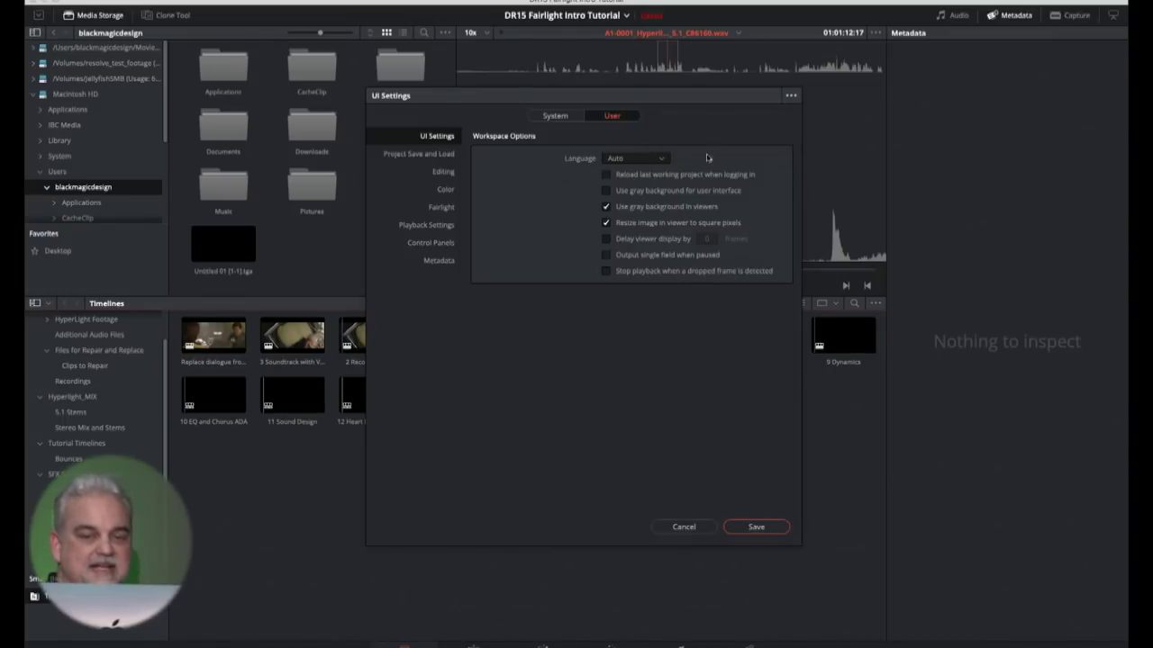
# Browse Editing (Post-playhead shadow length) and Color preferences, ending on Playback Settings
pyautogui.click(448, 188)
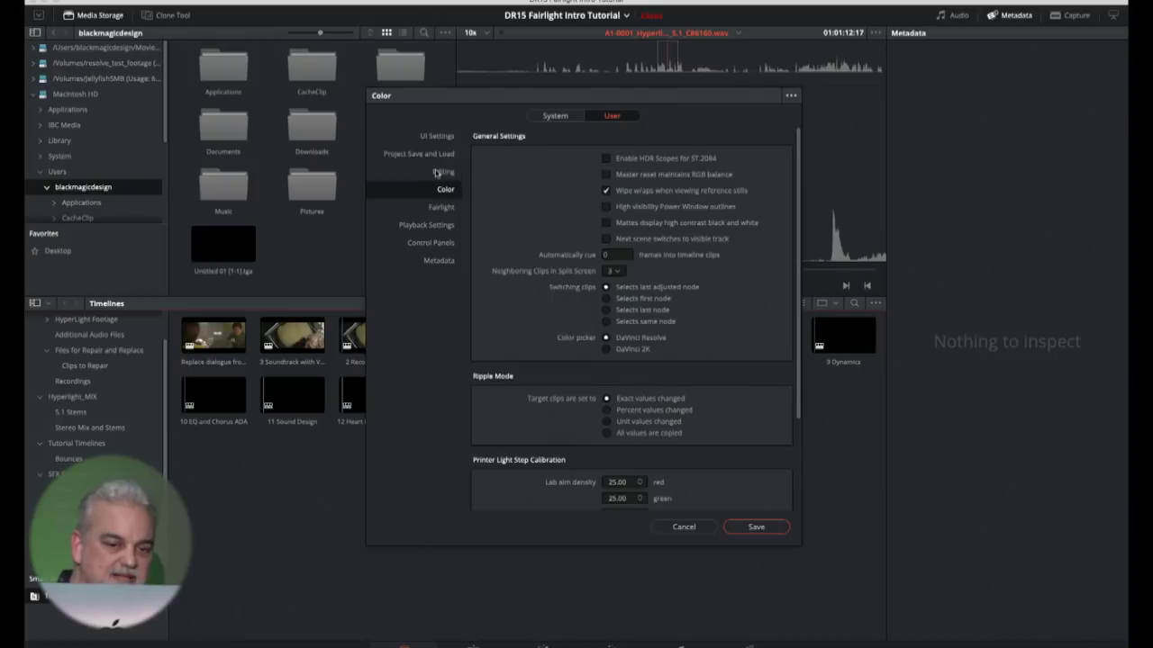
pyautogui.click(438, 171)
pyautogui.scroll(-2, 780, 480)
pyautogui.click(621, 396)
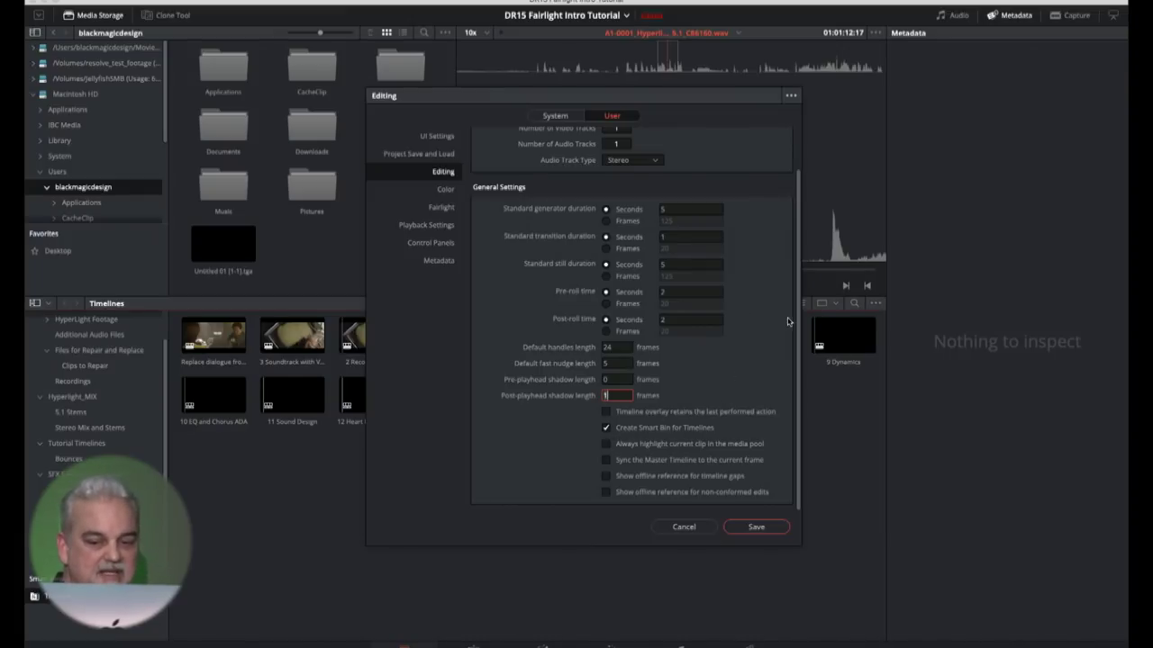
pyautogui.scroll(3, 781, 320)
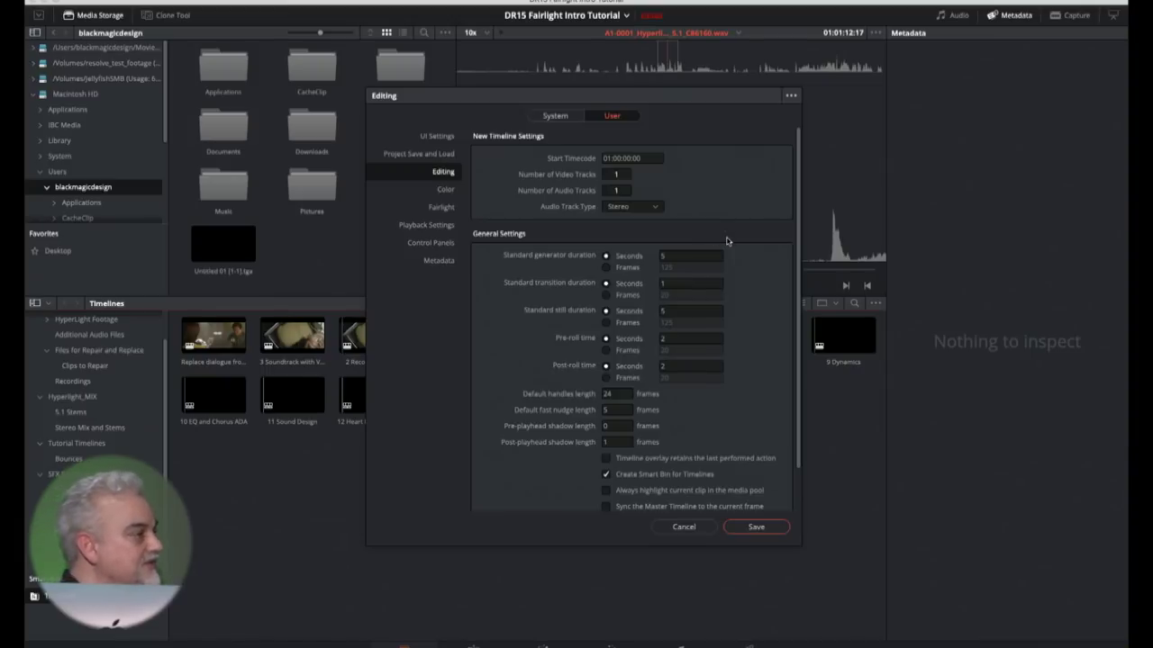
pyautogui.click(447, 191)
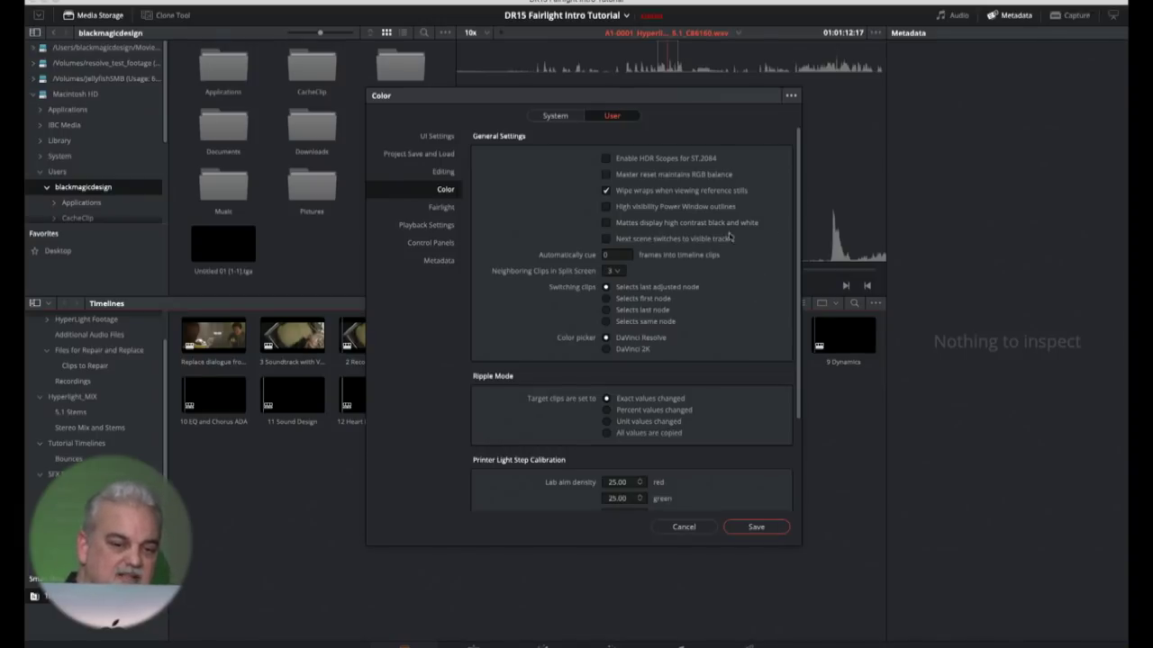
pyautogui.click(436, 227)
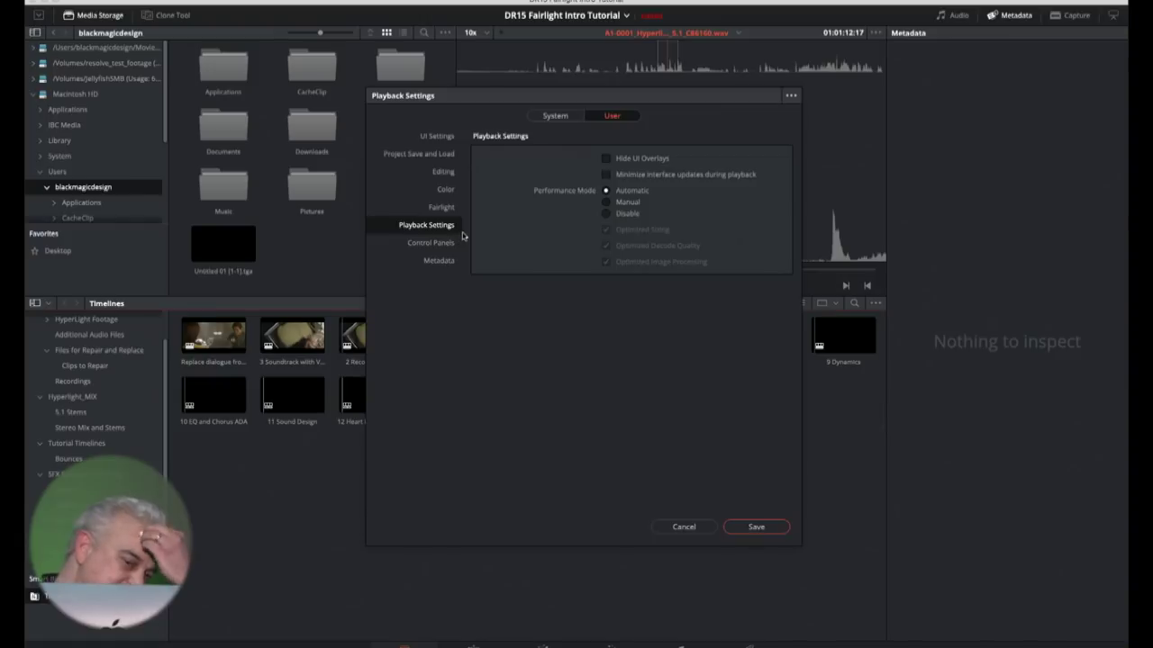
# View the Control Panels settings, then cancel Preferences without saving changes
pyautogui.click(429, 245)
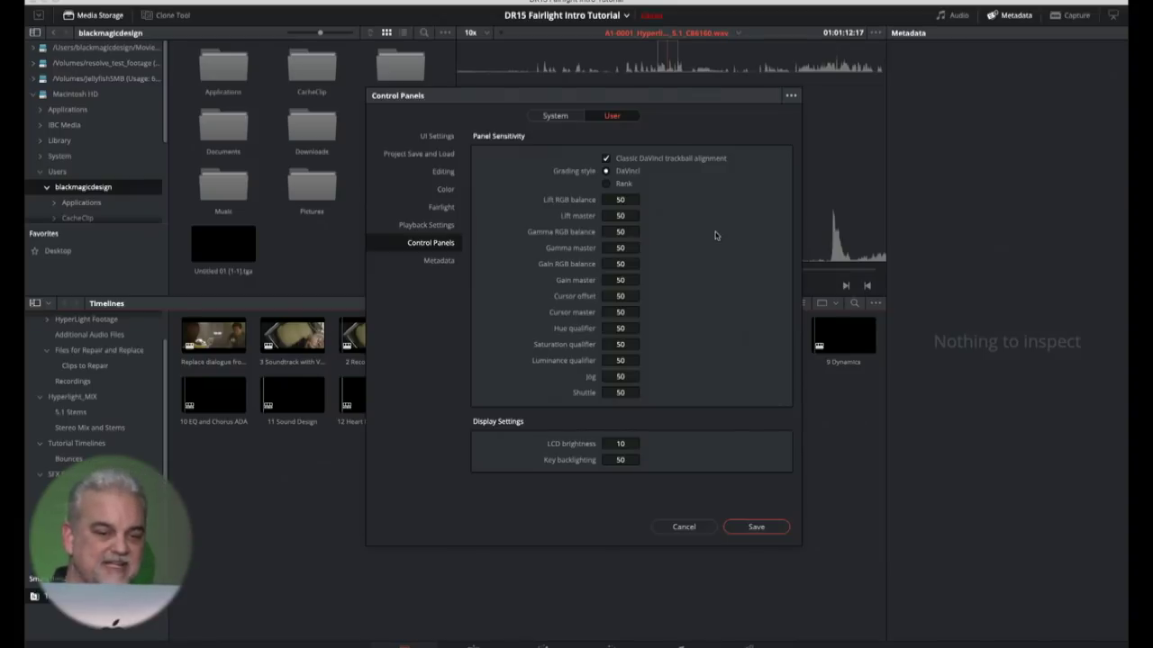
pyautogui.click(683, 526)
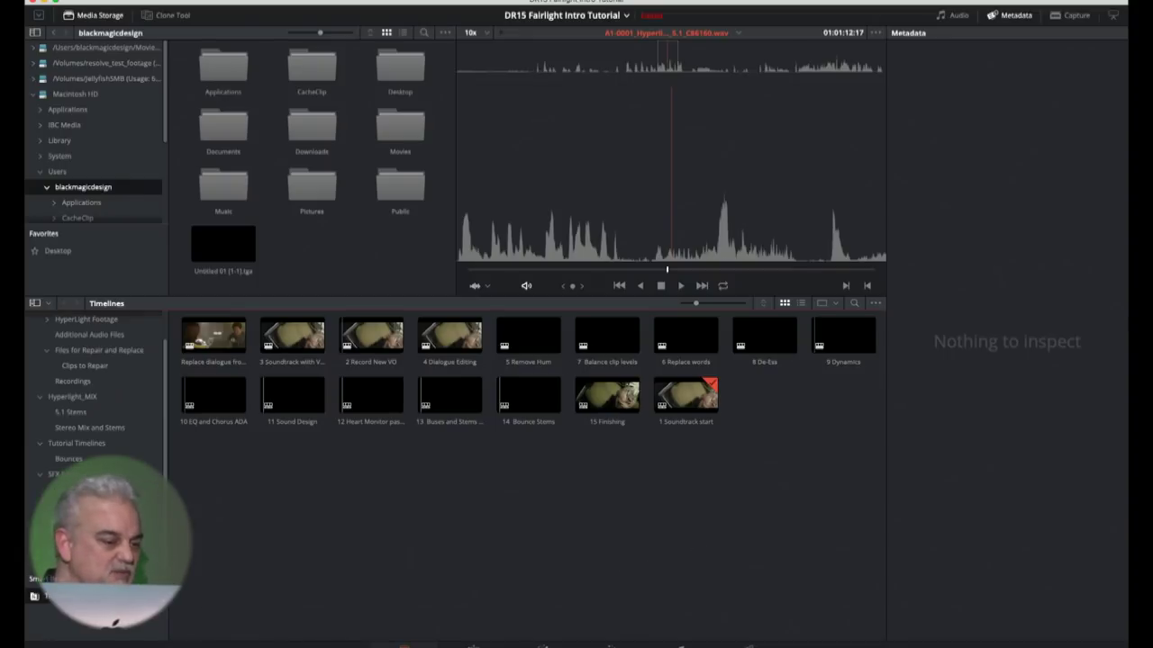
# Create Smart Bin 1 with the rule File Name contains a person's name
pyautogui.rightClick(70, 619)
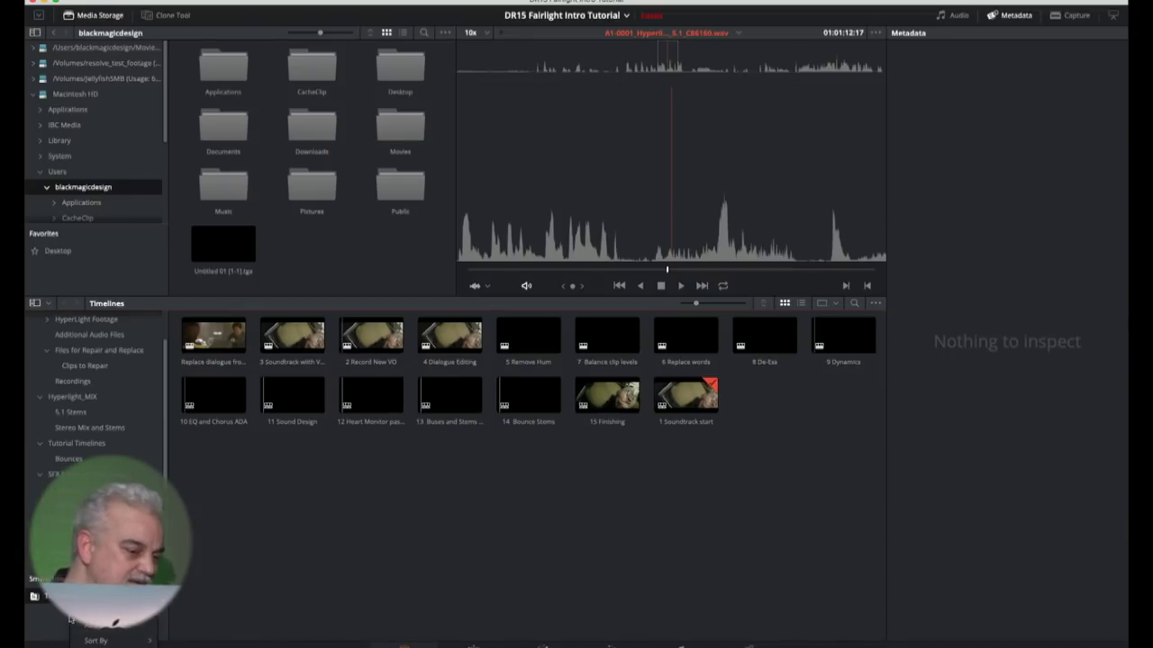
pyautogui.click(120, 626)
pyautogui.moveTo(546, 269); pyautogui.dragTo(562, 157)
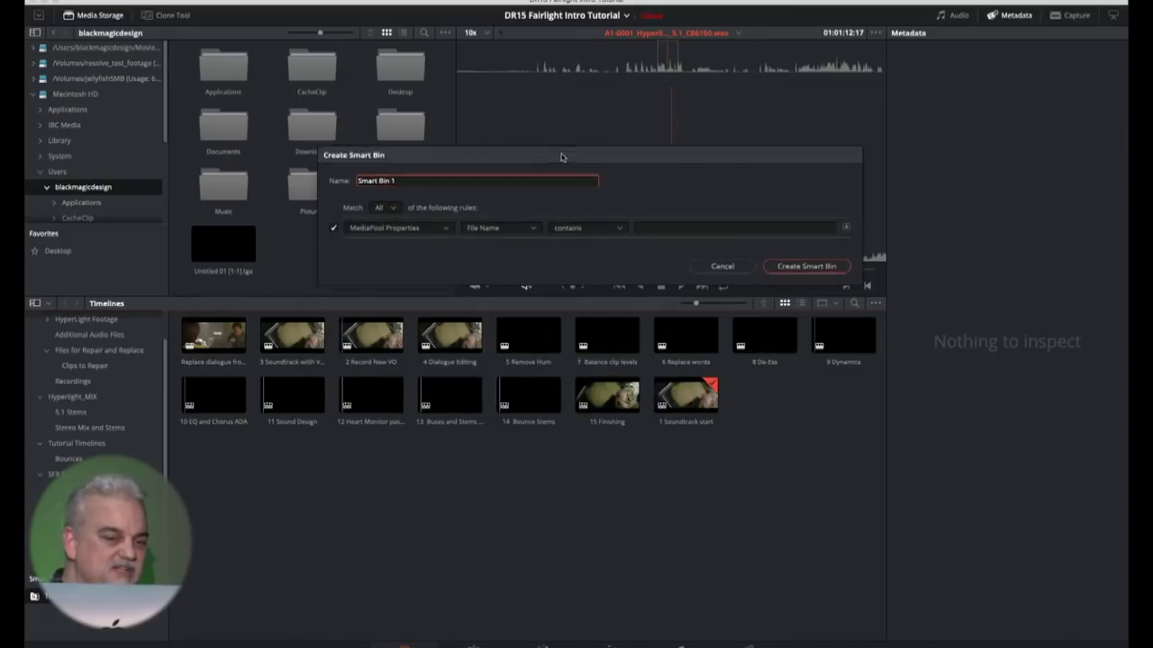
pyautogui.moveTo(560, 164); pyautogui.dragTo(292, 254)
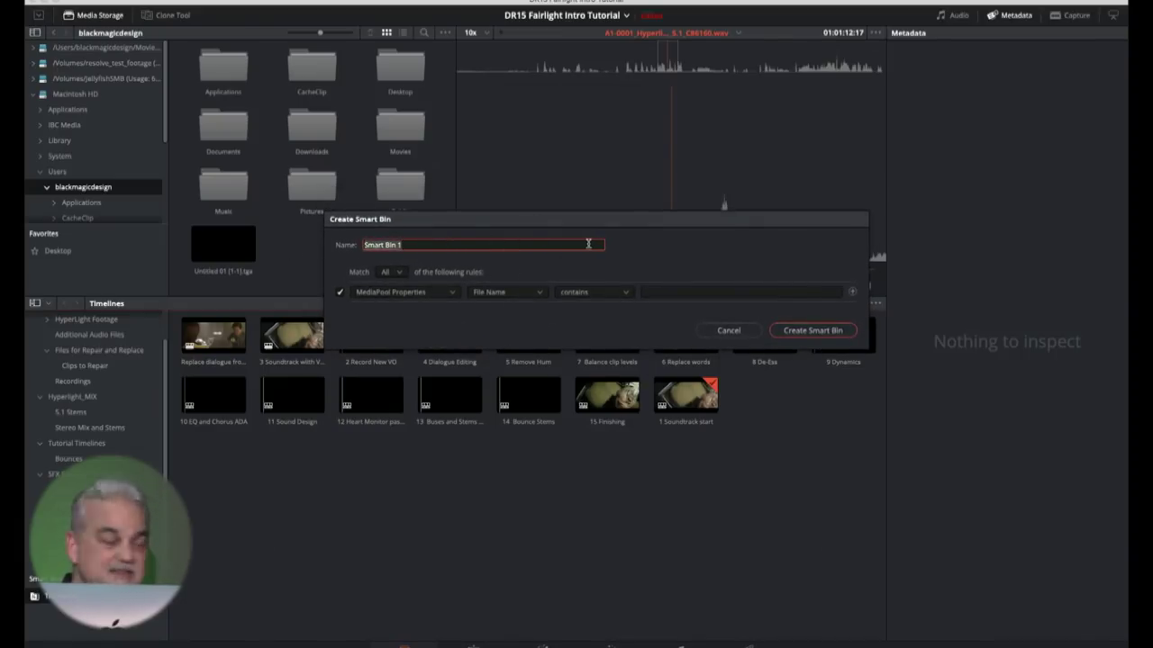
pyautogui.click(671, 290)
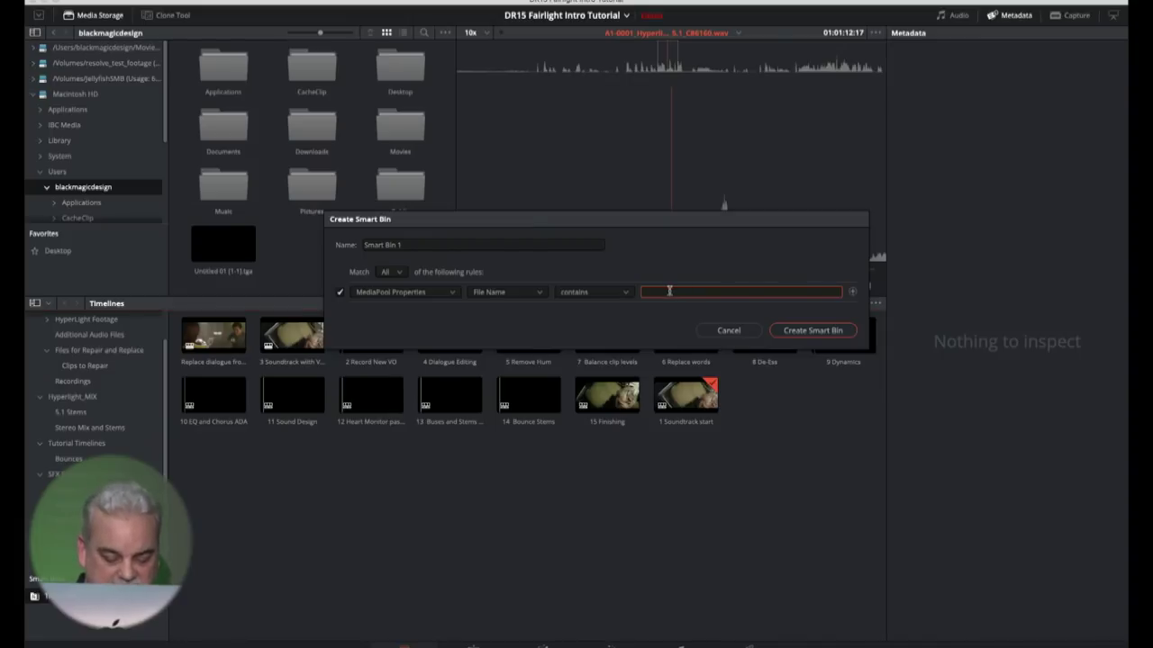
pyautogui.write('emil')
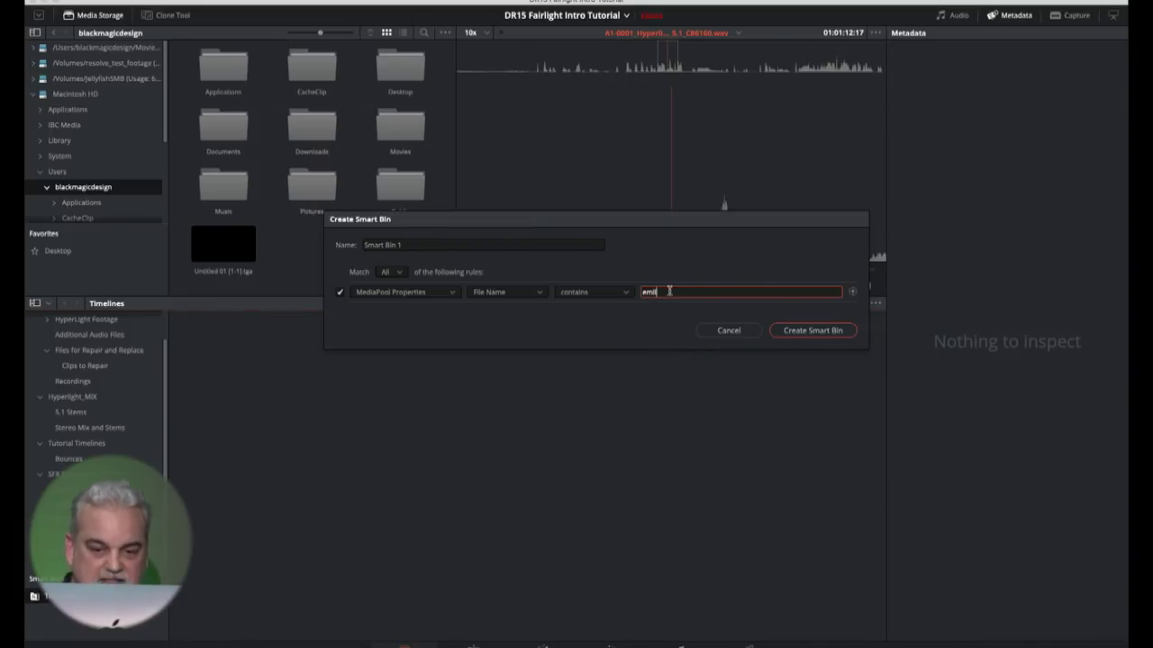
pyautogui.write('iana')
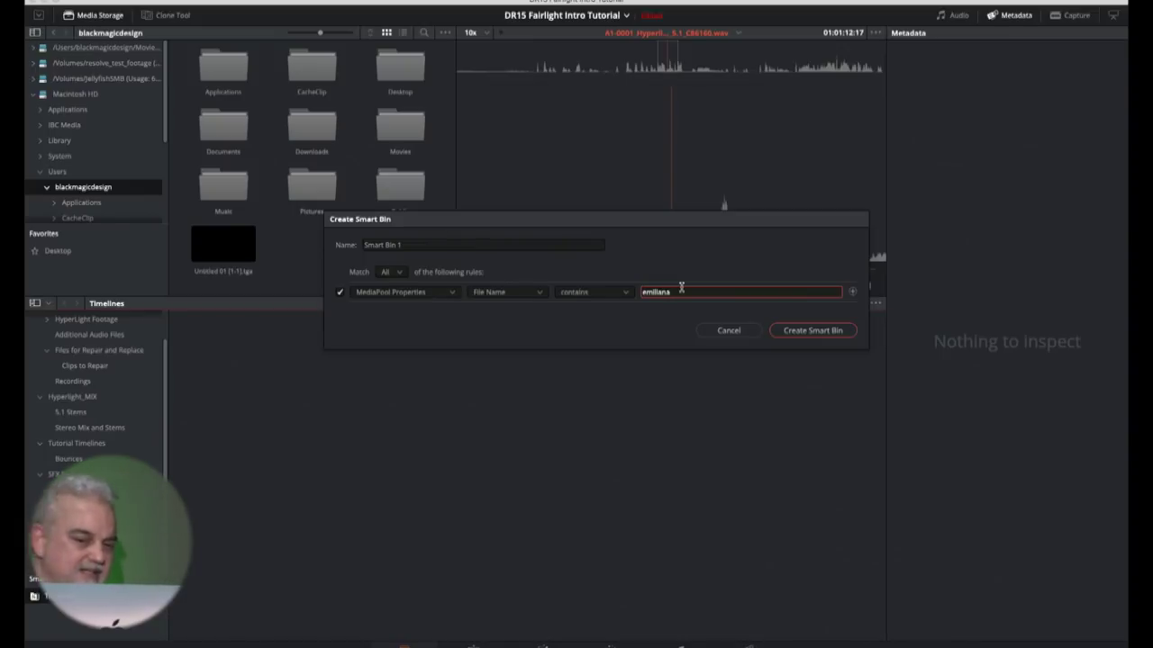
pyautogui.click(810, 331)
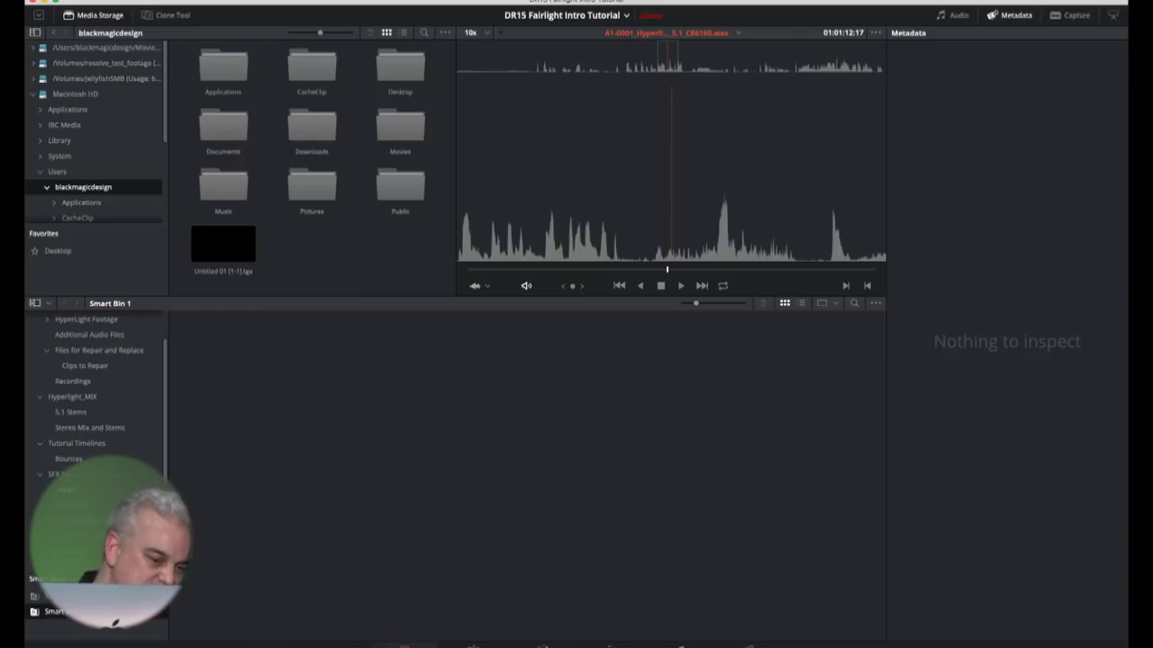
# Open the Clips to Repair bin, then select all bins with Cmd+A to list every clip
pyautogui.scroll(2, 164, 475)
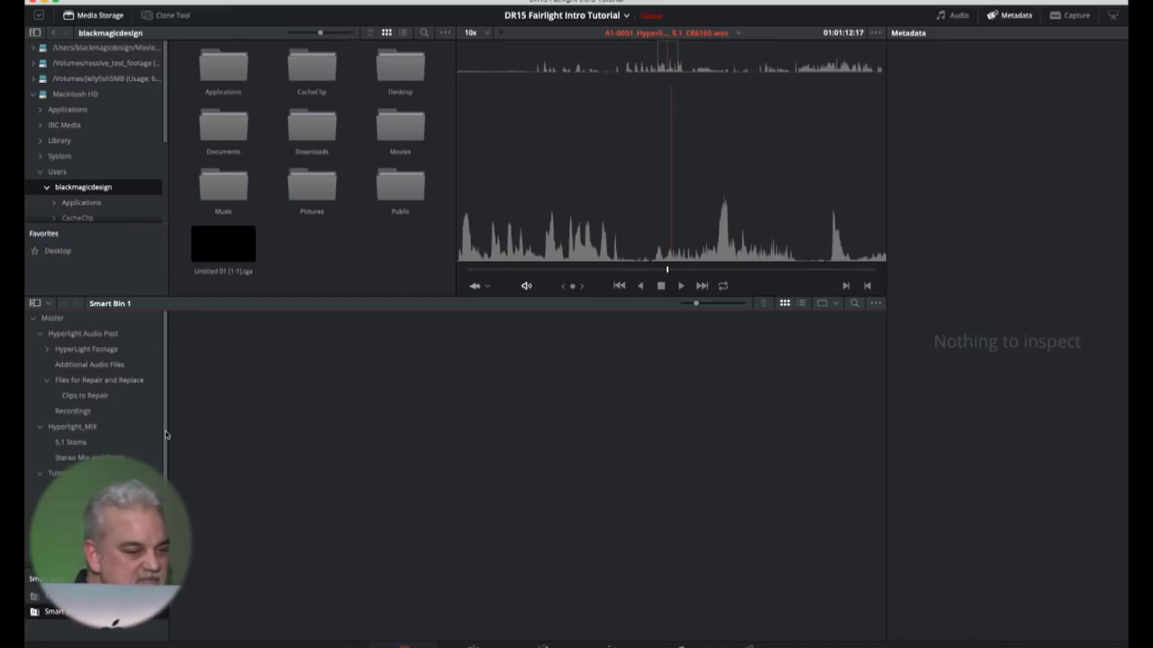
pyautogui.click(86, 395)
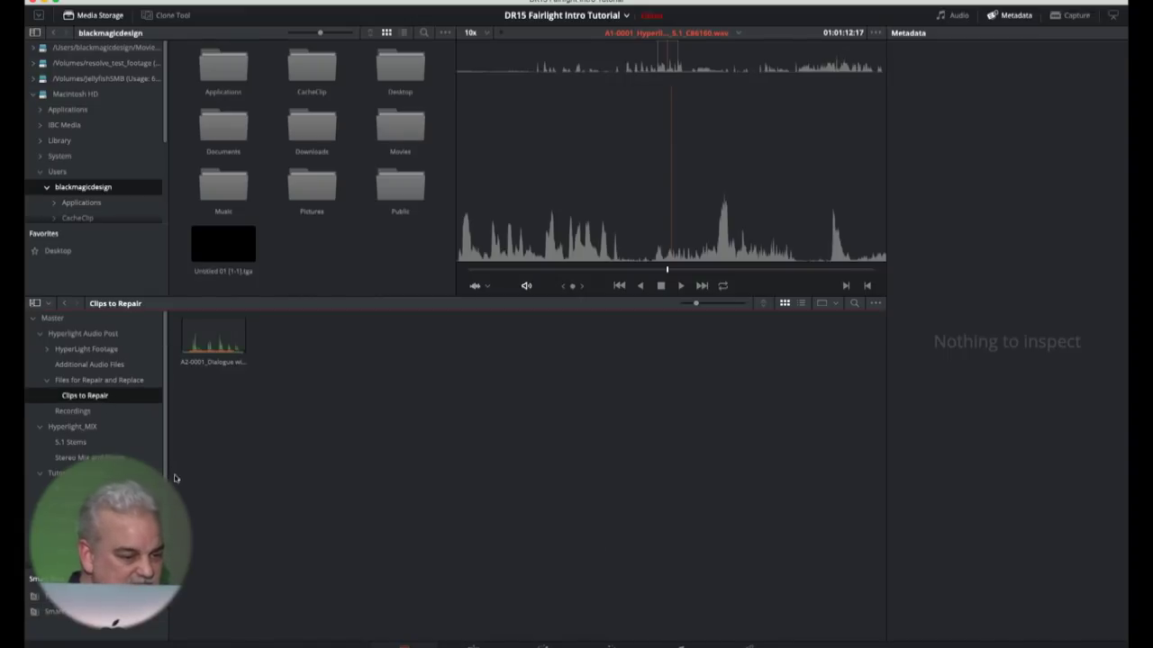
pyautogui.scroll(-2, 94, 396)
pyautogui.press('super+a')
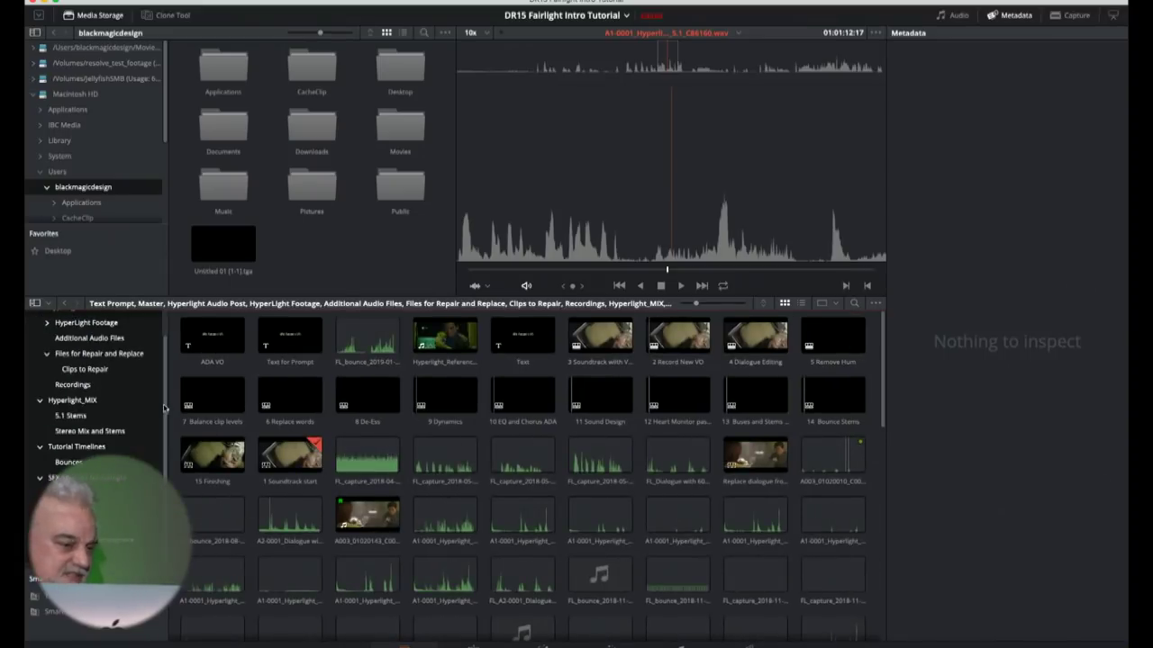
# Enlarge the media pool thumbnails and select clip A007_01021810_C002_5000.mov
pyautogui.scroll(2, 164, 408)
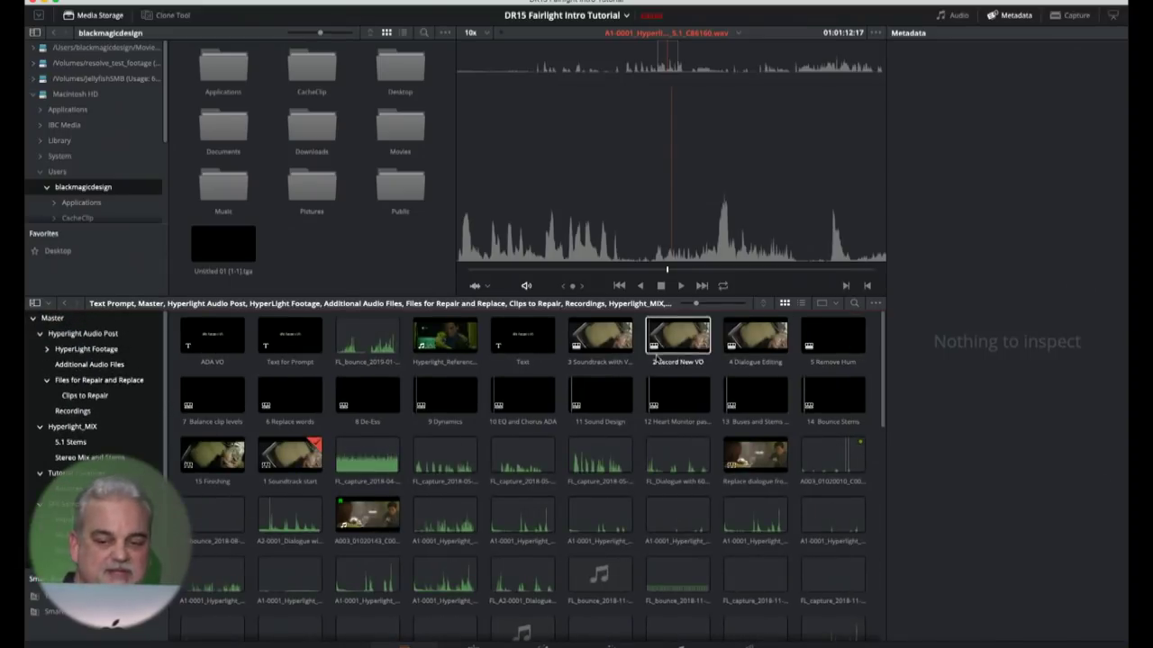
pyautogui.moveTo(886, 349); pyautogui.dragTo(909, 574)
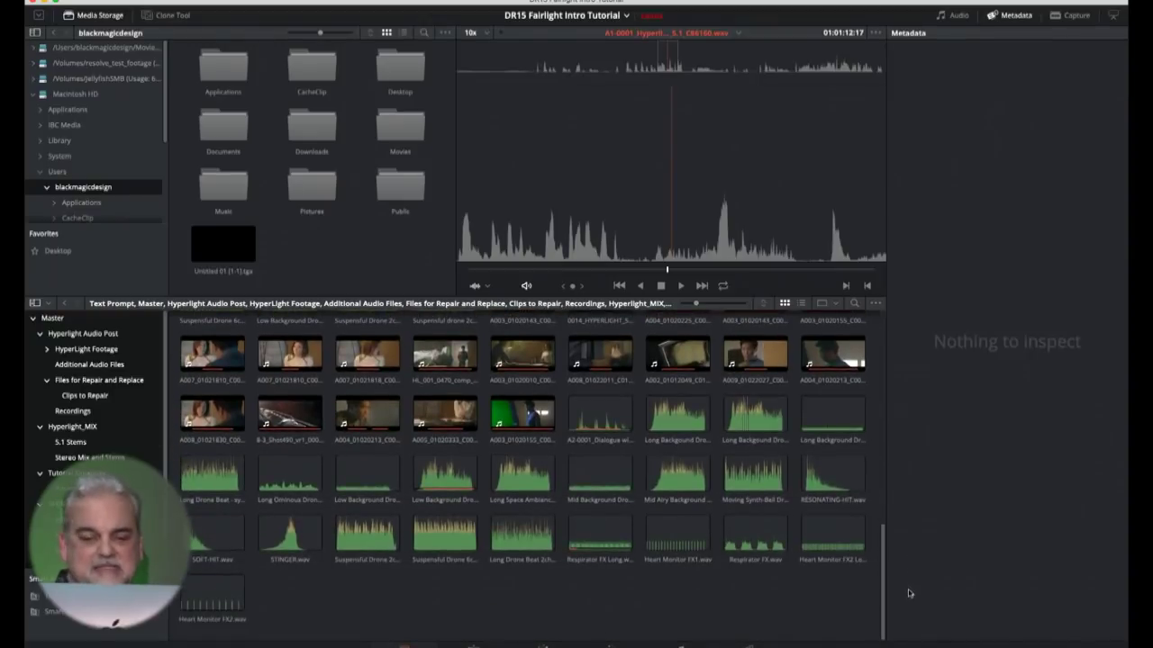
pyautogui.moveTo(698, 304); pyautogui.dragTo(714, 308)
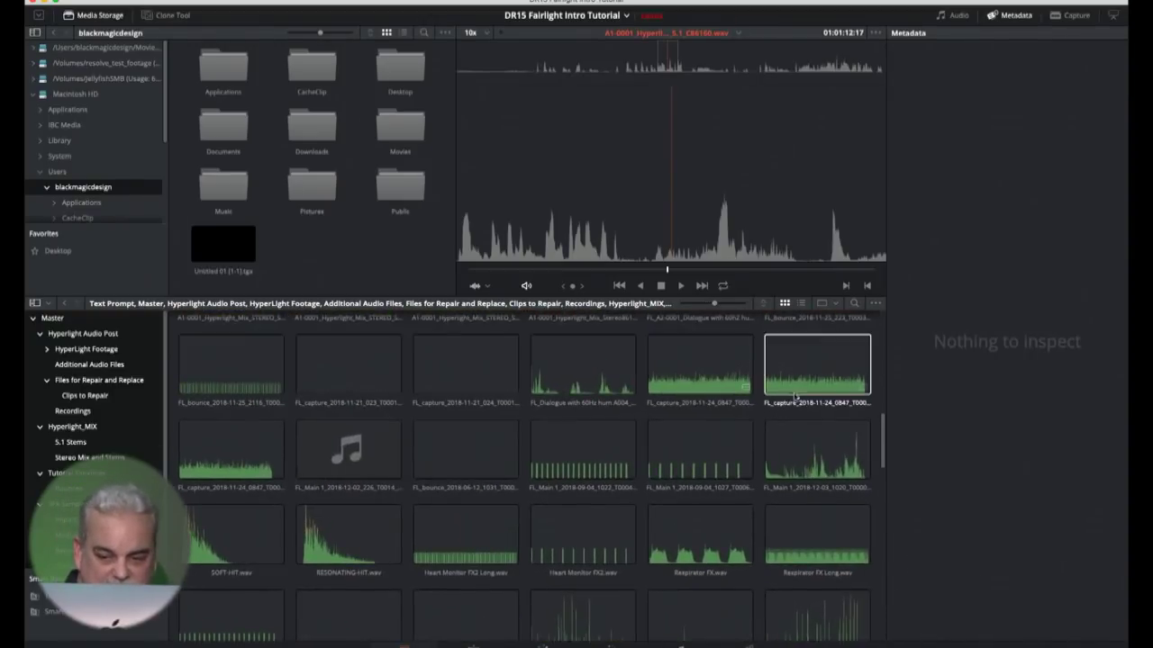
pyautogui.moveTo(884, 459); pyautogui.dragTo(880, 571)
pyautogui.click(231, 425)
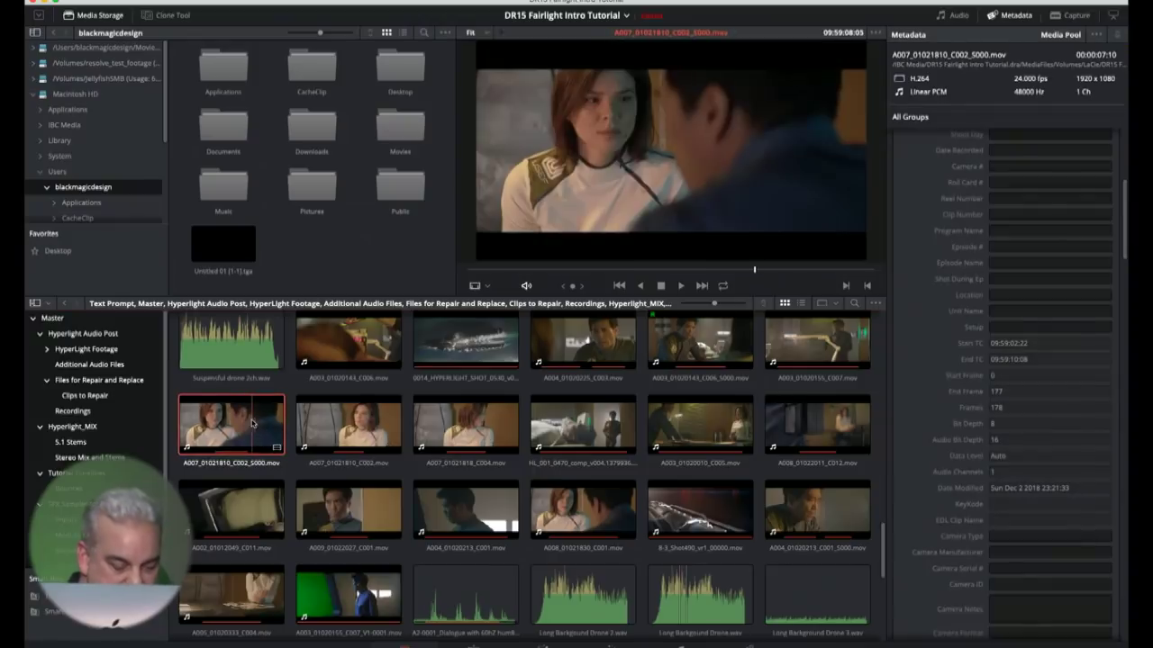
# Tag all three A007 clips with the actress's name as a keyword and save
pyautogui.keyDown('shift'); pyautogui.click(431, 410); pyautogui.keyUp('shift')
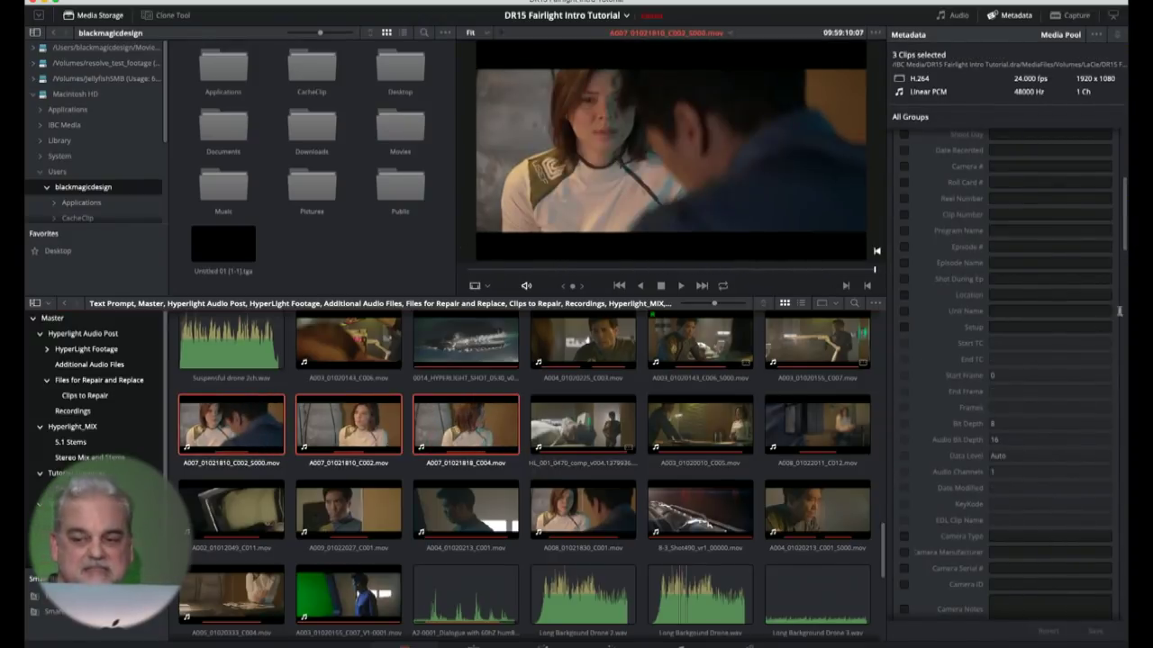
pyautogui.moveTo(1123, 223); pyautogui.dragTo(1123, 139)
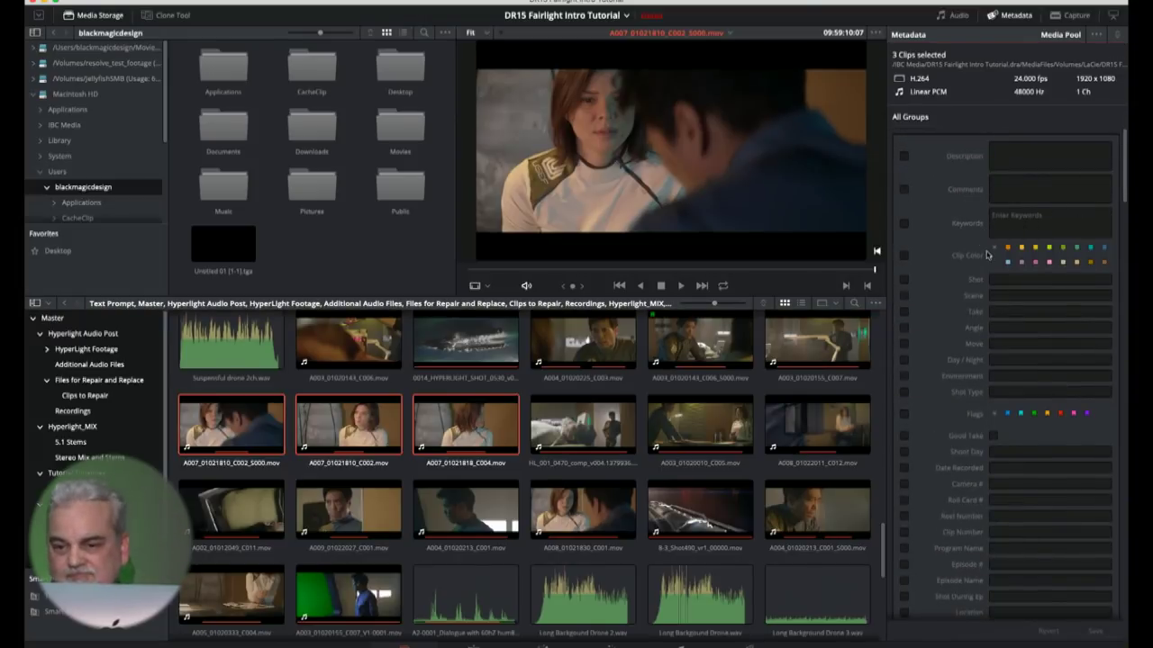
pyautogui.click(1009, 229)
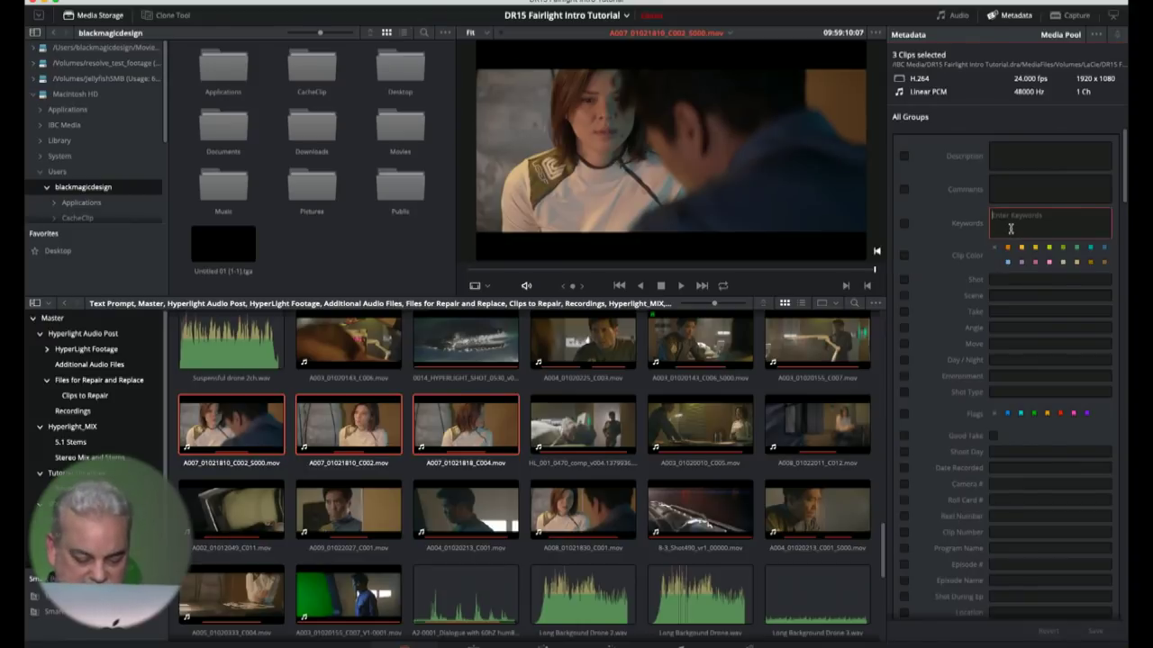
pyautogui.write('emi')
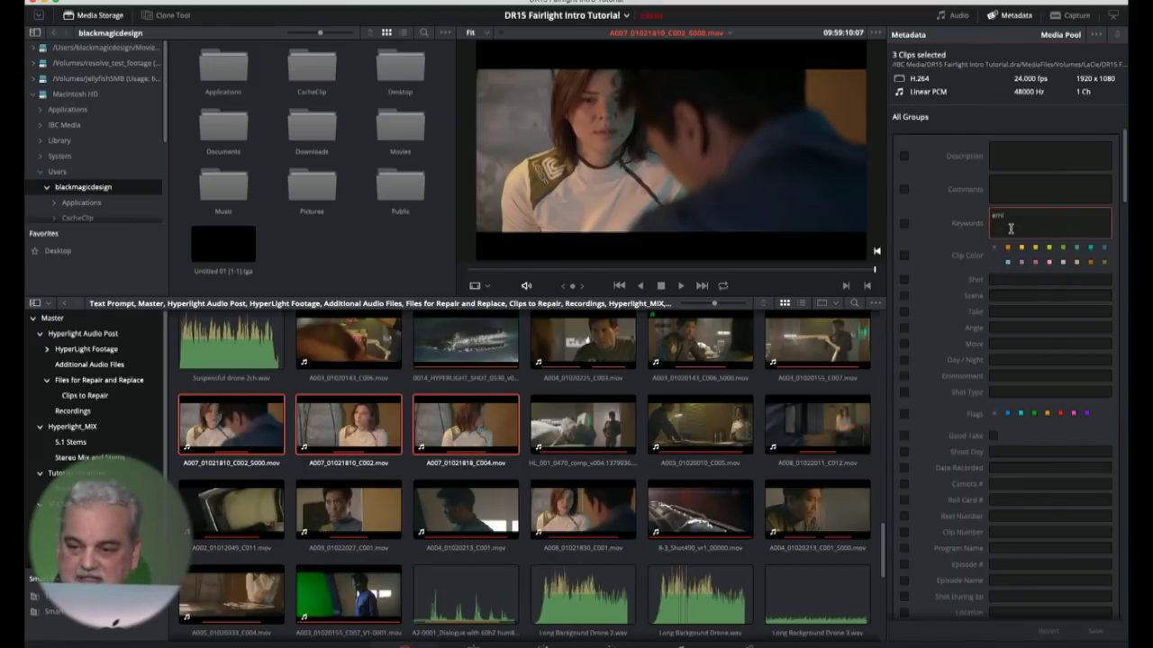
pyautogui.write('liana')
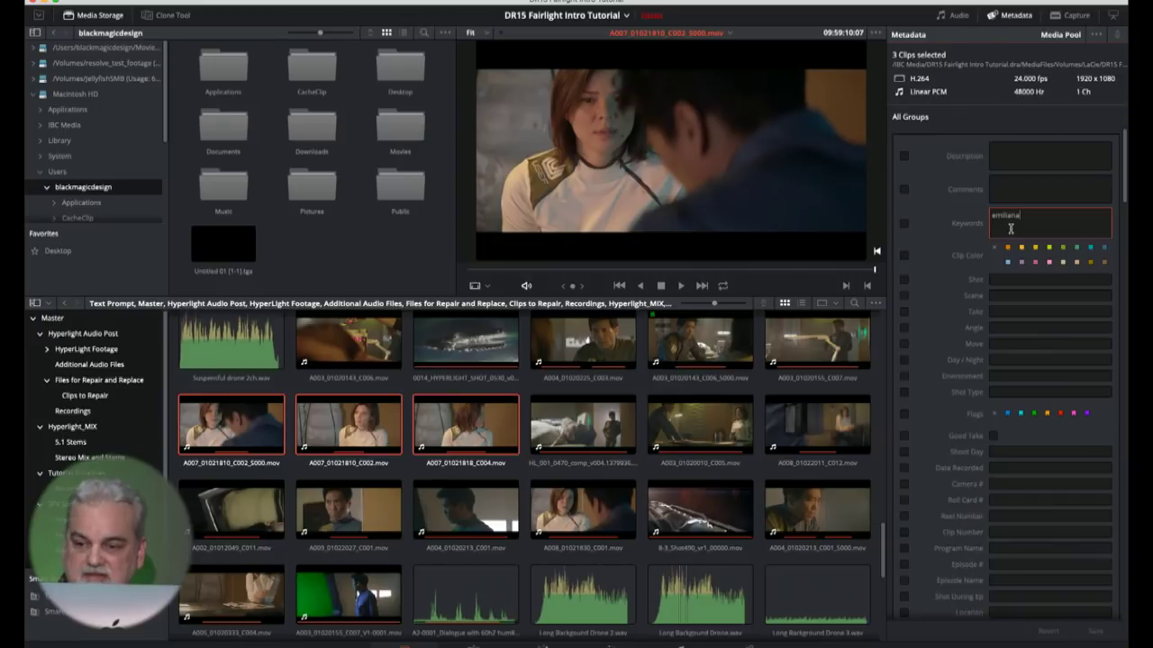
pyautogui.press('Return')
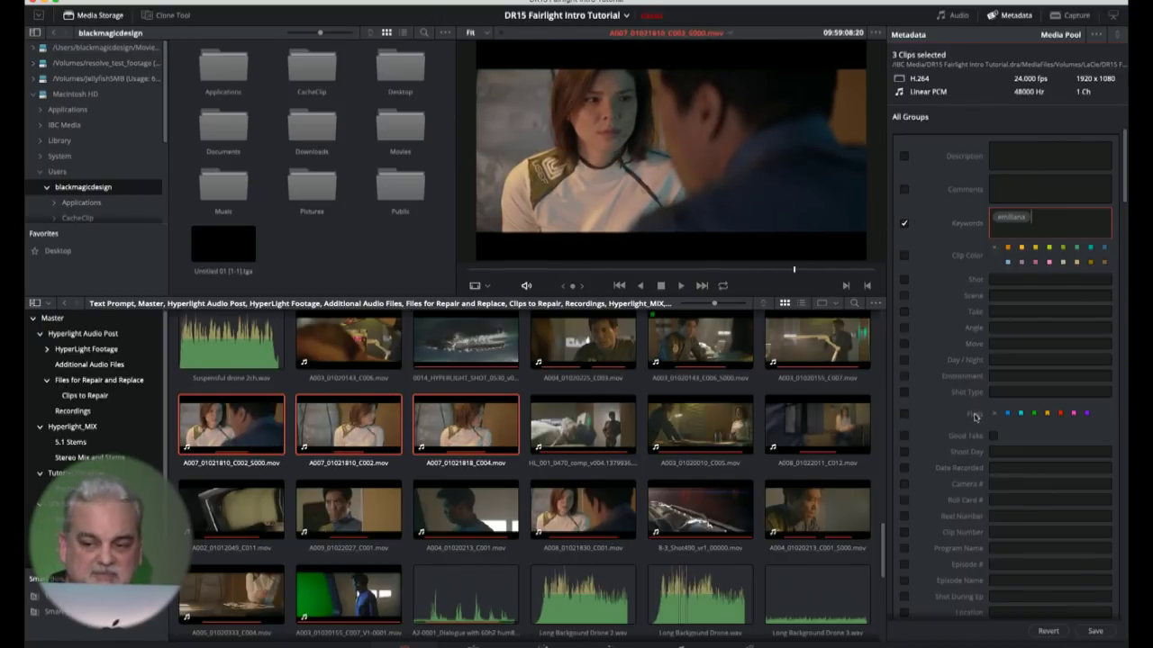
pyautogui.click(1102, 632)
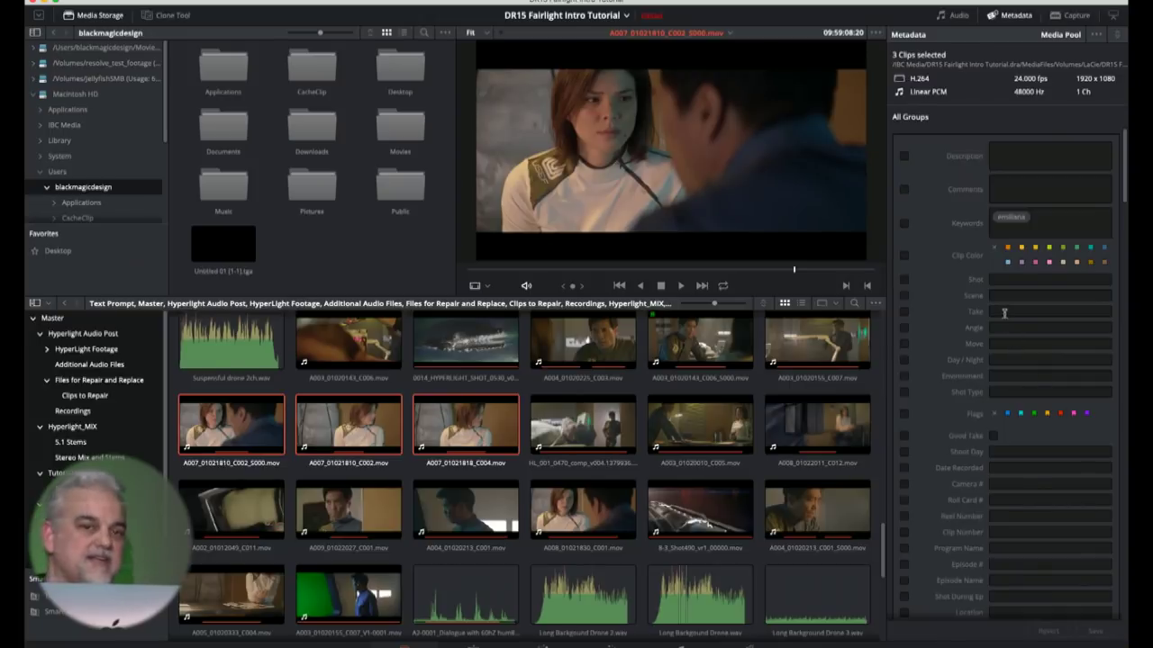
# Tag clip A004_01020225_C003 with the actor's name keyword, then open Smart Bin 1
pyautogui.click(601, 339)
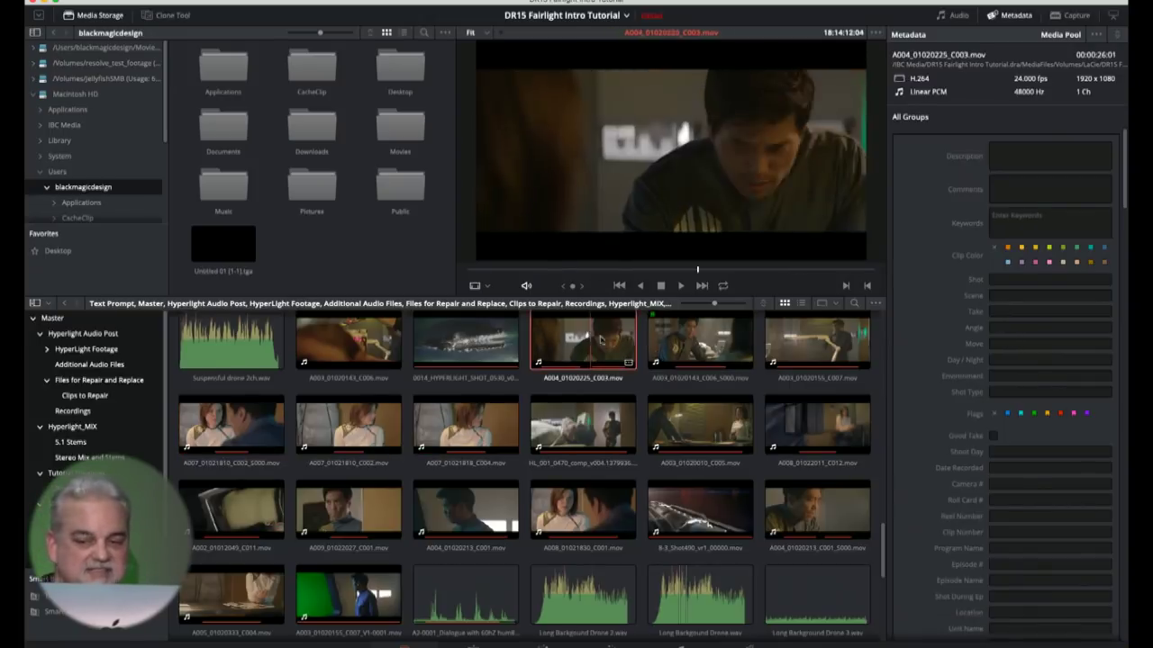
pyautogui.click(1052, 231)
pyautogui.write('philip')
pyautogui.press('Return')
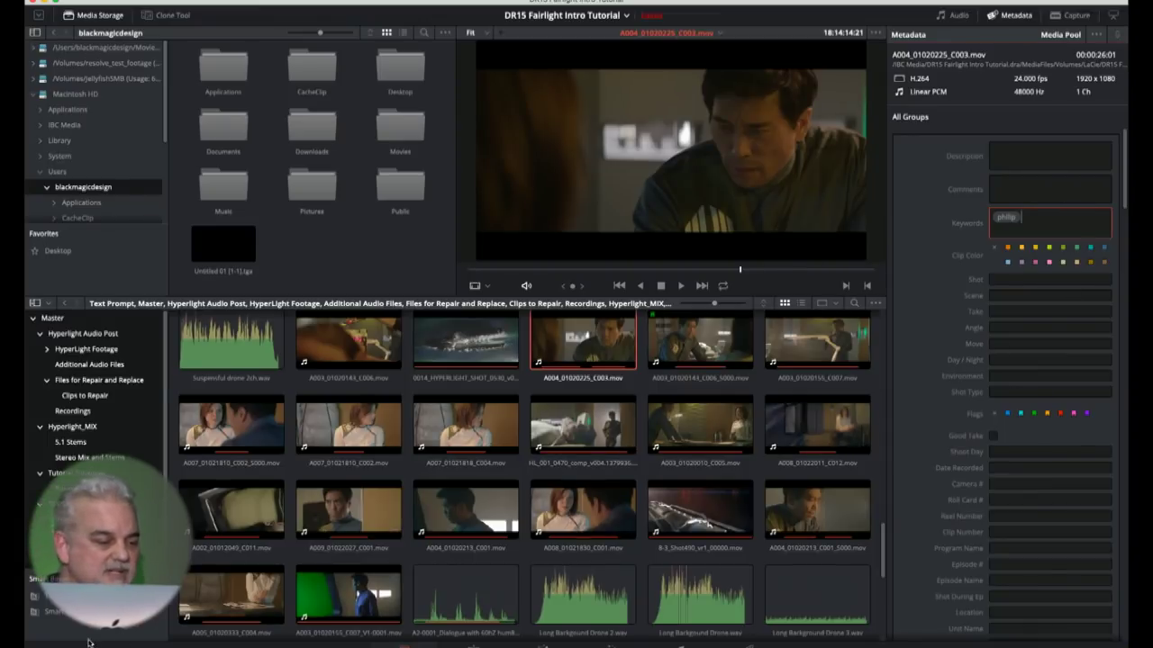
pyautogui.click(90, 612)
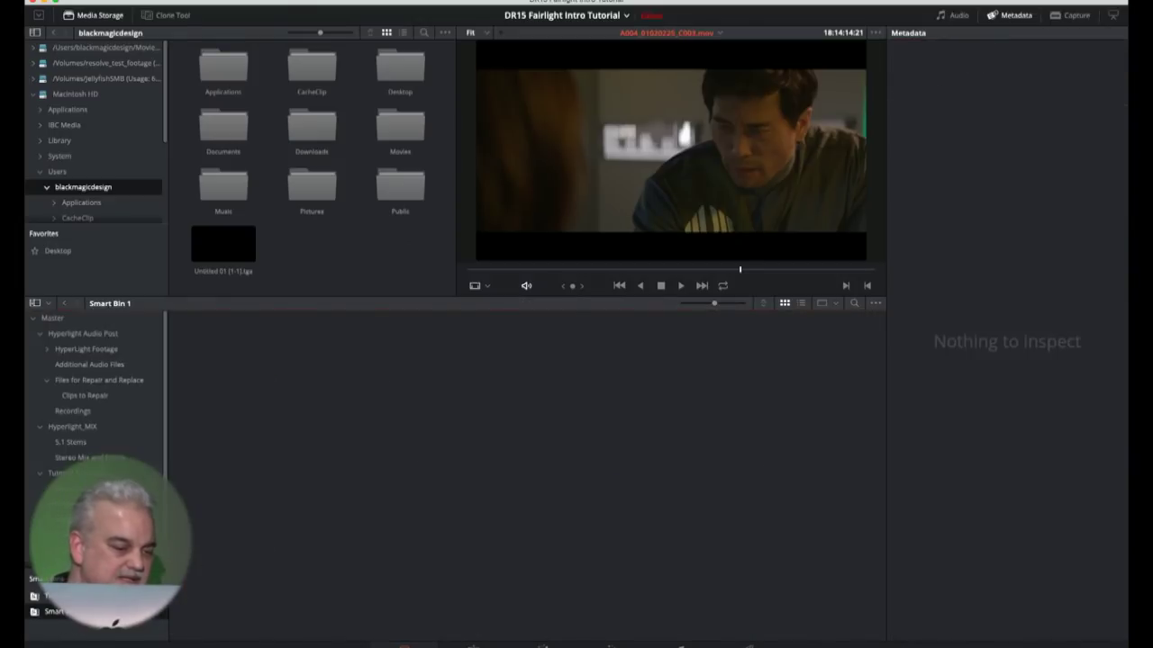
# Set Smart Bin 1's rule to match on the Keywords property
pyautogui.rightClick(90, 611)
pyautogui.press('Escape')
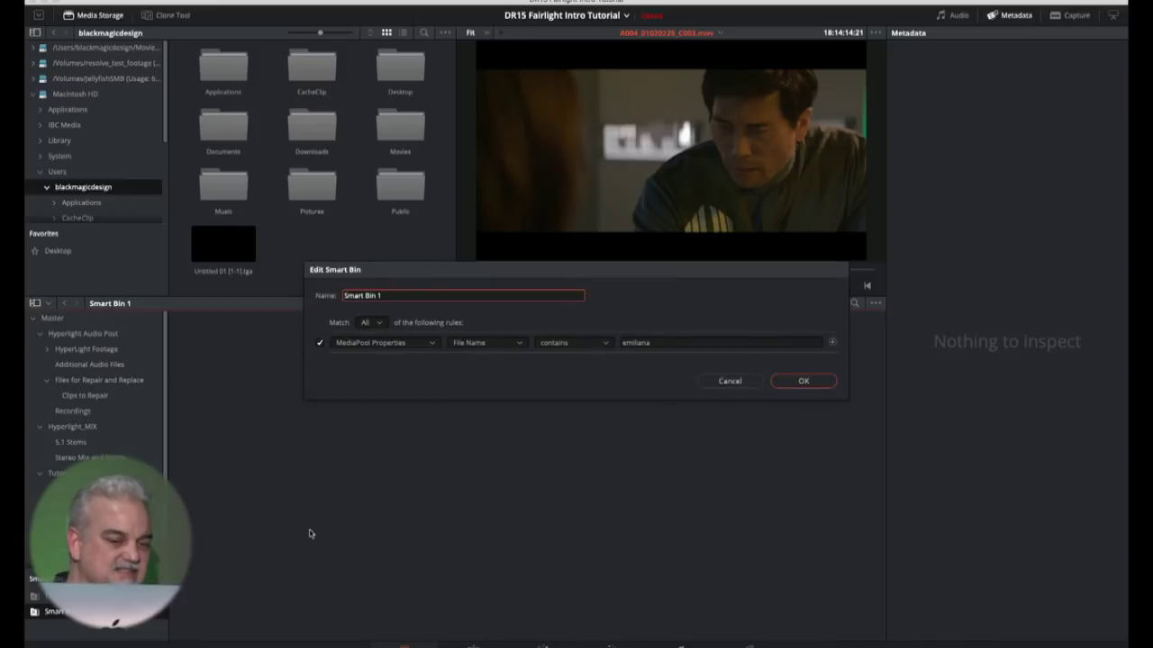
pyautogui.click(441, 306)
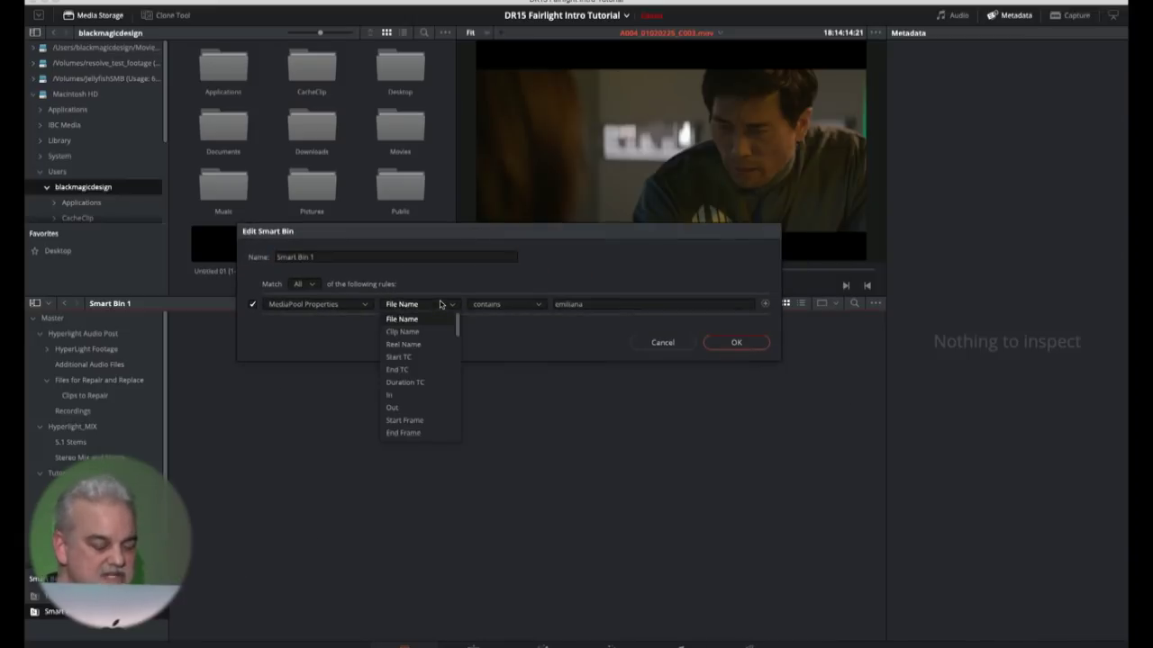
pyautogui.press('k')
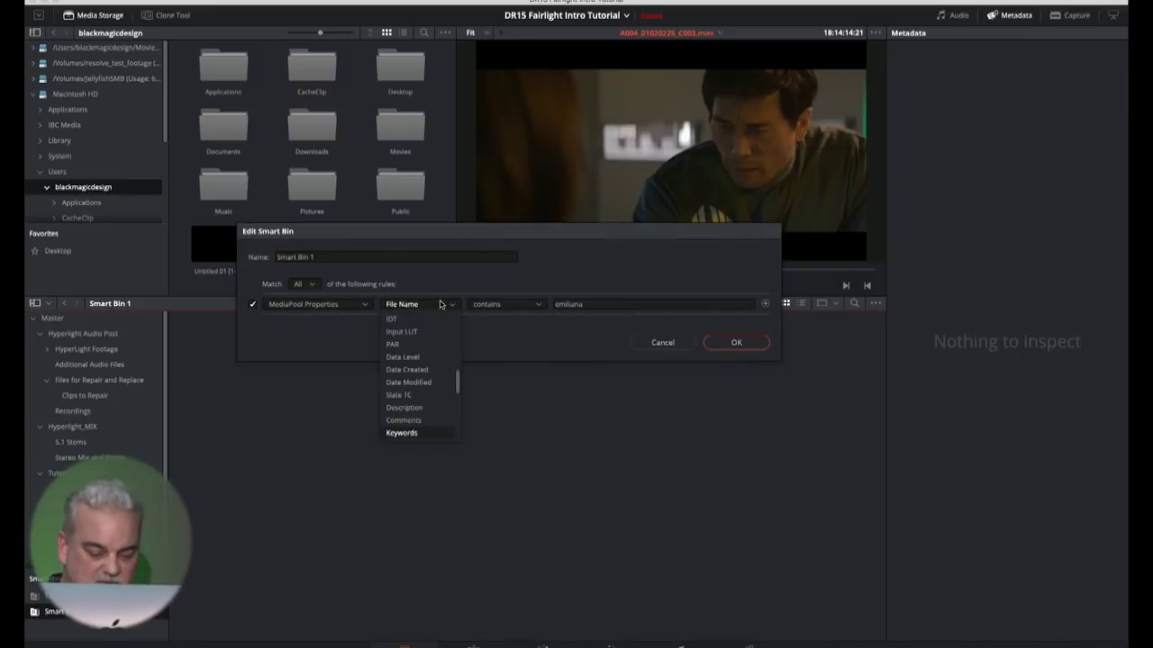
pyautogui.press('Return')
pyautogui.press('Return')
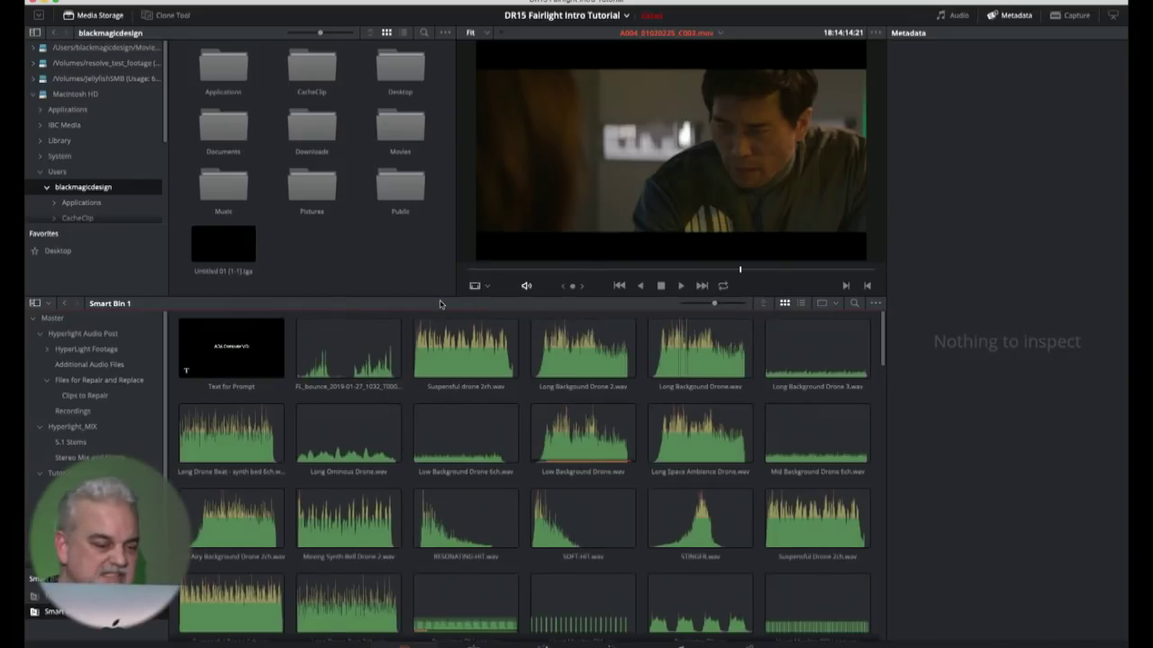
# Enter the start of the actress's name as the rule value, confirm, and select clip A007_01021818_C004
pyautogui.doubleClick(54, 612)
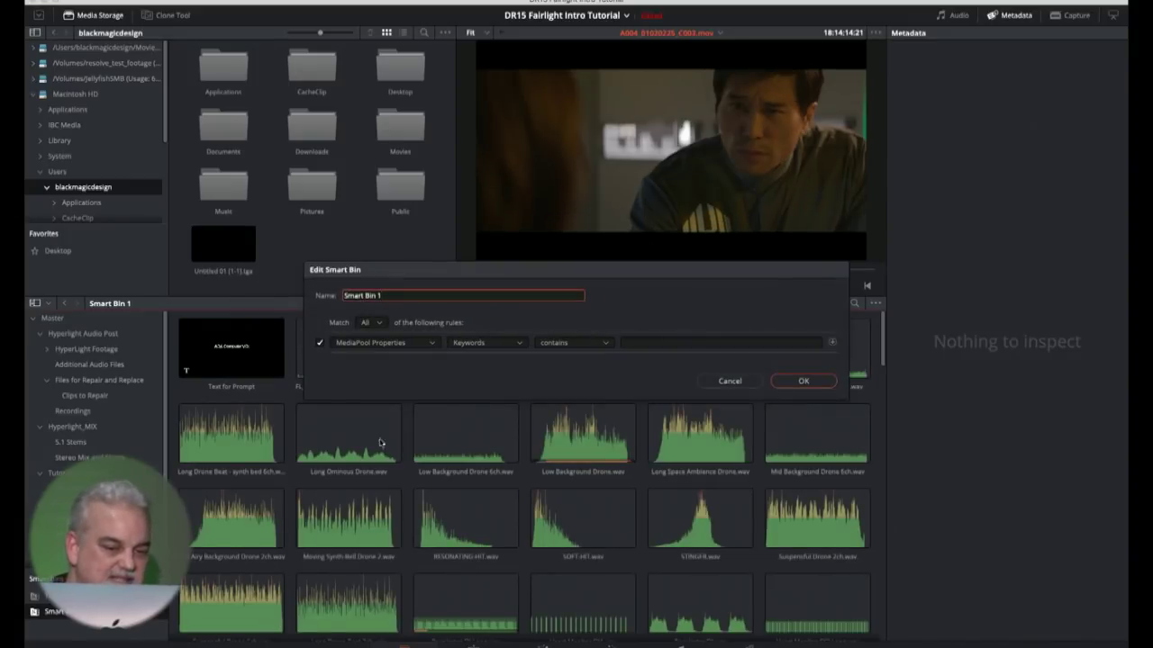
pyautogui.click(698, 343)
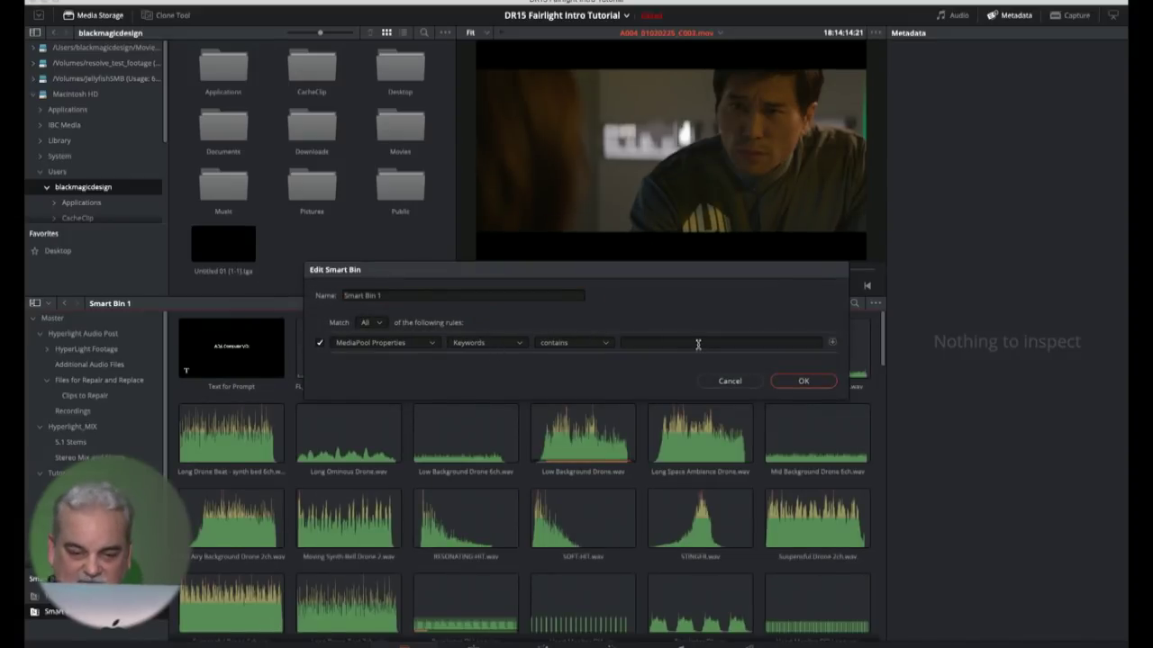
pyautogui.click(697, 343)
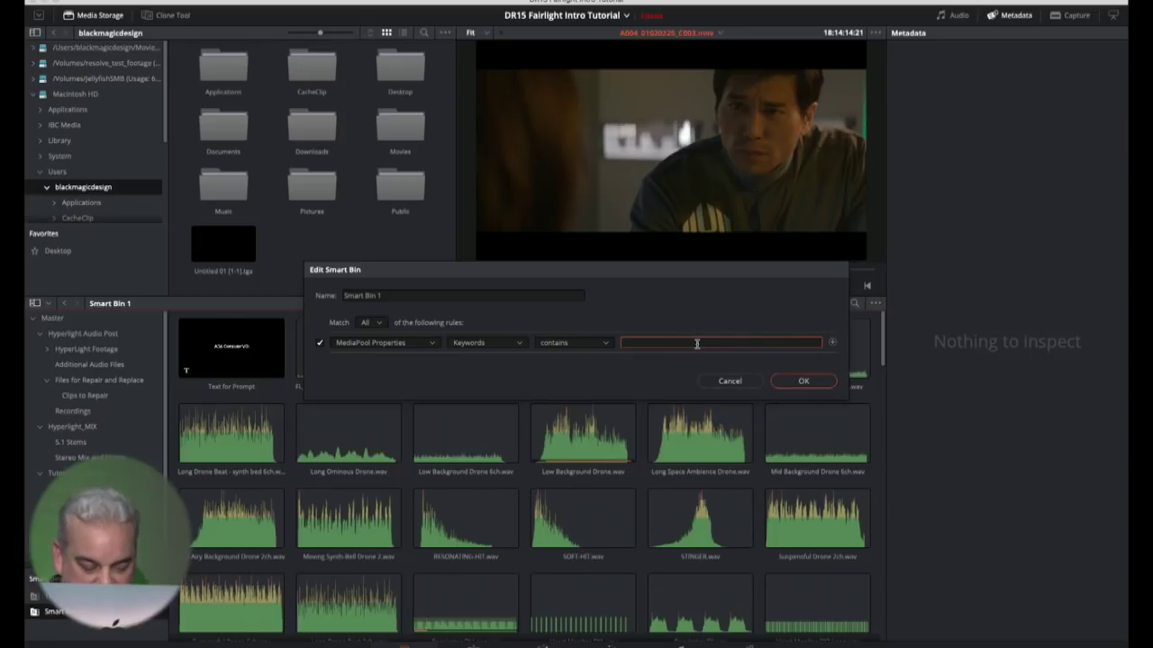
pyautogui.write('emili')
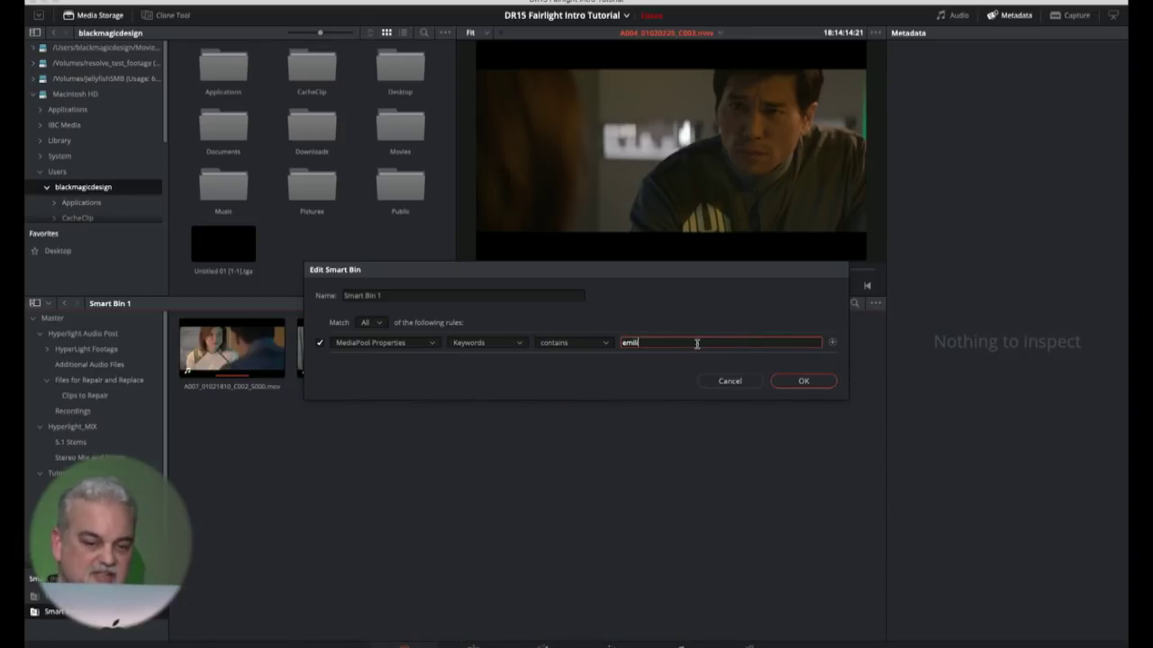
pyautogui.moveTo(710, 278); pyautogui.dragTo(797, 150)
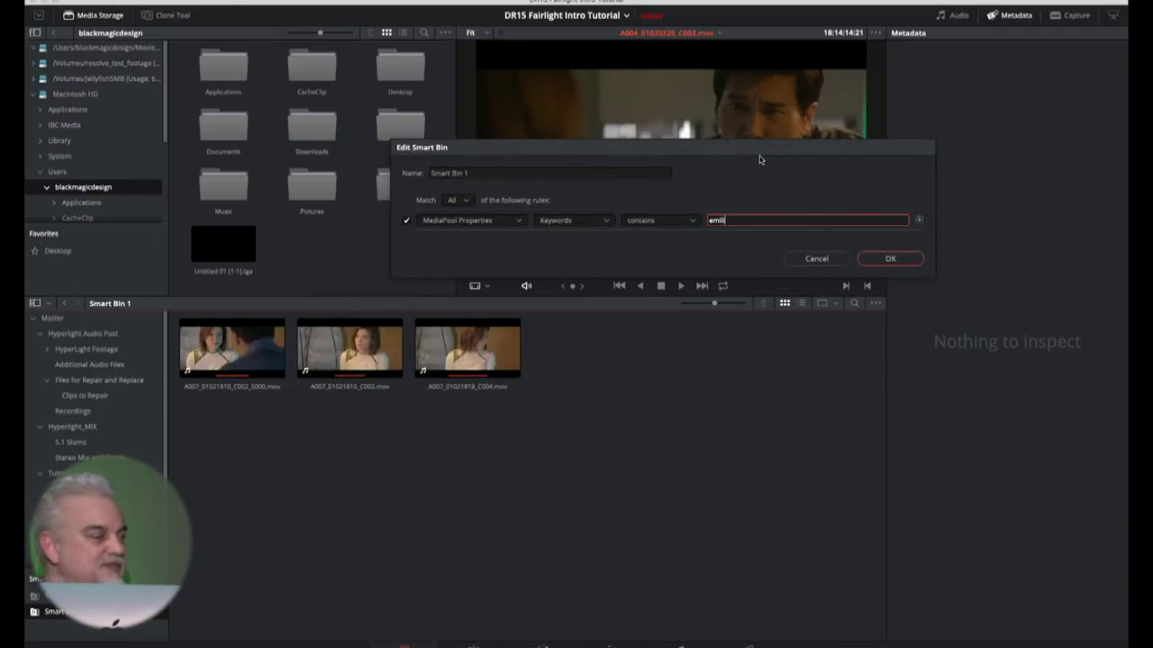
pyautogui.click(889, 258)
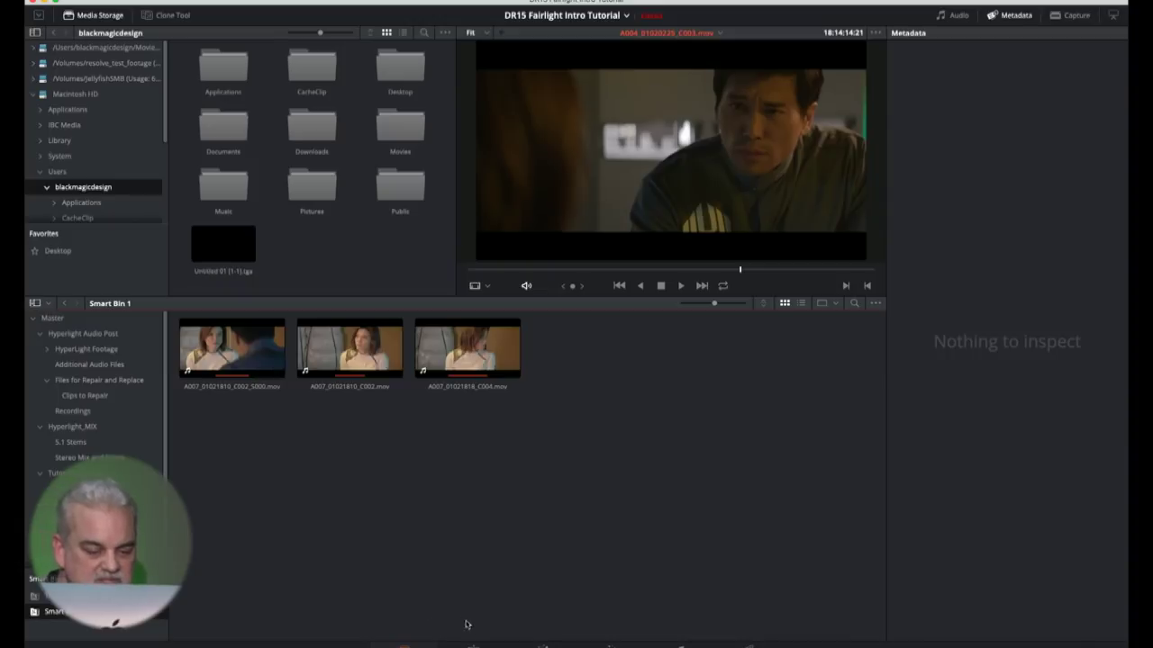
pyautogui.click(467, 387)
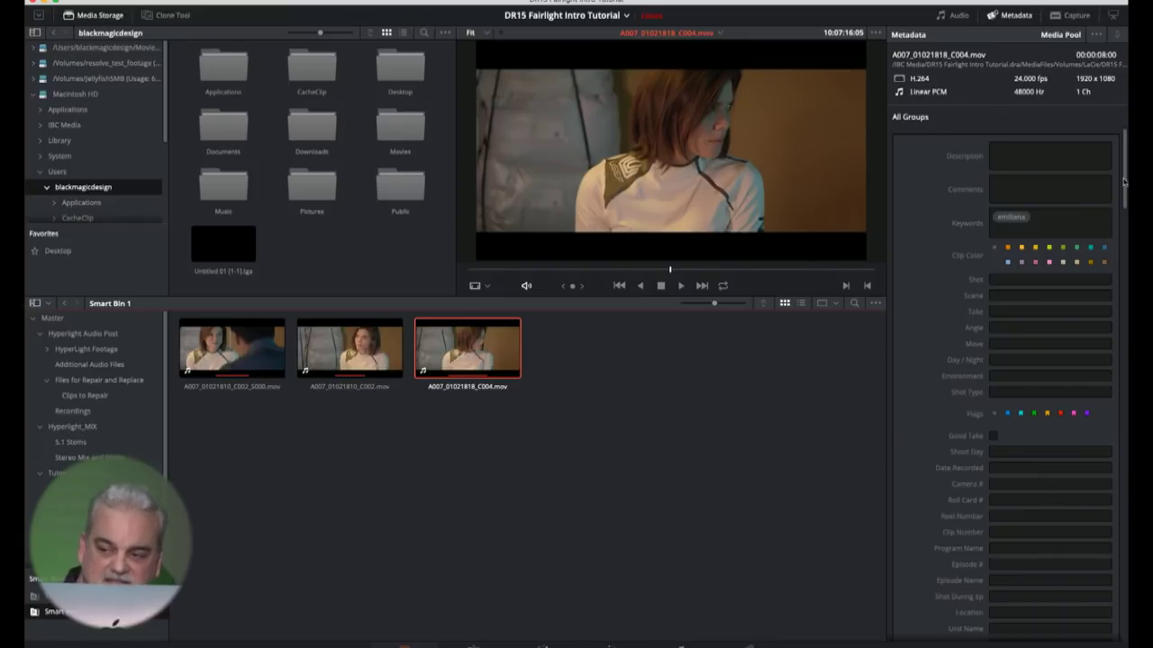
# Show the embedded audio meters, open the Stereo Mix and Stems bin, and select its fourth clip
pyautogui.moveTo(1124, 165); pyautogui.dragTo(1070, 121)
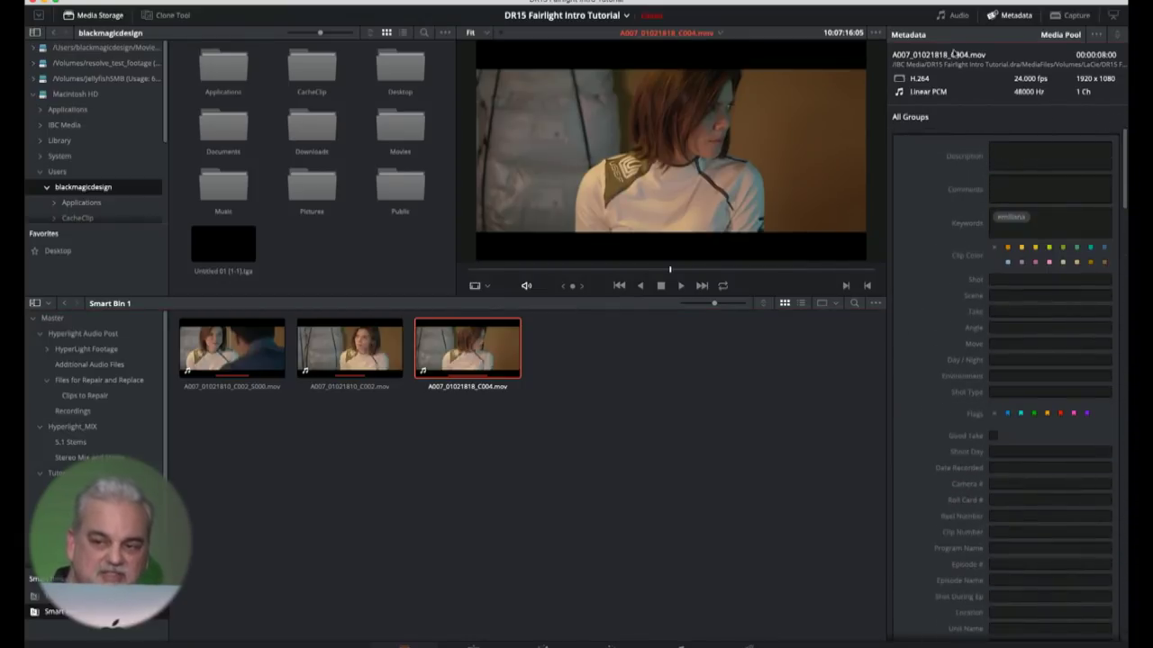
pyautogui.click(959, 15)
pyautogui.click(392, 515)
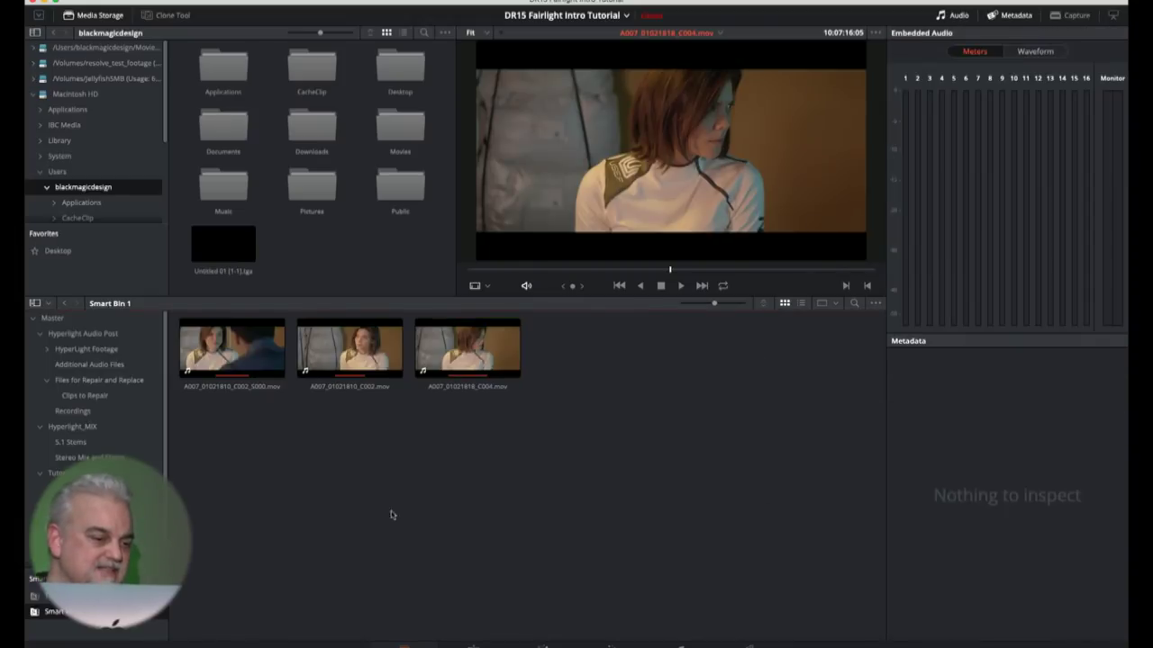
pyautogui.click(149, 461)
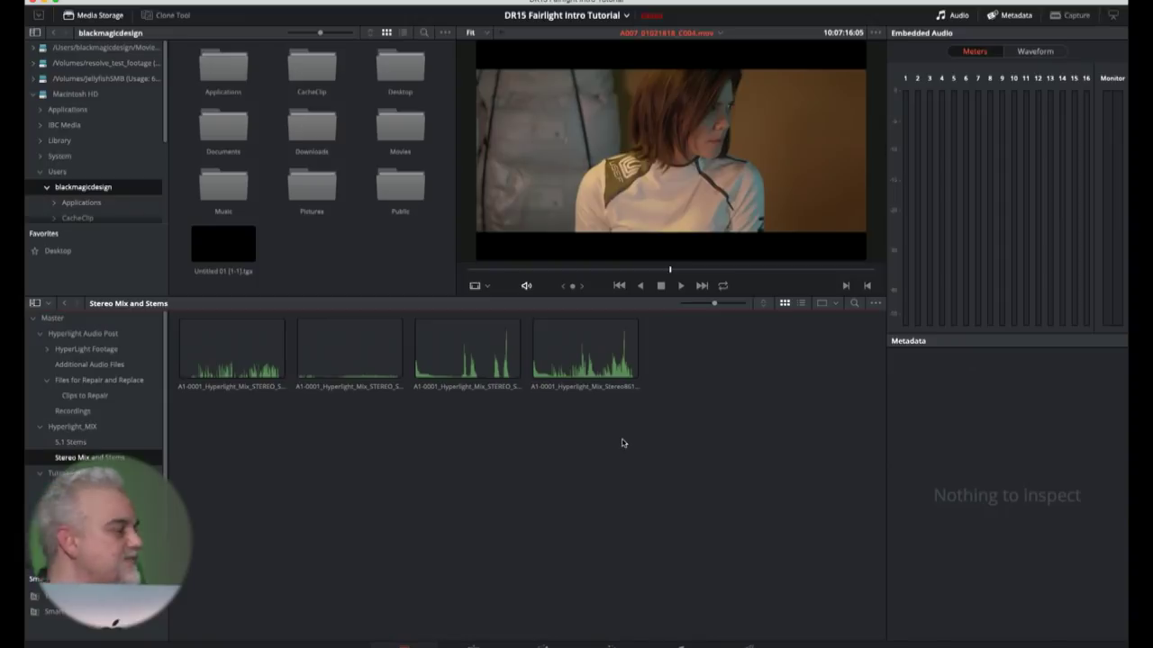
pyautogui.click(584, 394)
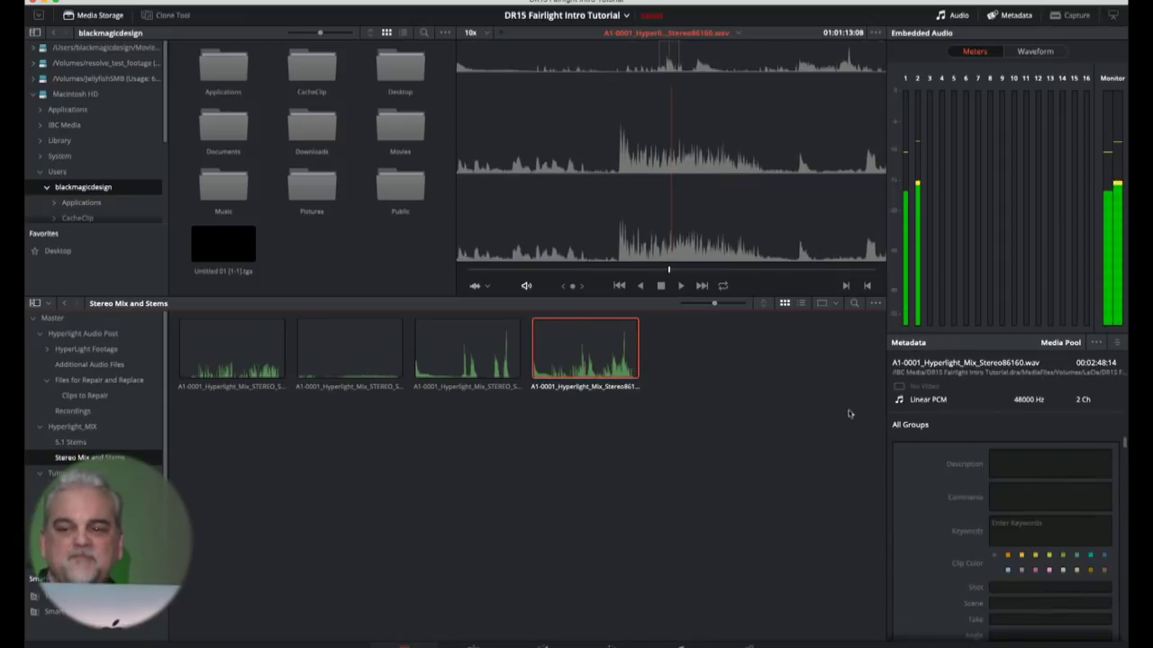
# Show the clip's embedded audio as a waveform and view a run of bins together
pyautogui.click(1035, 51)
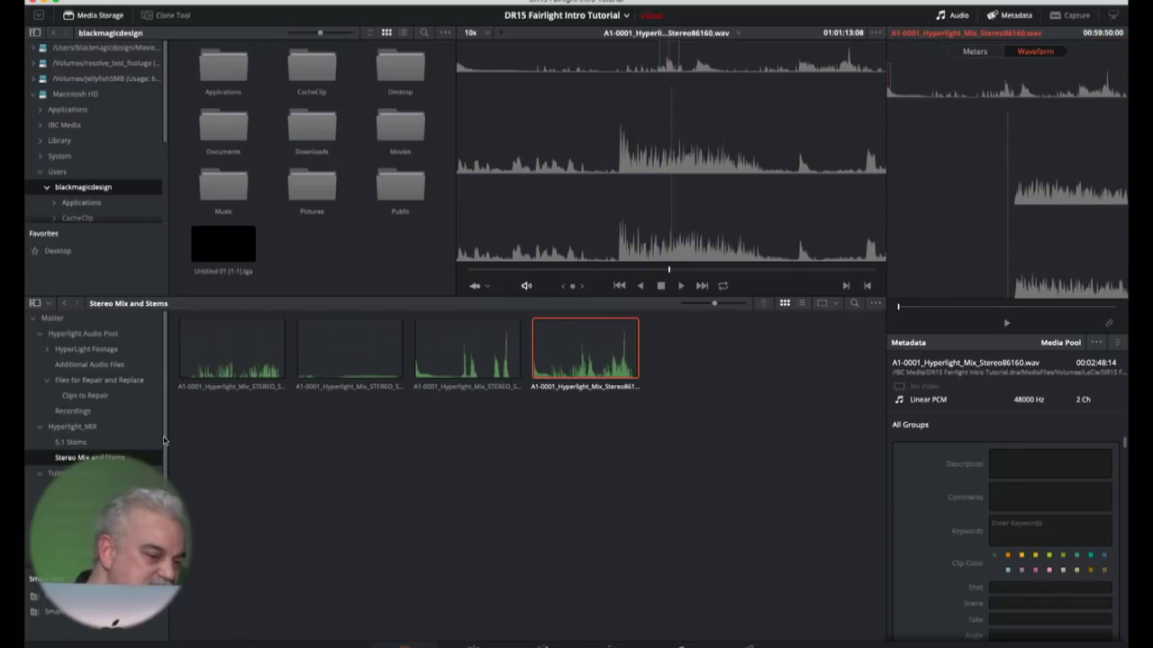
pyautogui.scroll(-2, 167, 411)
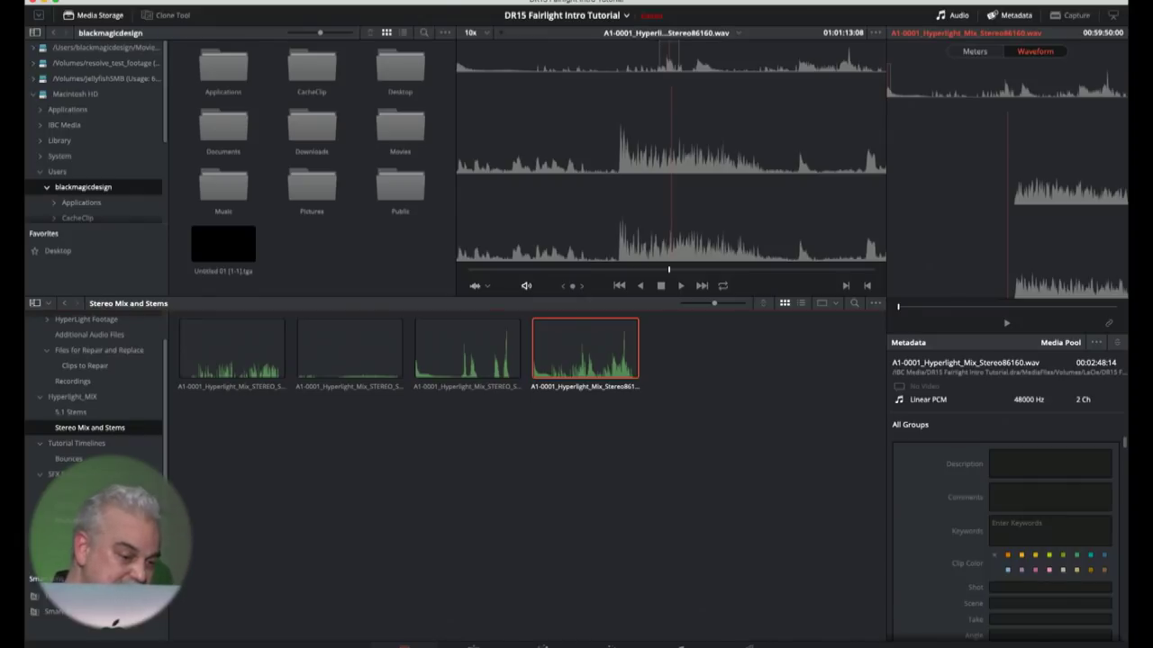
pyautogui.keyDown('shift'); pyautogui.click(77, 550); pyautogui.keyUp('shift')
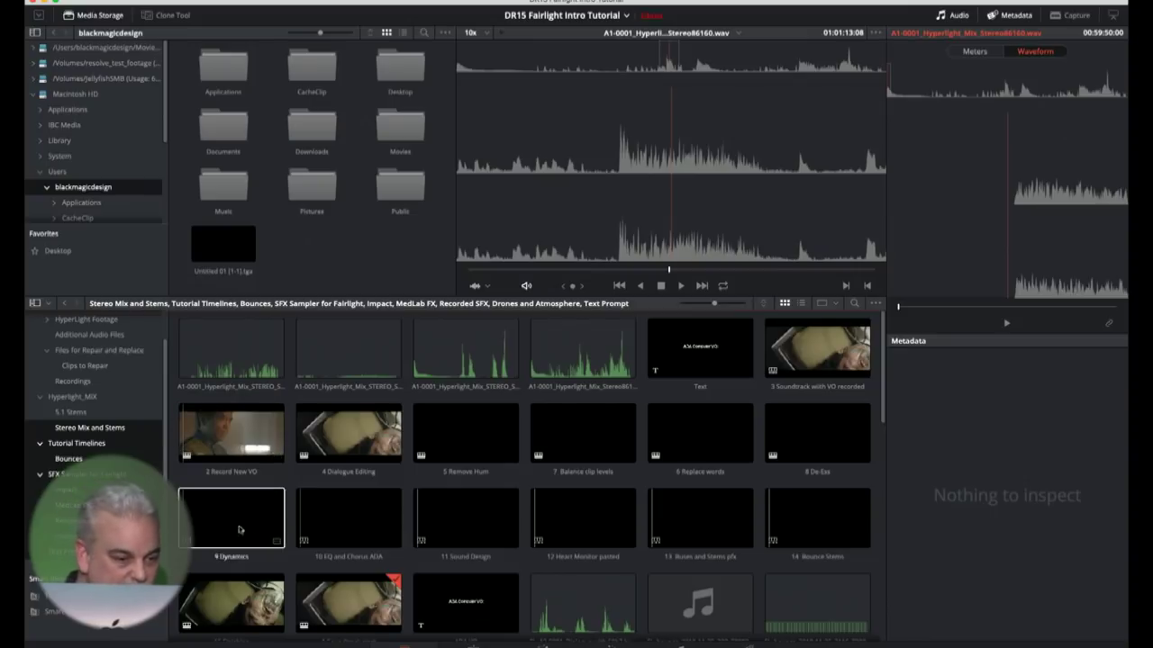
# Expand HyperLight Footage, browse its audio and SFX bins, and open HL_ProRes
pyautogui.scroll(2, 135, 354)
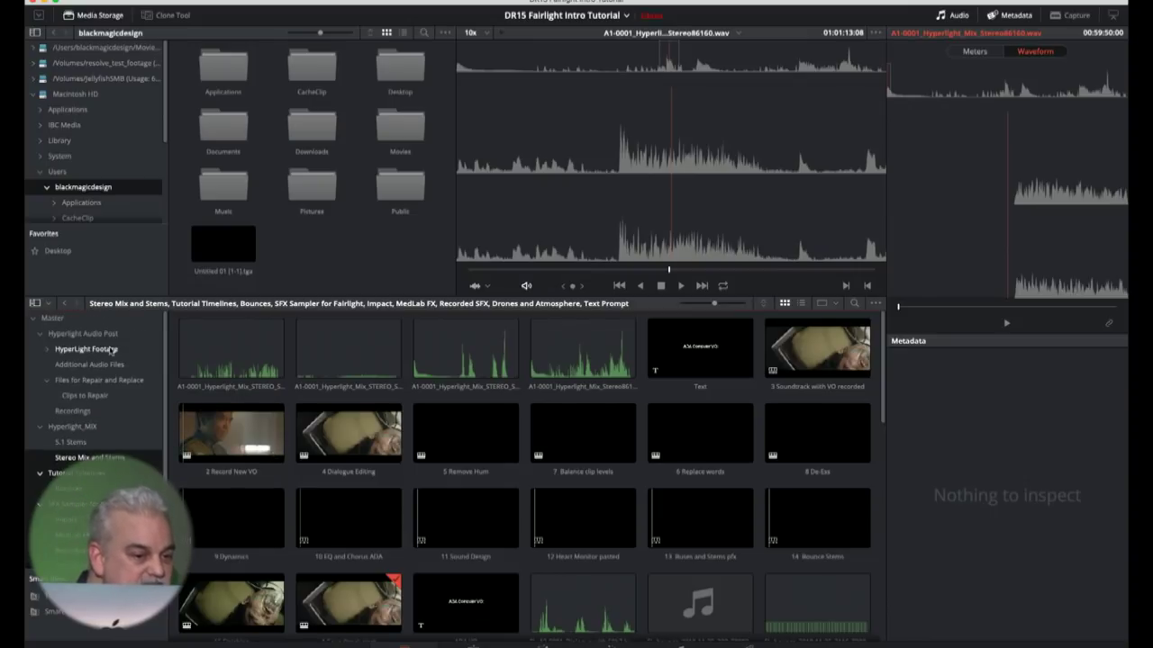
pyautogui.click(110, 350)
pyautogui.click(116, 367)
pyautogui.click(47, 350)
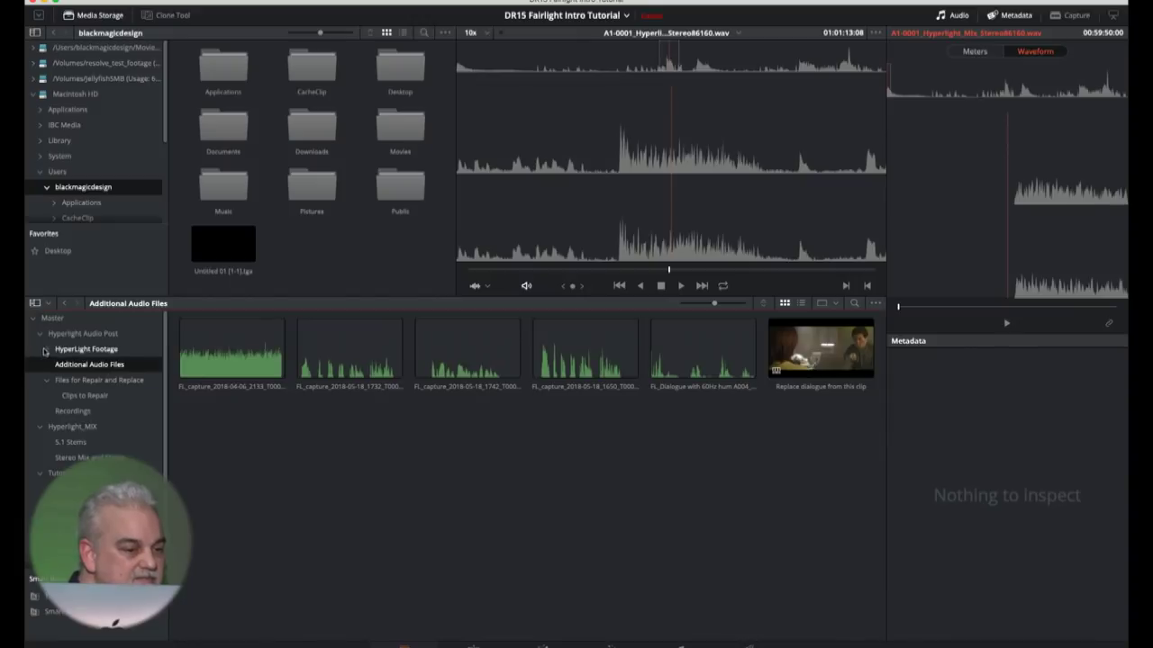
pyautogui.click(99, 396)
pyautogui.click(117, 380)
pyautogui.click(80, 410)
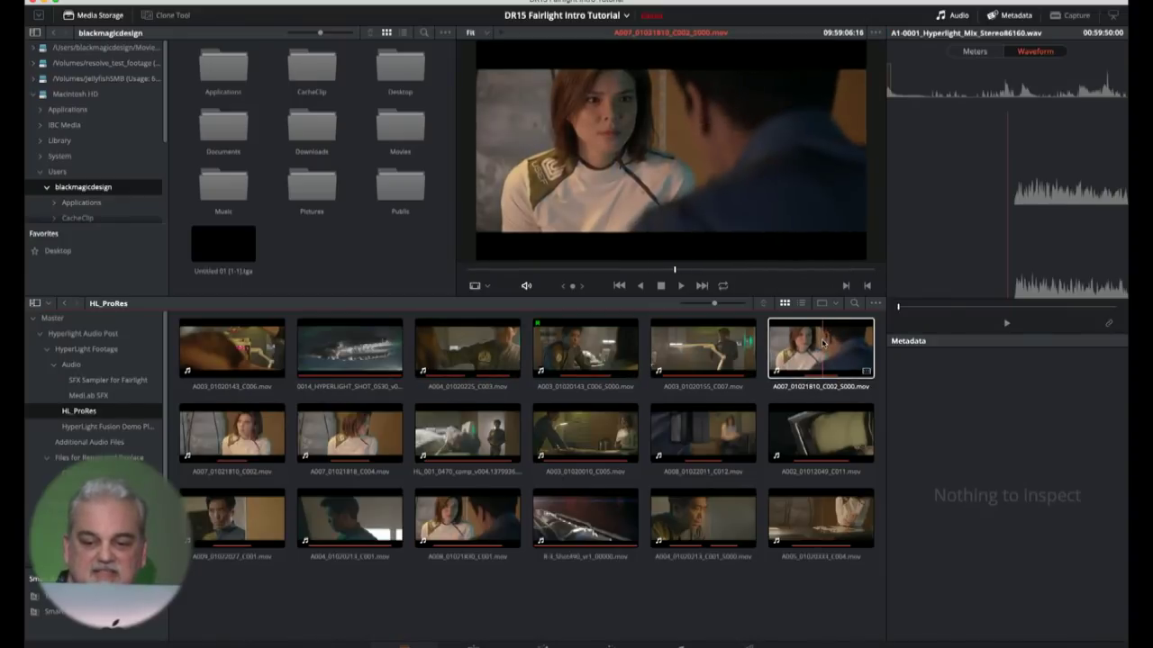
# Scrub clip A007_01021810_C002_S000's video and audio previews, then link the audio viewer to the video viewer
pyautogui.click(822, 342)
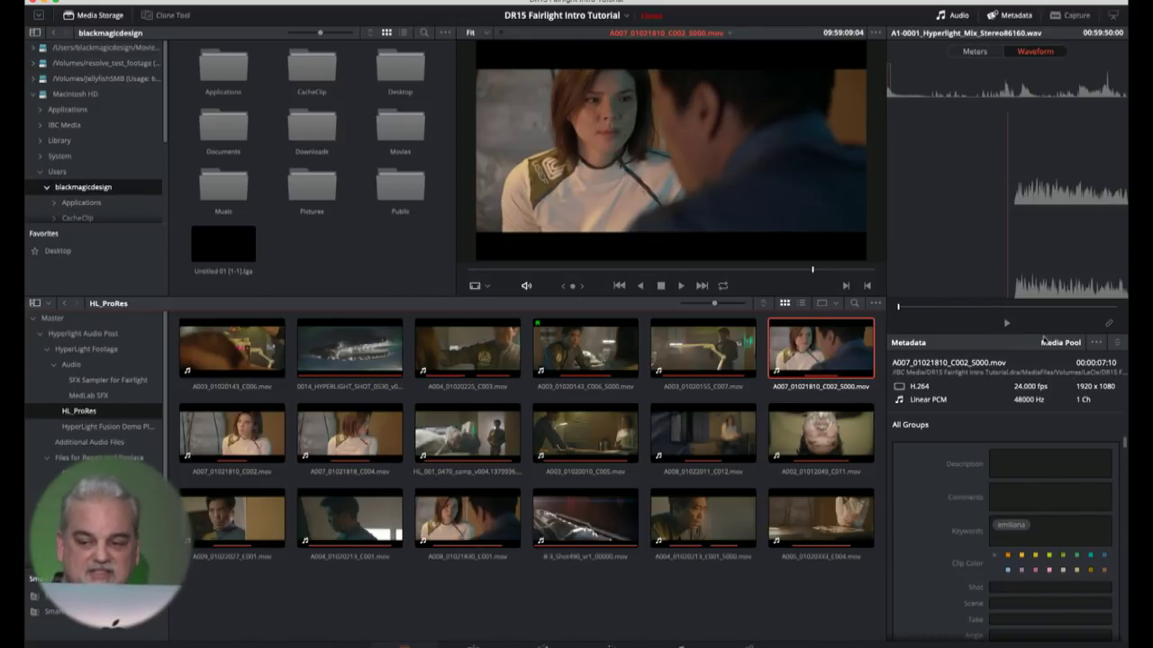
pyautogui.click(898, 311)
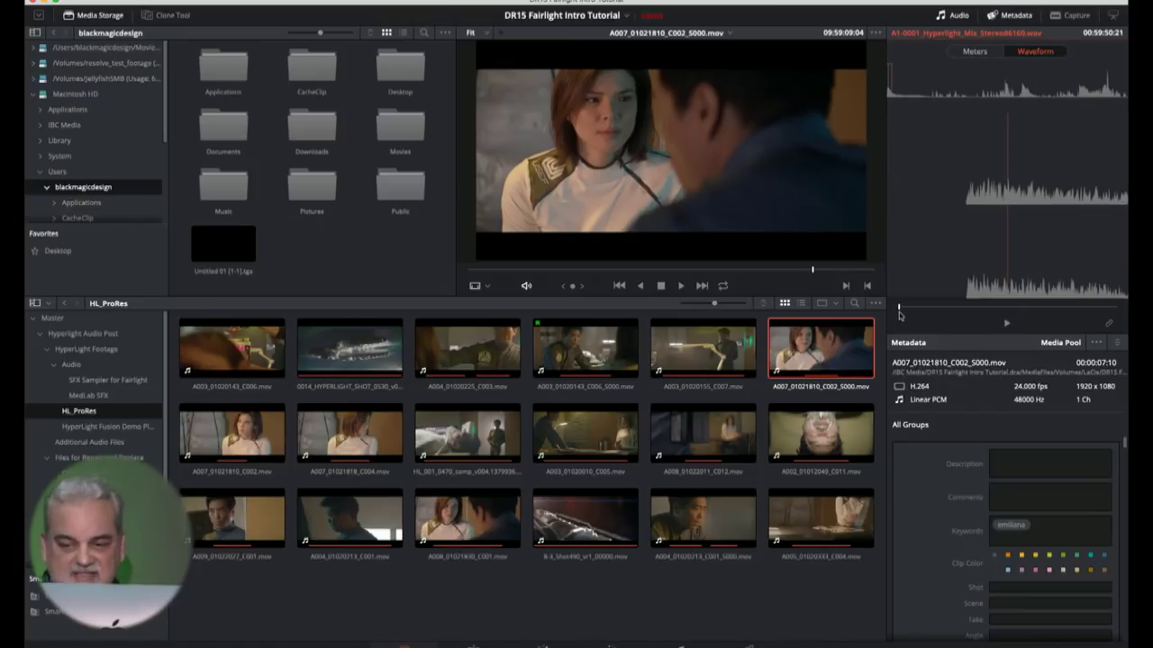
pyautogui.click(471, 271)
pyautogui.moveTo(471, 272); pyautogui.dragTo(480, 271)
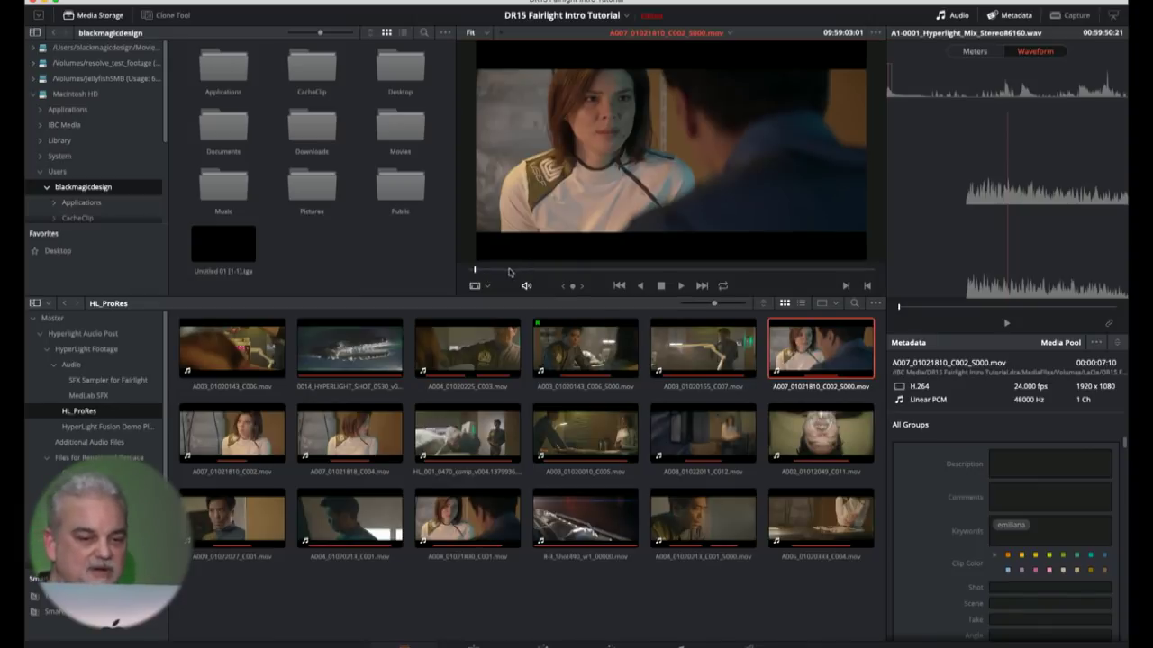
pyautogui.click(481, 271)
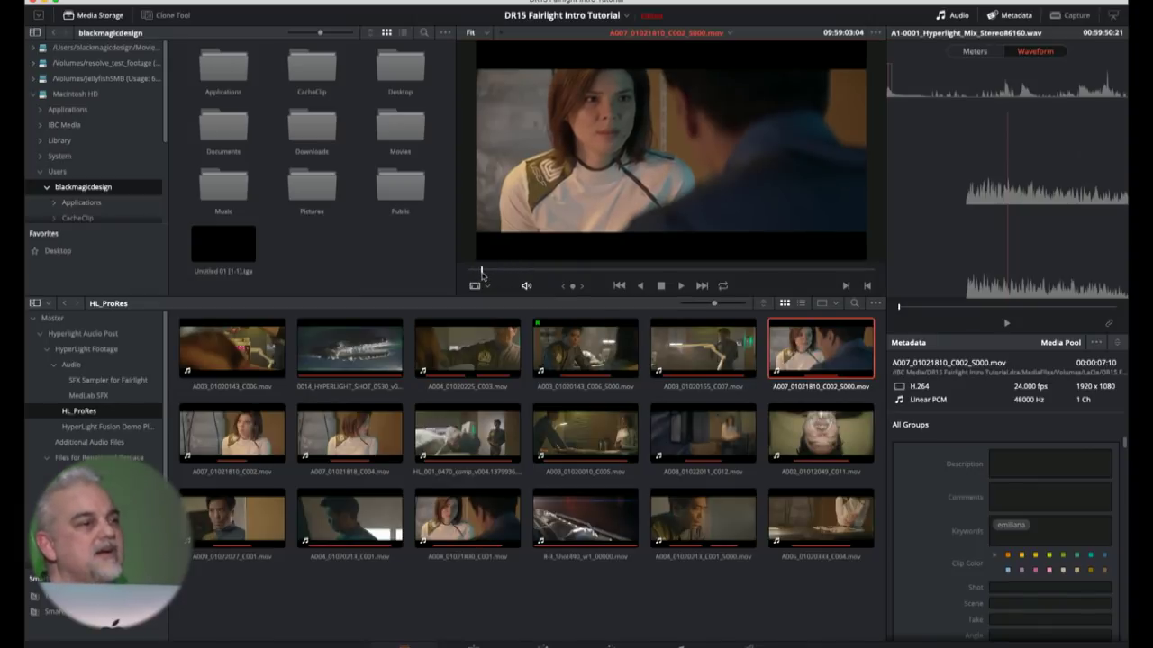
pyautogui.click(918, 309)
pyautogui.moveTo(919, 311); pyautogui.dragTo(897, 310)
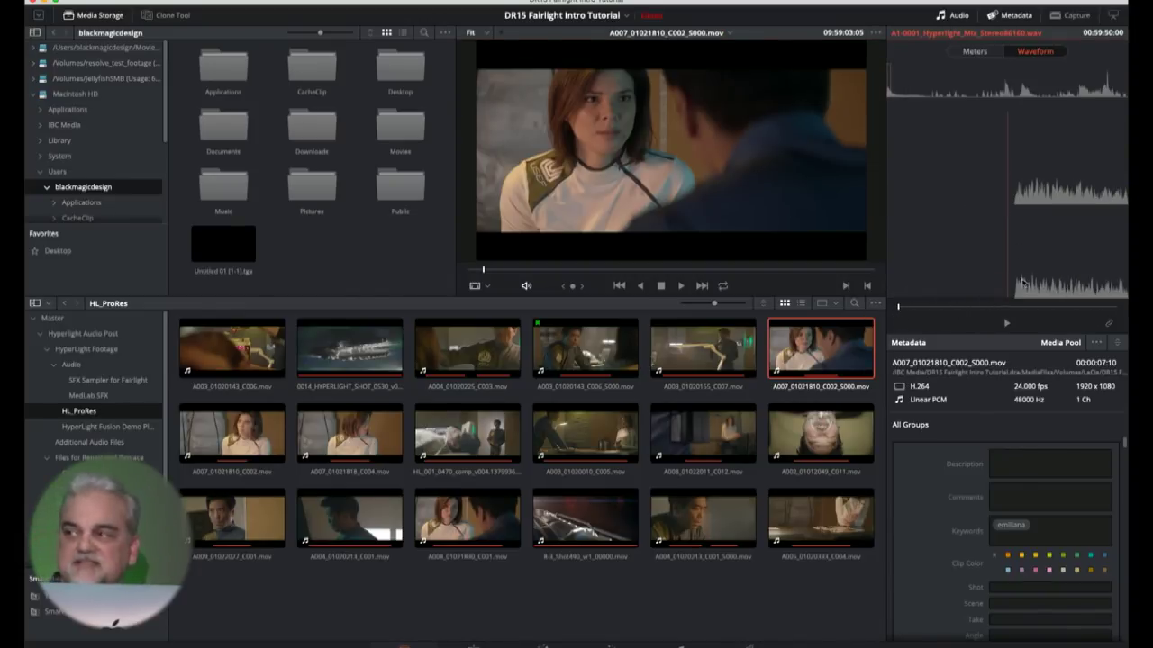
pyautogui.click(1109, 323)
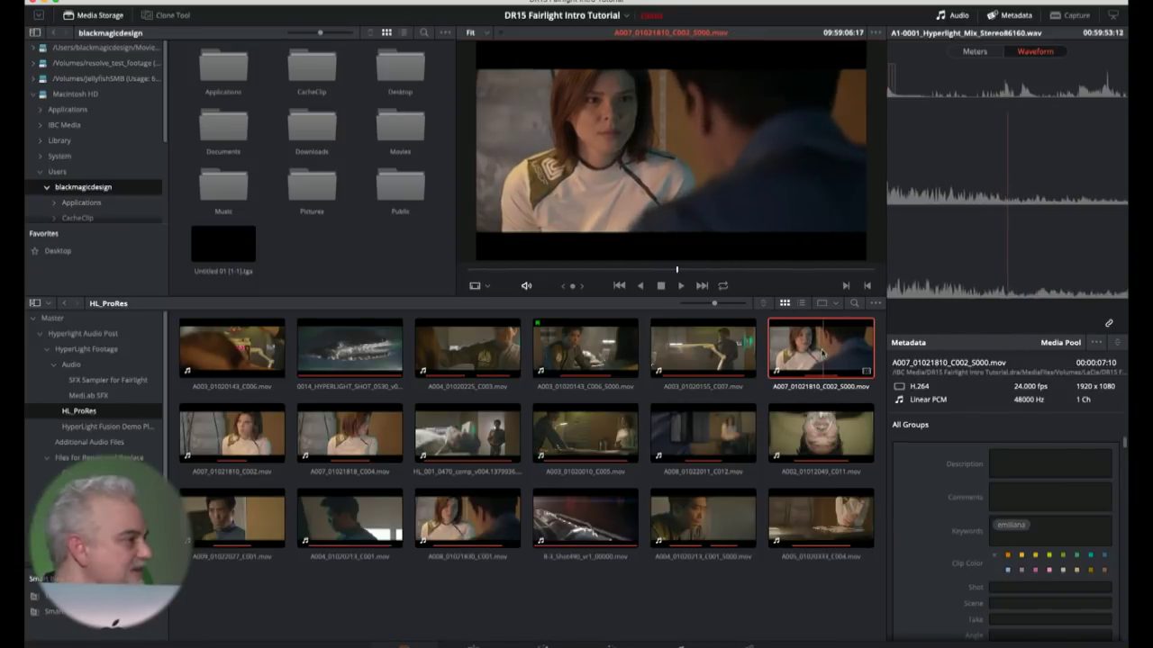
# Open the 5.1 Stems bin and select the L86160 audio stem
pyautogui.click(350, 518)
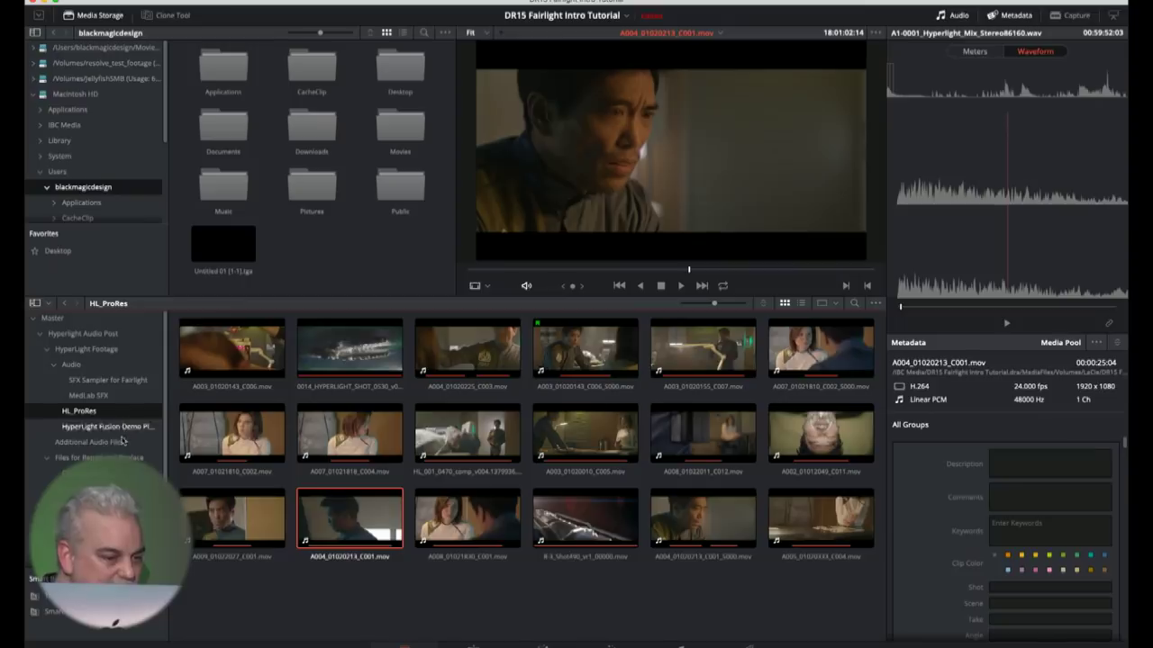
pyautogui.keyDown('shift'); pyautogui.click(129, 442); pyautogui.keyUp('shift')
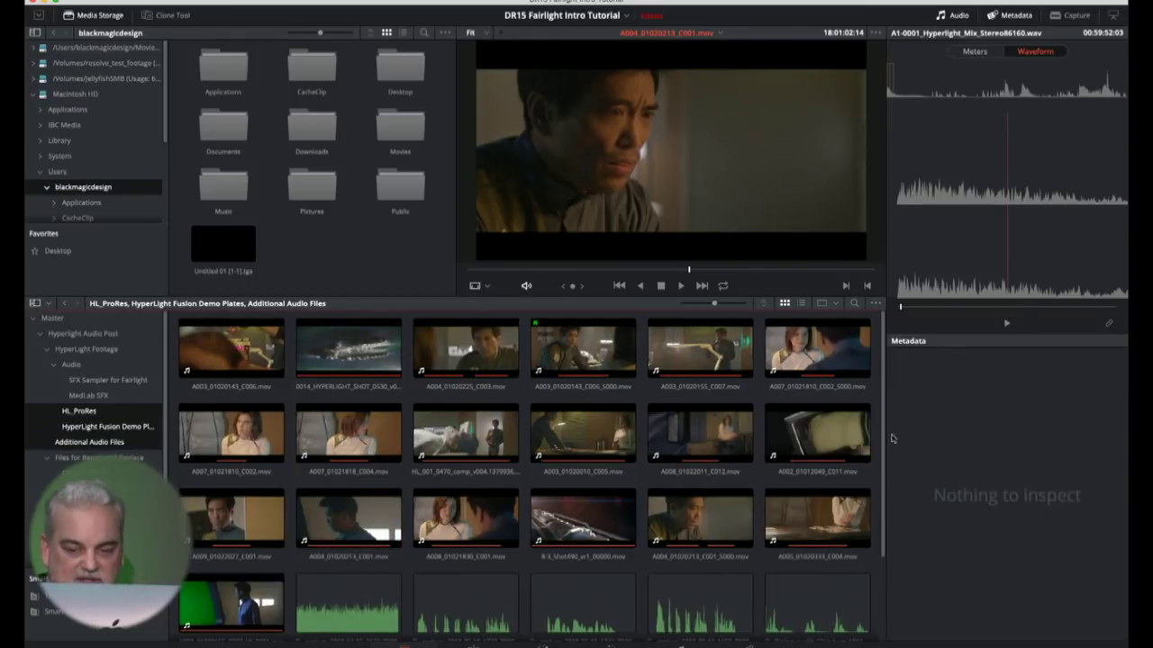
pyautogui.scroll(-3, 438, 576)
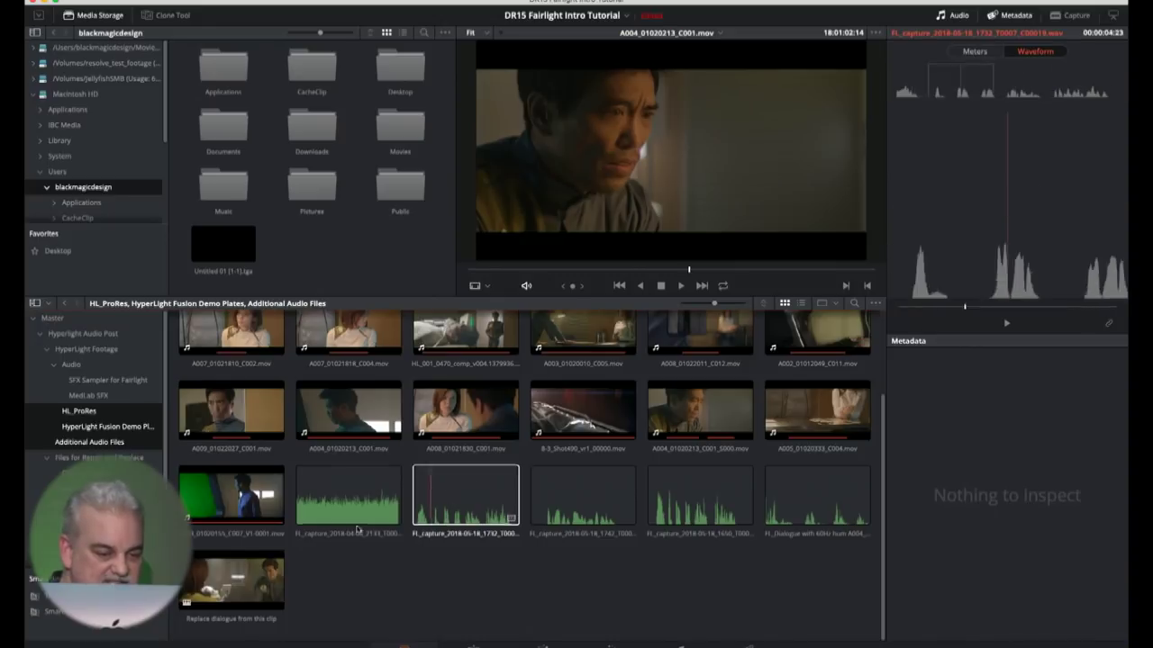
pyautogui.scroll(3, 886, 532)
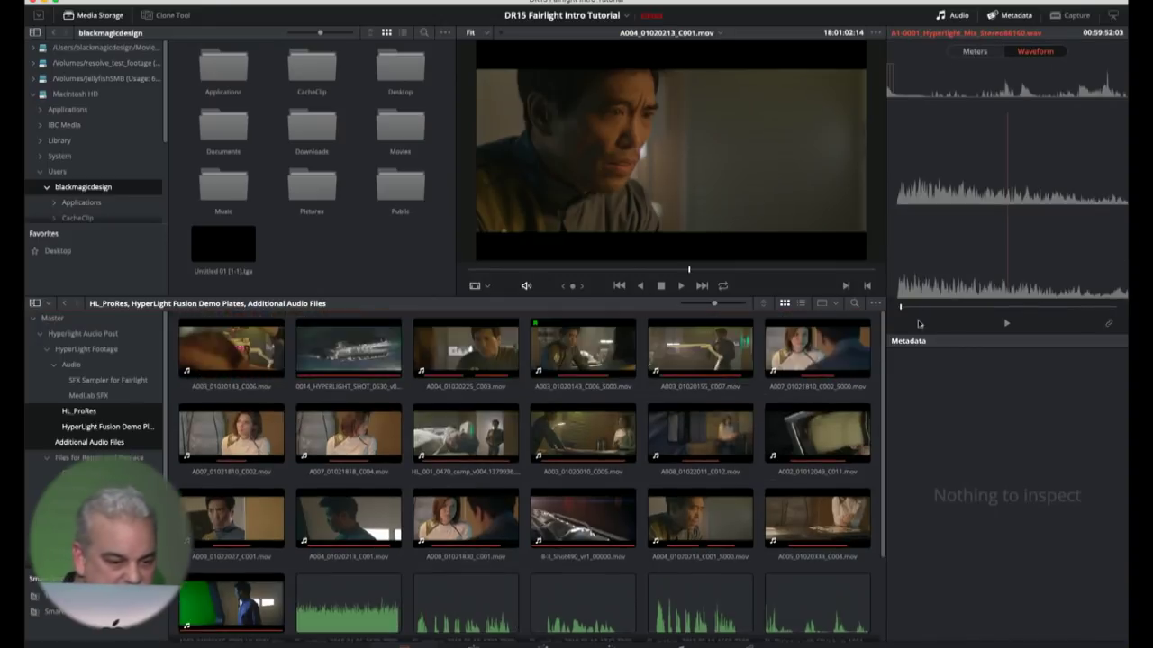
pyautogui.click(90, 473)
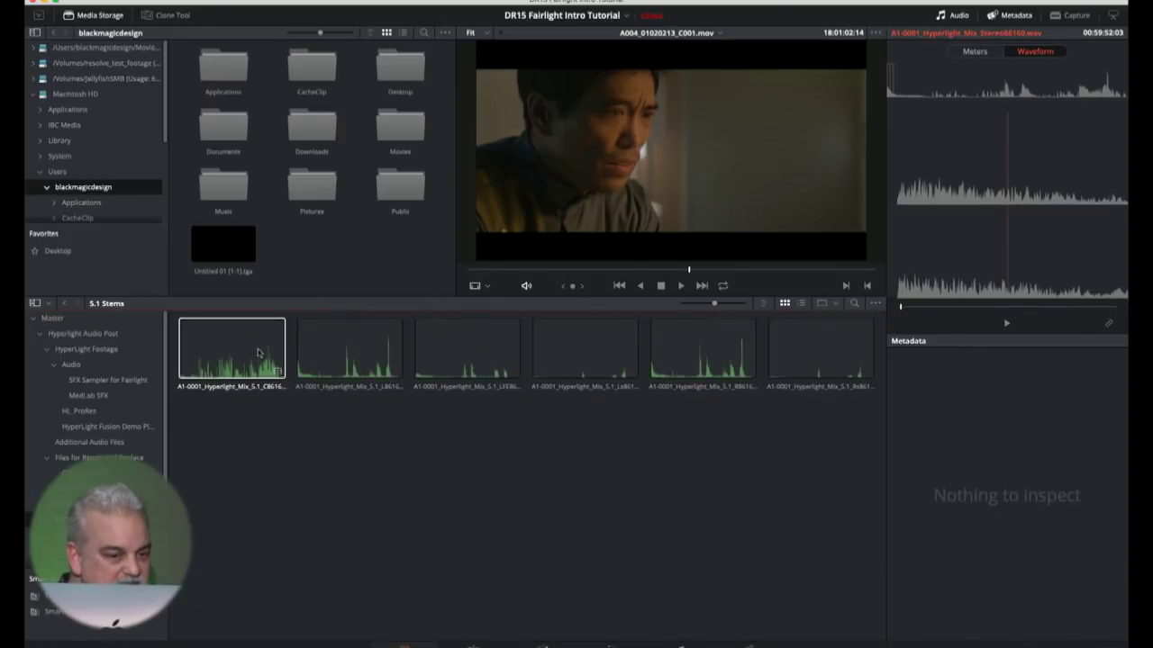
pyautogui.click(365, 353)
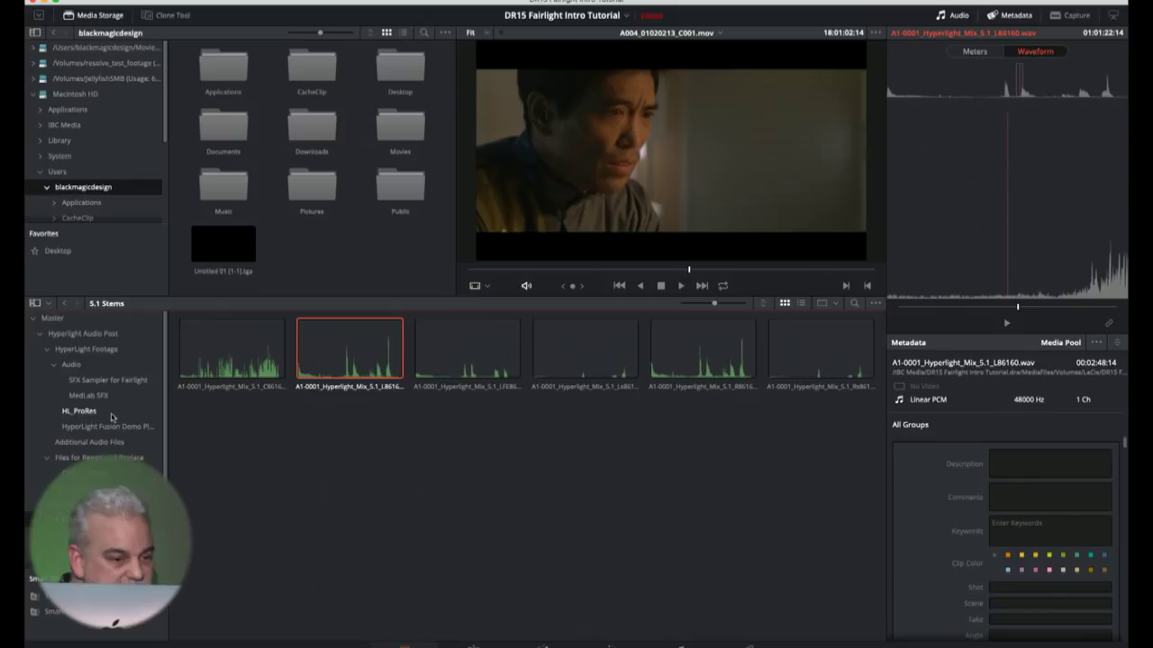
# Add HL_ProRes to the view and select A004_01020213_C001 together with the L86160 stem
pyautogui.keyDown('super'); pyautogui.click(111, 416); pyautogui.keyUp('super')
pyautogui.scroll(-1, 365, 587)
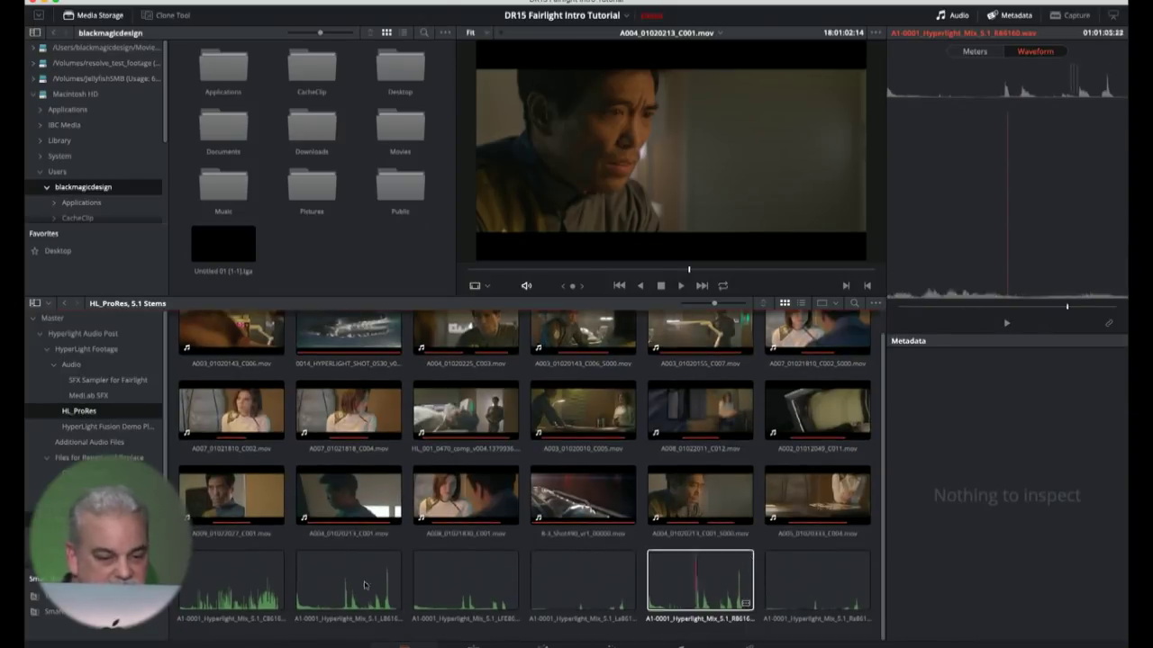
pyautogui.click(348, 495)
pyautogui.keyDown('shift'); pyautogui.click(342, 569); pyautogui.keyUp('shift')
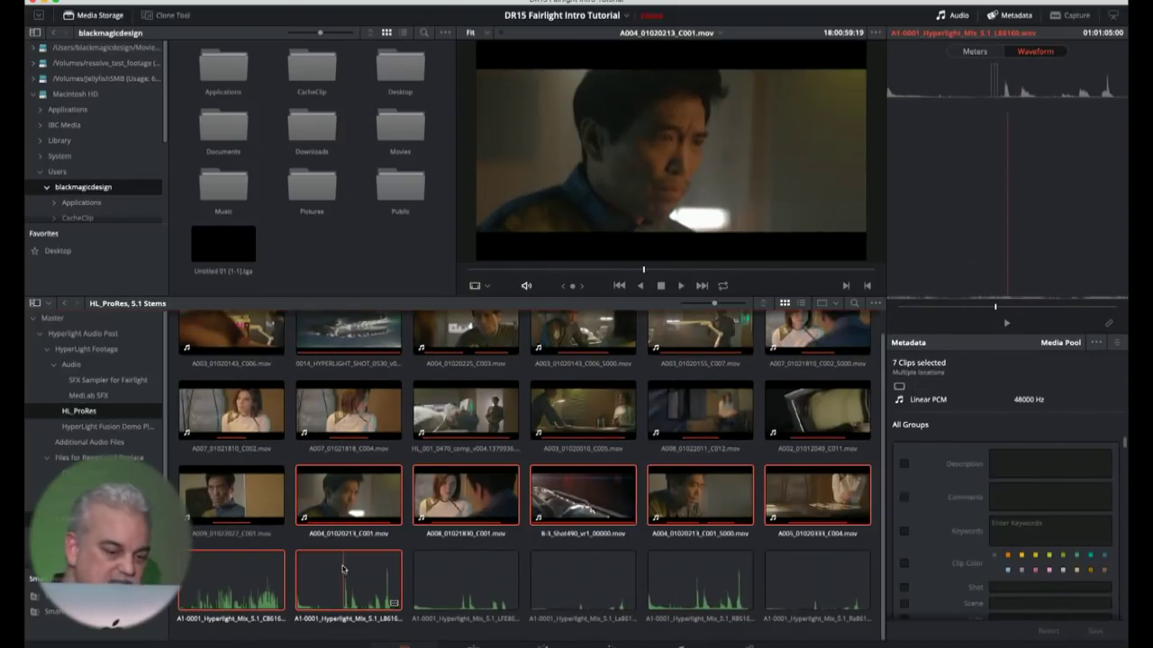
pyautogui.click(412, 549)
pyautogui.click(351, 578)
pyautogui.keyDown('super'); pyautogui.click(365, 501); pyautogui.keyUp('super')
pyautogui.rightClick(368, 502)
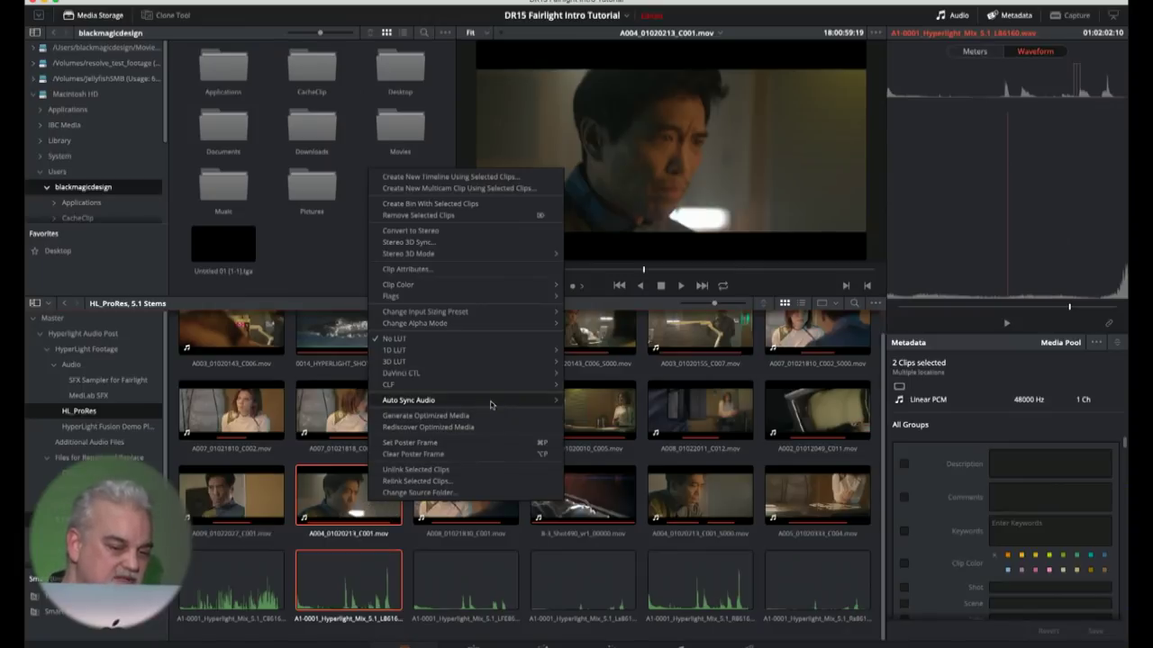
# Auto-sync A004_01020213_C001 and the L86160 stem based on waveform, then deselect both
pyautogui.moveTo(479, 406)
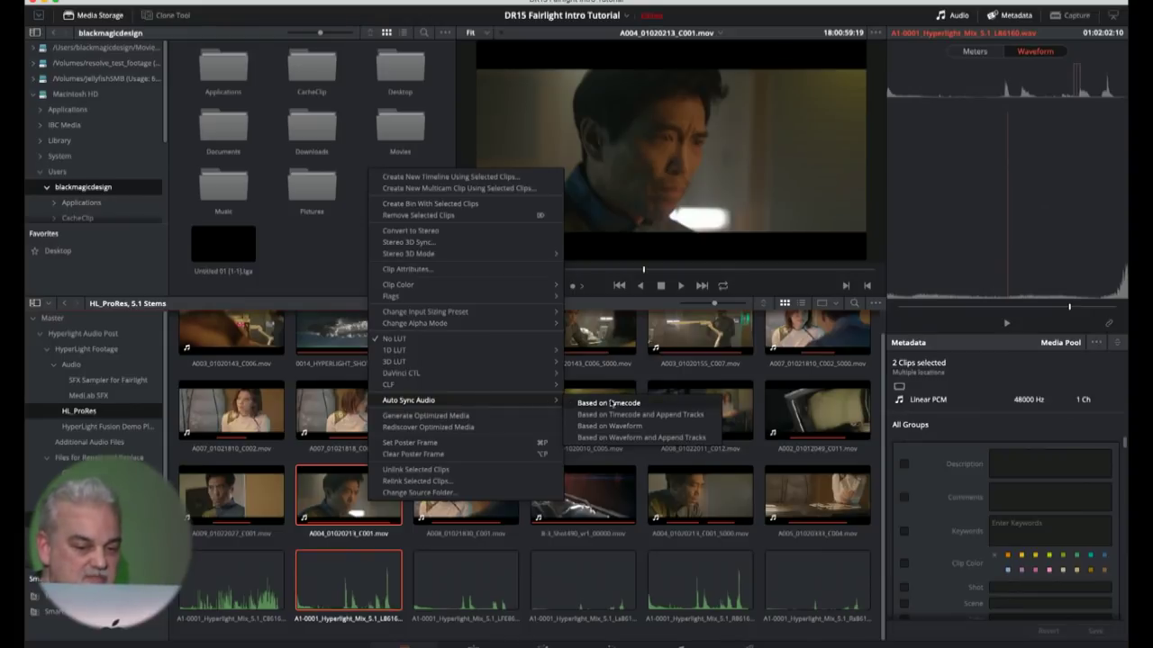
pyautogui.click(671, 429)
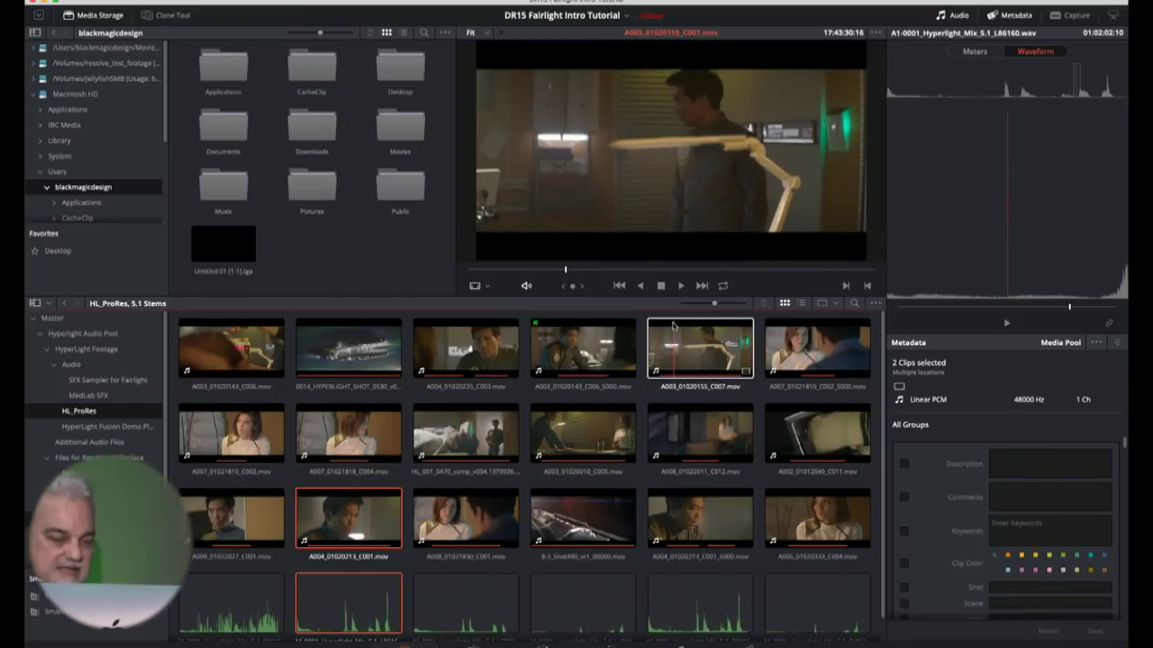
pyautogui.click(876, 367)
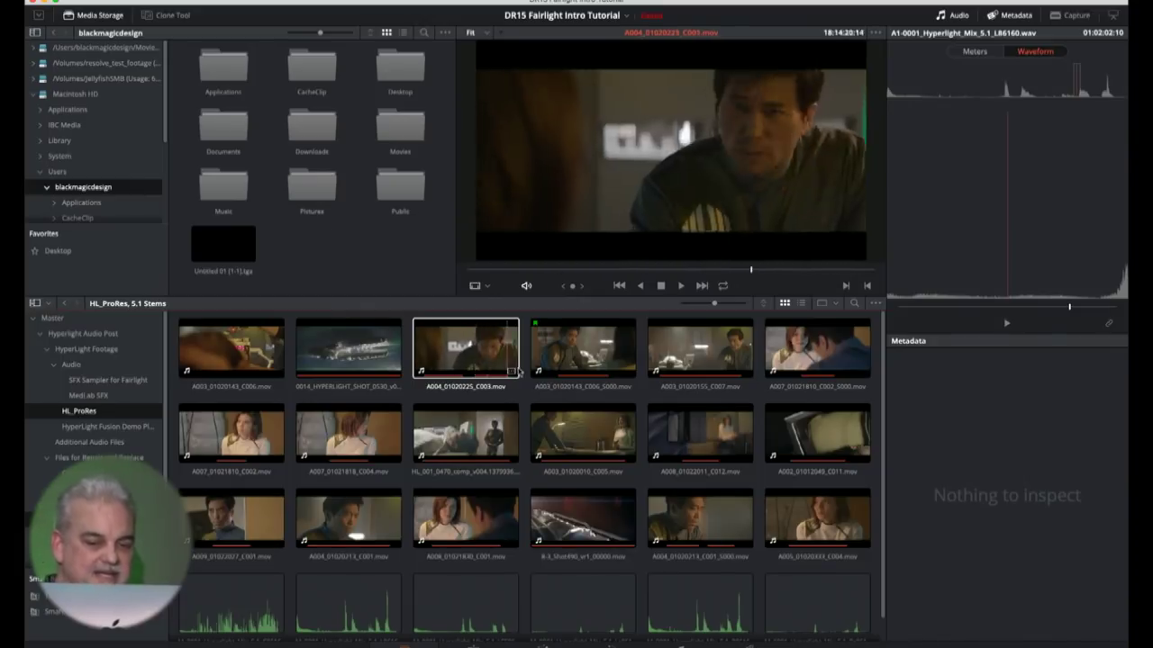
# Enlarge the clip thumbnails and load clip A003_01020143_C006 into the viewer
pyautogui.moveTo(714, 303); pyautogui.dragTo(735, 304)
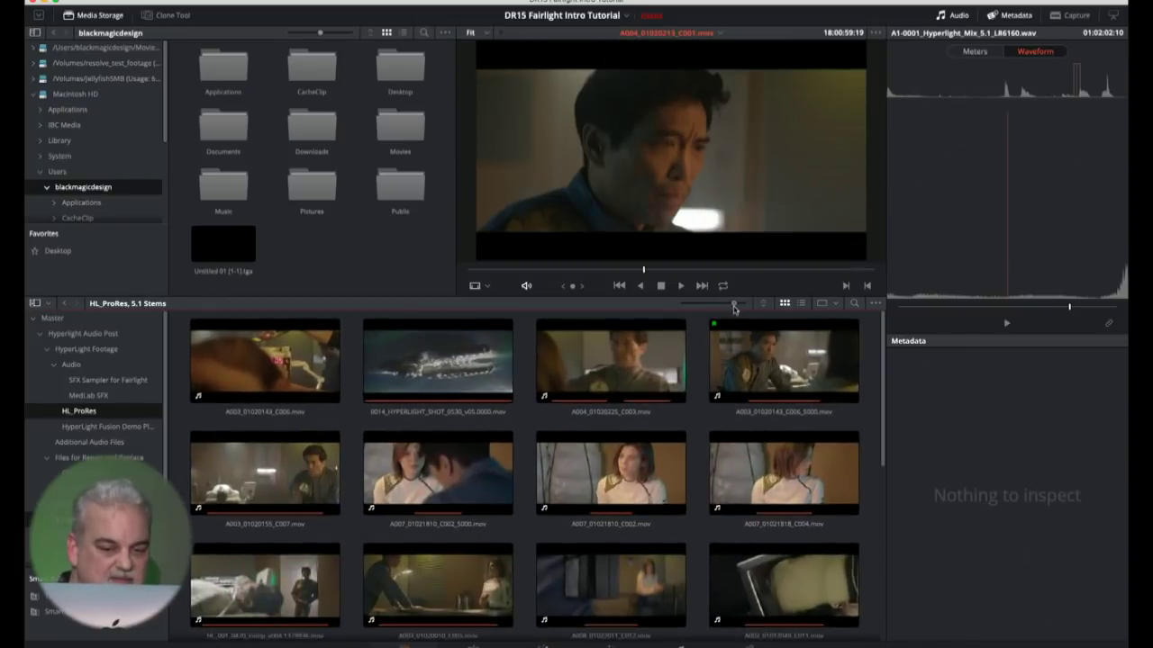
pyautogui.moveTo(885, 322); pyautogui.dragTo(894, 242)
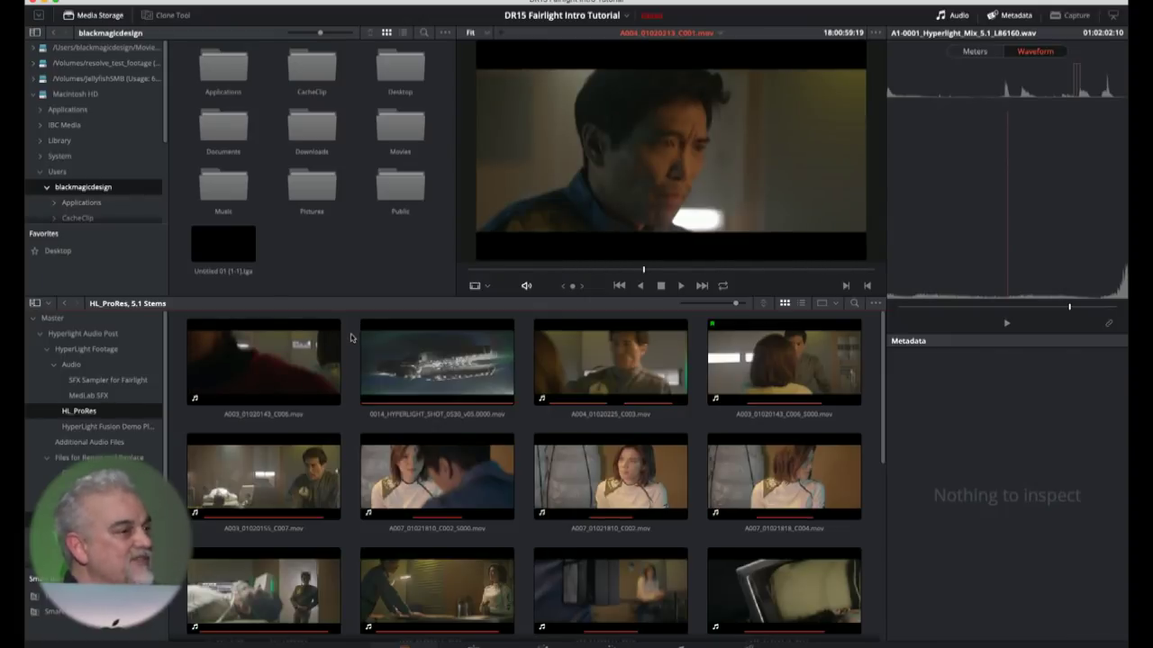
pyautogui.click(265, 376)
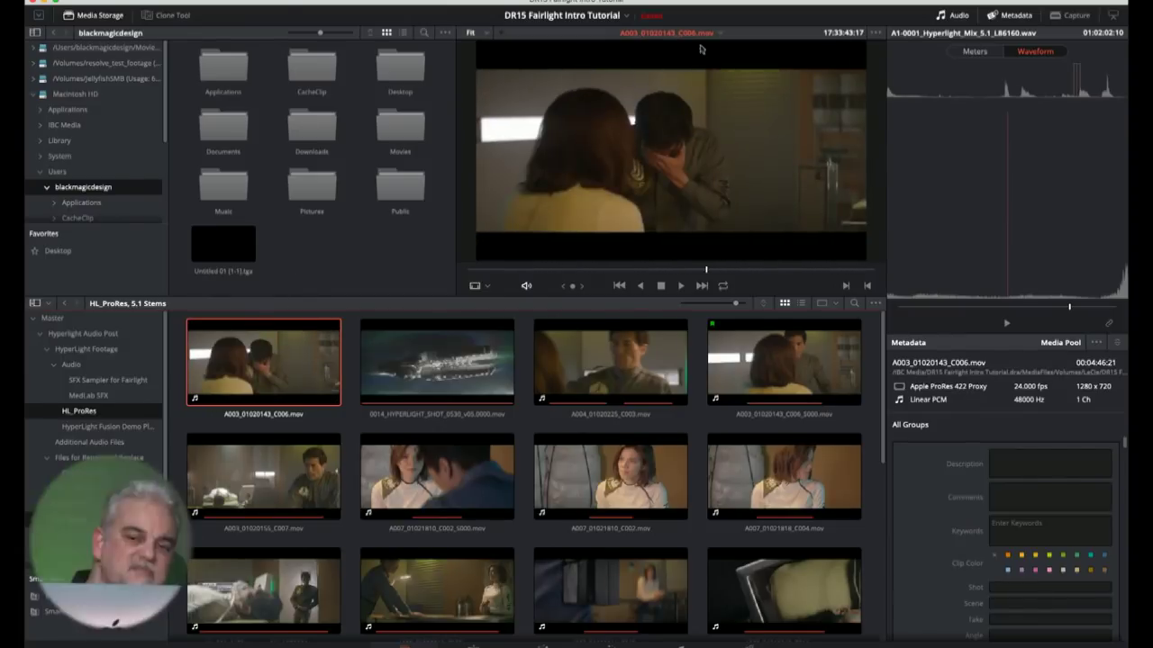
pyautogui.click(876, 33)
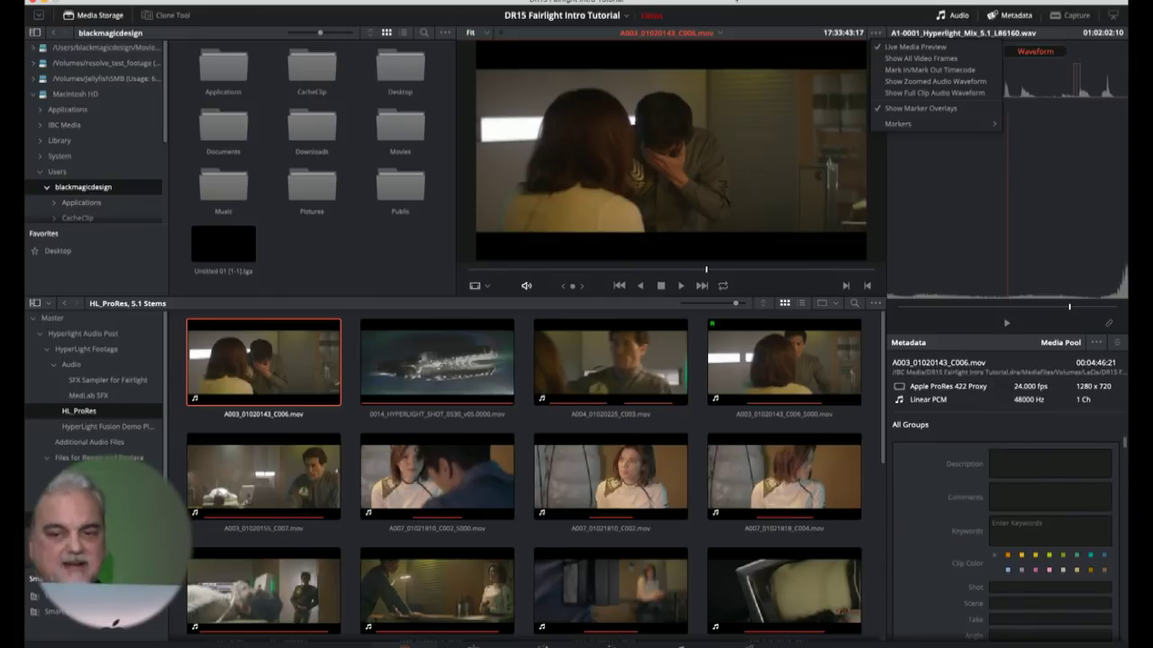
pyautogui.click(734, 68)
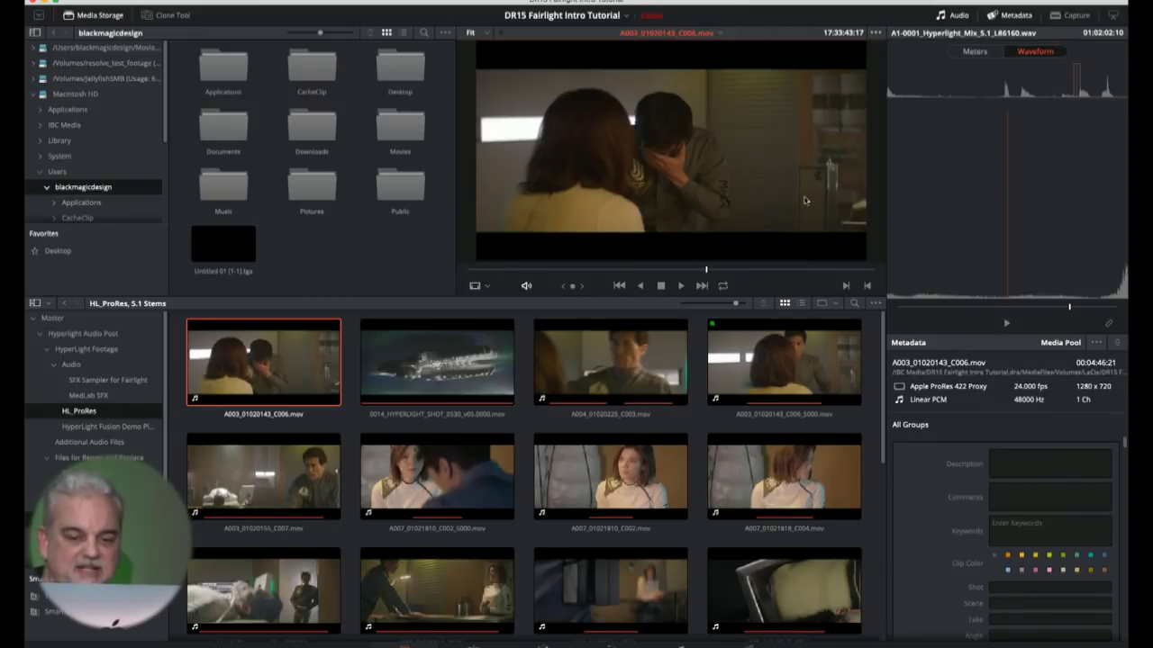
pyautogui.click(880, 34)
pyautogui.click(433, 378)
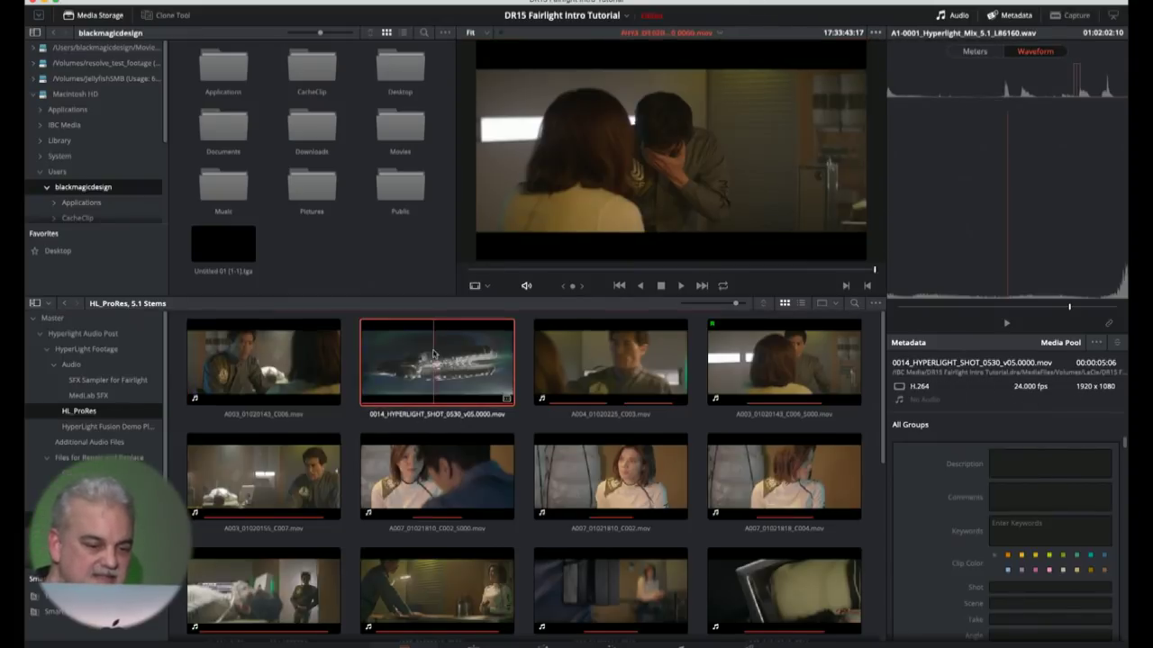
pyautogui.click(612, 365)
pyautogui.click(772, 365)
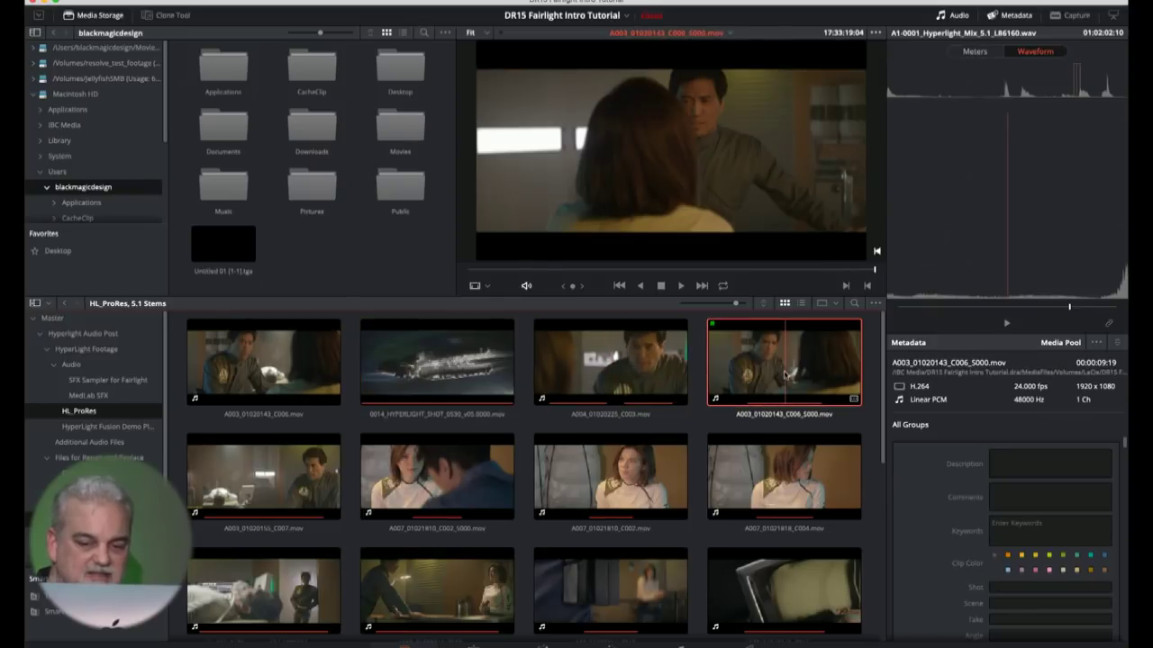
# Play and scrub through A003_01020143_C006 backward and forward using J/K/L and the scrubber
pyautogui.click(638, 268)
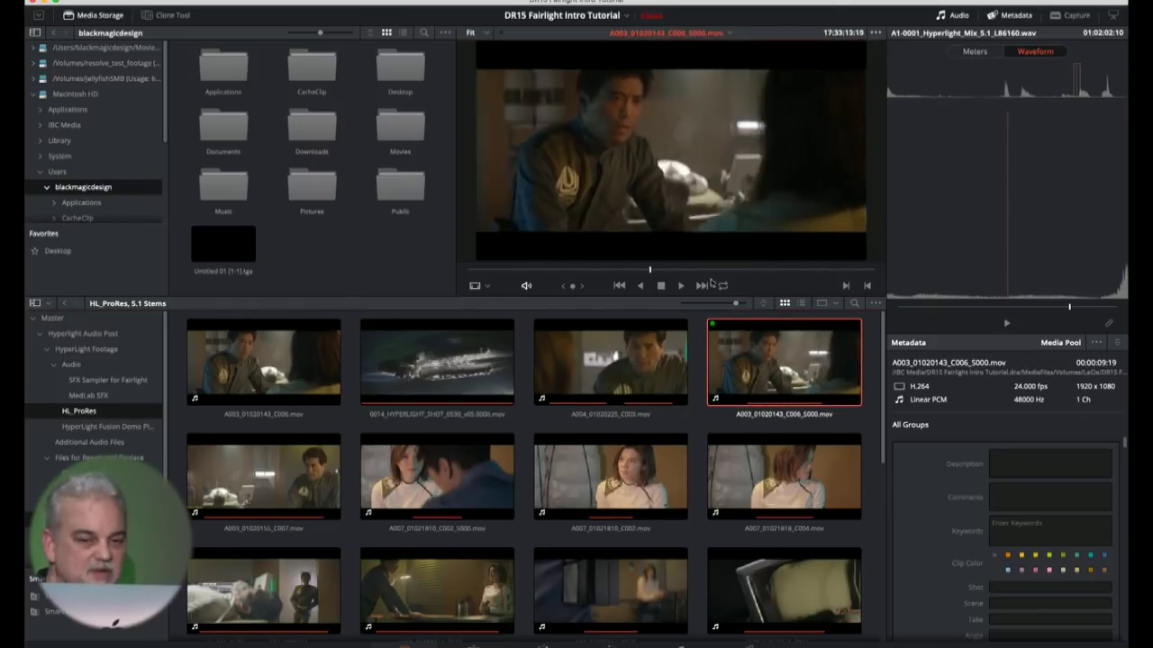
pyautogui.click(638, 284)
pyautogui.press('l')
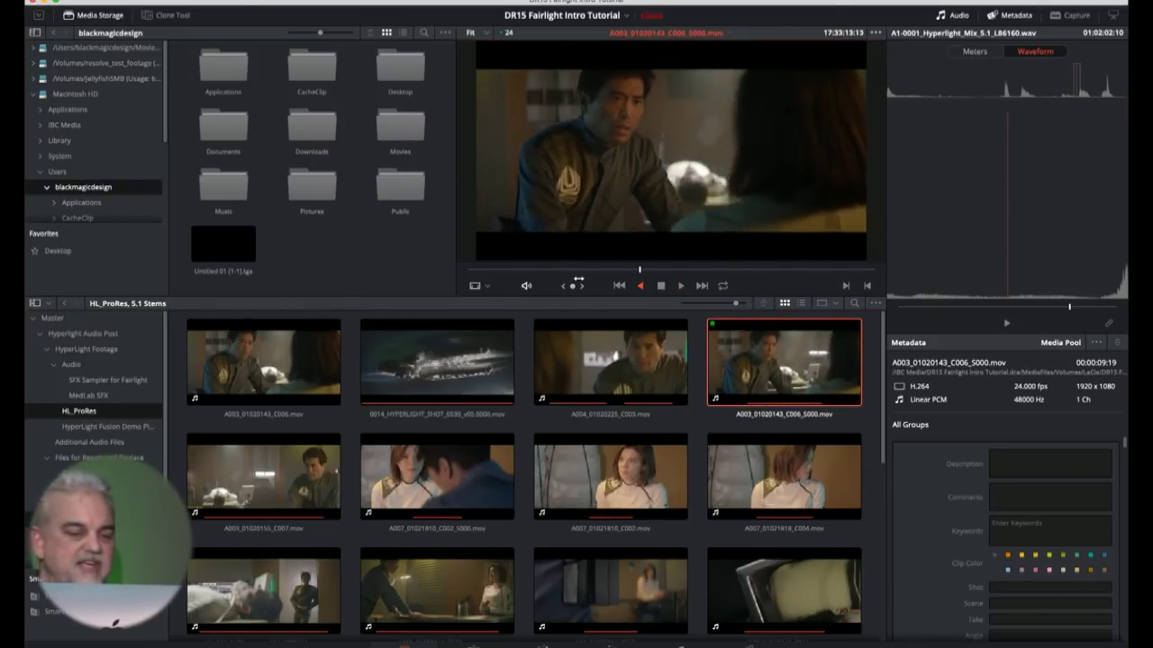
pyautogui.press('k')
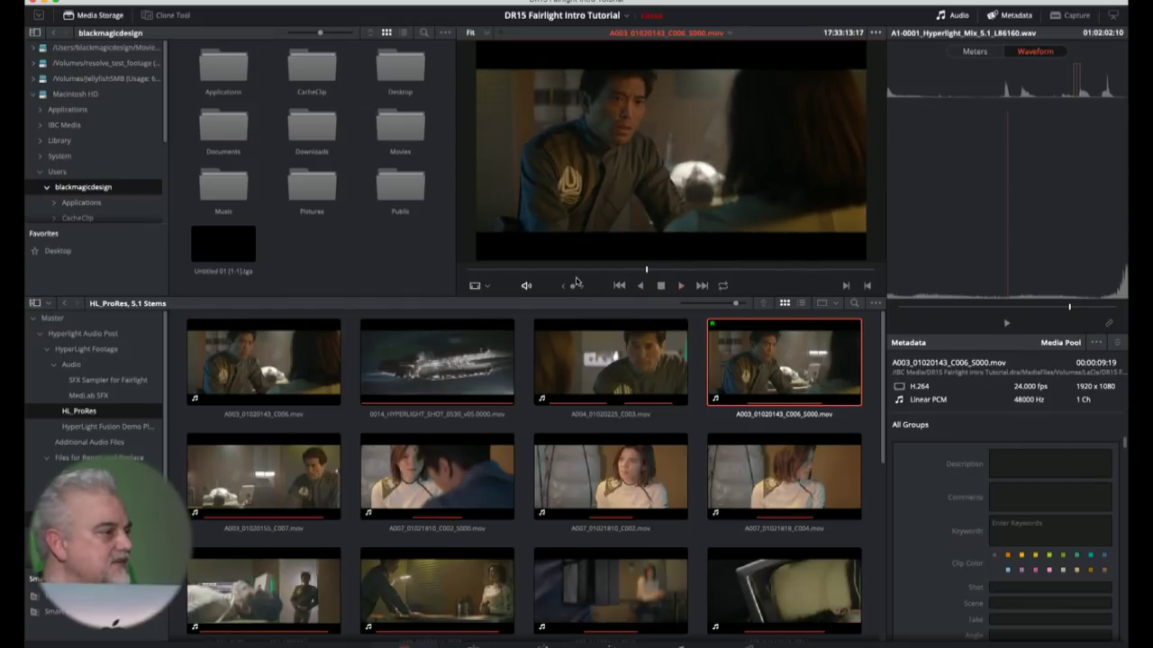
pyautogui.moveTo(575, 286)
pyautogui.mouseDown()
pyautogui.moveTo(554, 285)
pyautogui.moveTo(626, 285)
pyautogui.moveTo(572, 286)
pyautogui.moveTo(591, 284)
pyautogui.mouseUp()
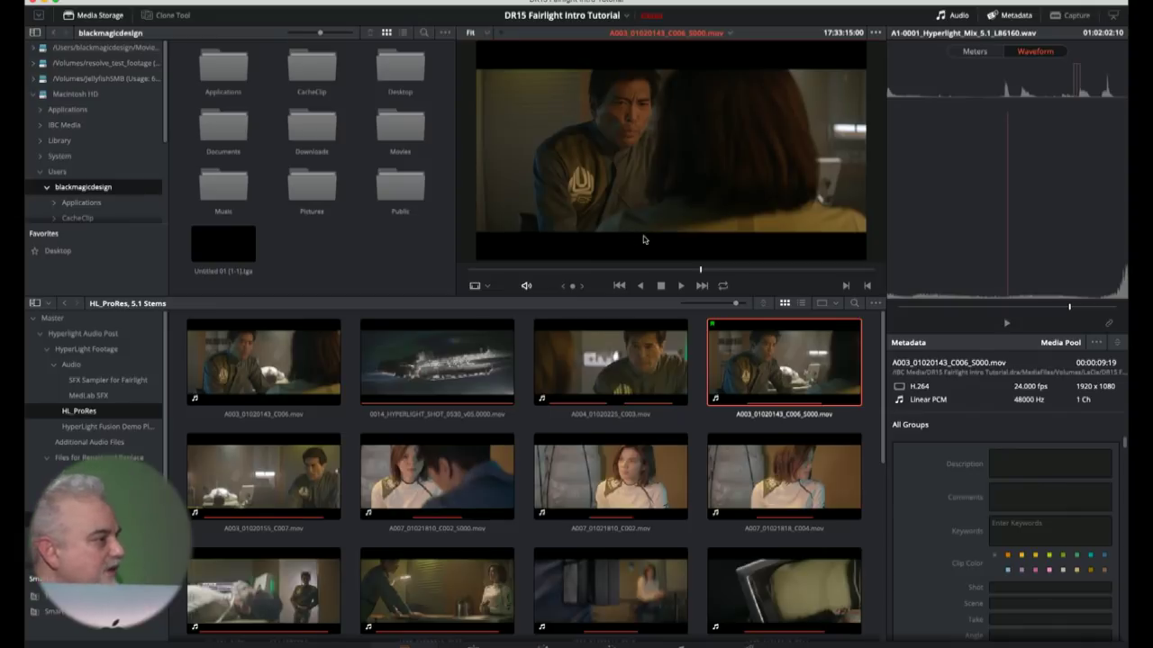
pyautogui.press('j')
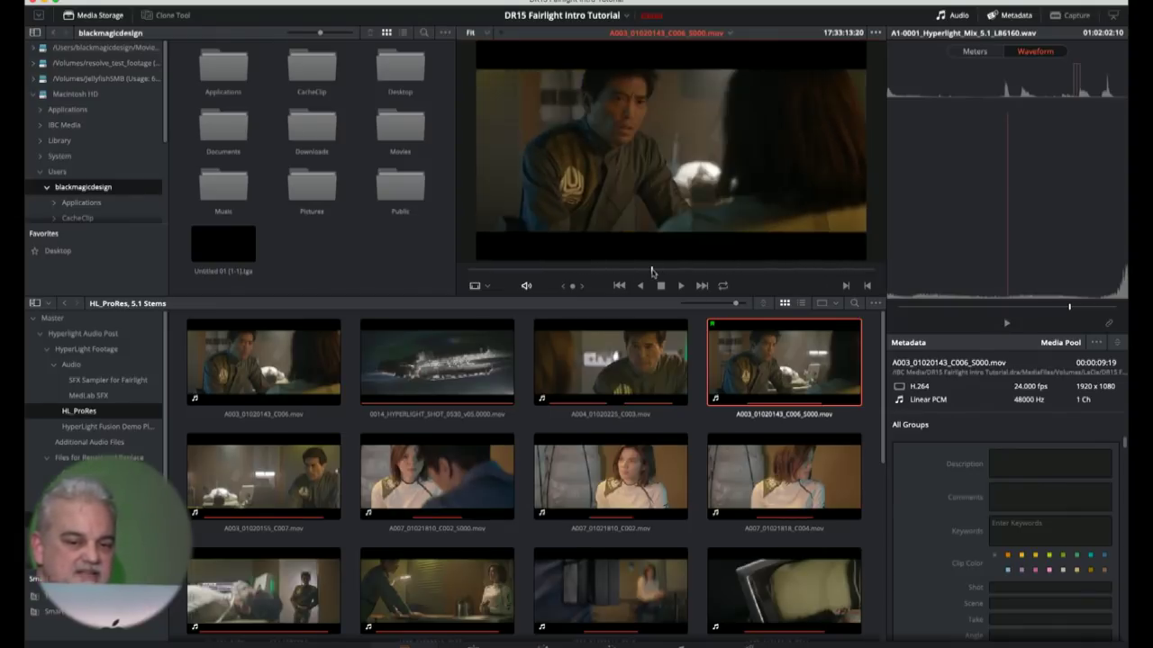
pyautogui.moveTo(569, 270); pyautogui.dragTo(591, 270)
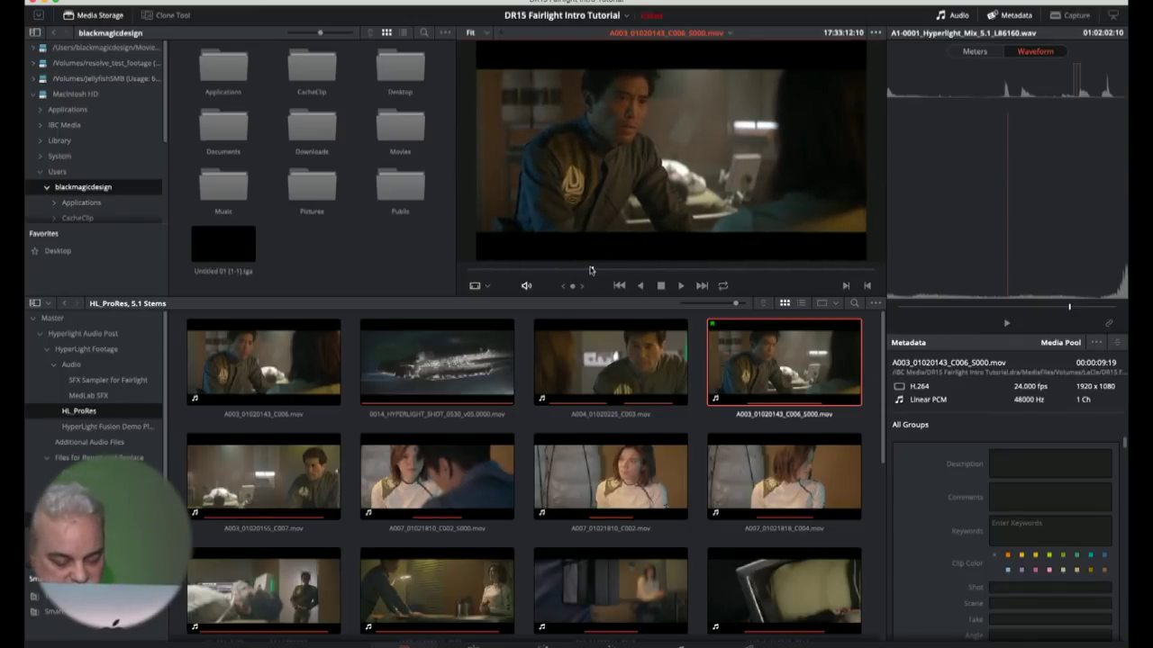
pyautogui.moveTo(606, 275); pyautogui.dragTo(711, 279)
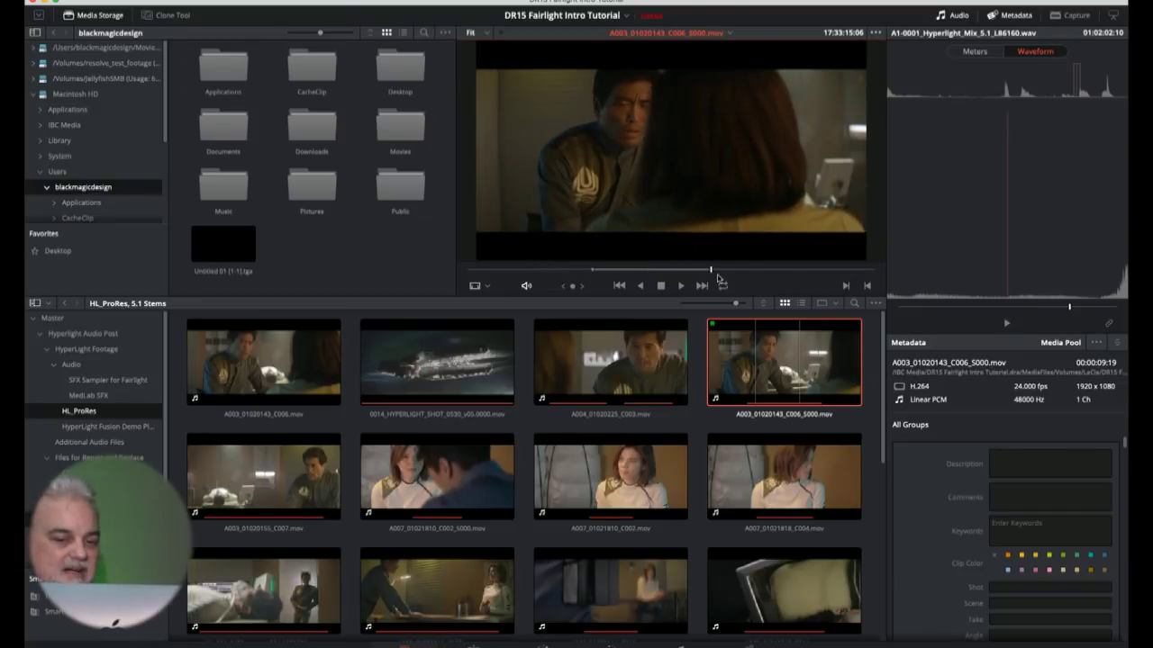
pyautogui.moveTo(711, 270); pyautogui.dragTo(699, 274)
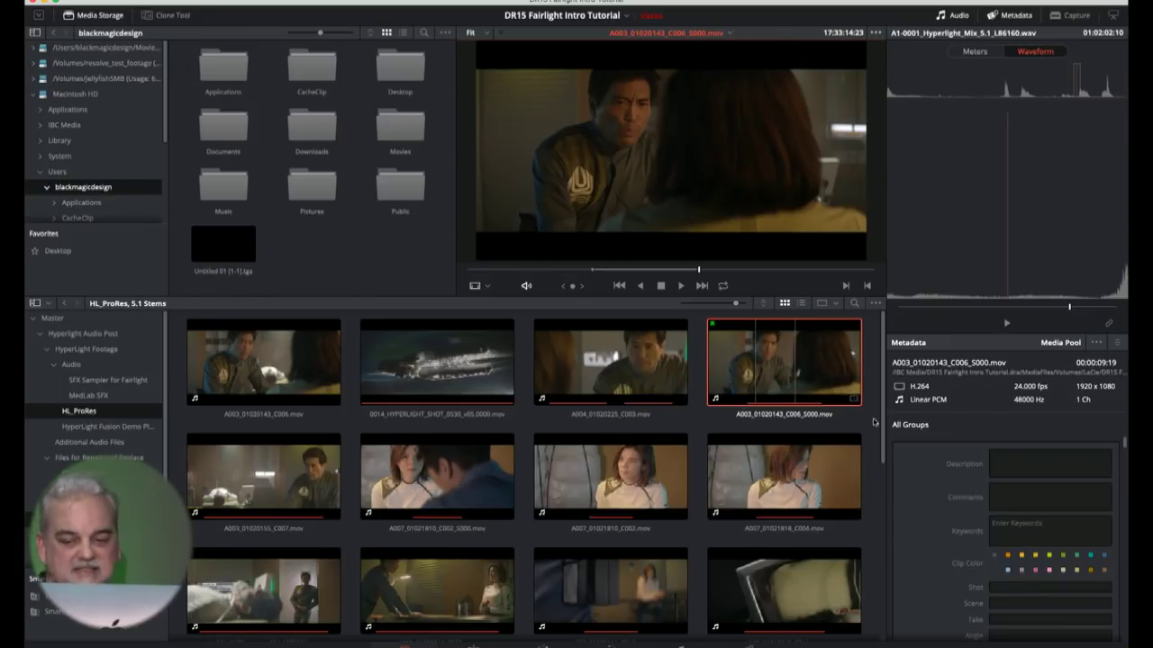
# Clear the clip selection in the media pool and switch to the Edit page
pyautogui.click(879, 388)
pyautogui.moveTo(883, 387); pyautogui.dragTo(894, 605)
pyautogui.moveTo(884, 538); pyautogui.dragTo(891, 257)
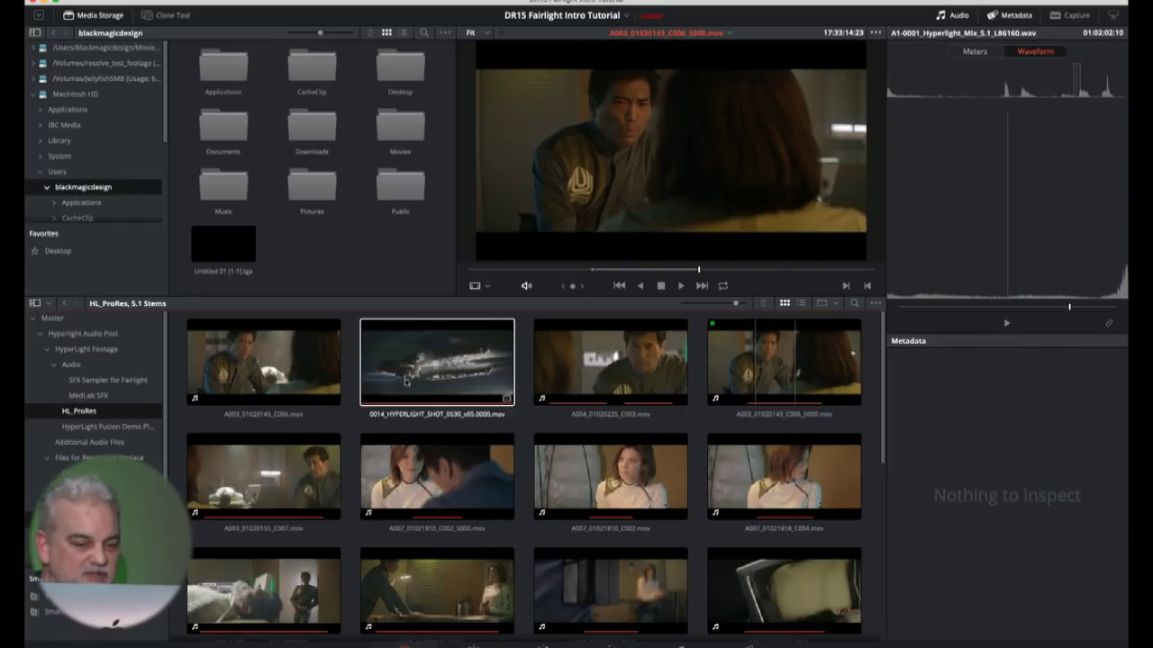
pyautogui.click(294, 642)
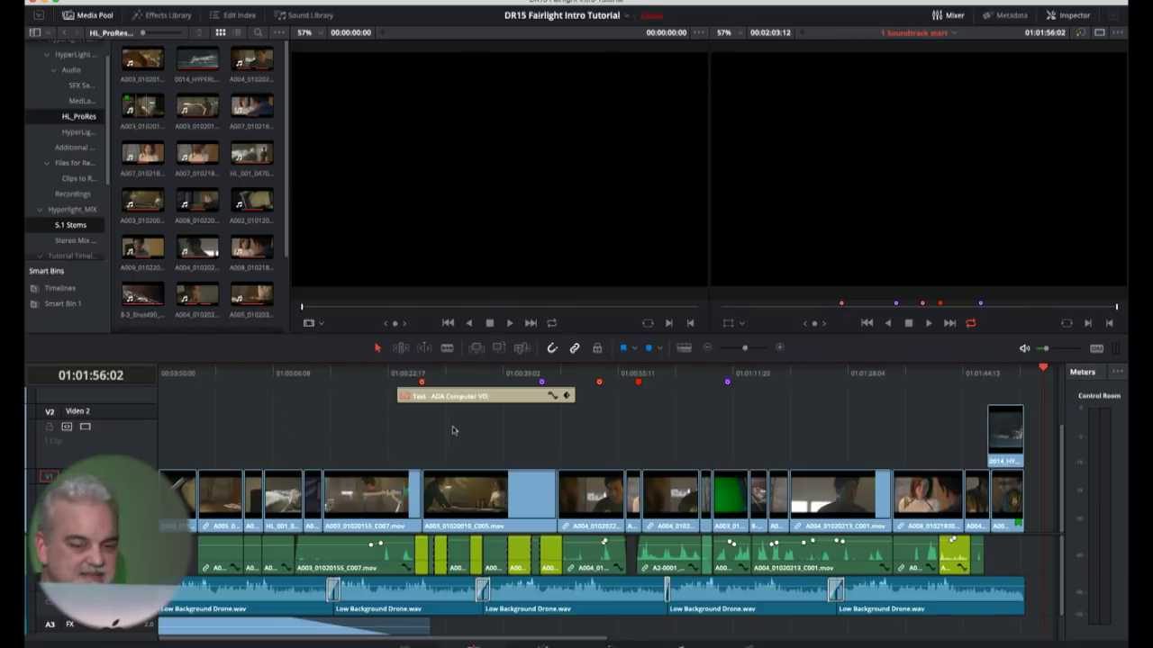
# Play the 1 Soundtrack start timeline from about 01:01:03, then scrub ahead to about 01:01:29
pyautogui.click(673, 373)
pyautogui.press('space')
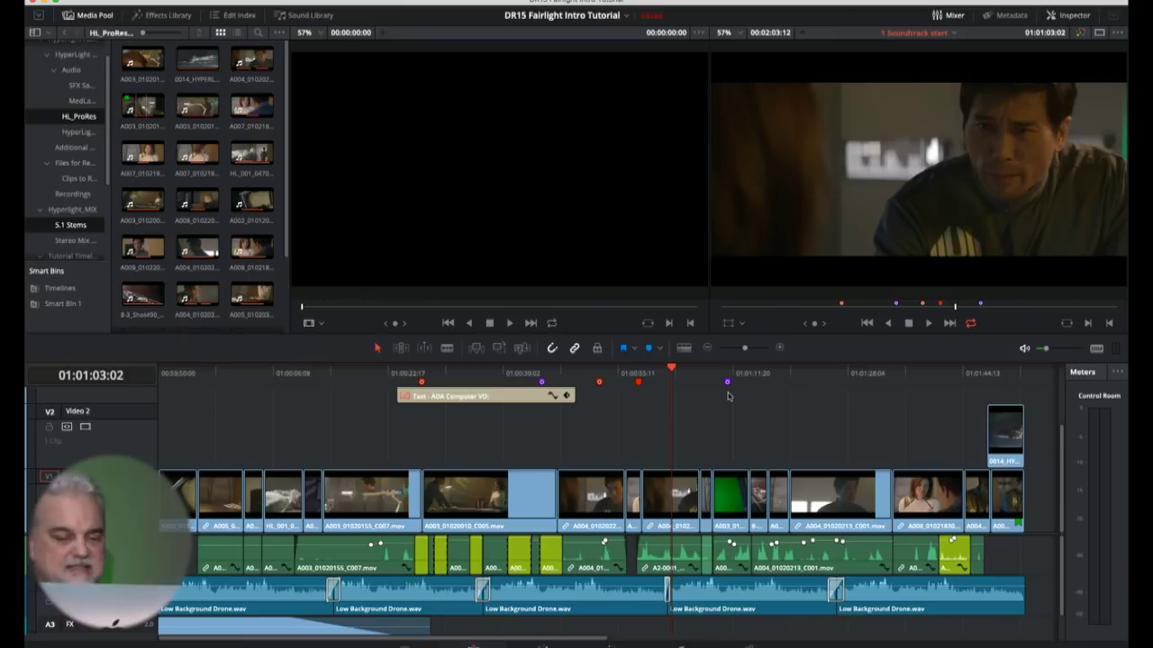
pyautogui.moveTo(768, 382); pyautogui.dragTo(829, 379)
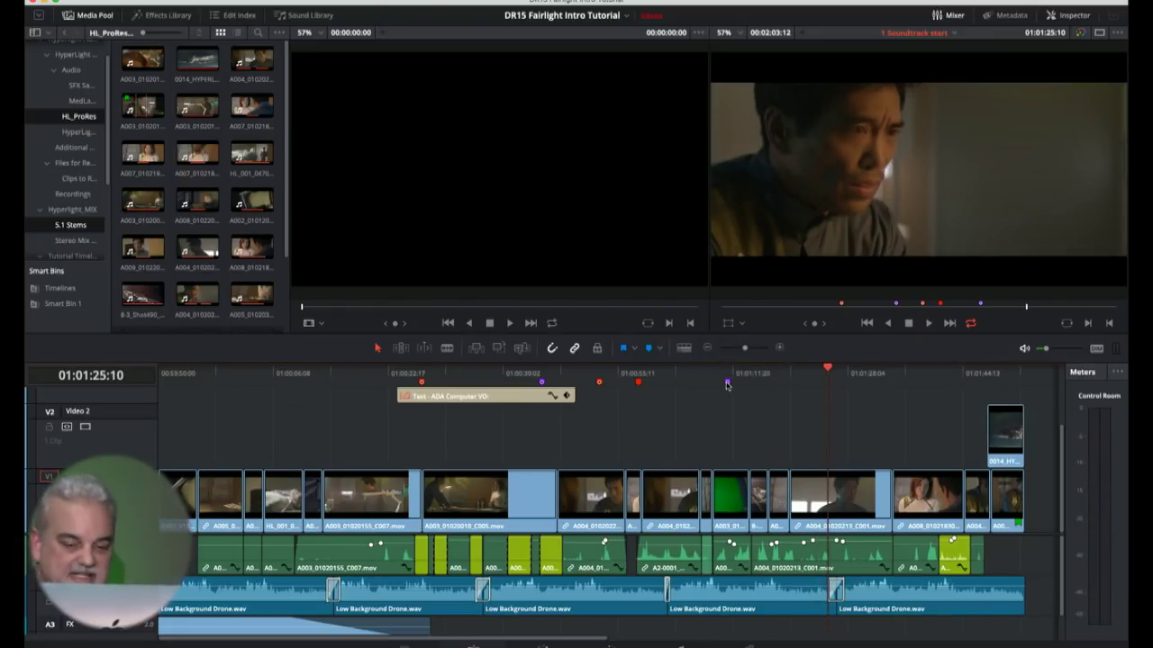
# Jump between timeline markers with Shift+Up/Down, from Subtle explosion sound to Remove Hum, reading their notes
pyautogui.moveTo(727, 384)
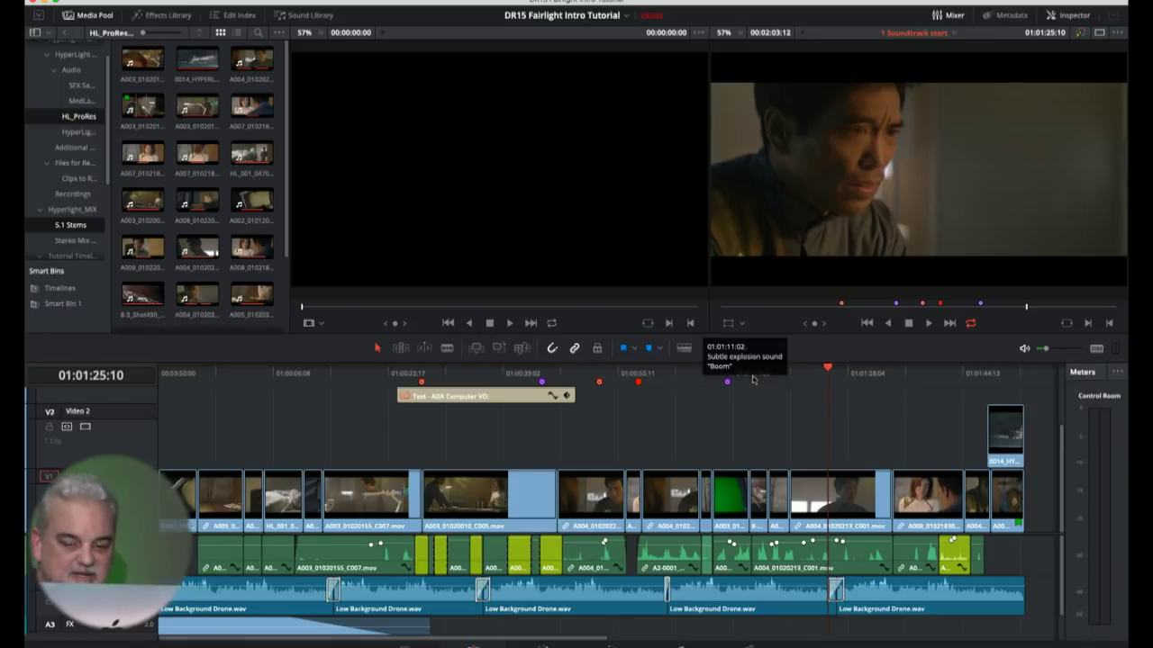
pyautogui.click(727, 383)
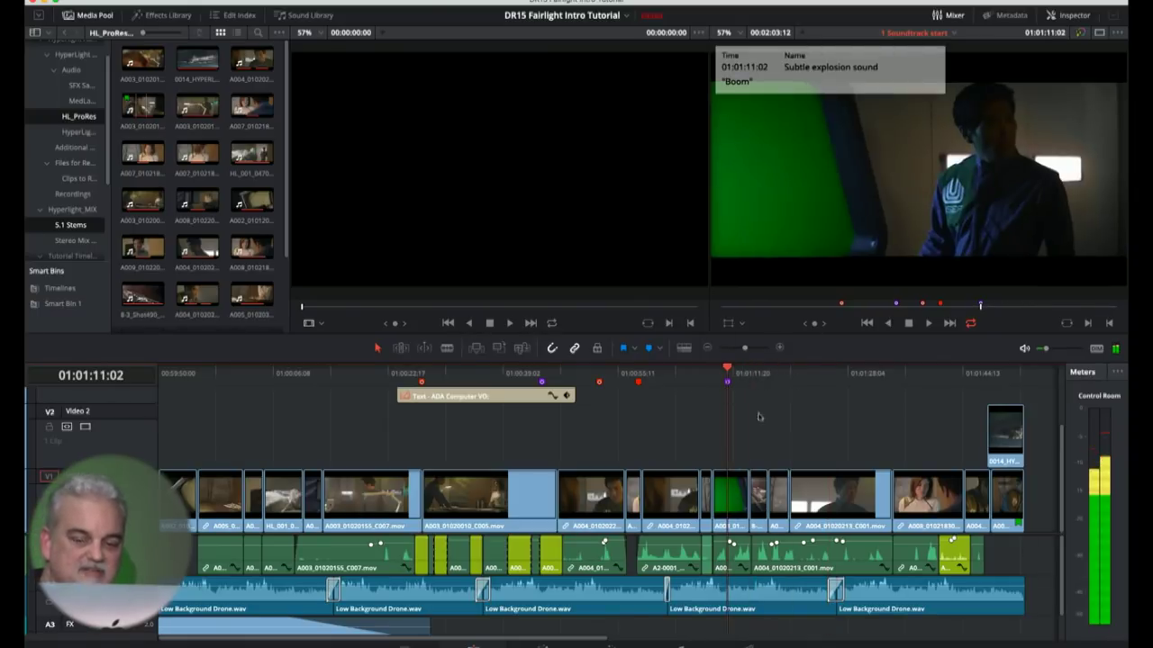
pyautogui.hotkey('shift', 'Up')
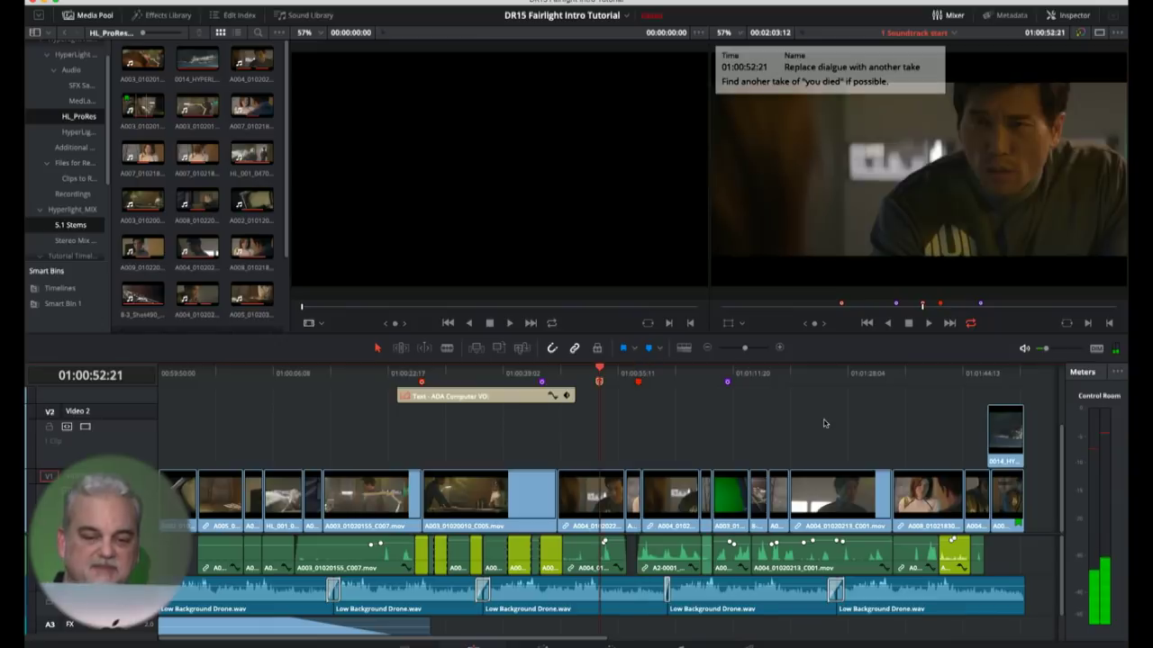
pyautogui.hotkey('shift', 'Up')
pyautogui.hotkey('shift', 'Up')
pyautogui.hotkey('shift', 'Down')
pyautogui.hotkey('shift', 'Down')
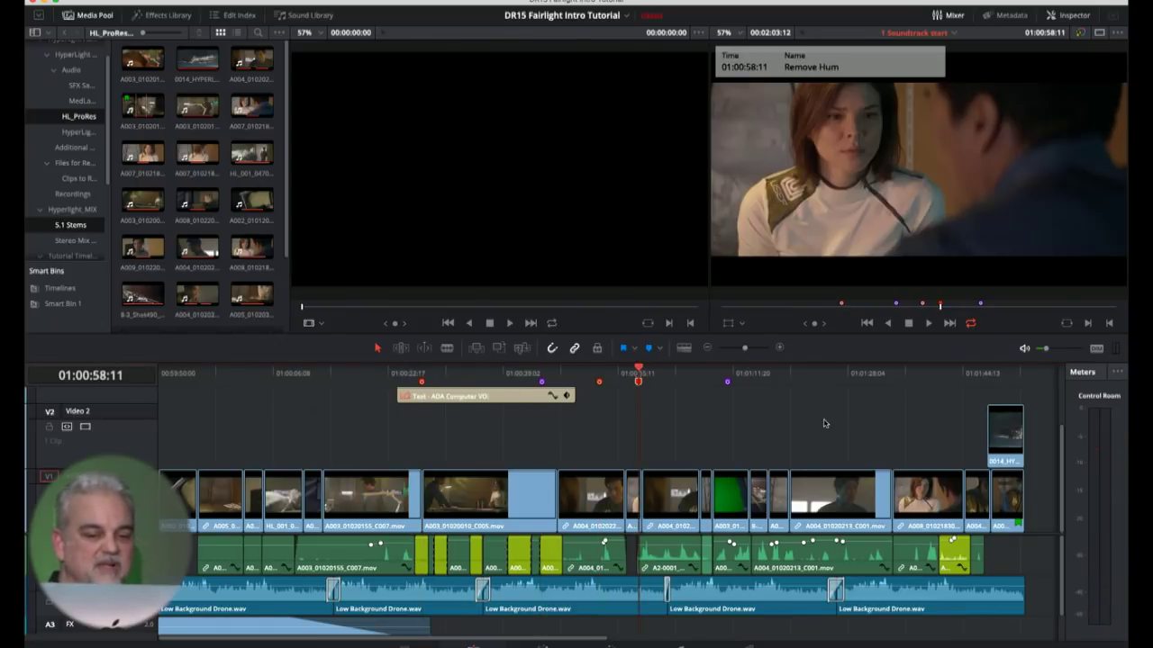
pyautogui.hotkey('shift', 'Down')
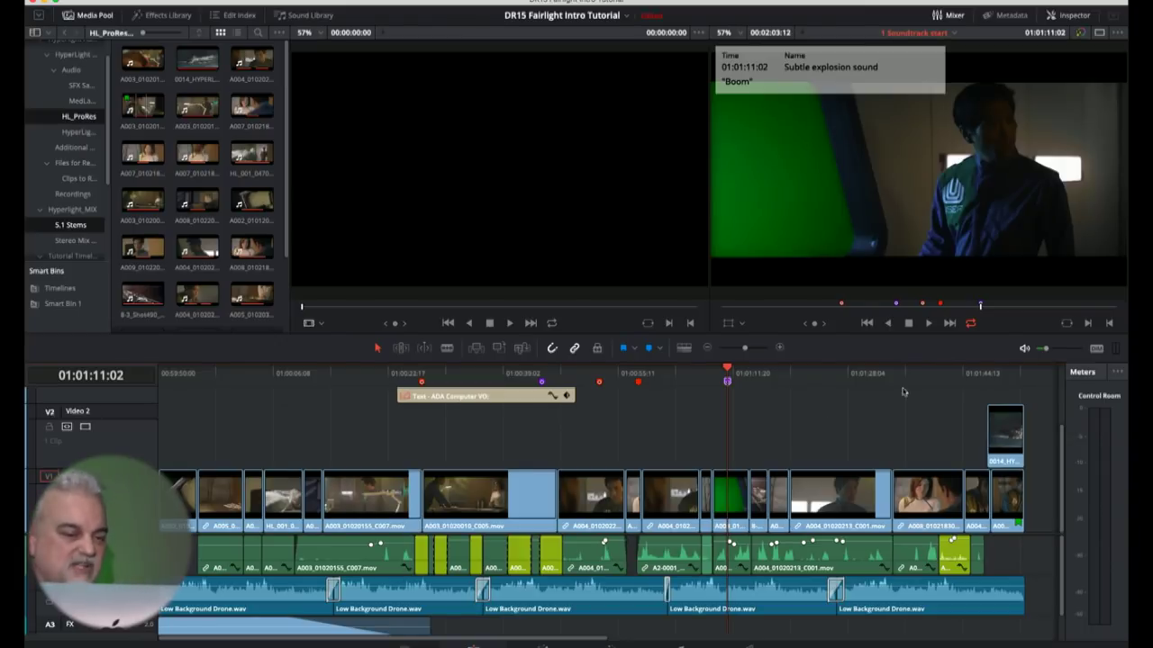
pyautogui.click(81, 0)
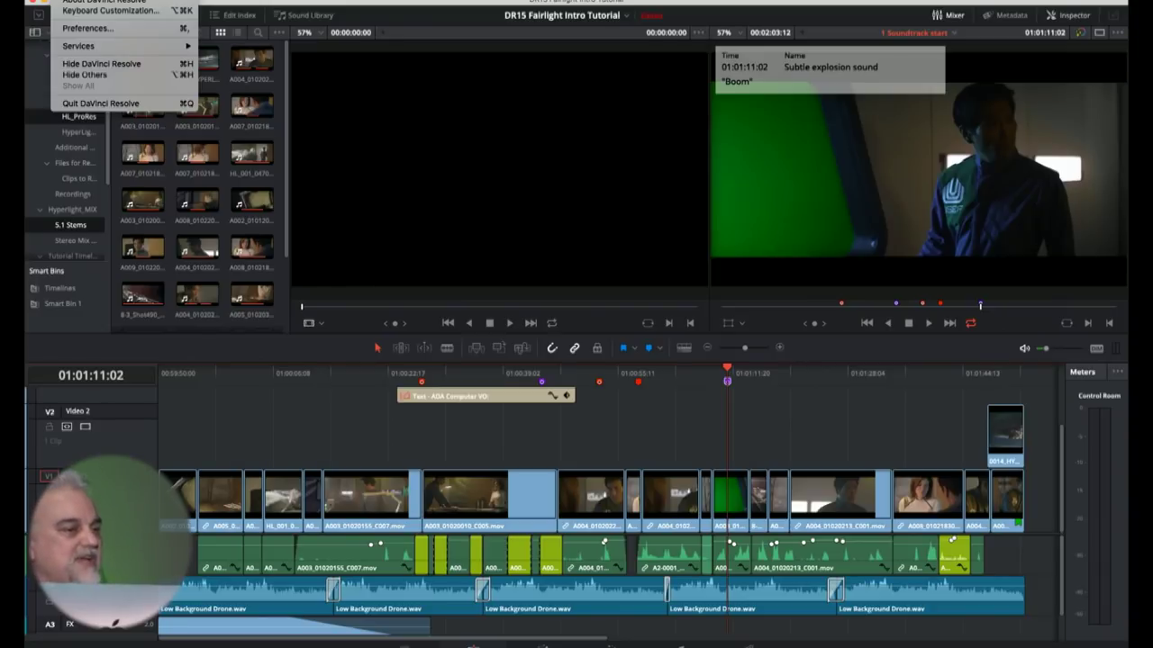
# Open Keyboard Customization and list the Edit commands with their shortcuts
pyautogui.click(157, 11)
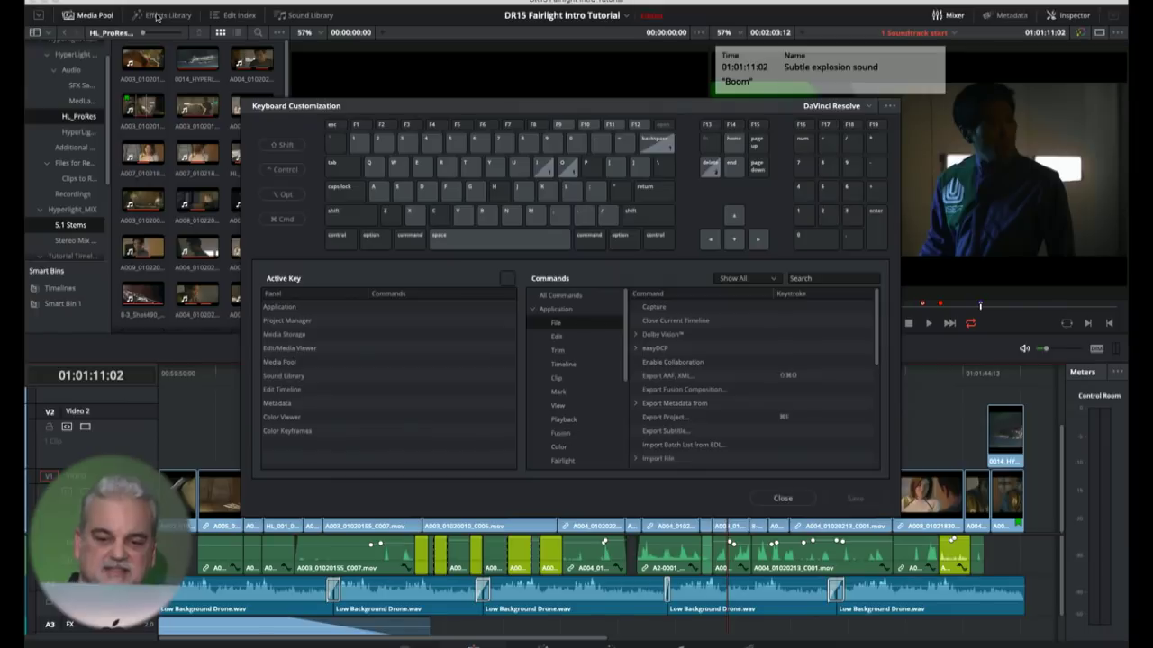
pyautogui.moveTo(547, 98); pyautogui.dragTo(593, 107)
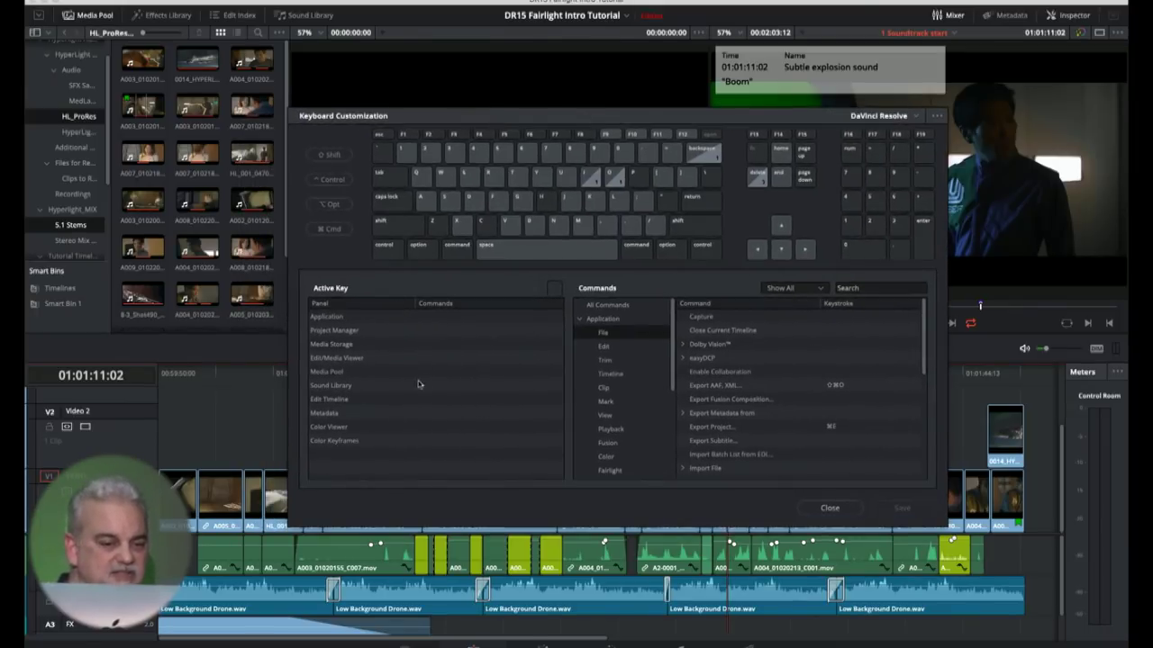
pyautogui.click(373, 317)
pyautogui.click(360, 360)
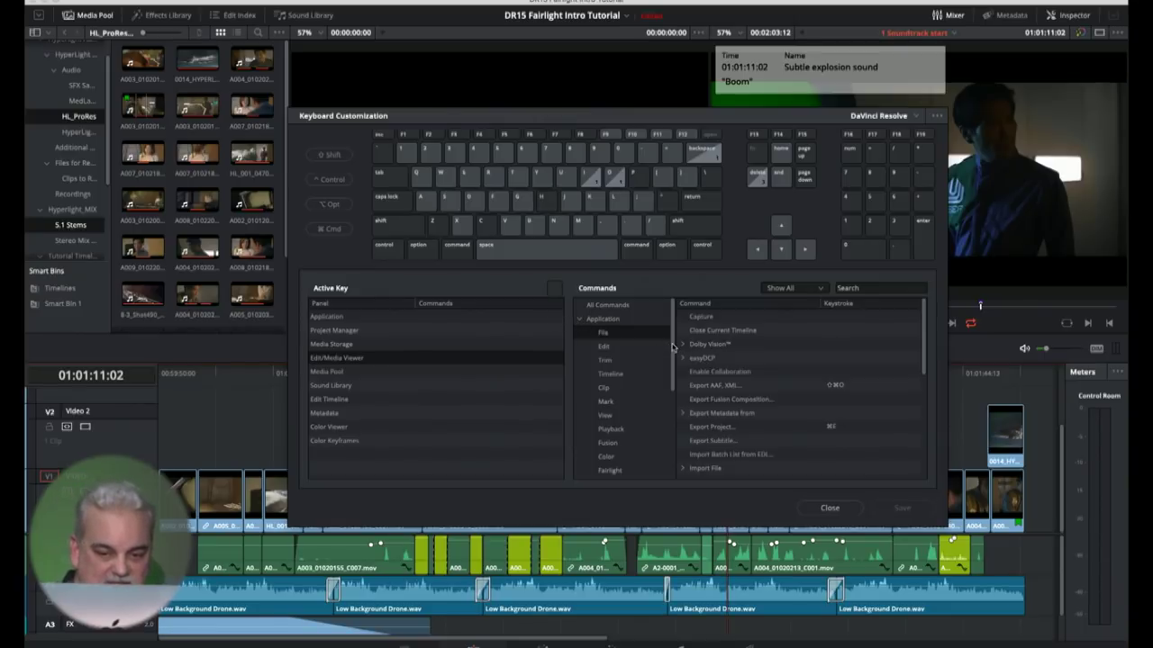
pyautogui.scroll(-1, 674, 348)
pyautogui.click(621, 321)
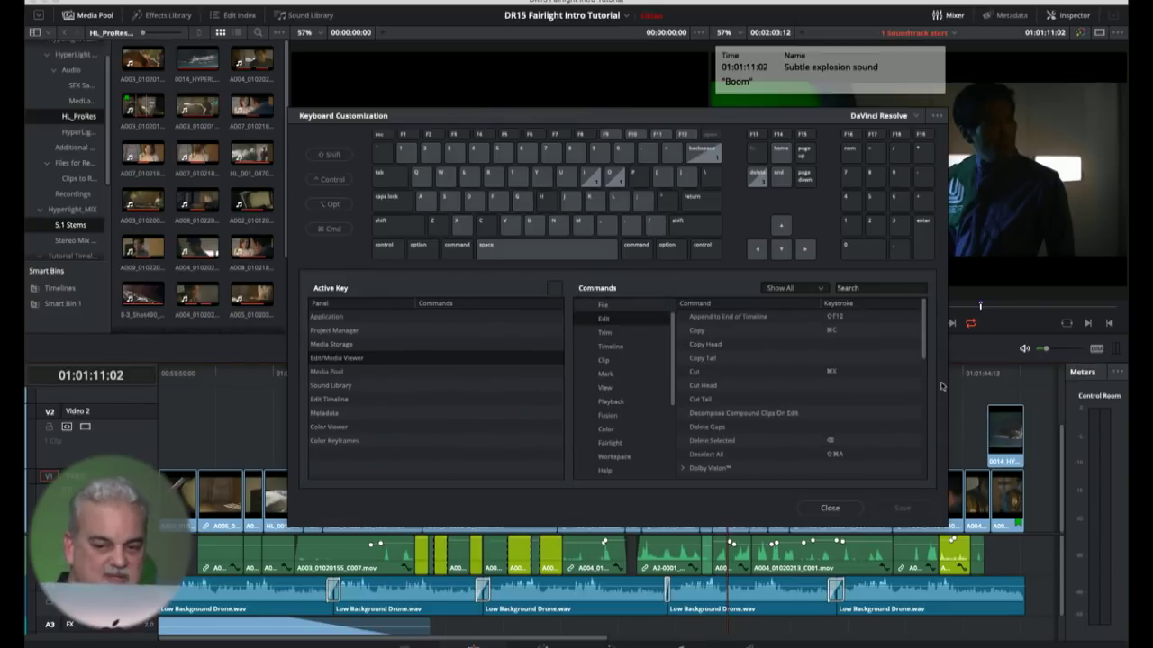
# Select the Copy Head shortcut cell, then view the available keyboard shortcut presets
pyautogui.moveTo(927, 333); pyautogui.dragTo(934, 299)
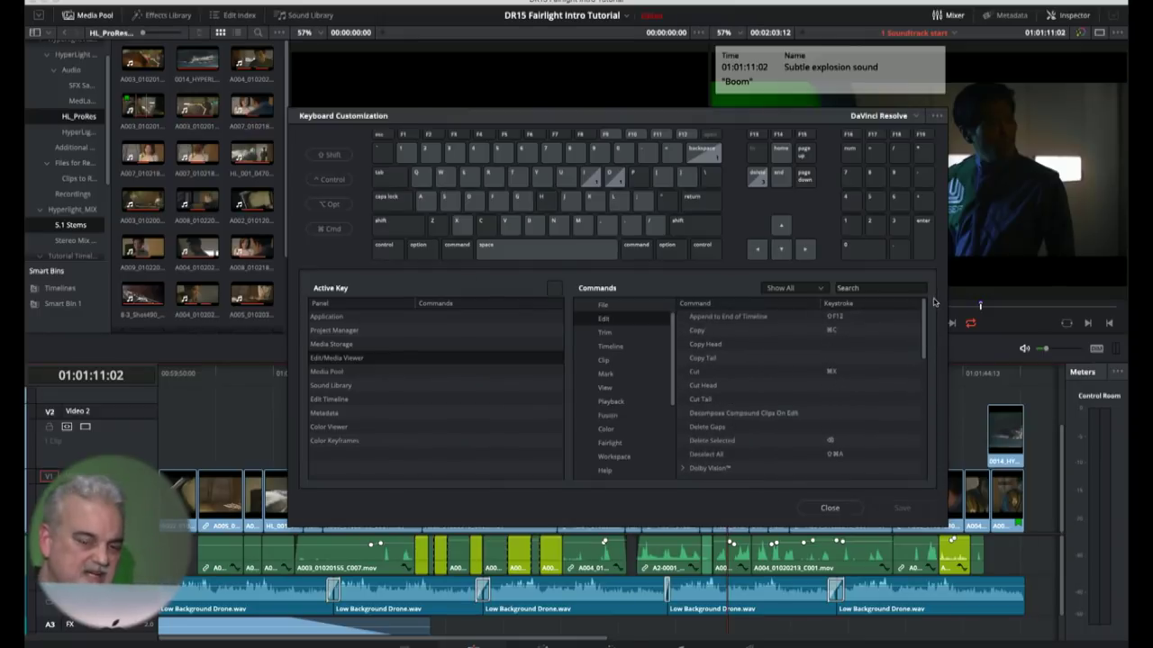
pyautogui.moveTo(858, 320)
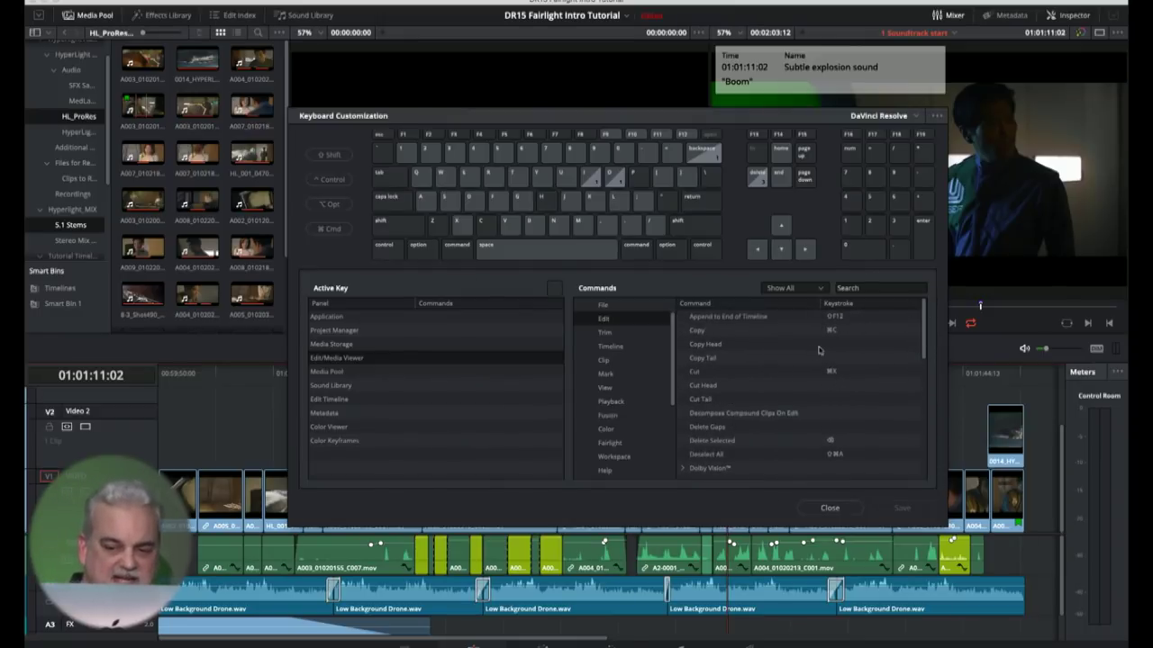
pyautogui.click(829, 345)
pyautogui.moveTo(864, 374)
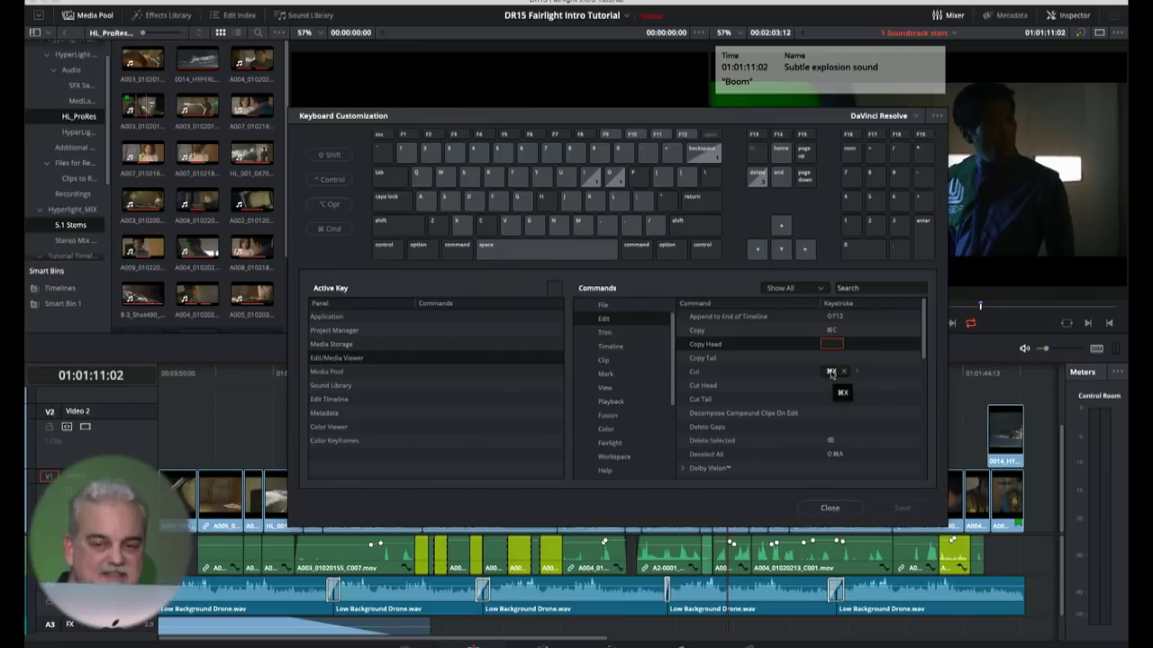
pyautogui.click(917, 117)
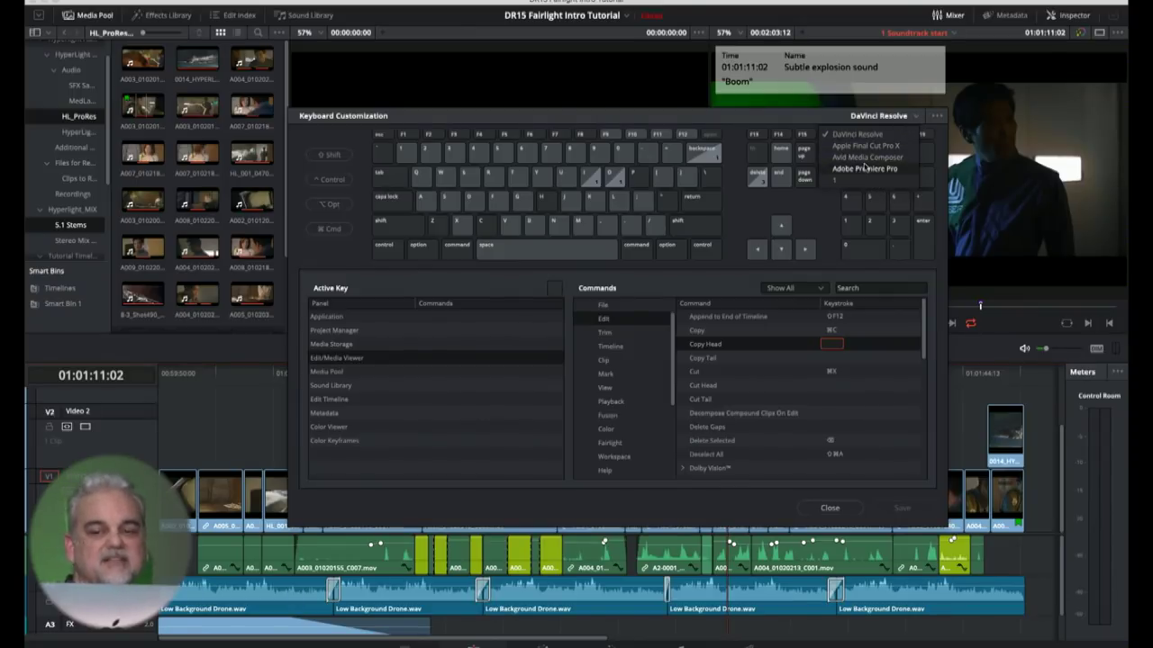
# Keep the DaVinci Resolve preset, check the Export Preset formats, and close Keyboard Customization
pyautogui.click(925, 373)
pyautogui.click(918, 118)
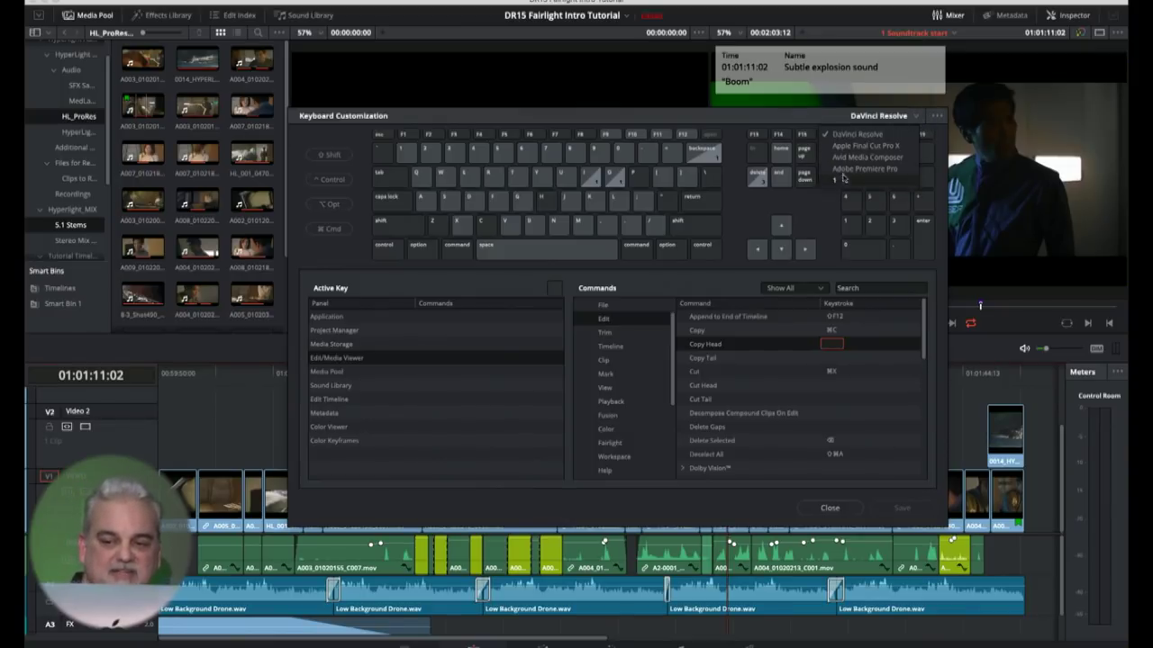
pyautogui.click(937, 117)
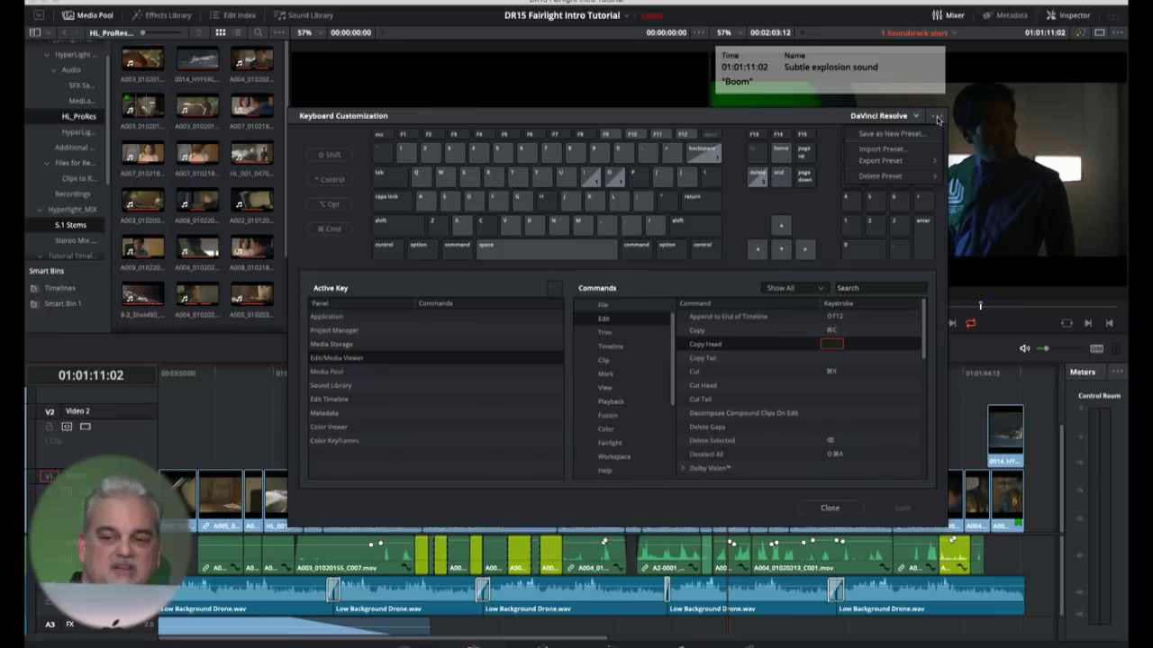
pyautogui.moveTo(901, 162)
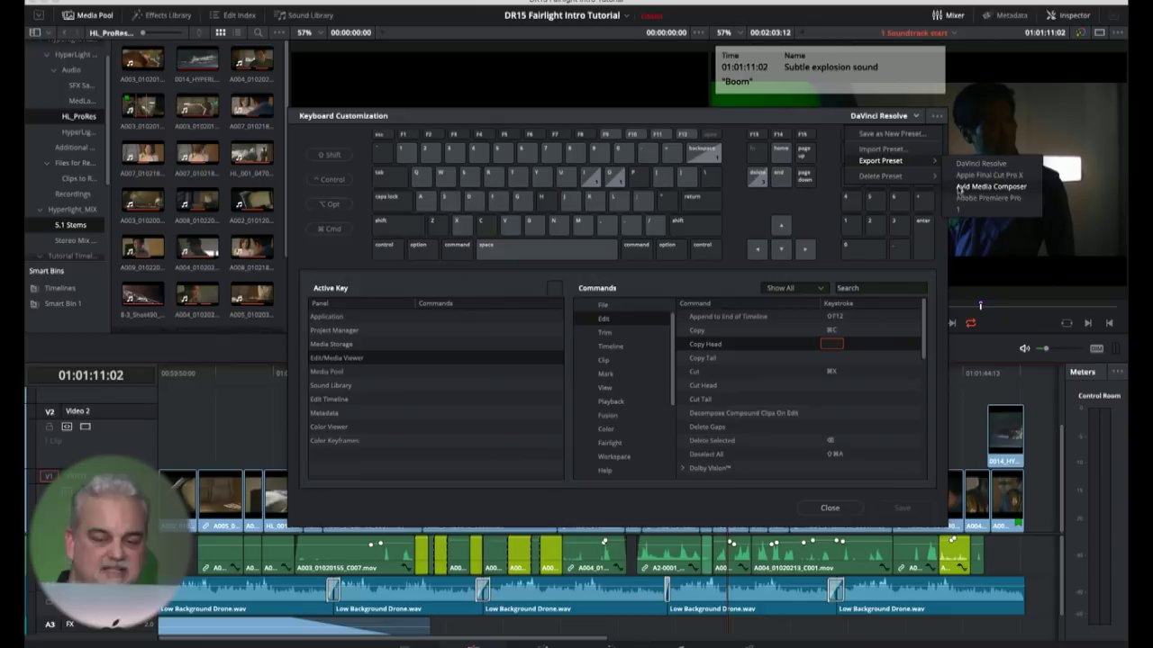
pyautogui.click(829, 510)
pyautogui.click(830, 510)
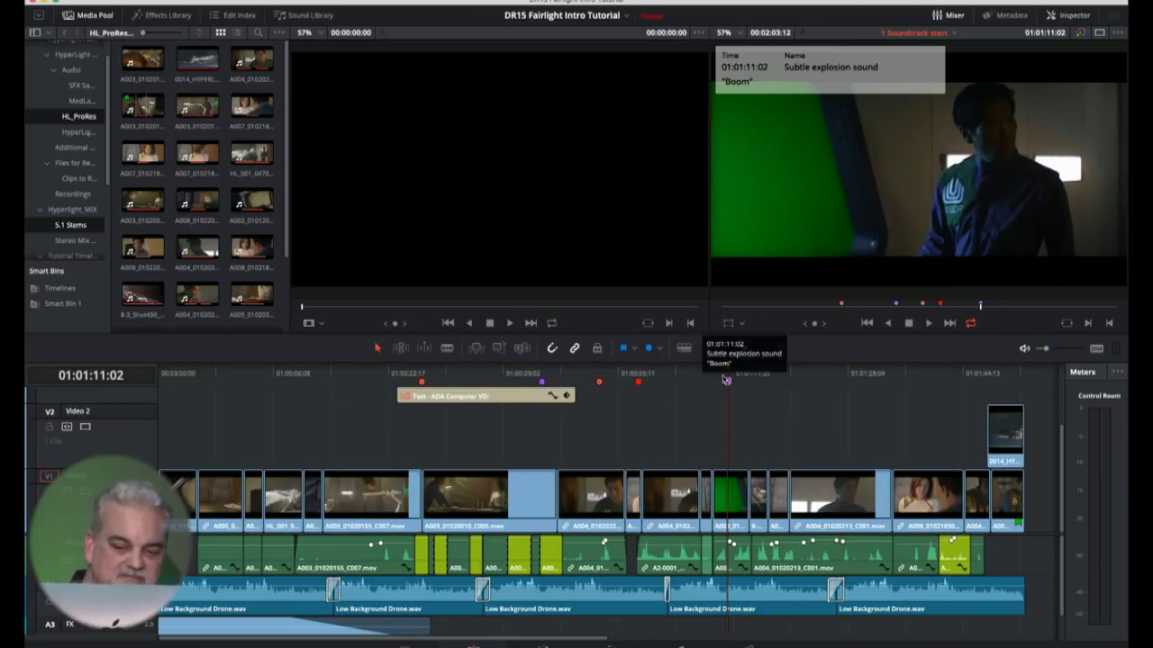
# Park the playhead at 01:01:25:10 and mark in/out around the A004_01020213_C001 clip
pyautogui.moveTo(726, 372); pyautogui.dragTo(828, 383)
pyautogui.press('x')
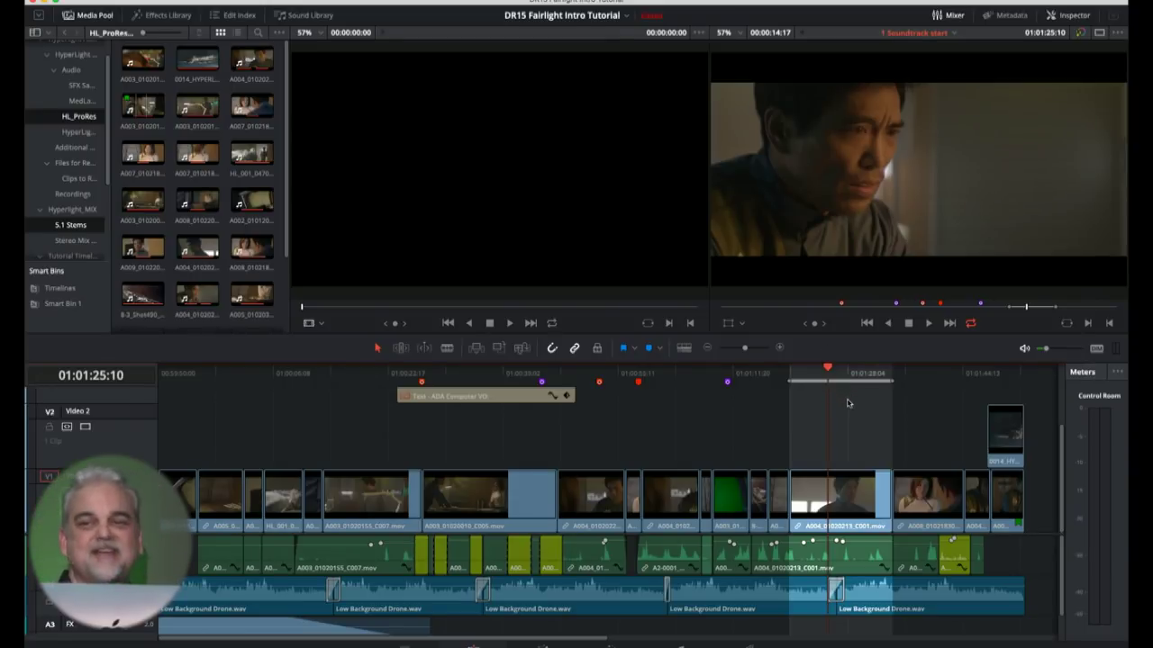
# Select the A004_01020213_C001 clip on V1, enable Trim Edit Mode, and park at 01:01:25:09
pyautogui.click(838, 373)
pyautogui.moveTo(839, 374); pyautogui.dragTo(789, 374)
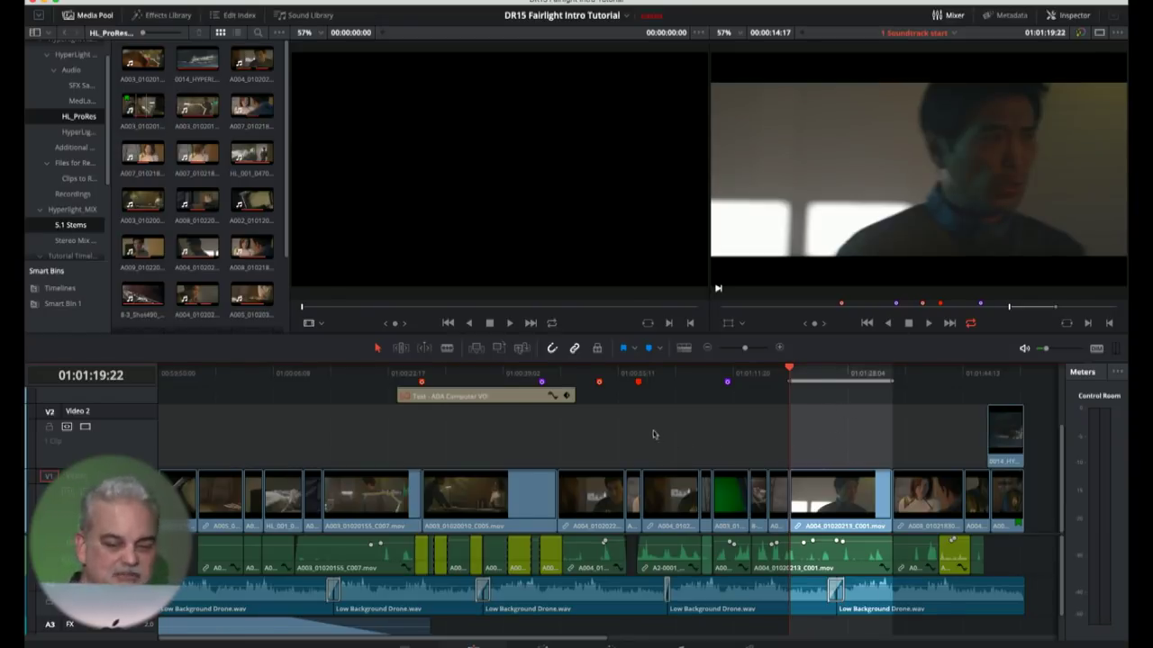
pyautogui.click(846, 503)
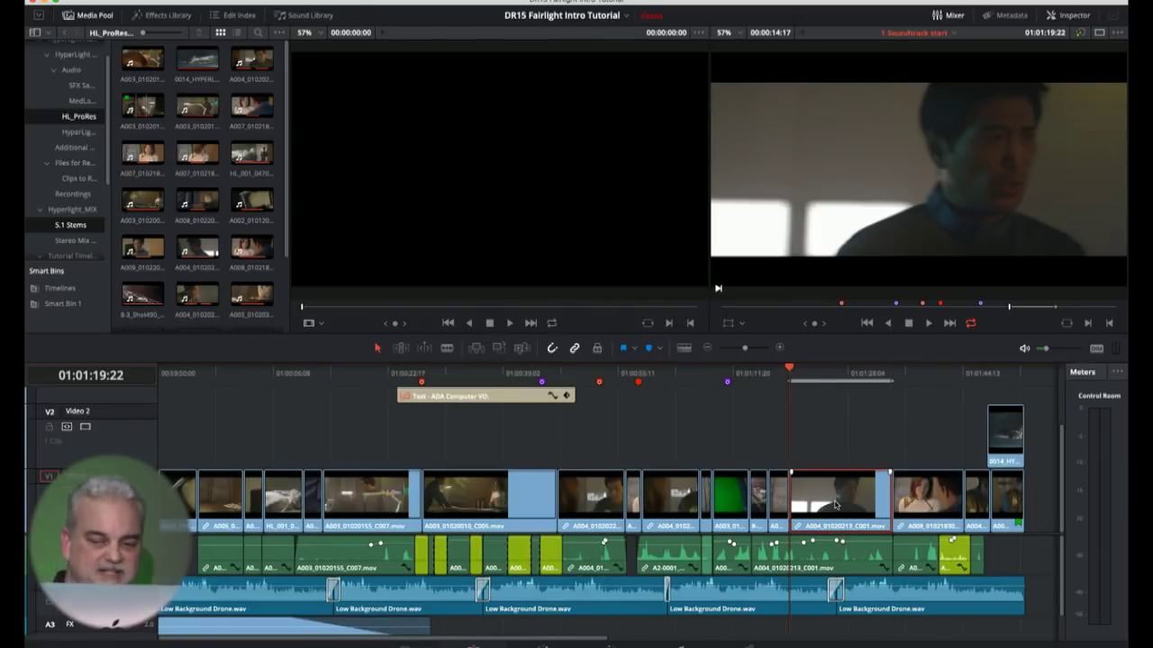
pyautogui.moveTo(835, 501)
pyautogui.mouseDown()
pyautogui.moveTo(834, 420)
pyautogui.moveTo(835, 500)
pyautogui.moveTo(974, 502)
pyautogui.moveTo(797, 496)
pyautogui.moveTo(864, 497)
pyautogui.moveTo(901, 468)
pyautogui.moveTo(909, 499)
pyautogui.moveTo(838, 491)
pyautogui.mouseUp()
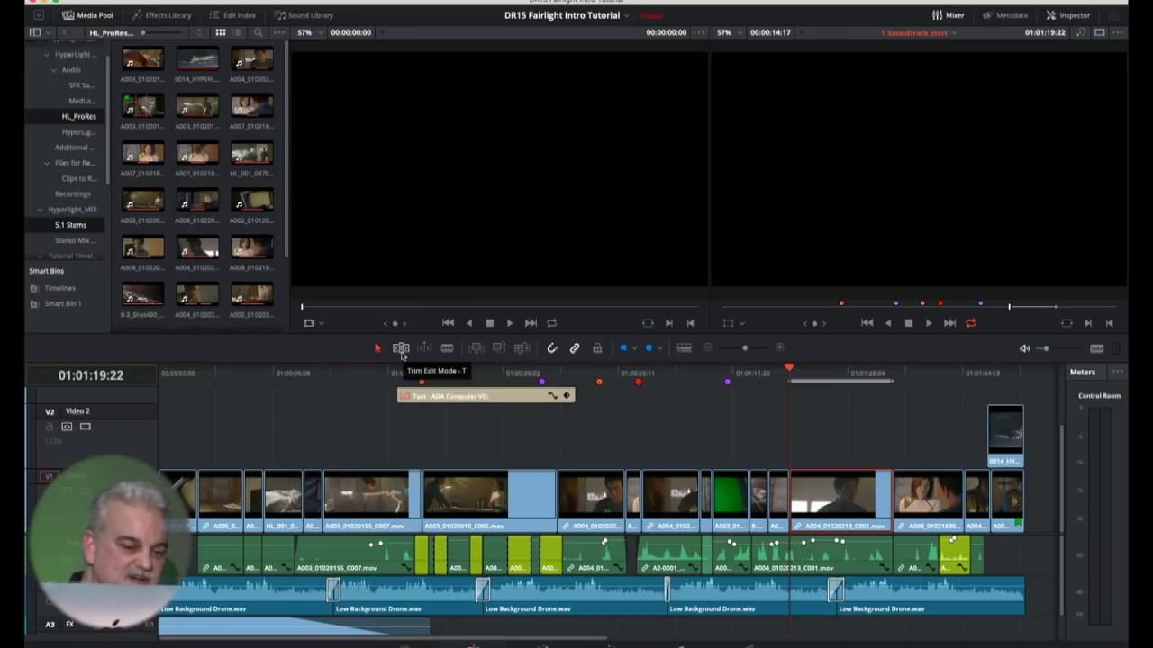
pyautogui.click(401, 350)
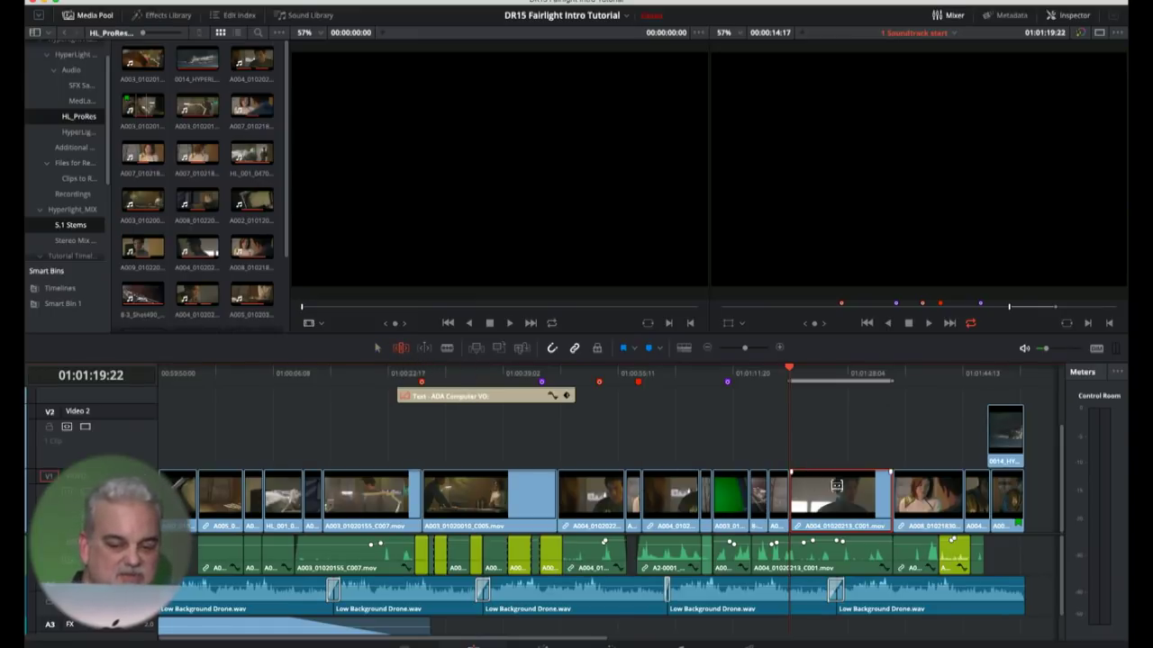
pyautogui.click(827, 374)
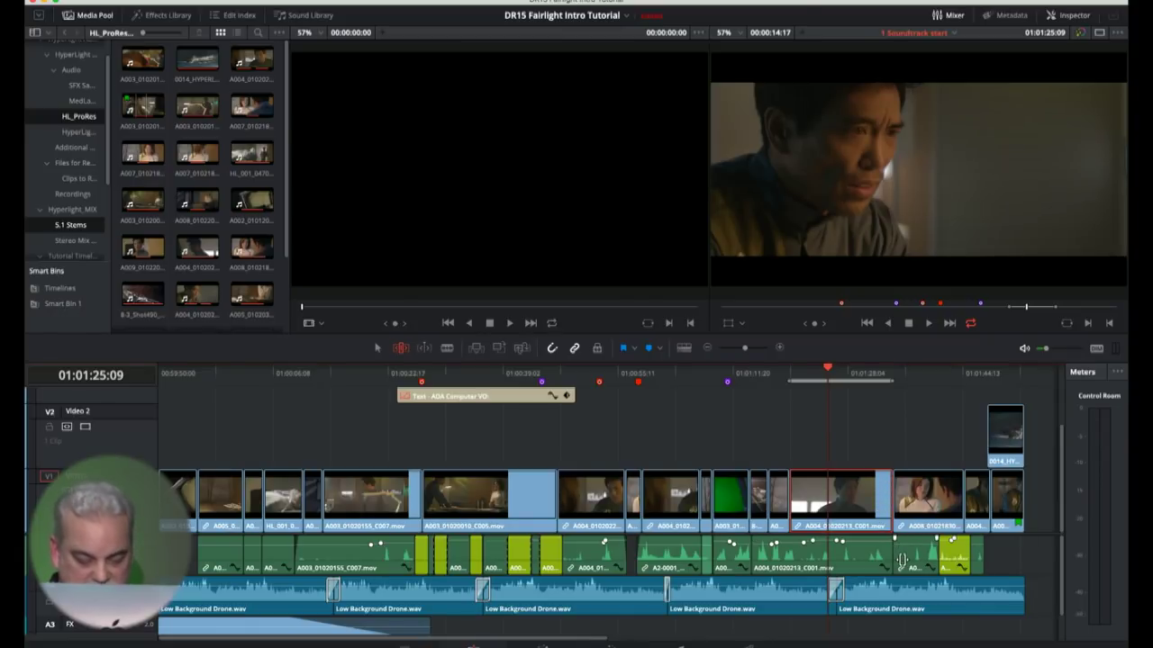
# Zoom in around the playhead, then back out partway, to see A004 and the drone cross fade
pyautogui.scroll(5, 900, 560)
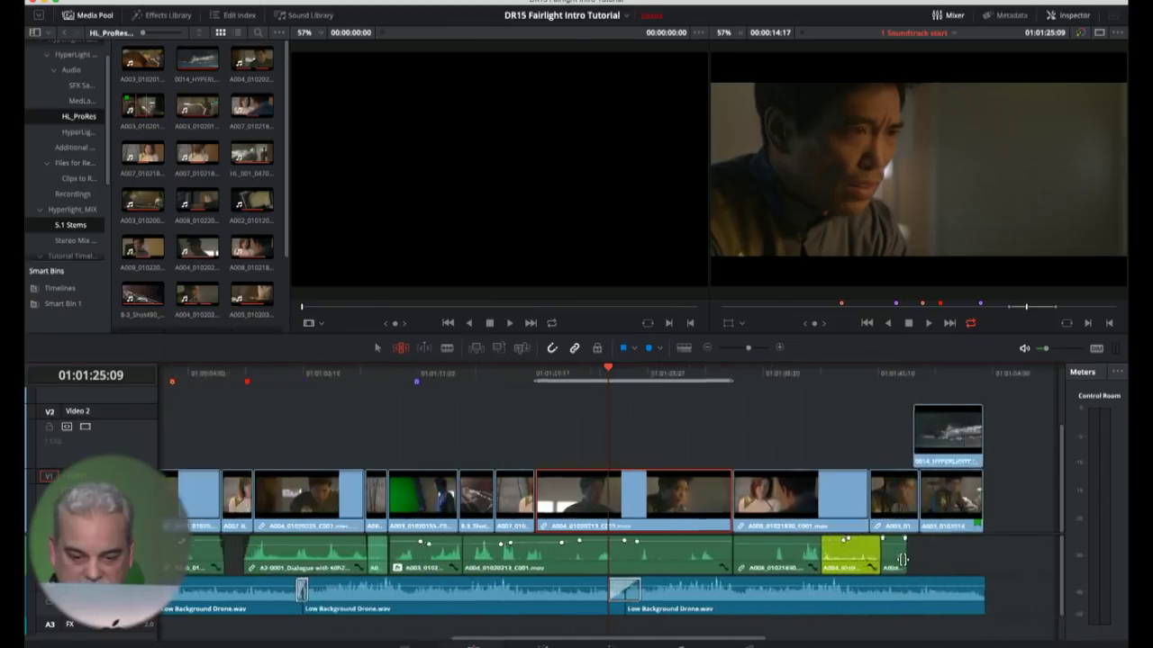
pyautogui.scroll(-3, 871, 561)
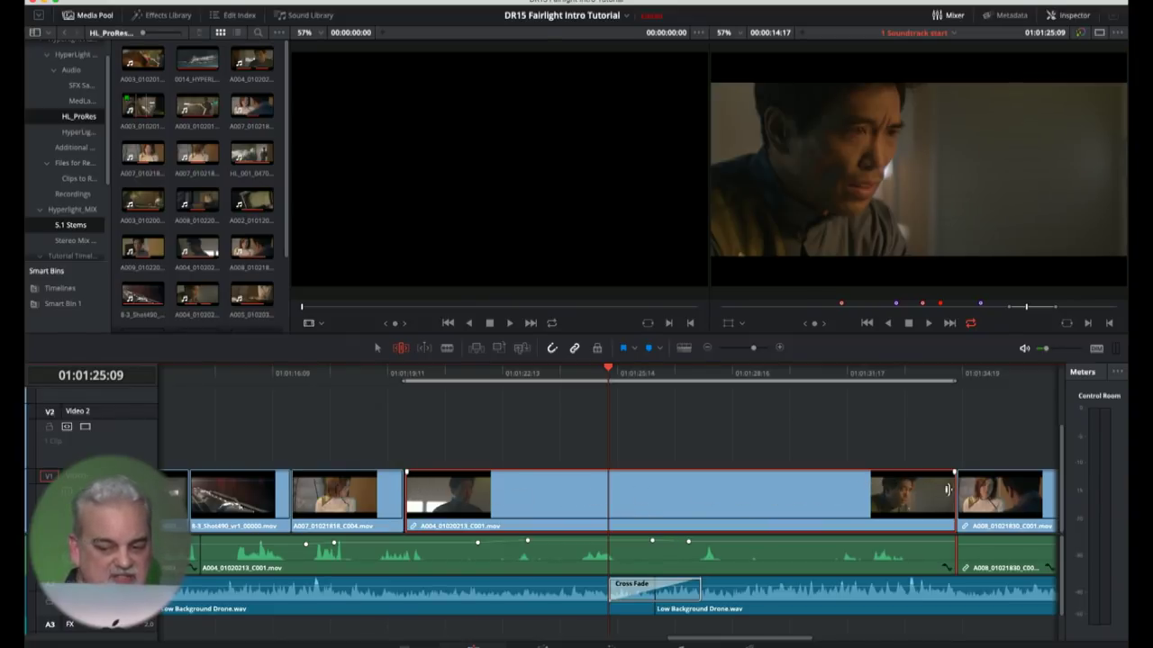
# Trim the A004 clip's start 04:07 later, then slide it flush against the previous V1 clip
pyautogui.click(410, 491)
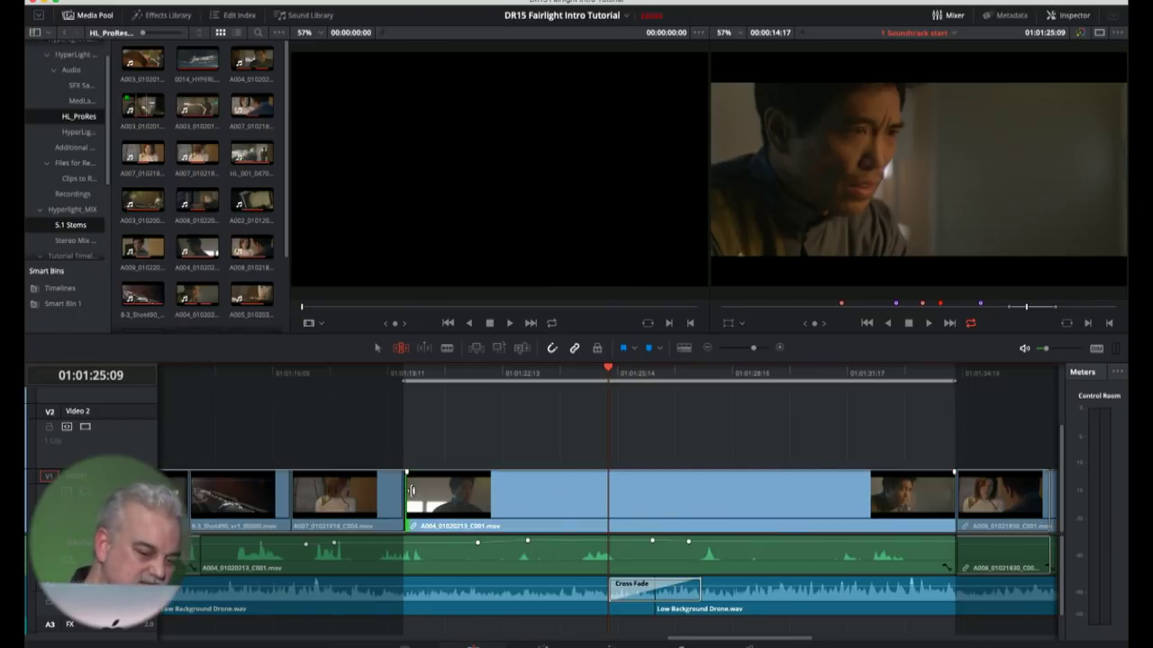
pyautogui.moveTo(409, 491)
pyautogui.mouseDown()
pyautogui.moveTo(553, 494)
pyautogui.moveTo(413, 498)
pyautogui.mouseUp()
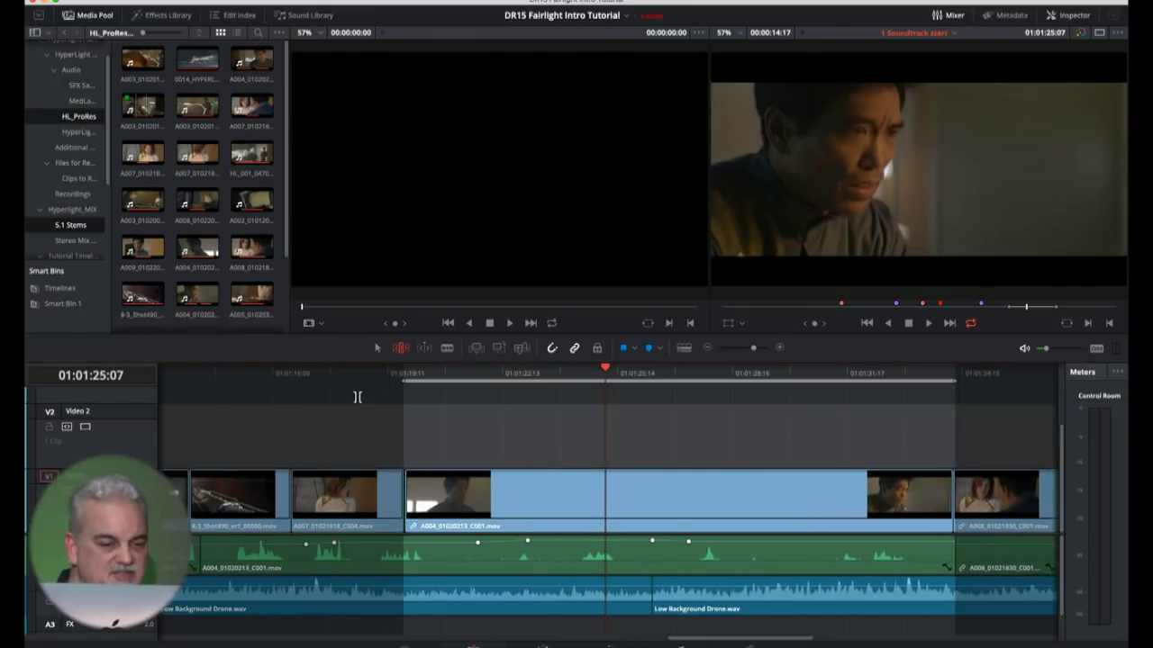
pyautogui.click(377, 349)
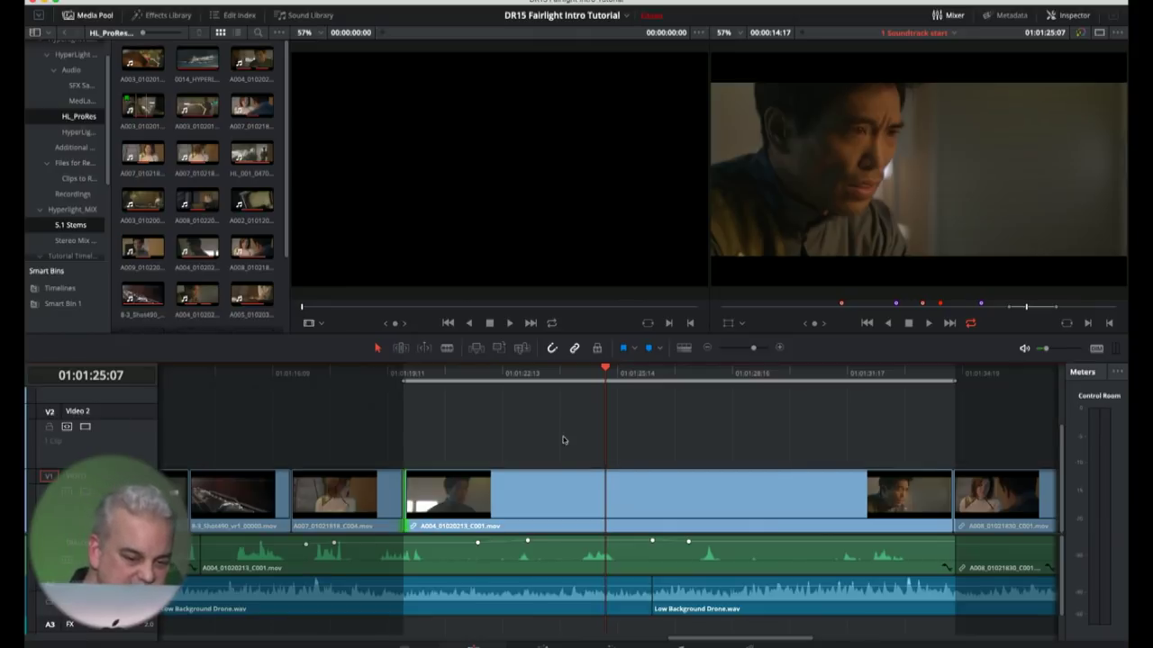
pyautogui.click(409, 373)
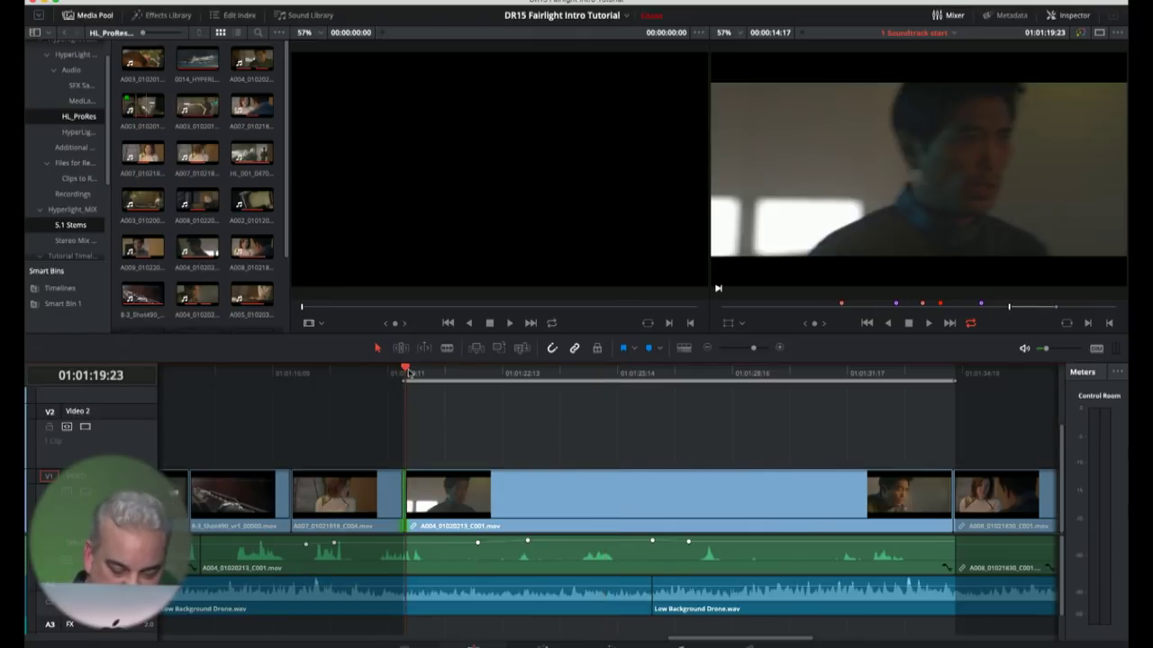
pyautogui.scroll(5, 409, 372)
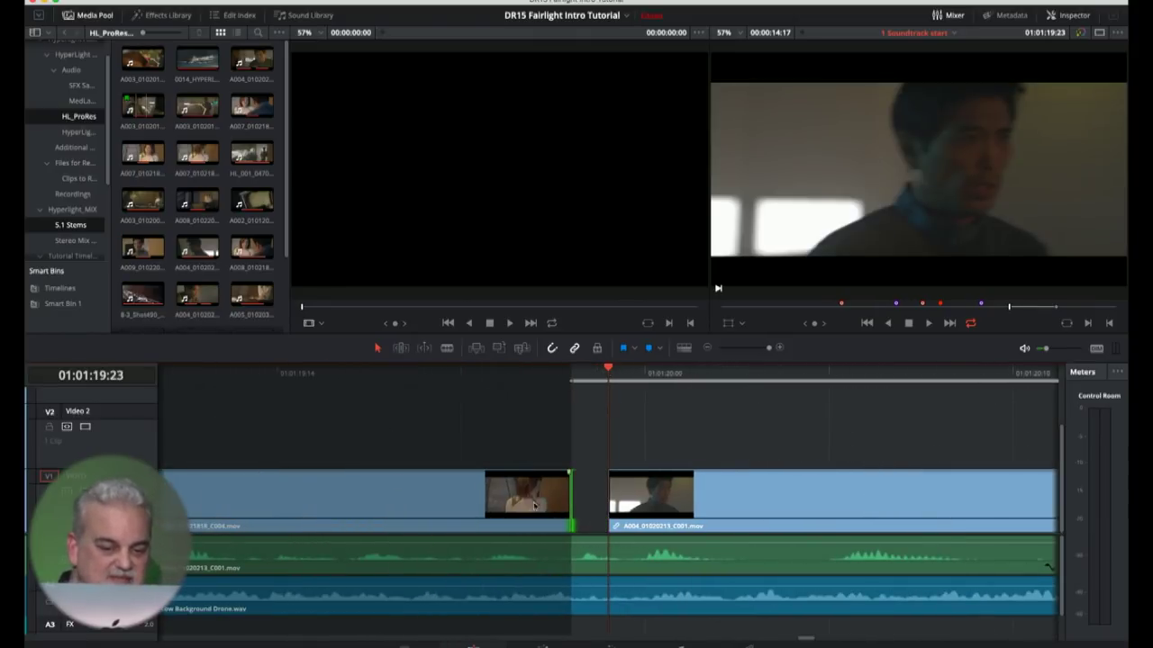
pyautogui.moveTo(611, 493); pyautogui.dragTo(914, 493)
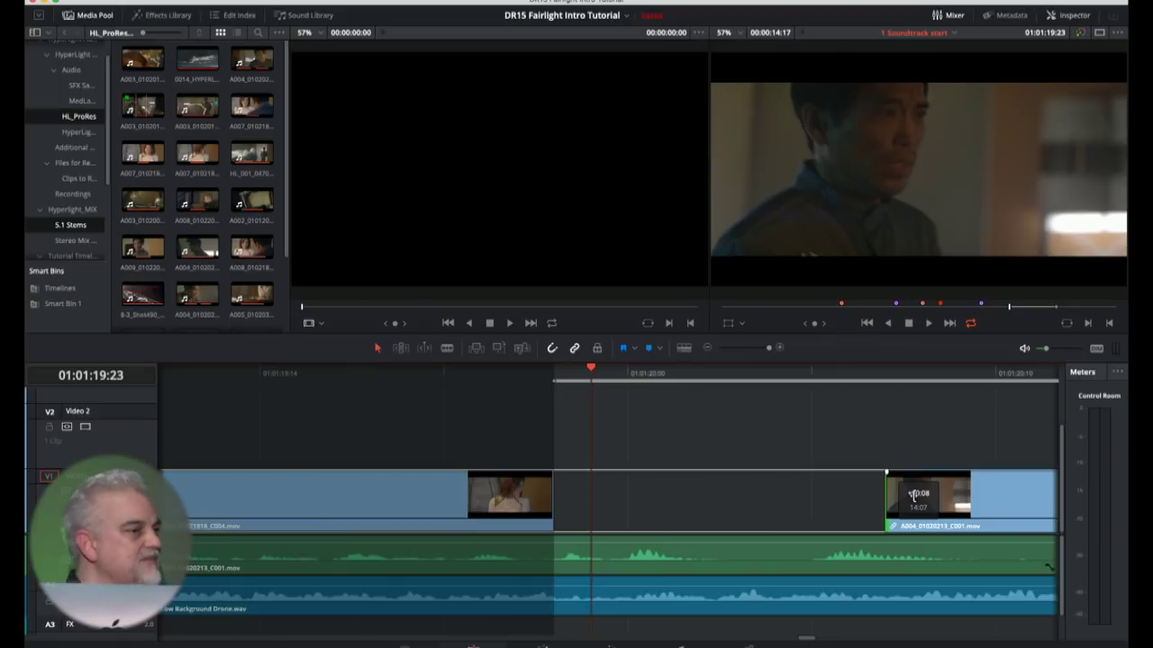
pyautogui.moveTo(903, 501); pyautogui.dragTo(481, 491)
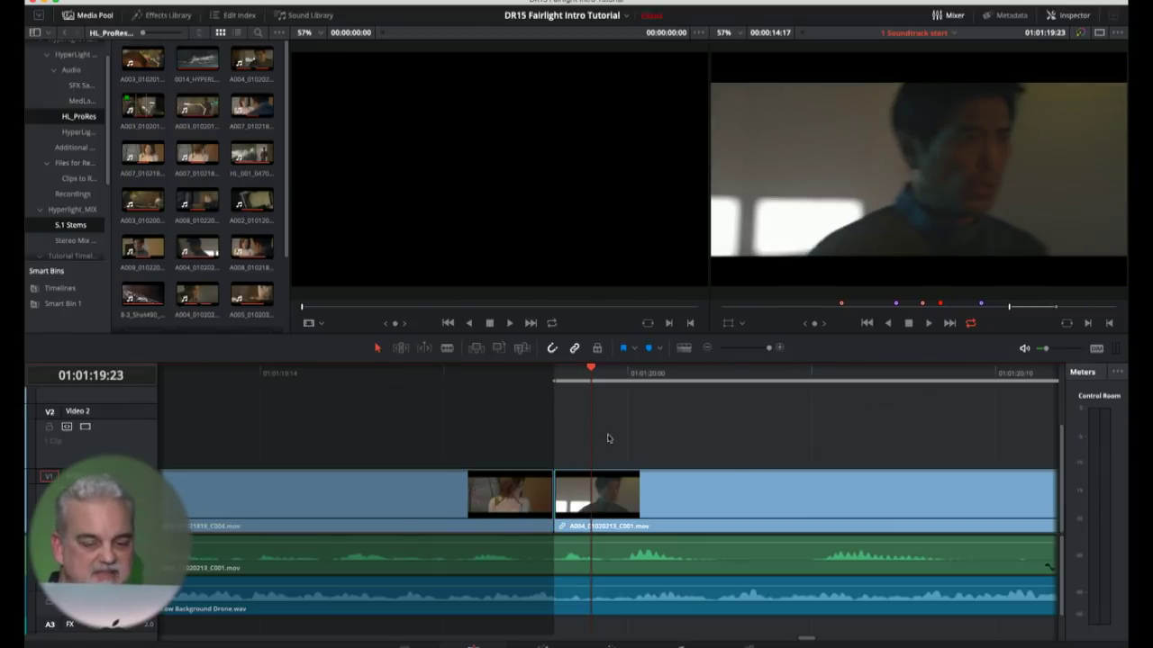
pyautogui.hotkey('ctrl', '-')
pyautogui.hotkey('ctrl', '-')
pyautogui.hotkey('ctrl', '-')
pyautogui.hotkey('ctrl', '-')
pyautogui.hotkey('ctrl', '-')
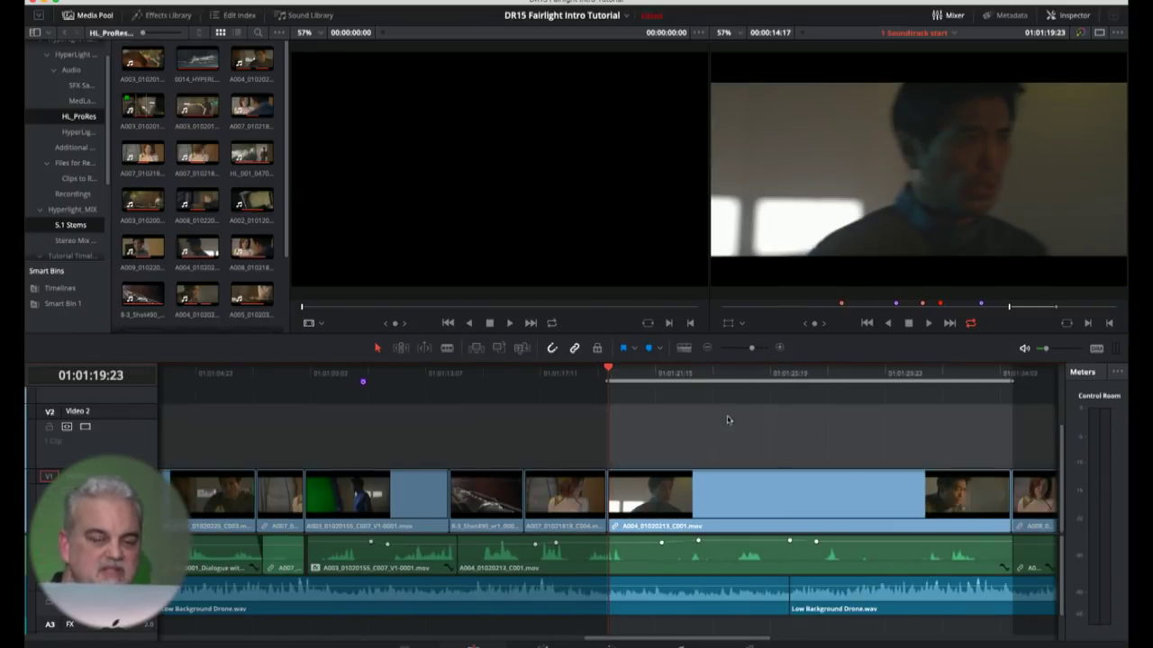
# Ripple-trim the A004 clip's start and end edges in Trim mode, then scrub back to review
pyautogui.click(401, 347)
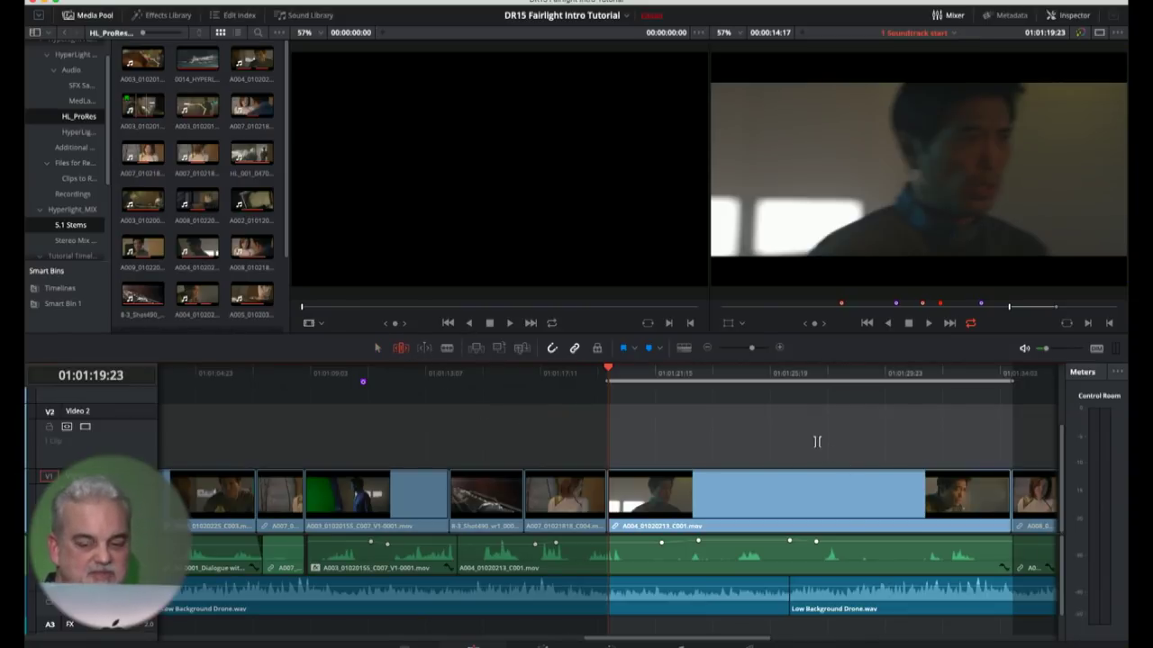
pyautogui.moveTo(616, 495)
pyautogui.mouseDown()
pyautogui.moveTo(743, 494)
pyautogui.moveTo(511, 479)
pyautogui.moveTo(651, 480)
pyautogui.moveTo(607, 477)
pyautogui.mouseUp()
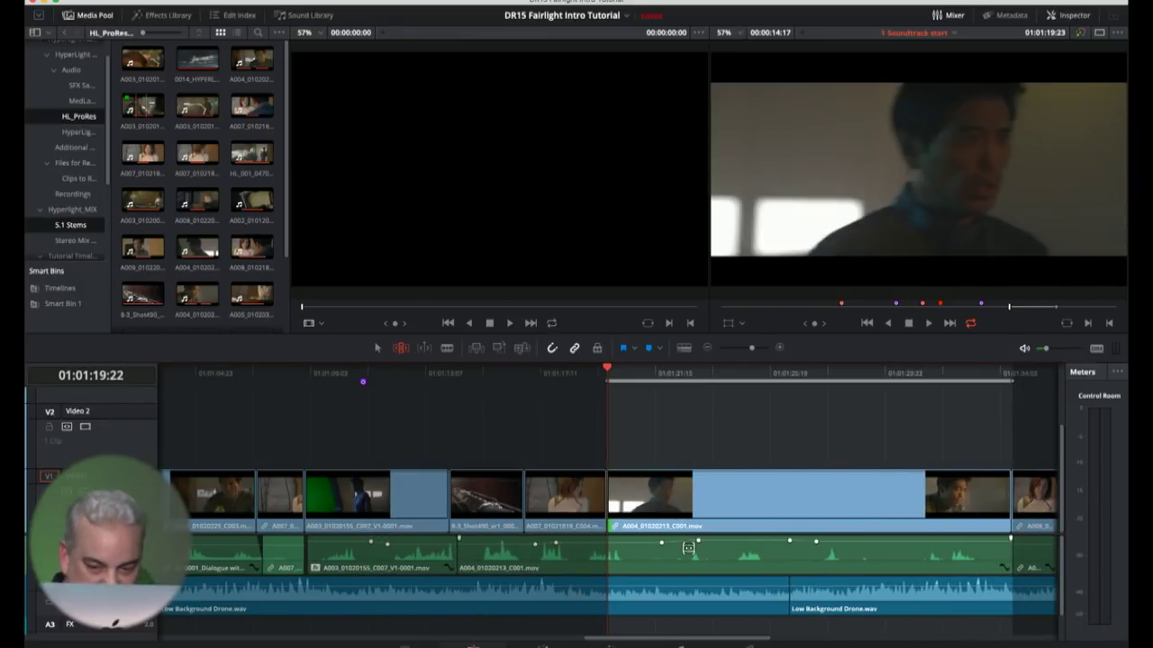
pyautogui.scroll(-1, 751, 597)
pyautogui.scroll(1, 811, 613)
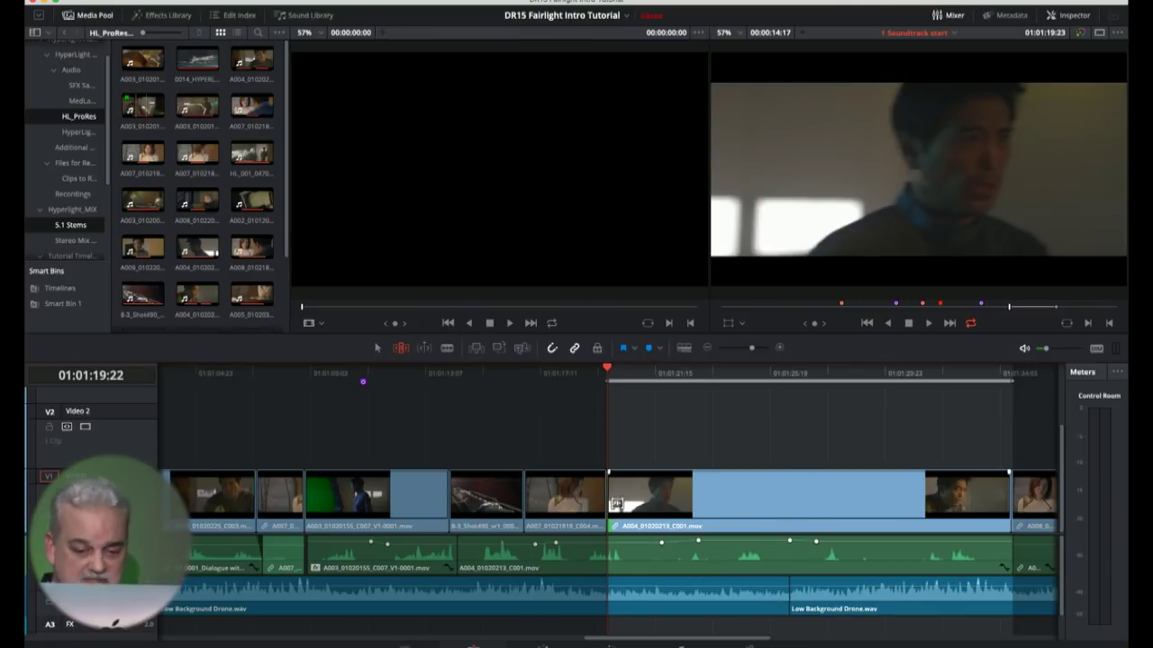
pyautogui.moveTo(613, 501)
pyautogui.mouseDown()
pyautogui.moveTo(674, 495)
pyautogui.moveTo(619, 497)
pyautogui.mouseUp()
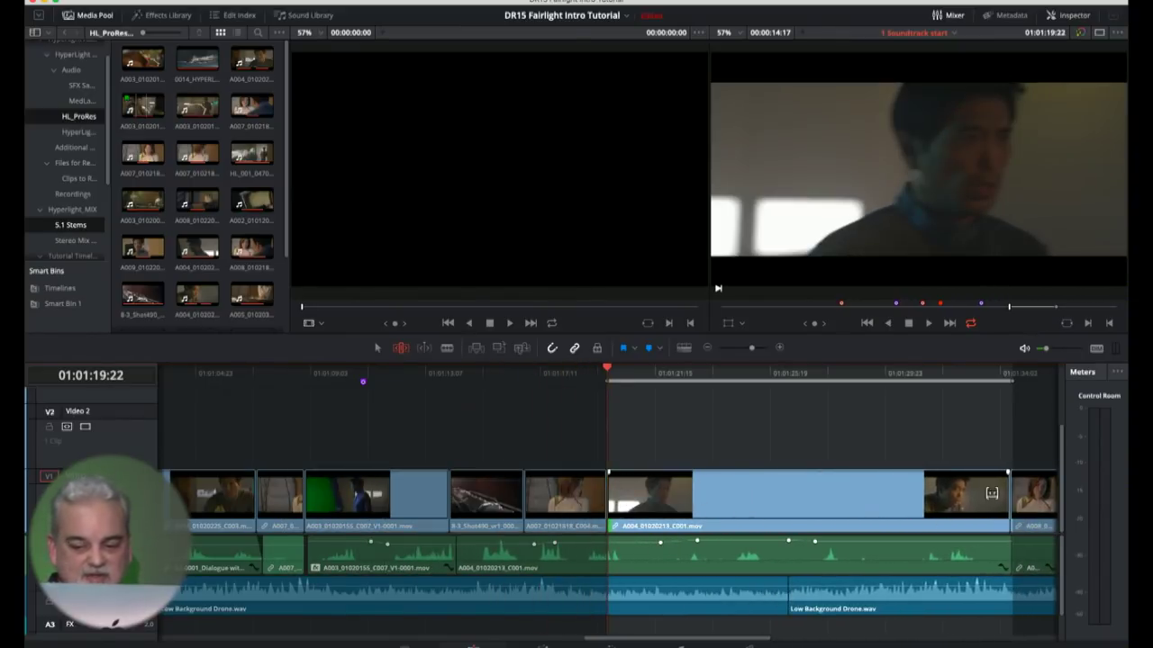
pyautogui.moveTo(1008, 491)
pyautogui.mouseDown()
pyautogui.moveTo(846, 491)
pyautogui.moveTo(1031, 483)
pyautogui.moveTo(1008, 482)
pyautogui.mouseUp()
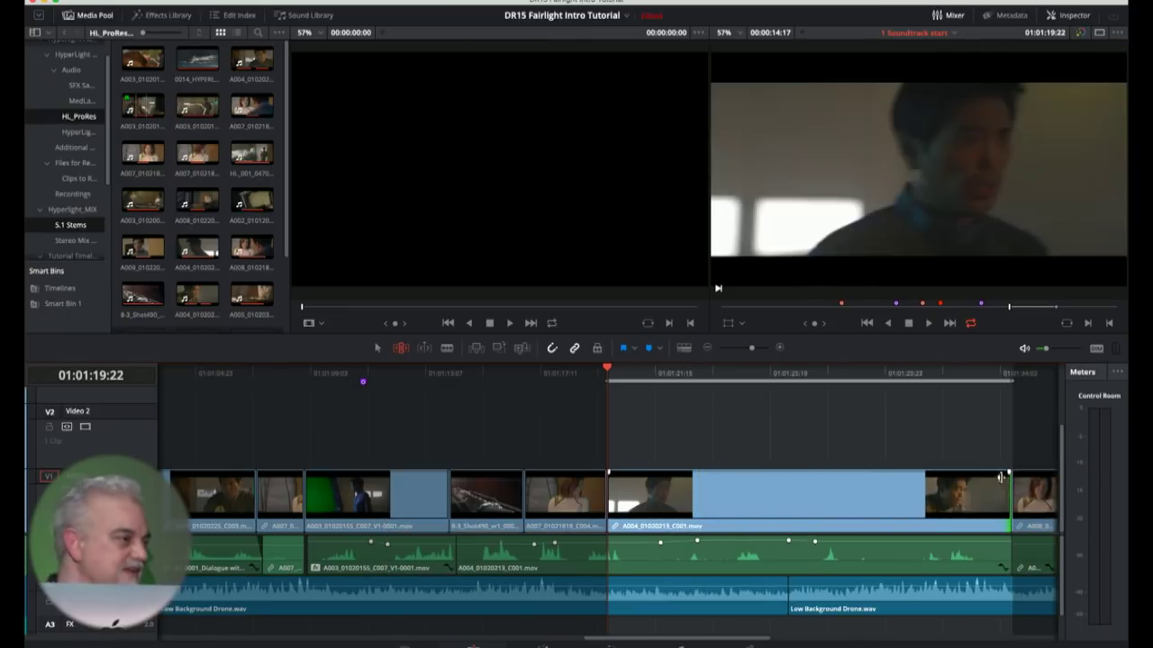
pyautogui.moveTo(836, 376); pyautogui.dragTo(788, 380)
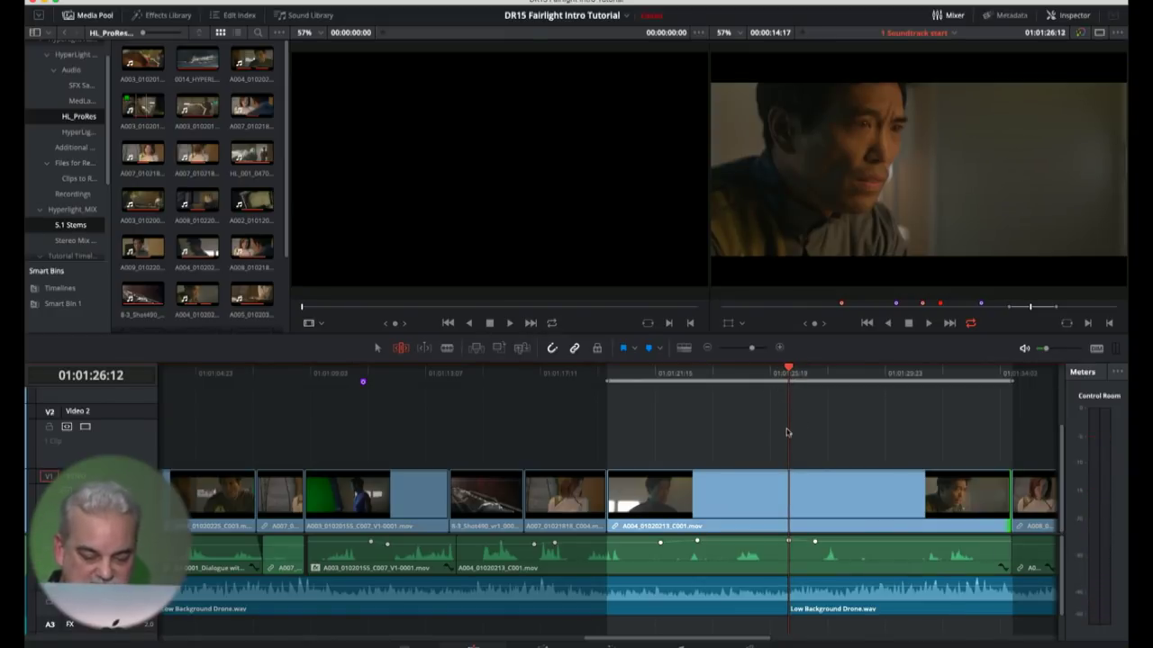
# Trim the Low Background Drone.wav edit 21 frames earlier, undo it, and return to 01:01:22:05
pyautogui.press('v')
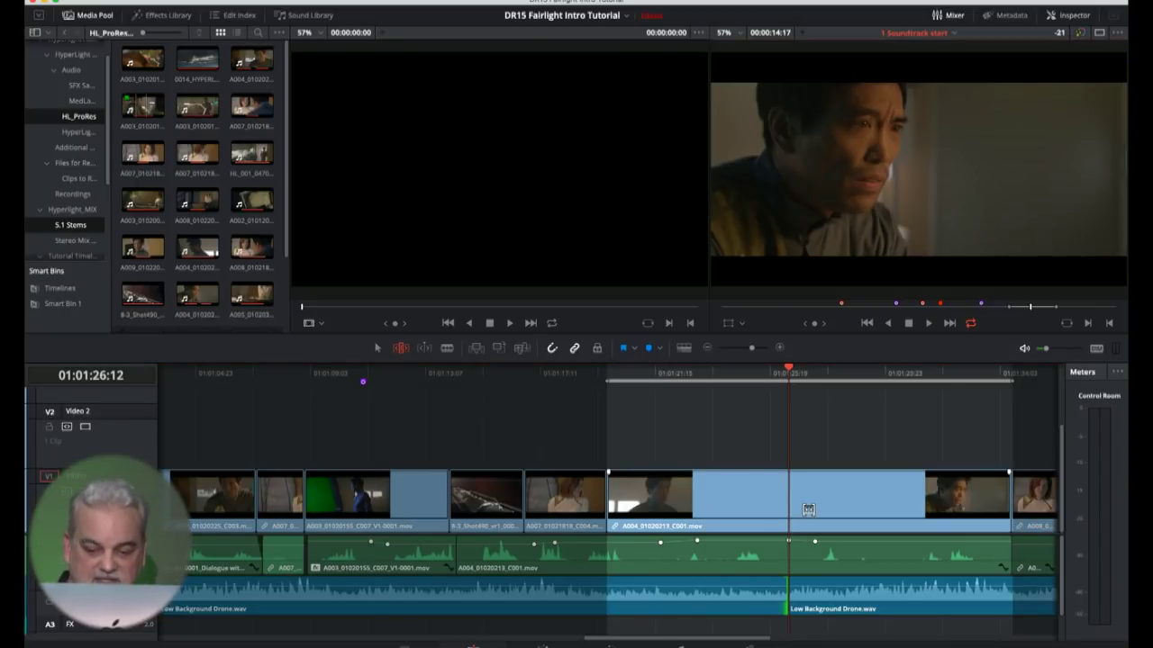
pyautogui.press('Return')
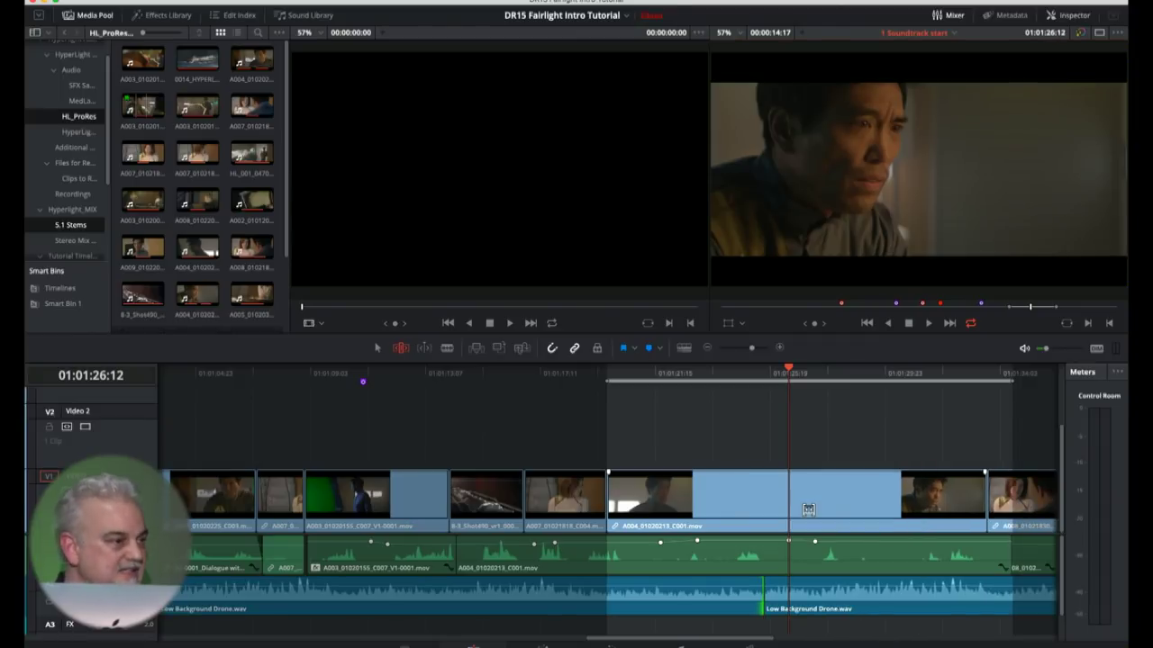
pyautogui.press('super+z')
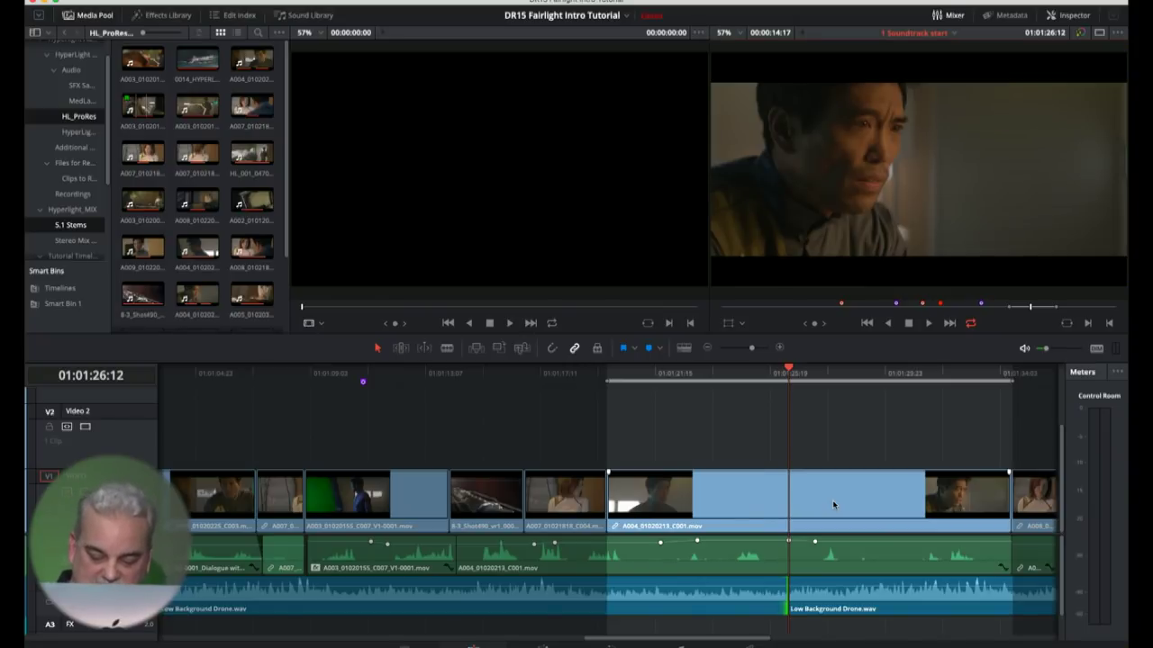
pyautogui.click(779, 584)
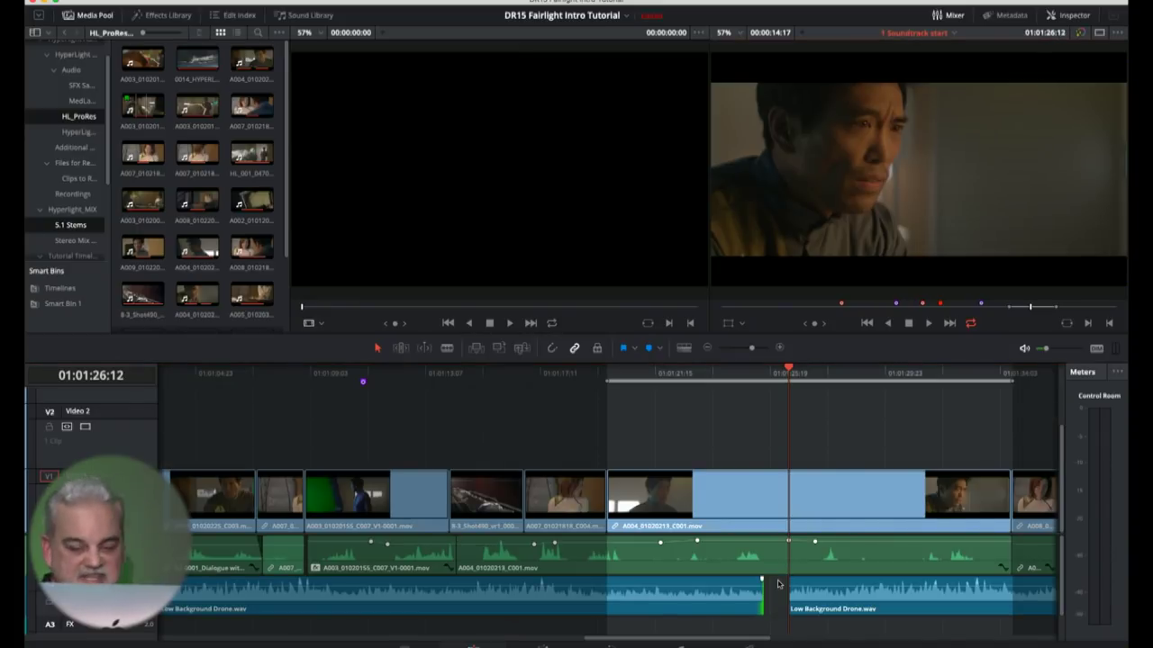
pyautogui.press('super+z')
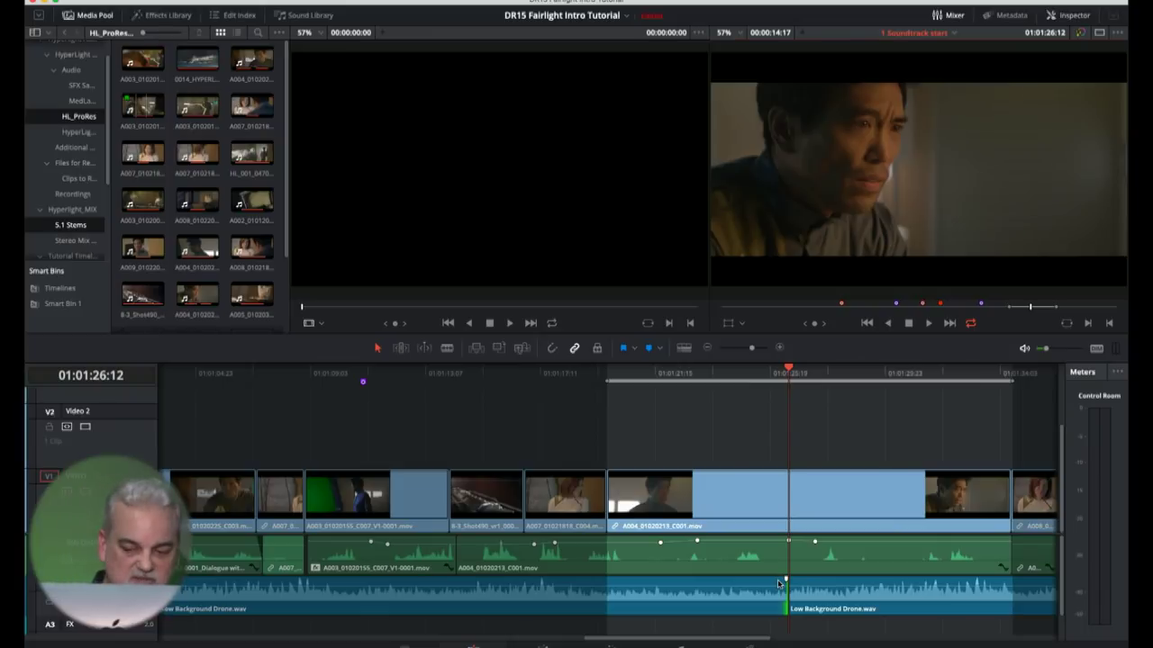
pyautogui.click(625, 387)
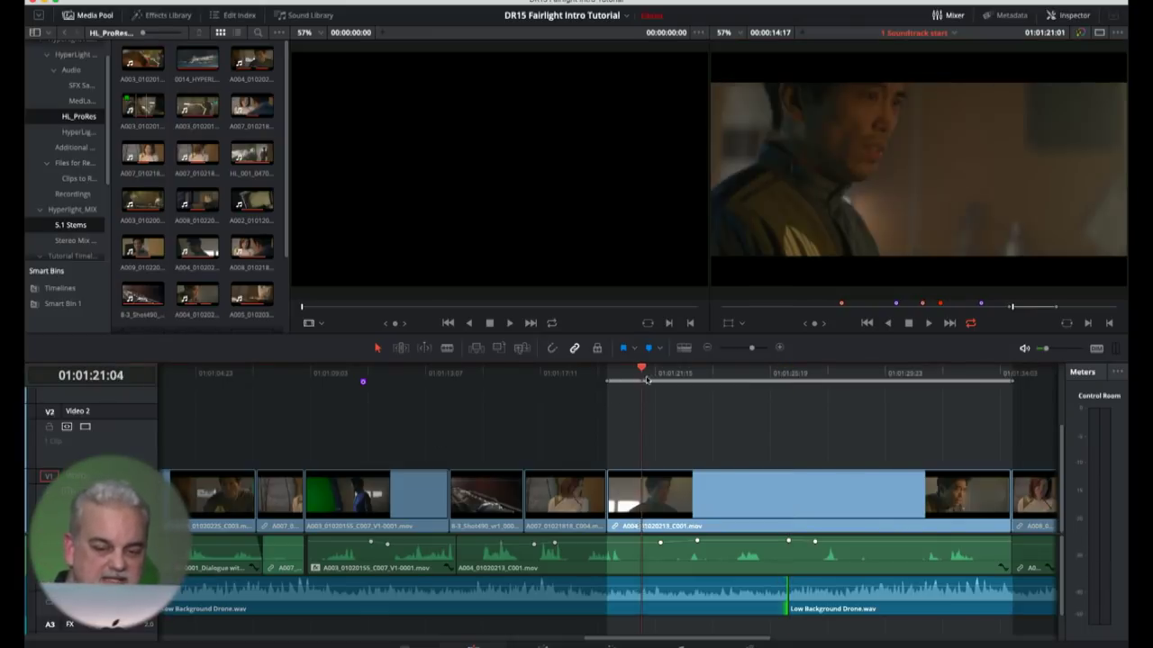
pyautogui.hscroll(5, 640, 423)
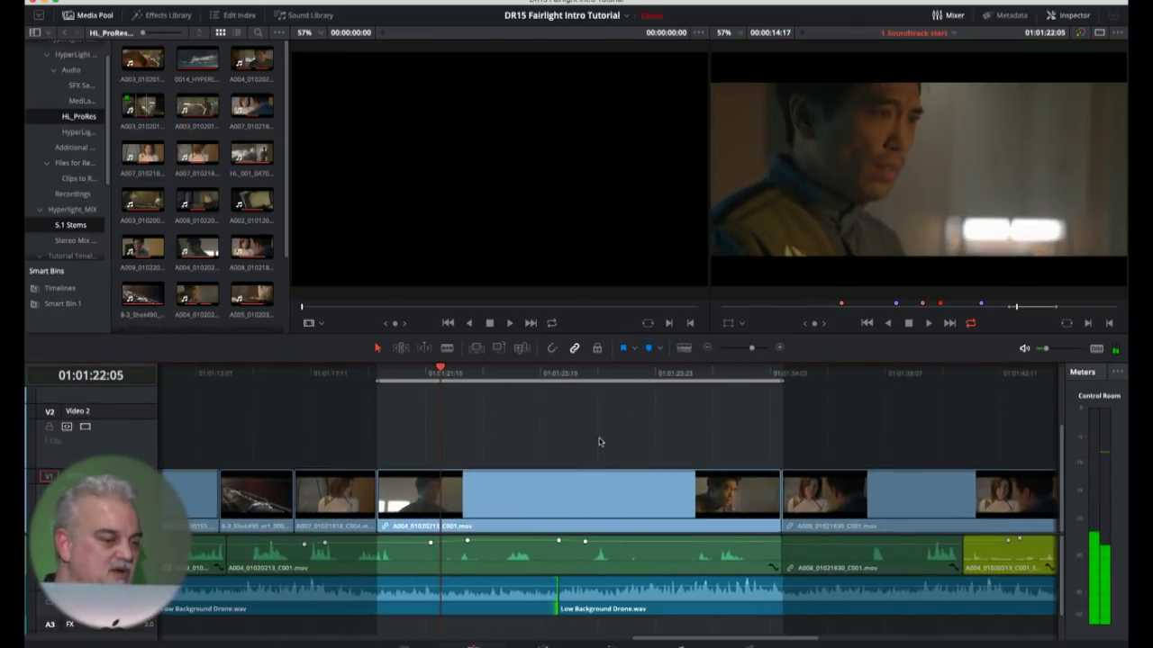
# Ripple-trim the V1 cut after A008_01021830_C001 by four frames, then return to 01:01:37:01
pyautogui.press('b')
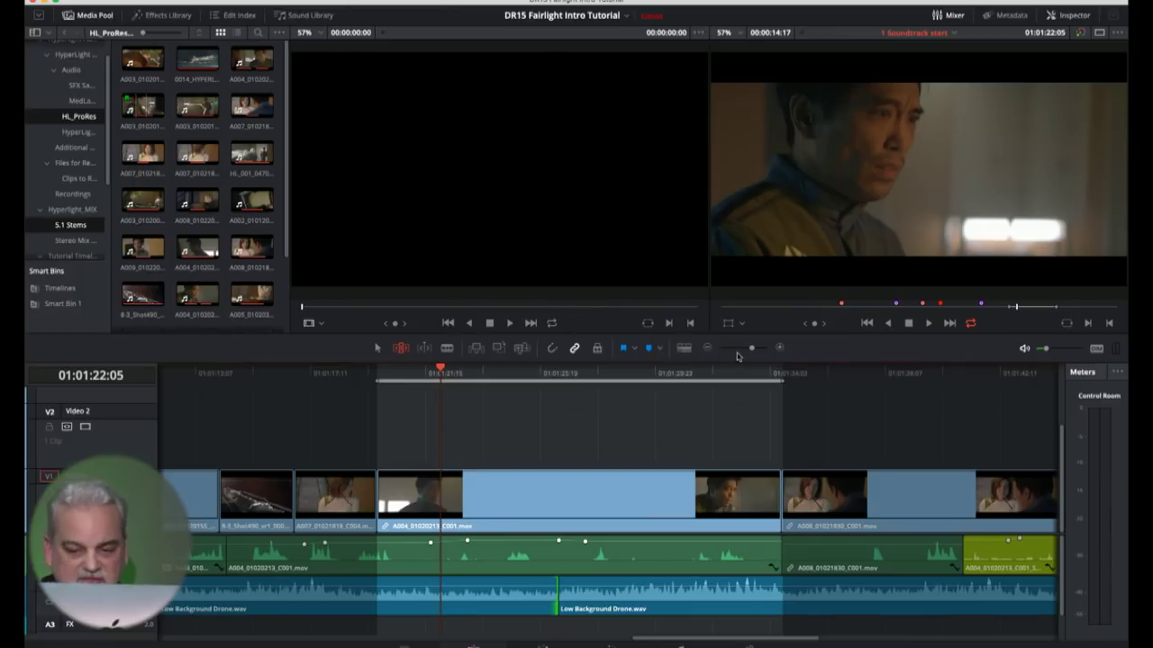
pyautogui.moveTo(889, 379); pyautogui.dragTo(936, 379)
pyautogui.moveTo(971, 487)
pyautogui.mouseDown()
pyautogui.moveTo(950, 482)
pyautogui.moveTo(1001, 483)
pyautogui.moveTo(978, 484)
pyautogui.mouseUp()
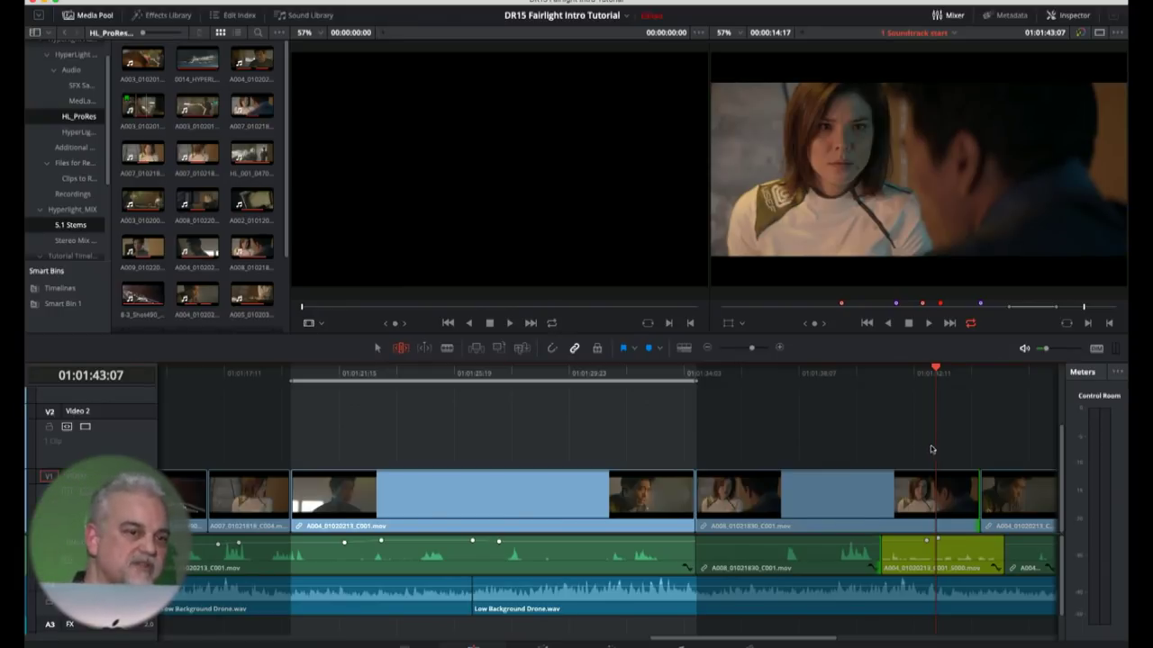
pyautogui.moveTo(981, 494)
pyautogui.mouseDown()
pyautogui.moveTo(963, 494)
pyautogui.moveTo(979, 493)
pyautogui.mouseUp()
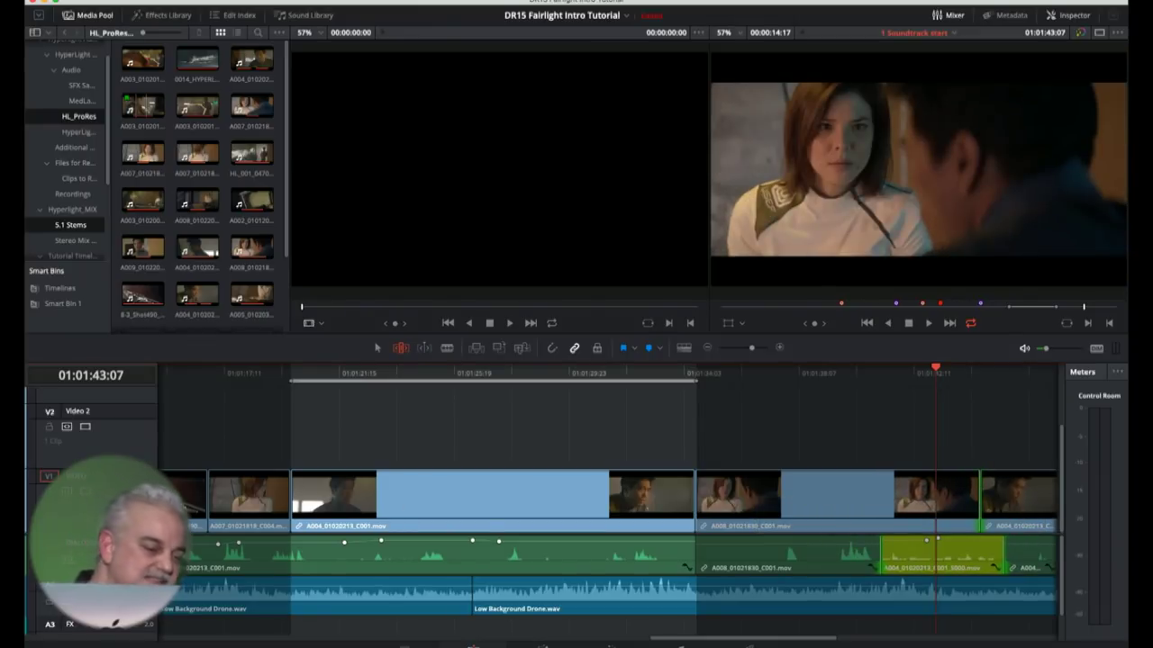
pyautogui.click(856, 418)
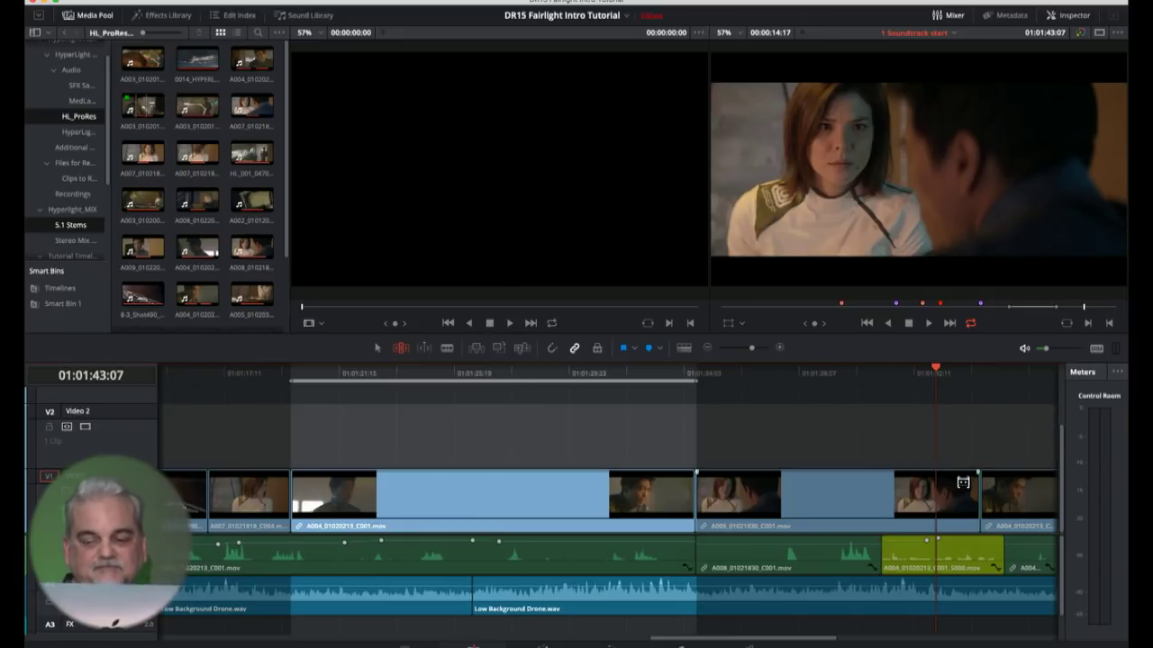
pyautogui.moveTo(977, 487)
pyautogui.mouseDown()
pyautogui.moveTo(938, 490)
pyautogui.moveTo(979, 478)
pyautogui.mouseUp()
pyautogui.moveTo(783, 380)
pyautogui.mouseDown()
pyautogui.moveTo(808, 380)
pyautogui.moveTo(762, 380)
pyautogui.mouseUp()
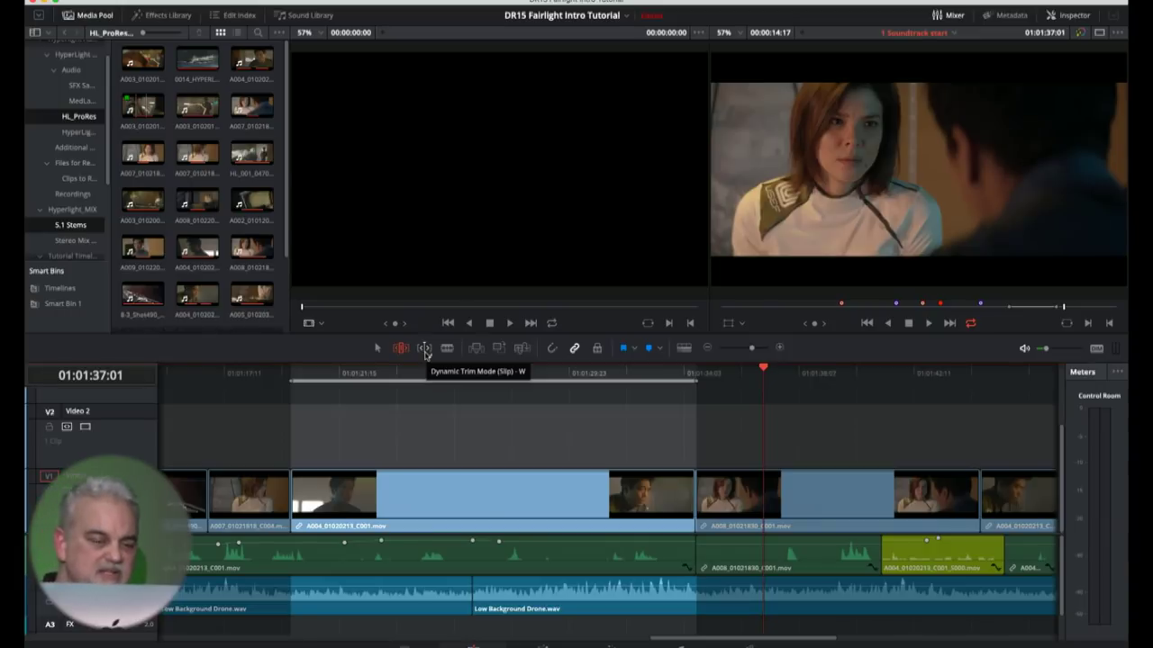
# Play around the A004 clip, select it whole, and slip its content by 11 frames
pyautogui.click(482, 515)
pyautogui.press('space')
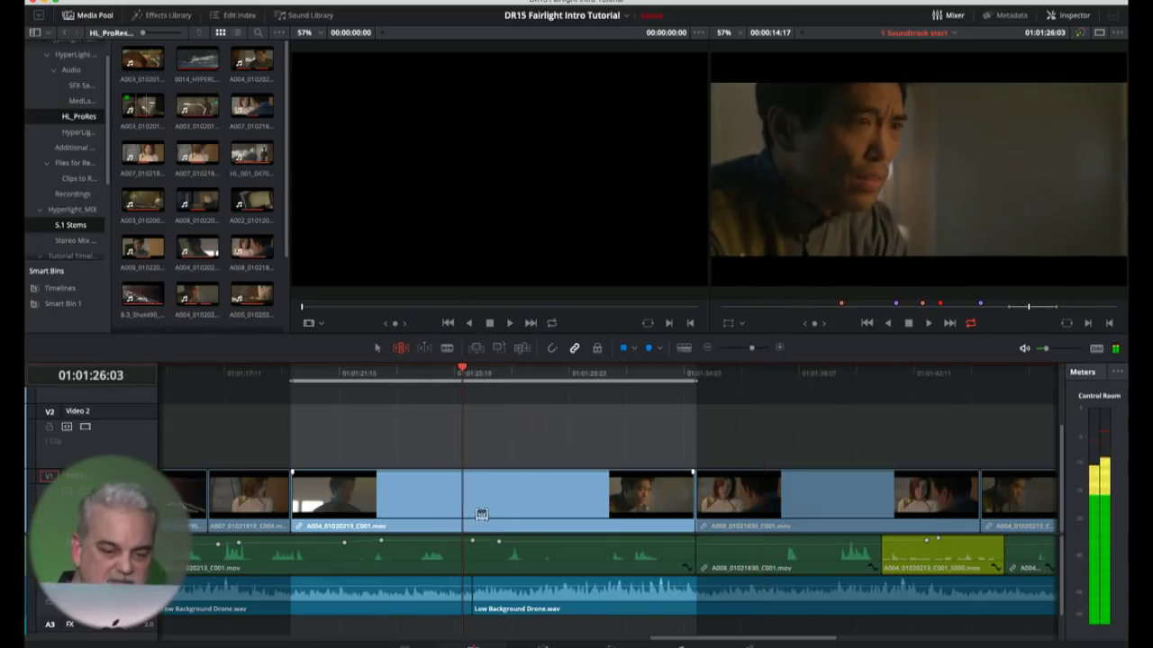
pyautogui.click(481, 515)
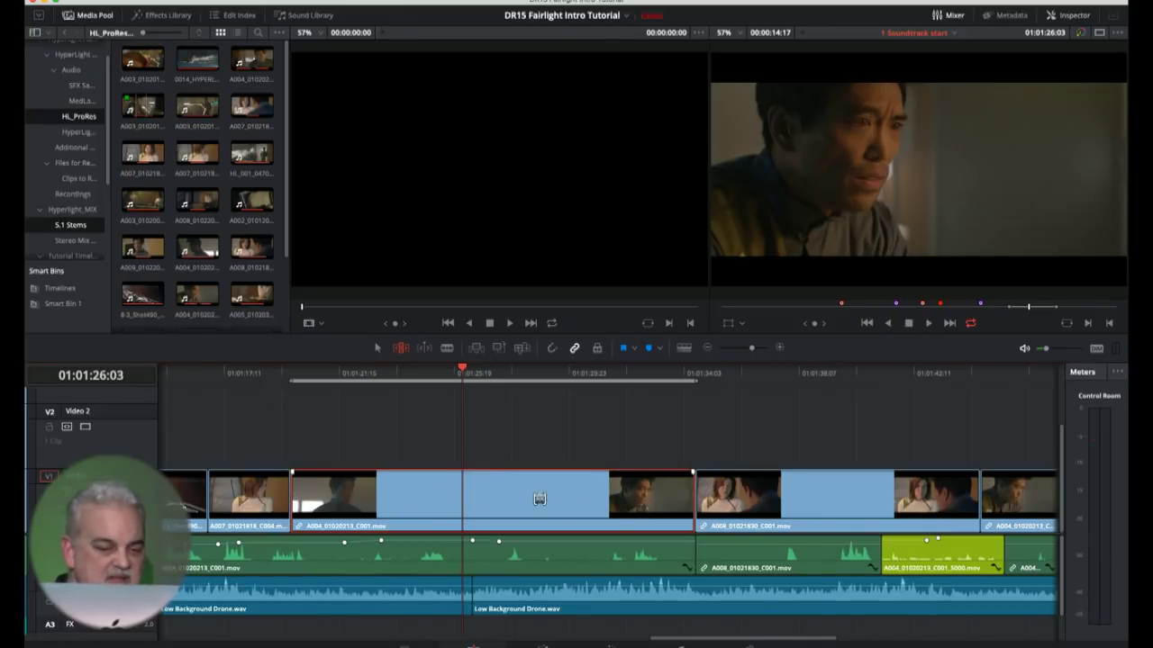
pyautogui.click(496, 487)
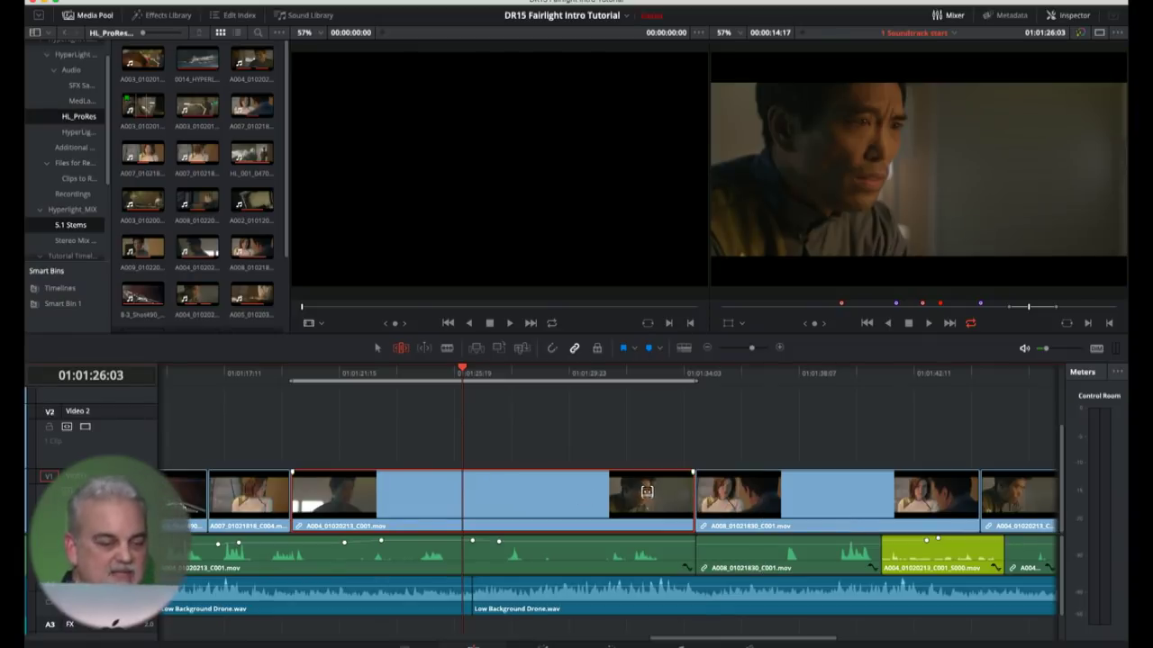
pyautogui.click(481, 490)
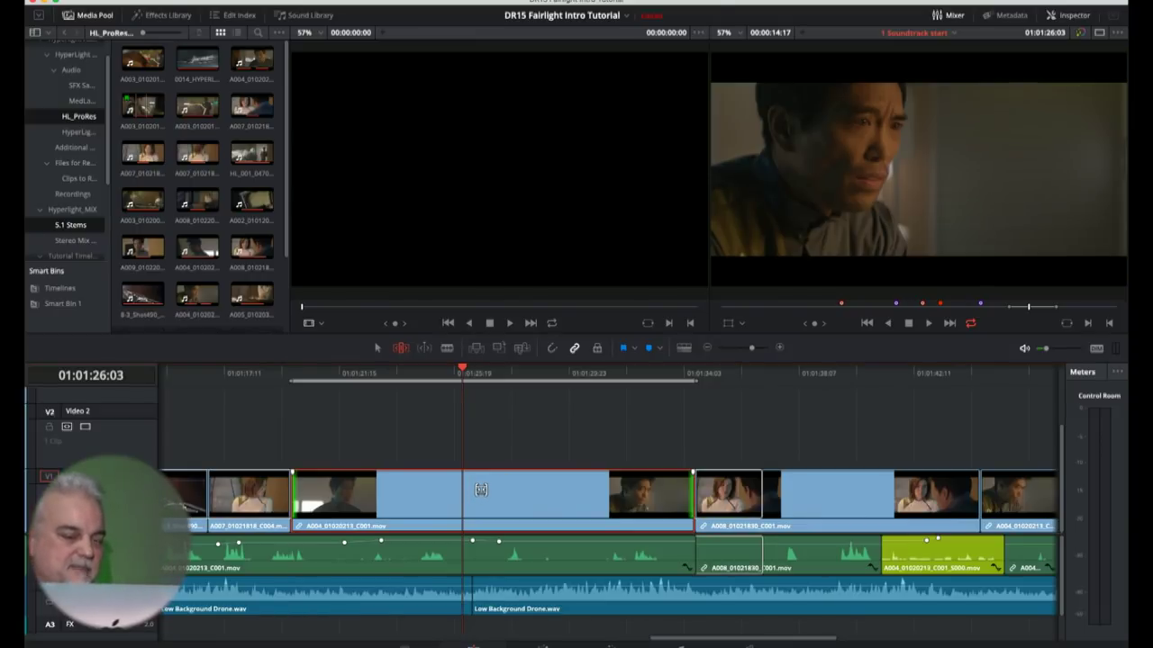
pyautogui.moveTo(481, 490)
pyautogui.mouseDown()
pyautogui.moveTo(405, 491)
pyautogui.moveTo(529, 492)
pyautogui.moveTo(382, 492)
pyautogui.moveTo(547, 492)
pyautogui.moveTo(469, 494)
pyautogui.mouseUp()
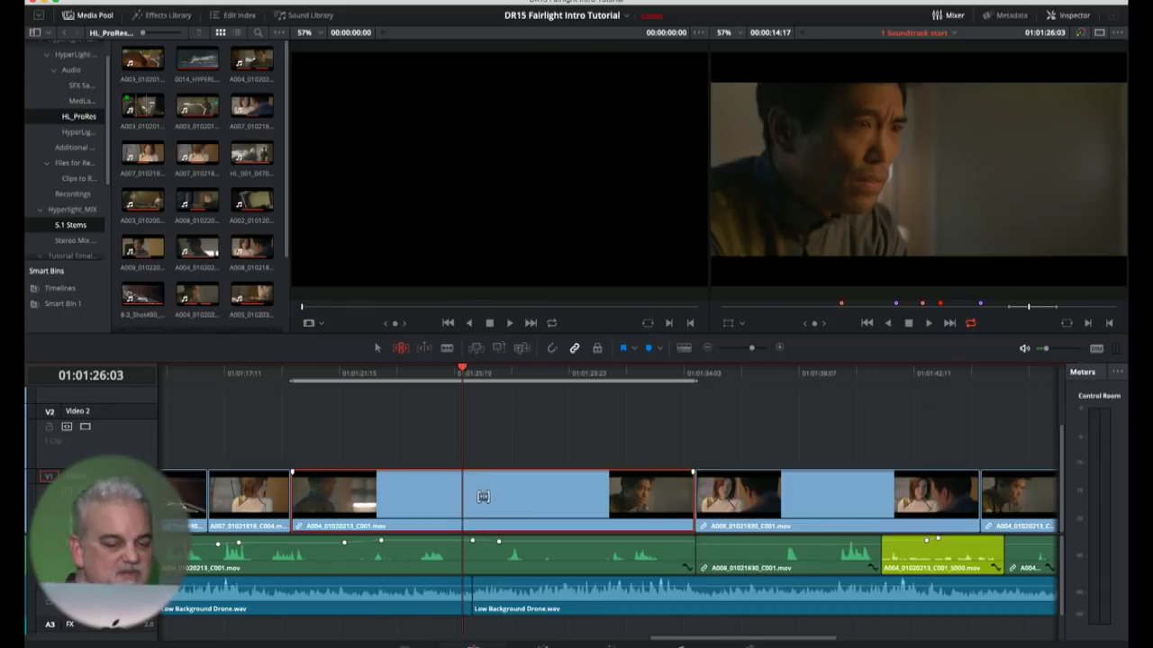
# Slide the A004 clip four frames earlier between A007_01021818_C004 and A008_01021830_C001
pyautogui.moveTo(478, 526)
pyautogui.mouseDown()
pyautogui.moveTo(459, 528)
pyautogui.moveTo(475, 512)
pyautogui.mouseUp()
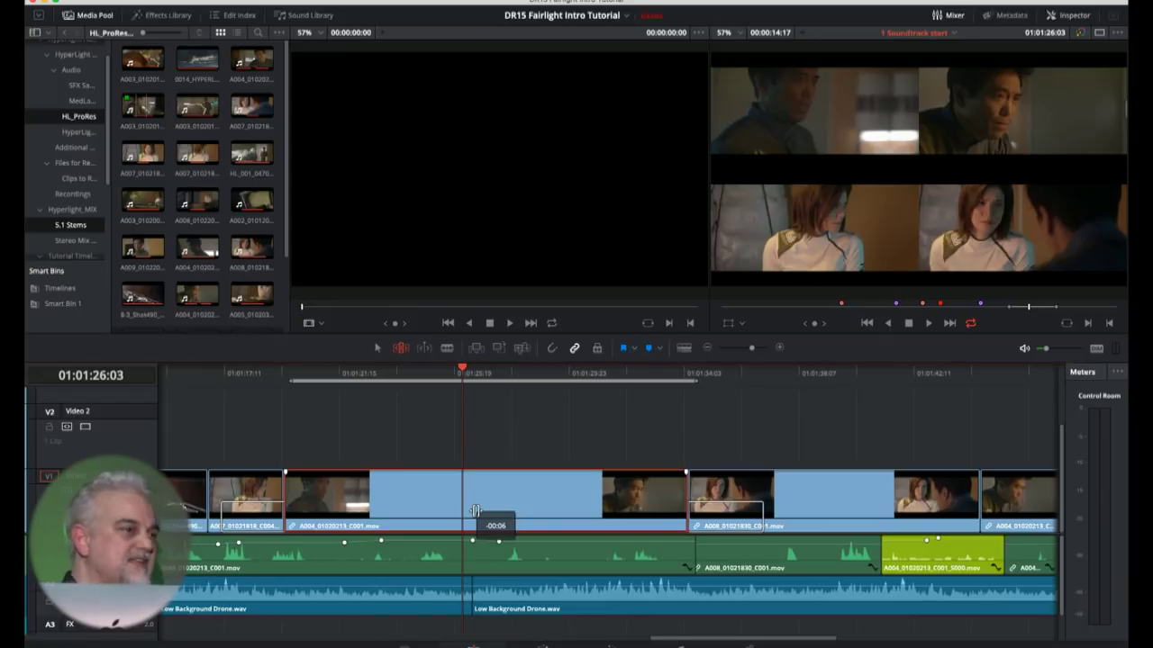
pyautogui.moveTo(476, 512); pyautogui.dragTo(478, 513)
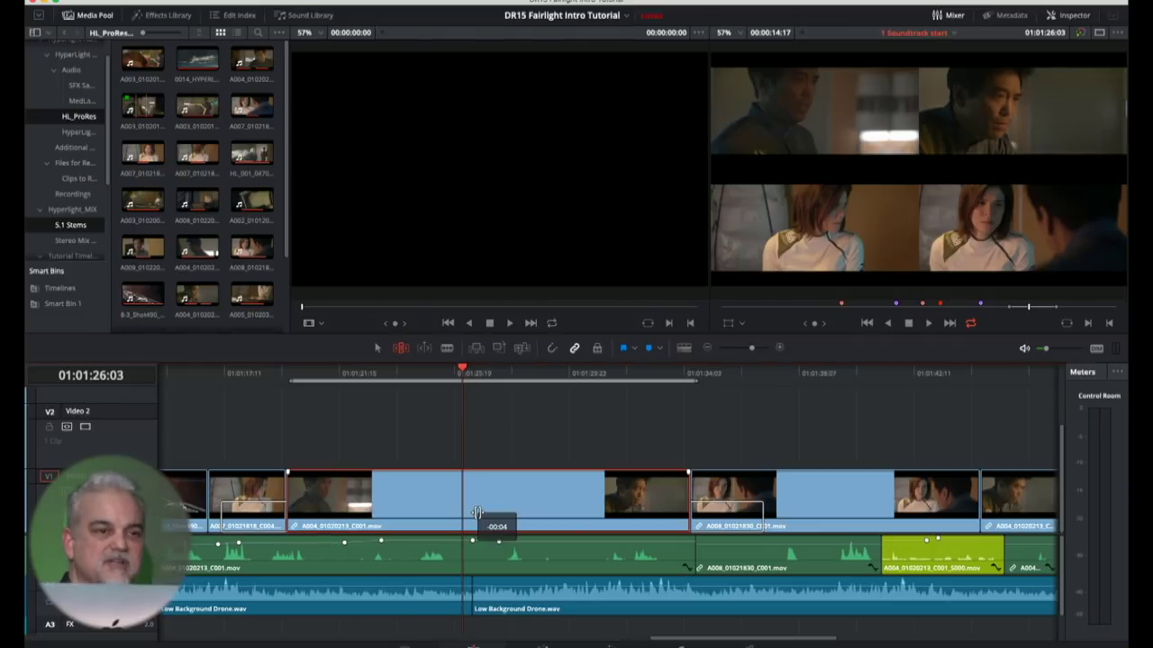
pyautogui.moveTo(477, 512); pyautogui.dragTo(477, 512)
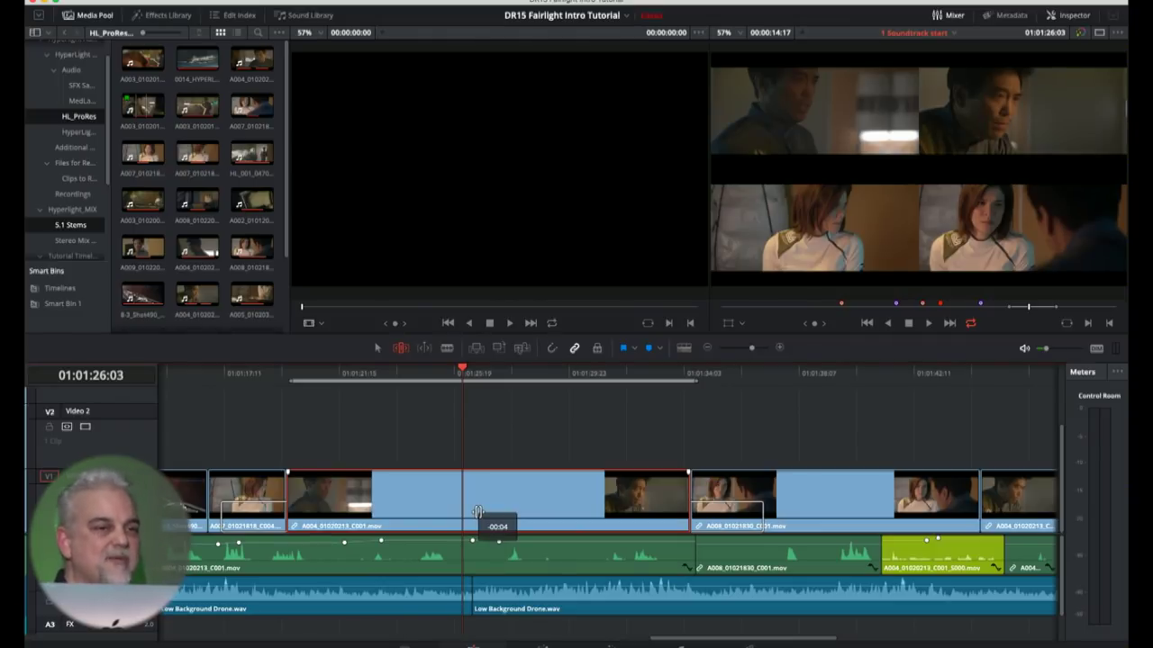
pyautogui.moveTo(477, 511); pyautogui.dragTo(480, 512)
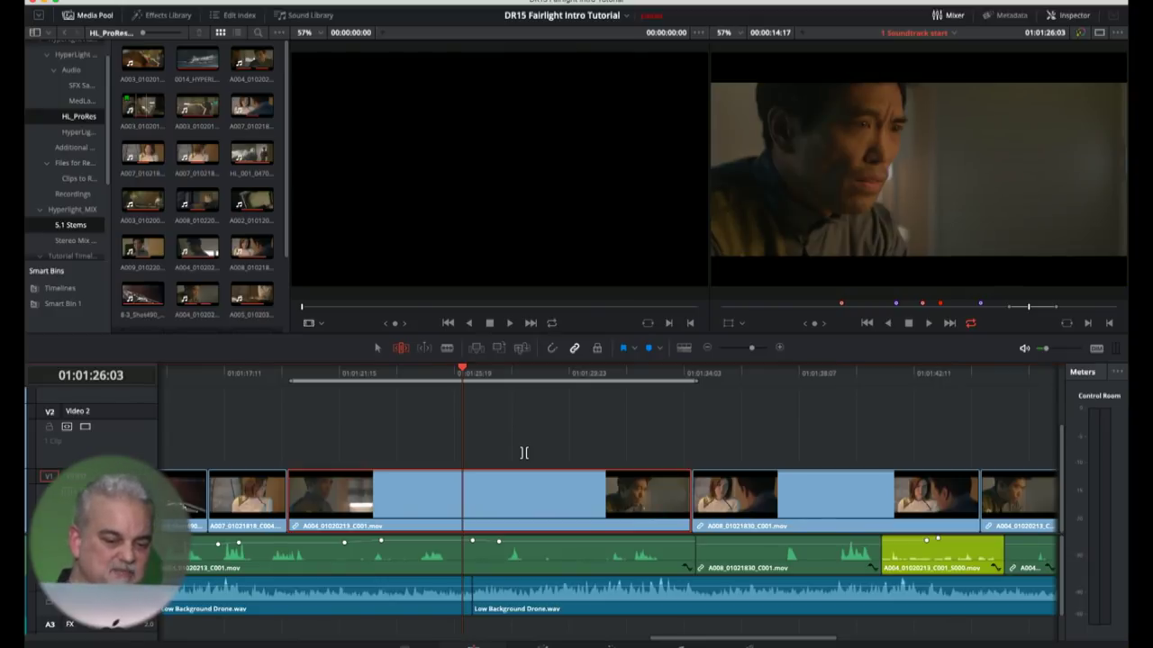
# Turn on Dynamic Trim and set it to Slide mode
pyautogui.click(425, 350)
pyautogui.press('Down')
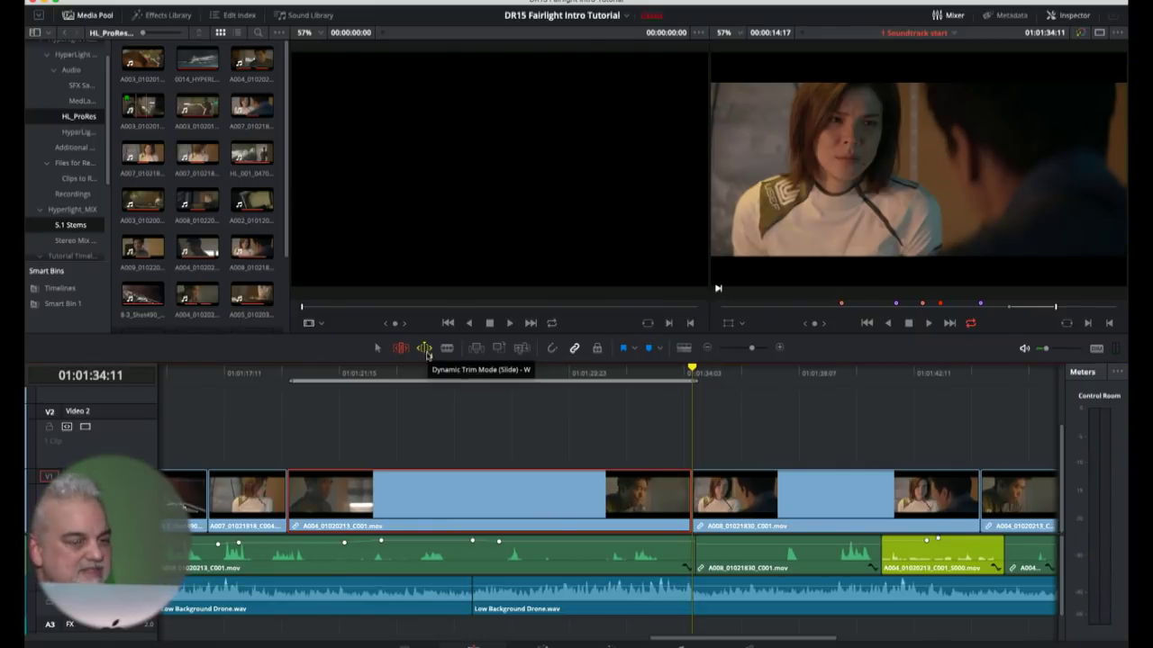
pyautogui.rightClick(429, 355)
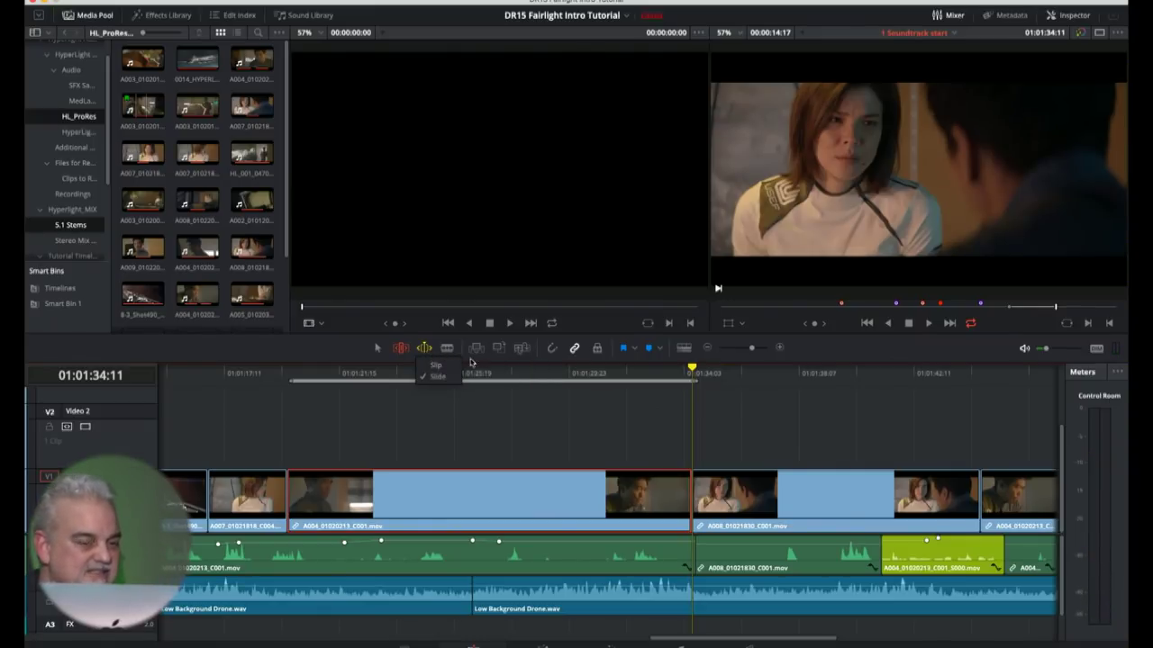
pyautogui.click(421, 351)
# From 01:01:26:07, slide the A004_01020213_C001 clip earlier and later using J/K/L playback
pyautogui.moveTo(569, 373); pyautogui.dragTo(467, 372)
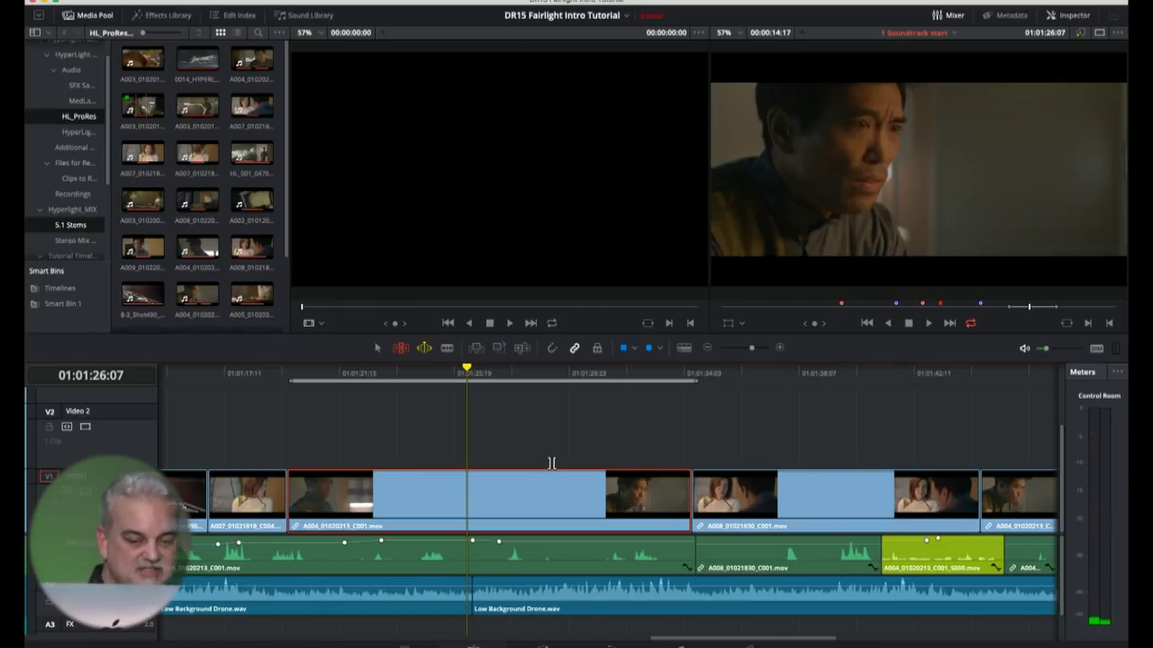
pyautogui.hotkey('shift', ',')
pyautogui.hotkey('shift', ',')
pyautogui.press('l')
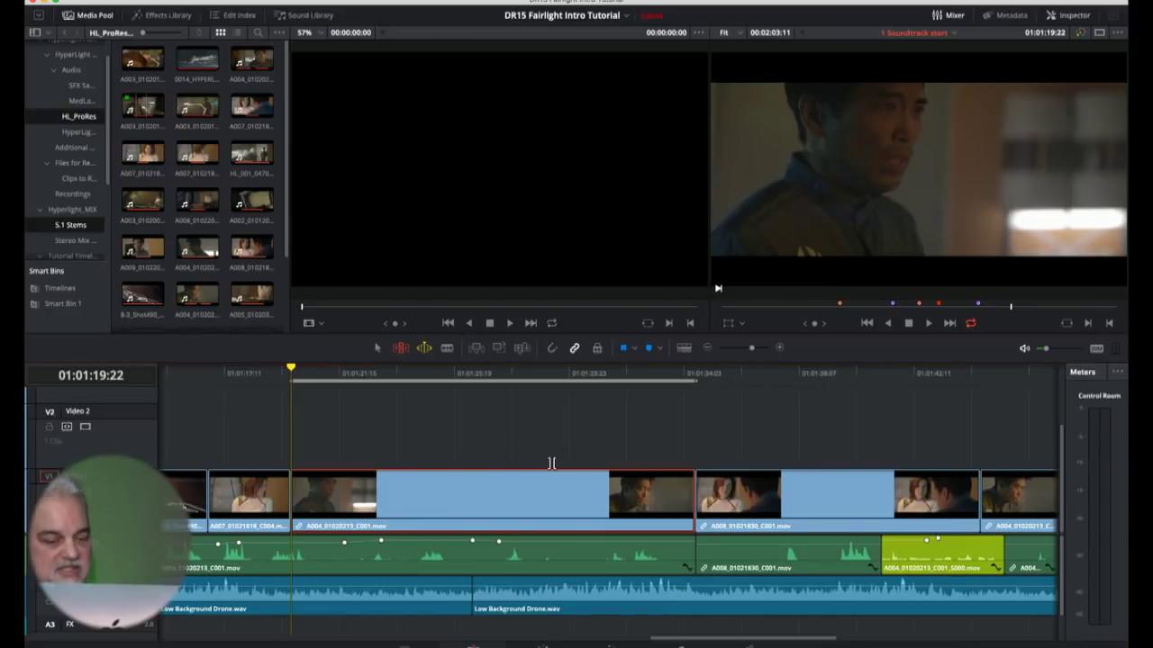
pyautogui.press('j')
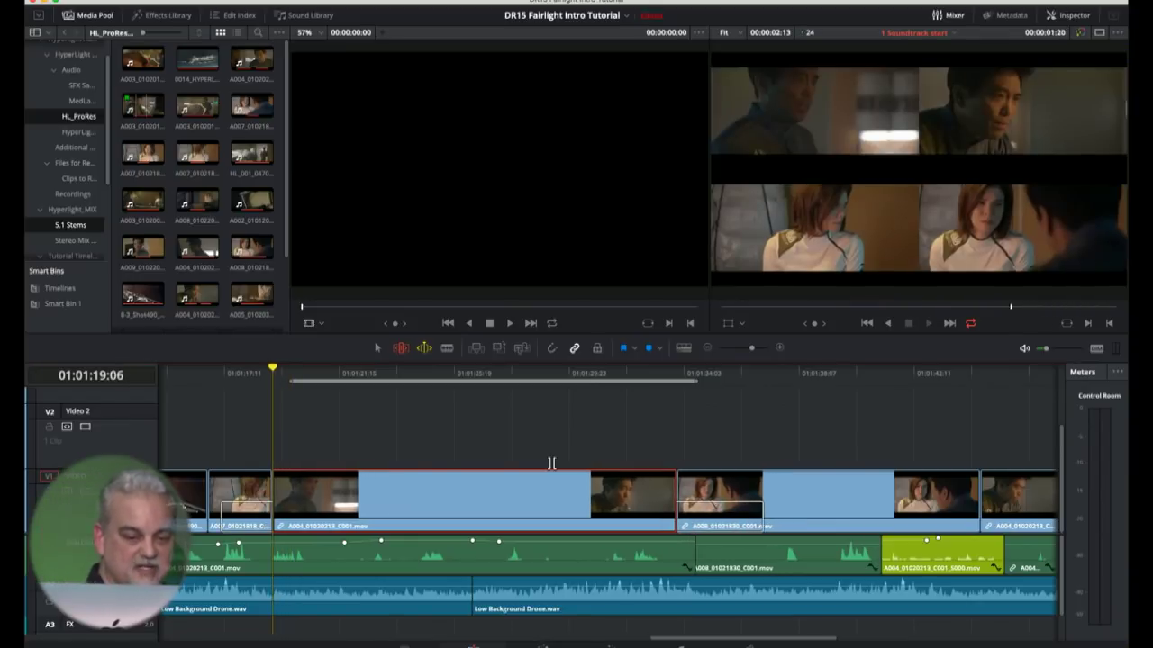
pyautogui.press('l')
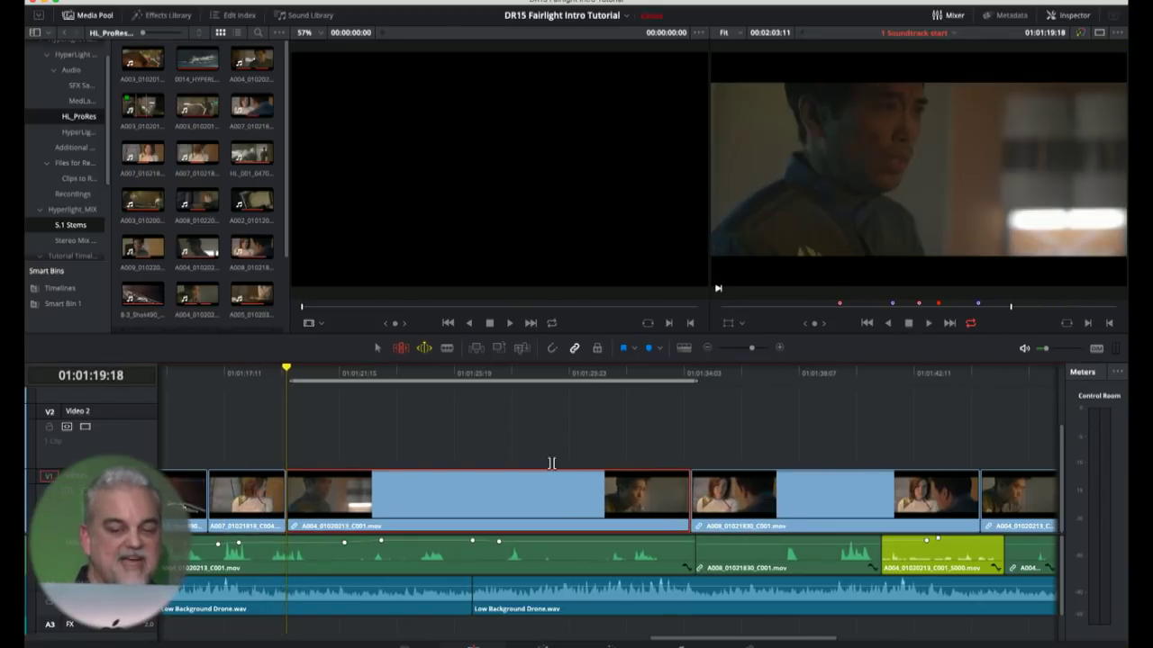
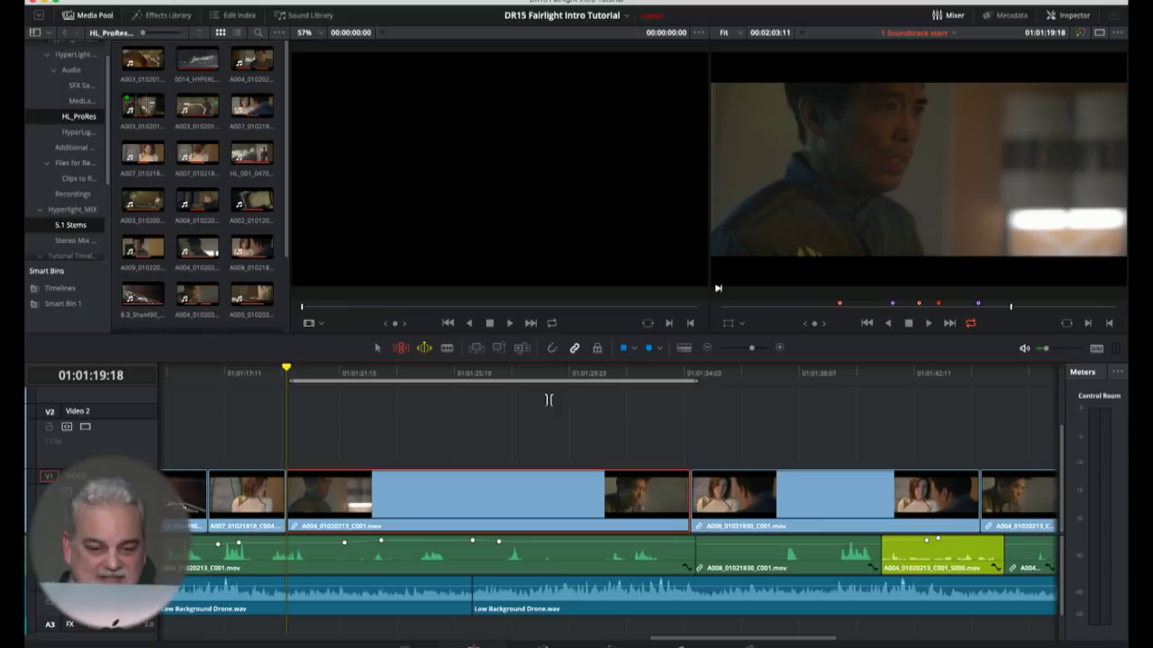
# Scrub the timeline and park the playhead at the start of the A008 clip
pyautogui.moveTo(587, 376); pyautogui.dragTo(510, 375)
pyautogui.click(750, 375)
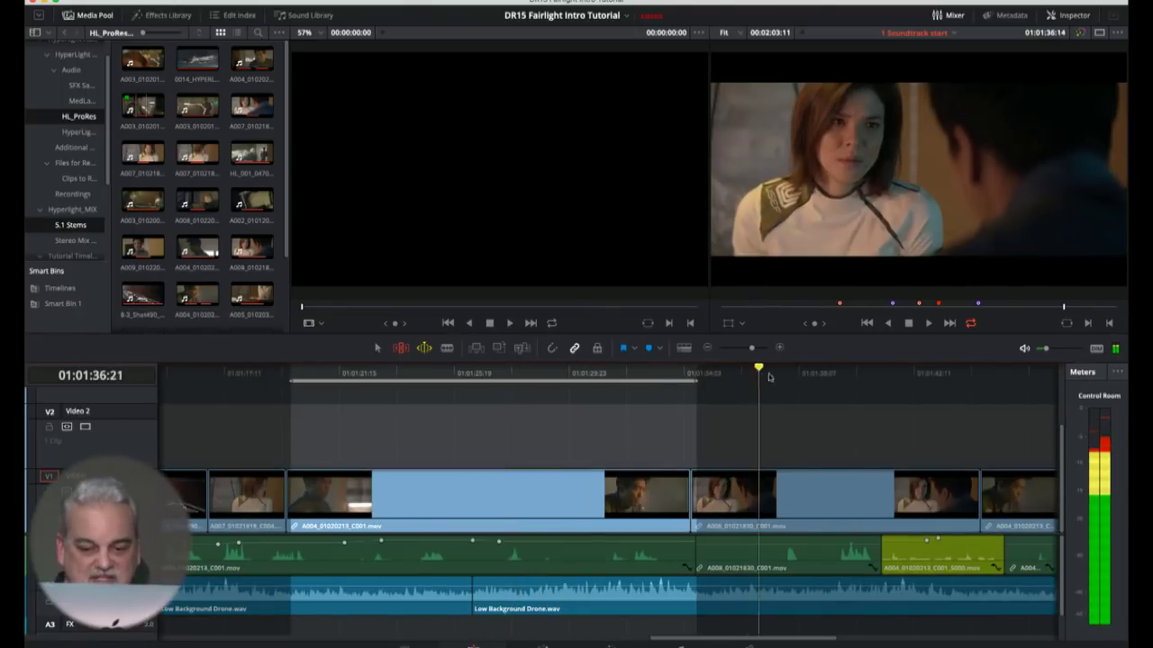
pyautogui.click(766, 377)
pyautogui.click(787, 489)
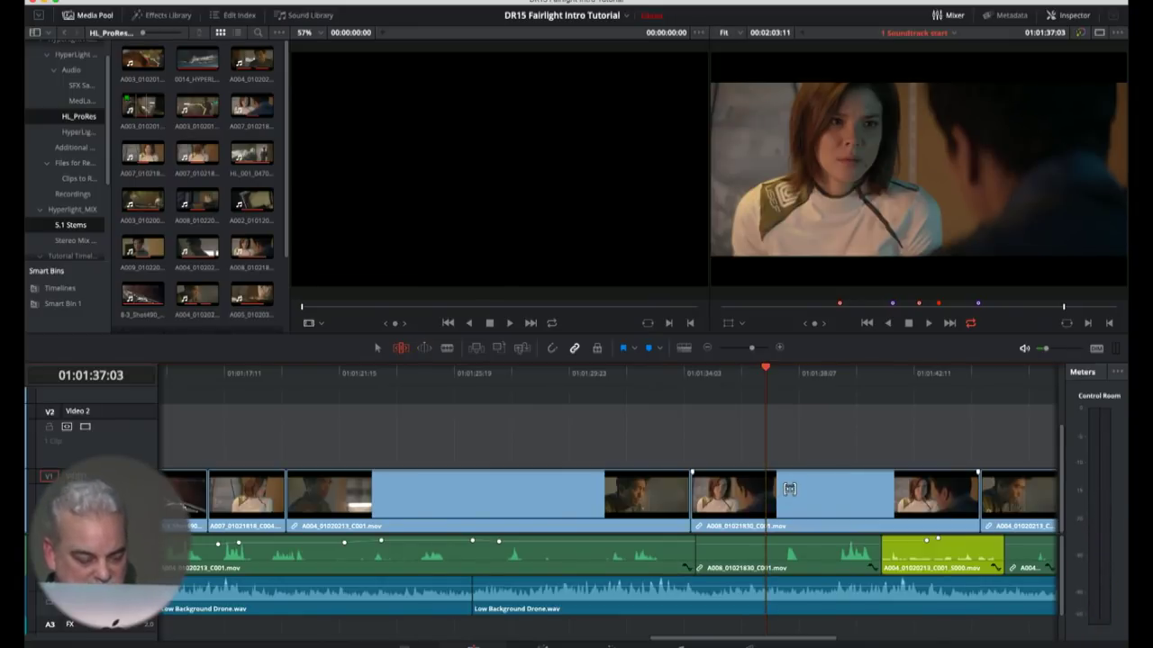
pyautogui.press('Up')
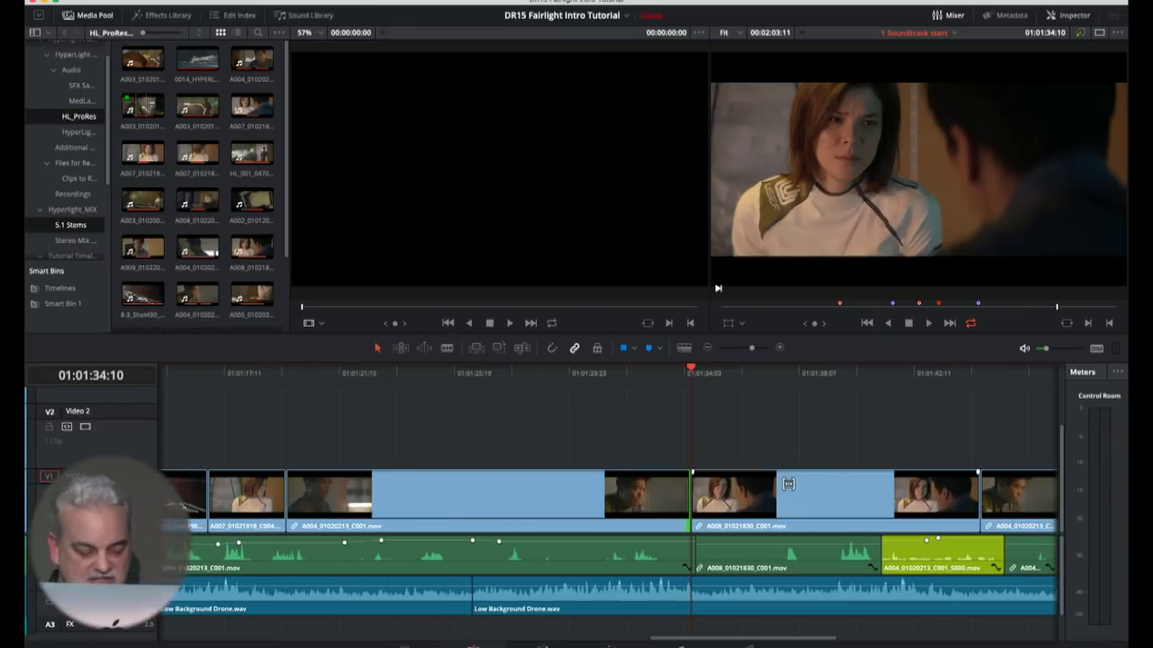
# Select clip A008_01021830_C001 with its audio and show its video properties in the Inspector
pyautogui.click(788, 485)
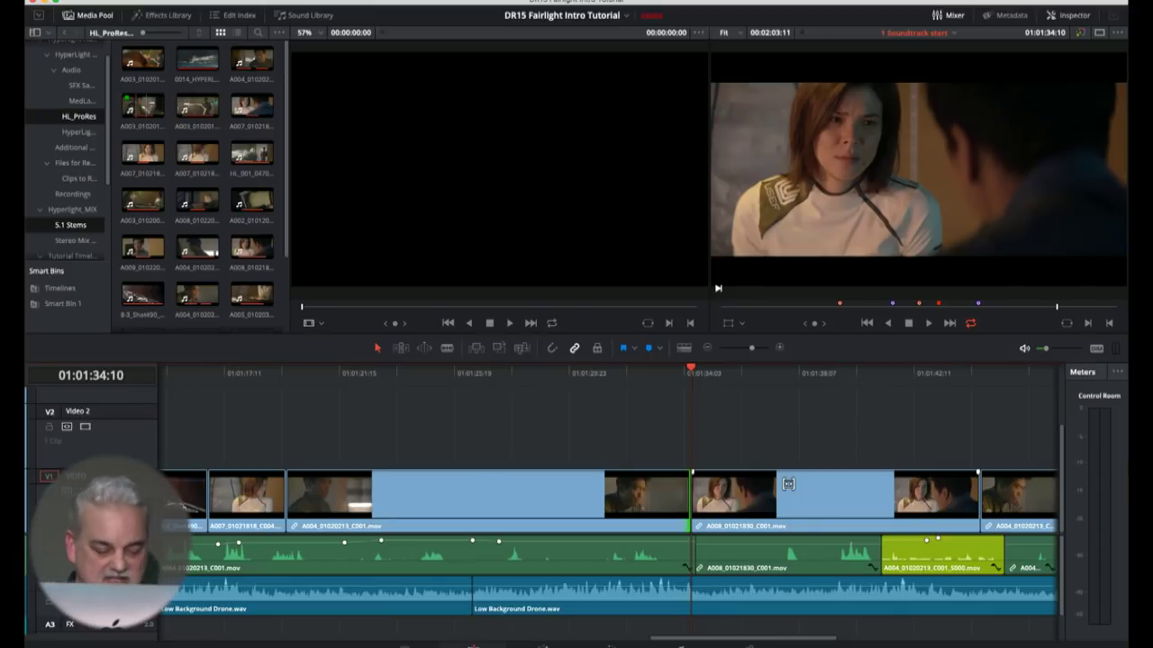
pyautogui.click(788, 484)
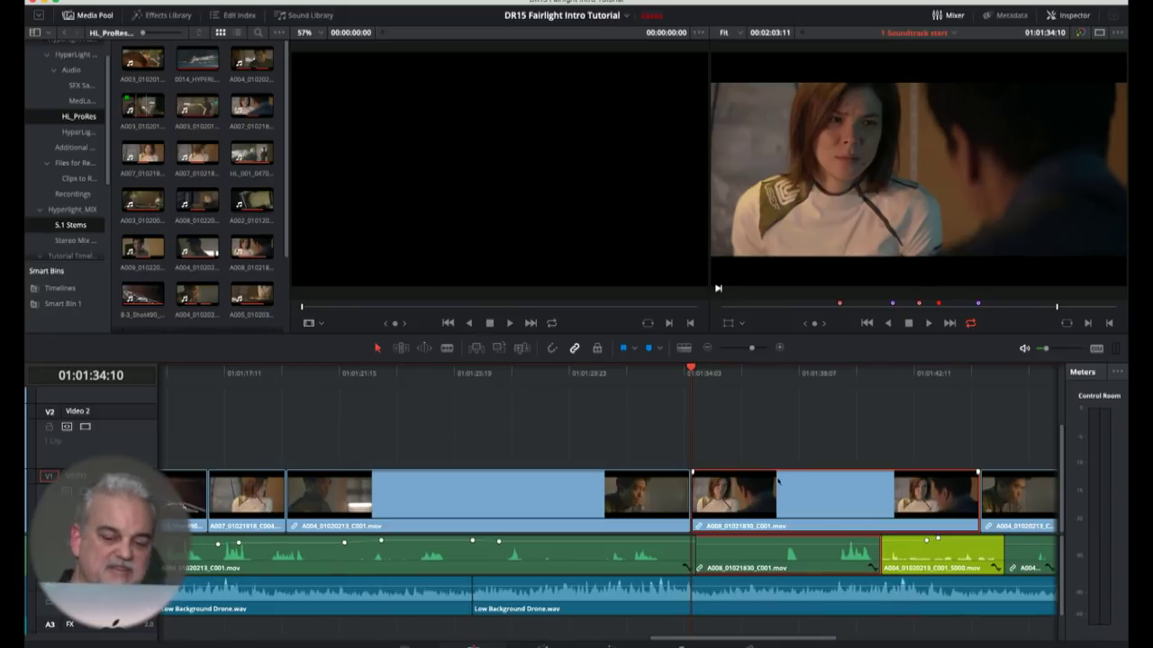
pyautogui.click(1072, 15)
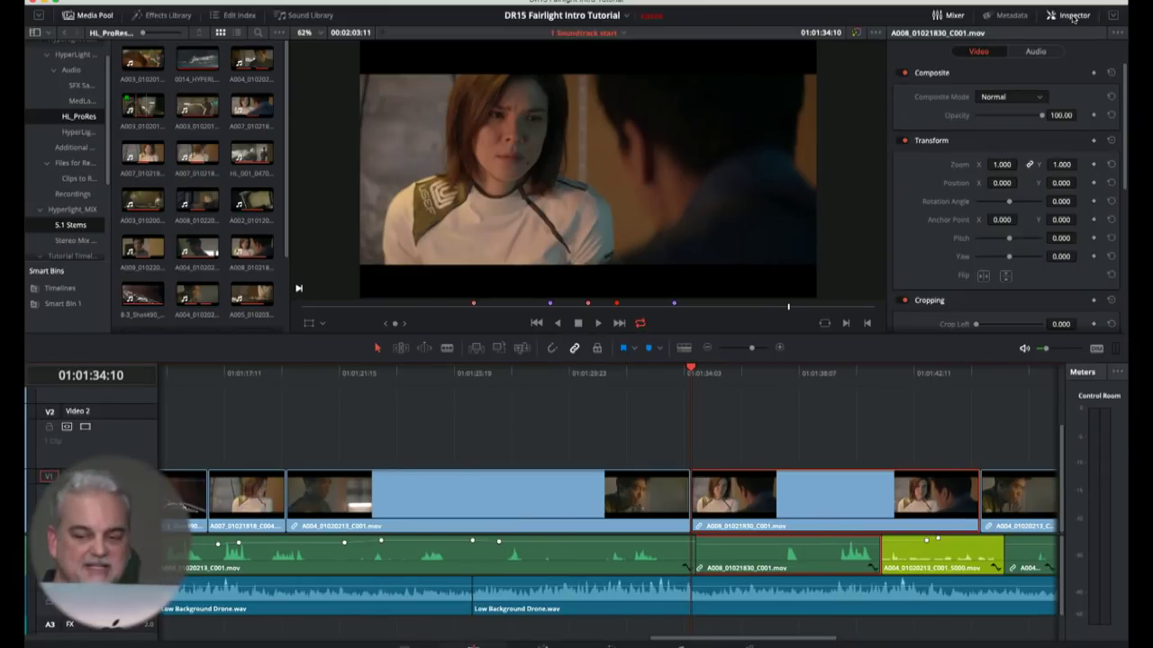
# Expand the Inspector to full height and try a Pitch tilt of 0.170 on the clip
pyautogui.click(1113, 16)
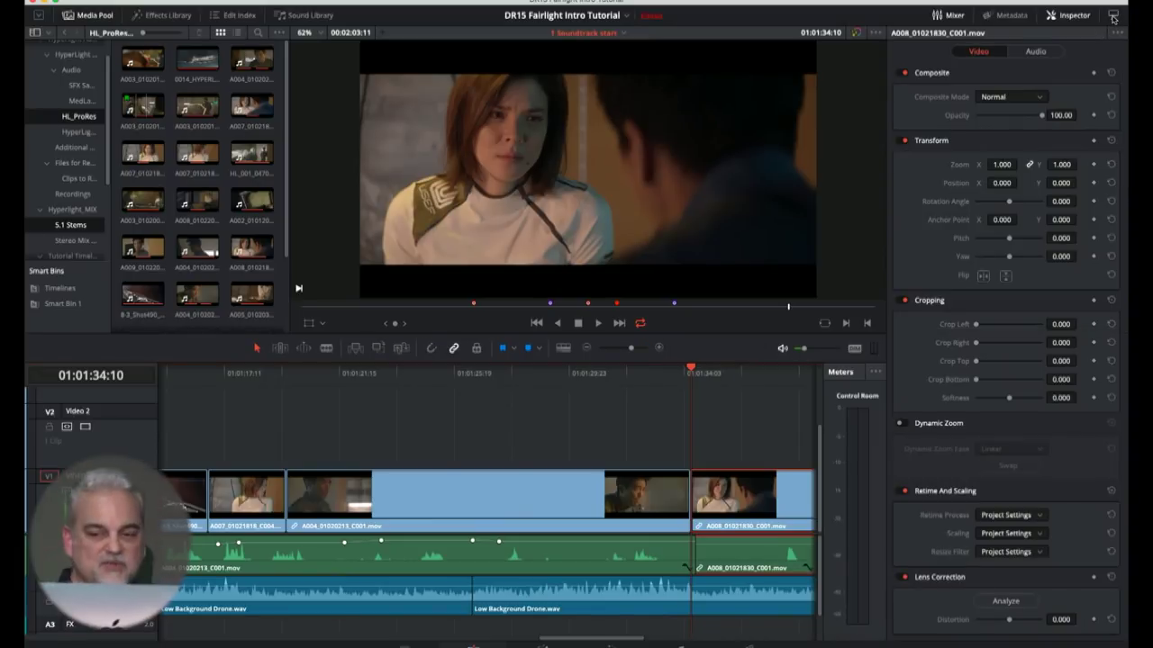
pyautogui.hscroll(3, 446, 425)
pyautogui.hscroll(2, 447, 425)
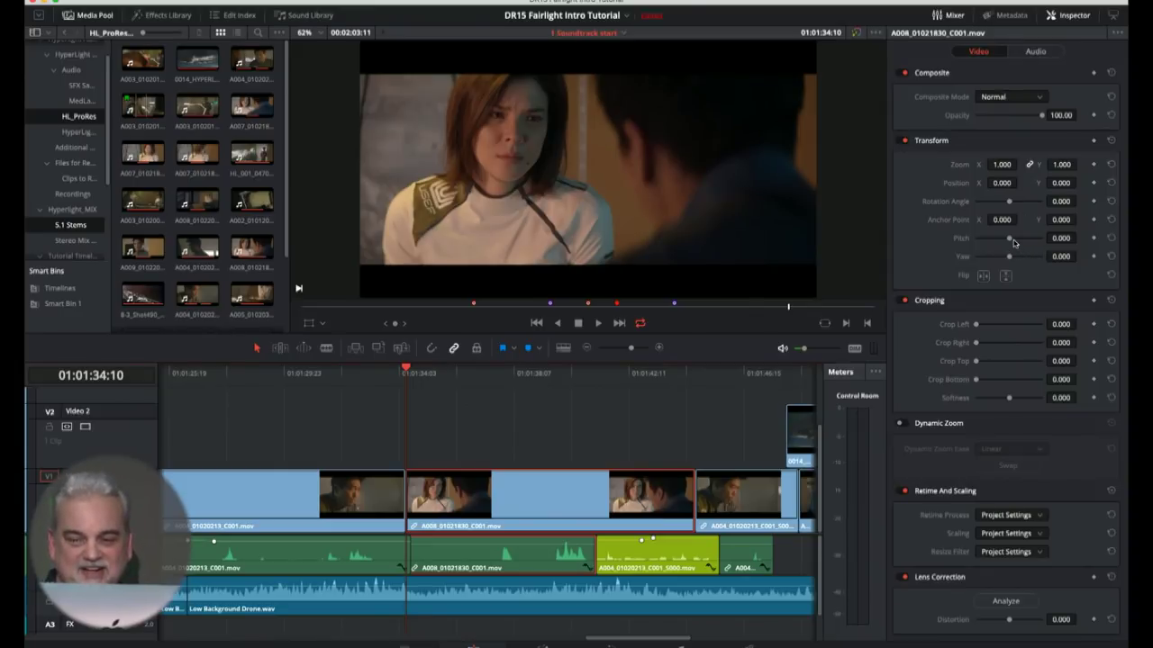
pyautogui.moveTo(1009, 238); pyautogui.dragTo(1005, 259)
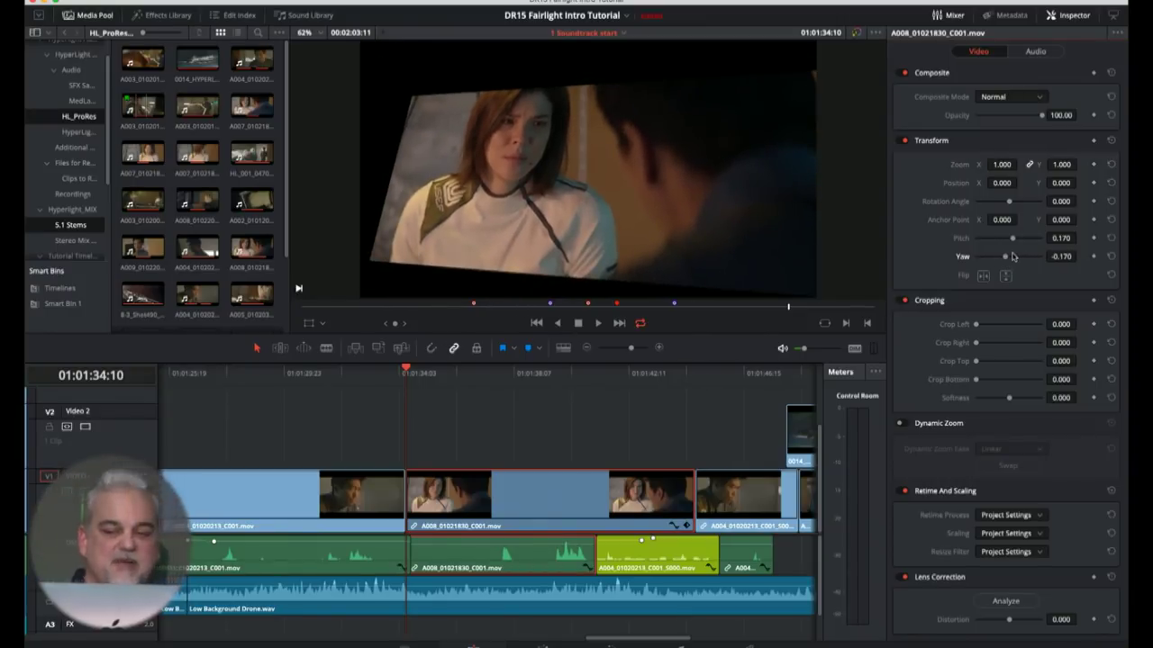
# Reset Yaw and Pitch to 0.000 and keyframe both at 01:01:34:10
pyautogui.click(1111, 258)
pyautogui.click(1111, 238)
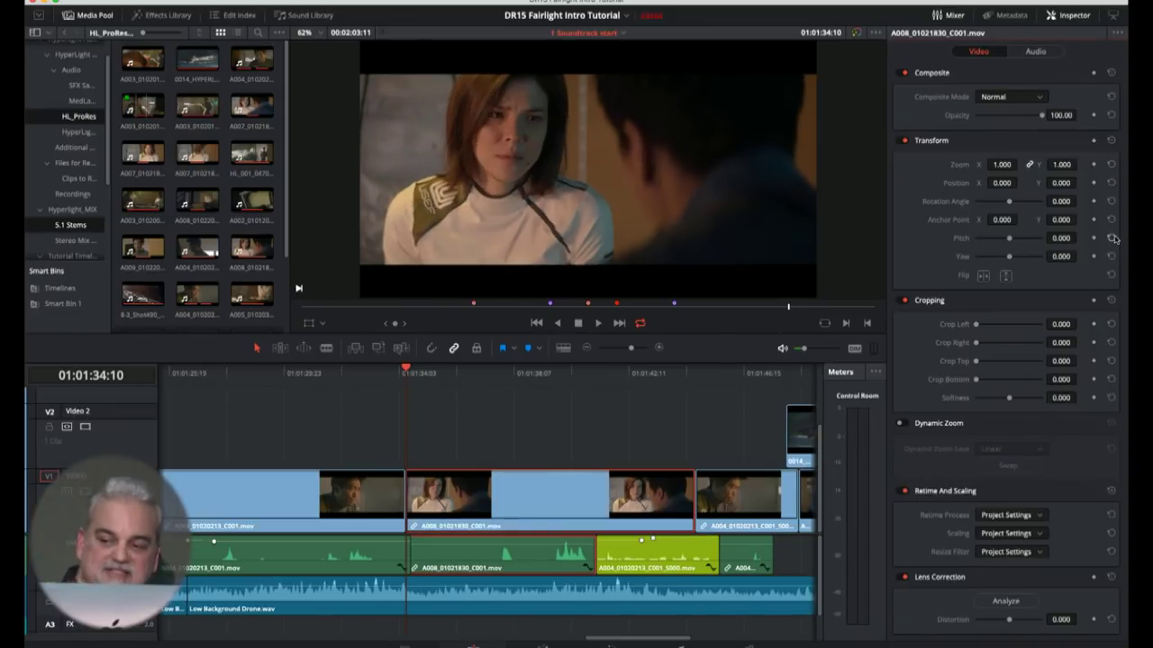
pyautogui.click(1093, 238)
pyautogui.click(1093, 256)
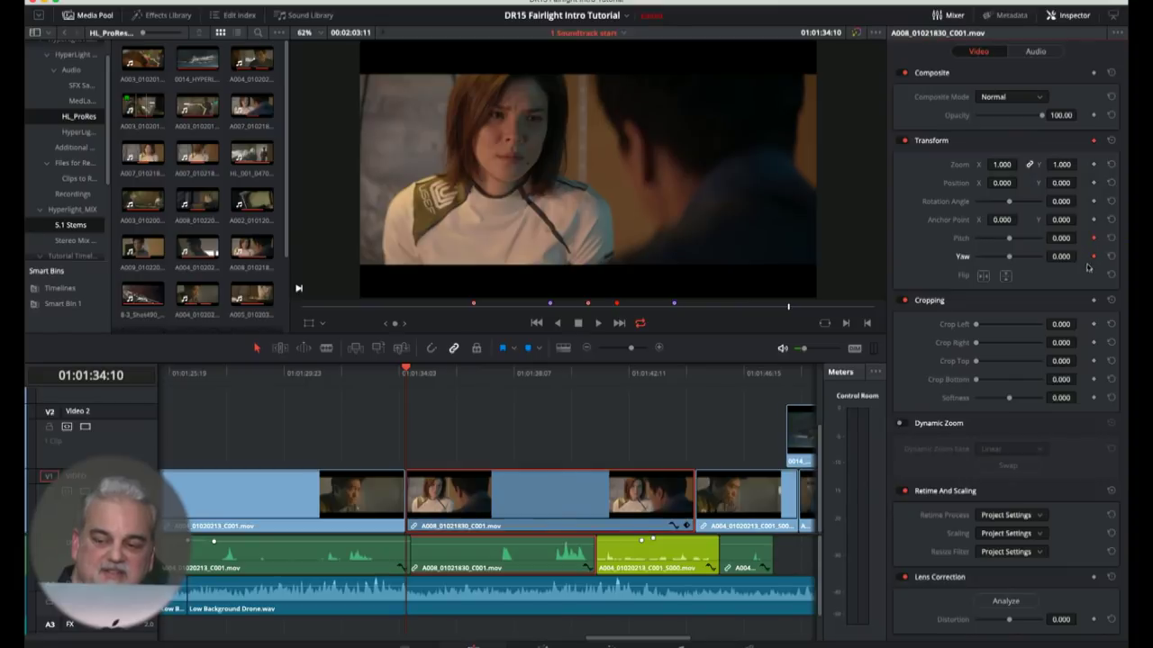
# Reset Transform, re-key Yaw and Pitch at 0.000, and reveal the clip's keyframe track
pyautogui.click(1111, 141)
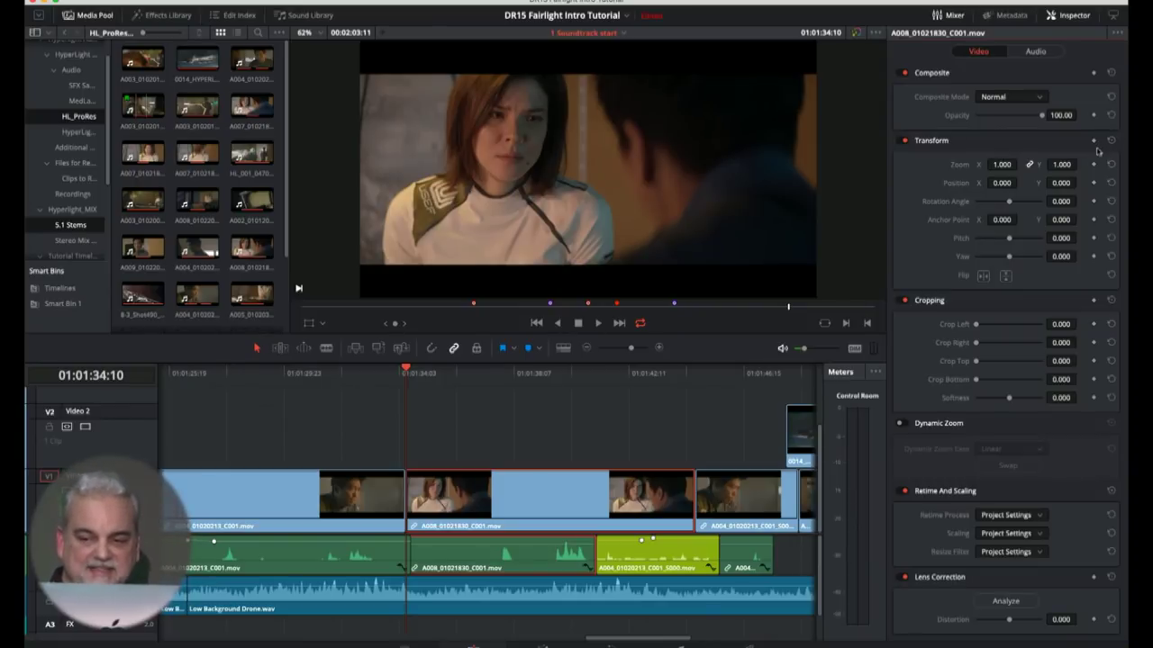
pyautogui.click(1093, 257)
pyautogui.click(1094, 239)
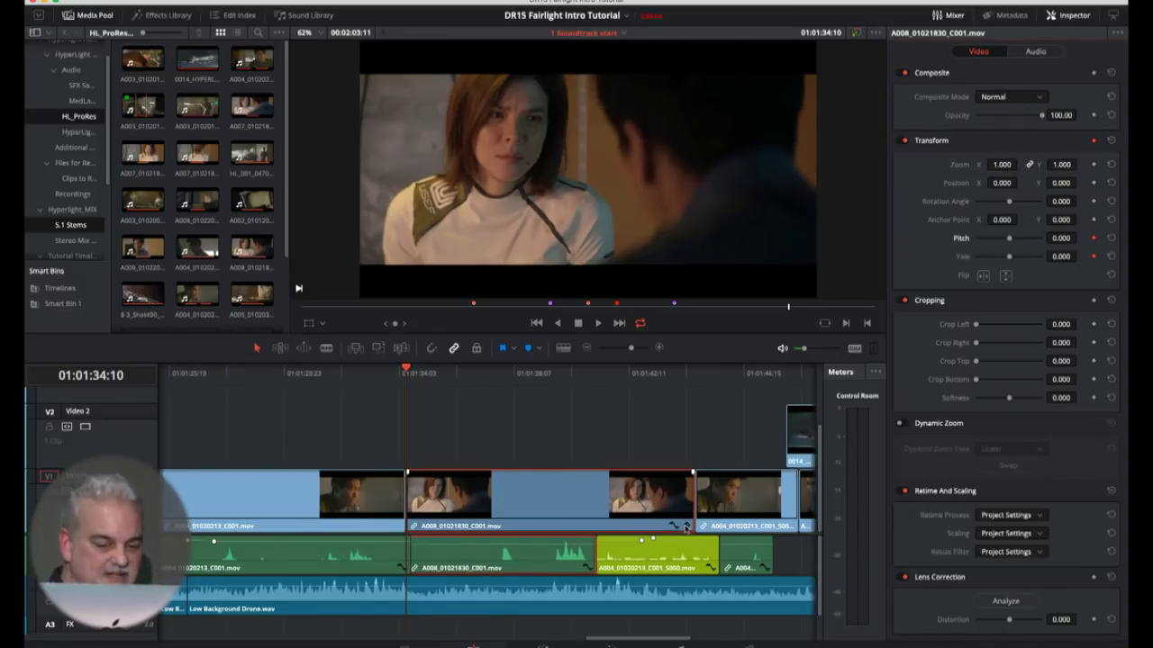
pyautogui.click(686, 526)
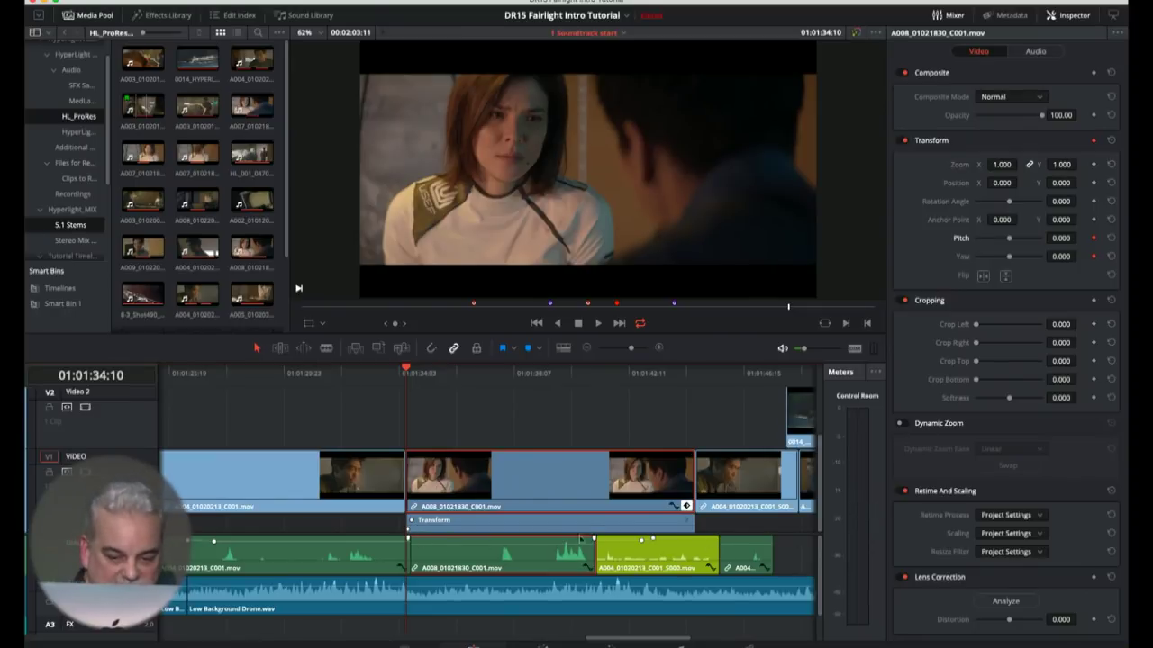
# Set an end Pitch keyframe of 0.404 just before the clip's end at 01:01:44:23
pyautogui.click(669, 384)
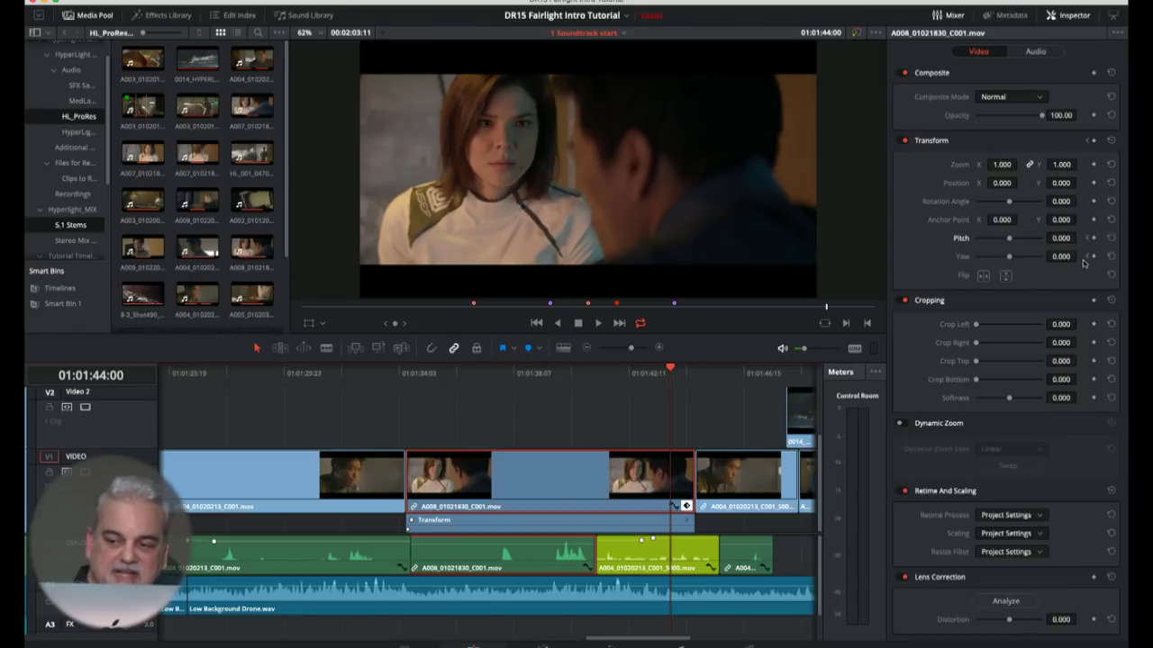
pyautogui.press('Up')
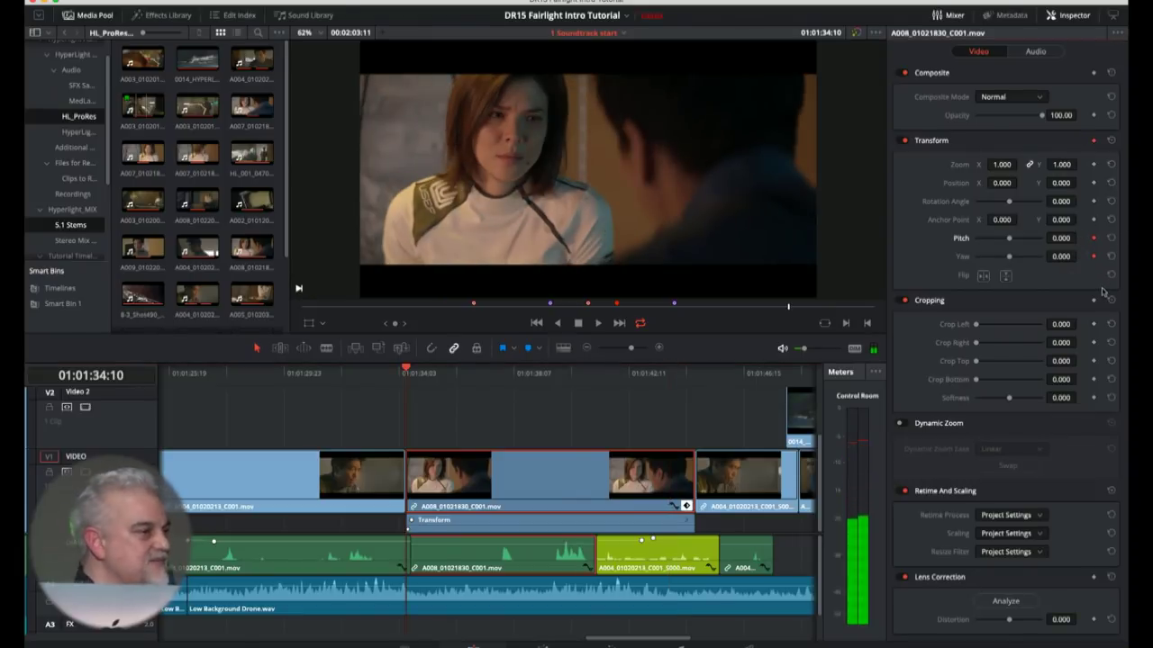
pyautogui.press('Down')
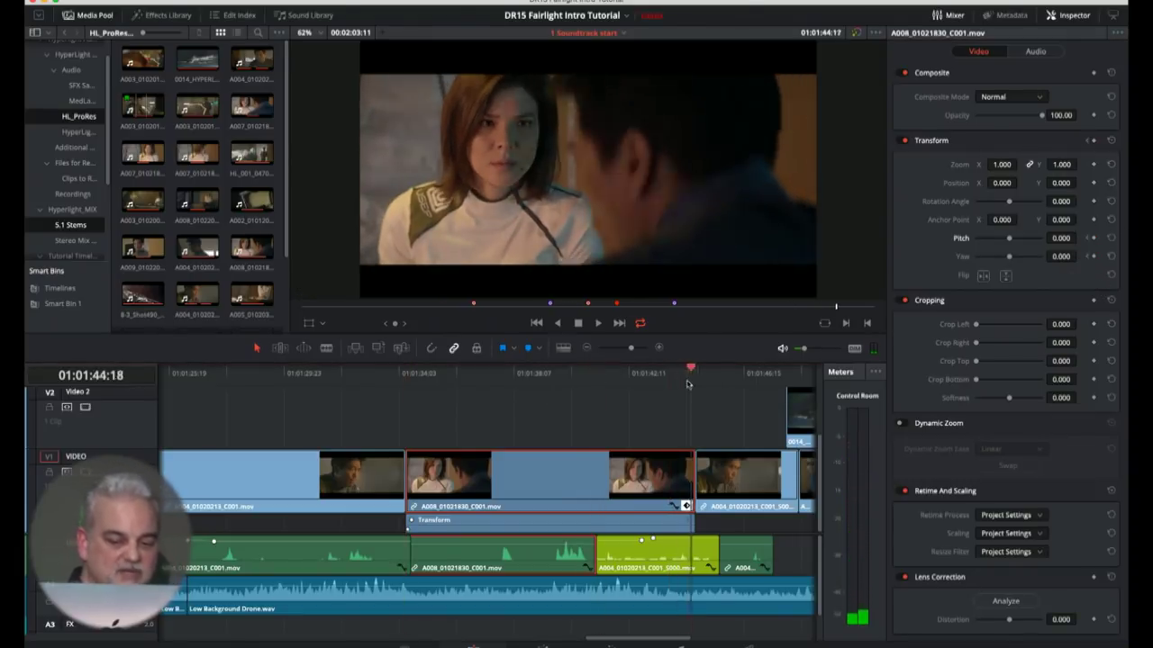
pyautogui.hotkey('shift', 'Left')
pyautogui.press('Left')
pyautogui.press('Left')
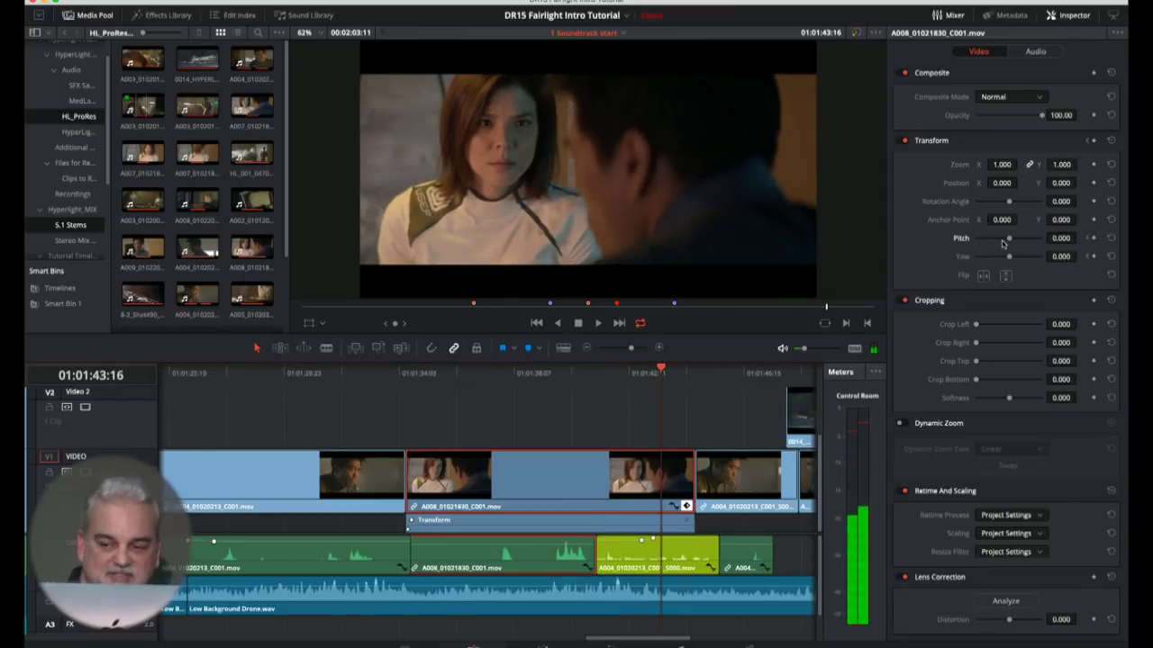
pyautogui.moveTo(1008, 238); pyautogui.dragTo(1017, 238)
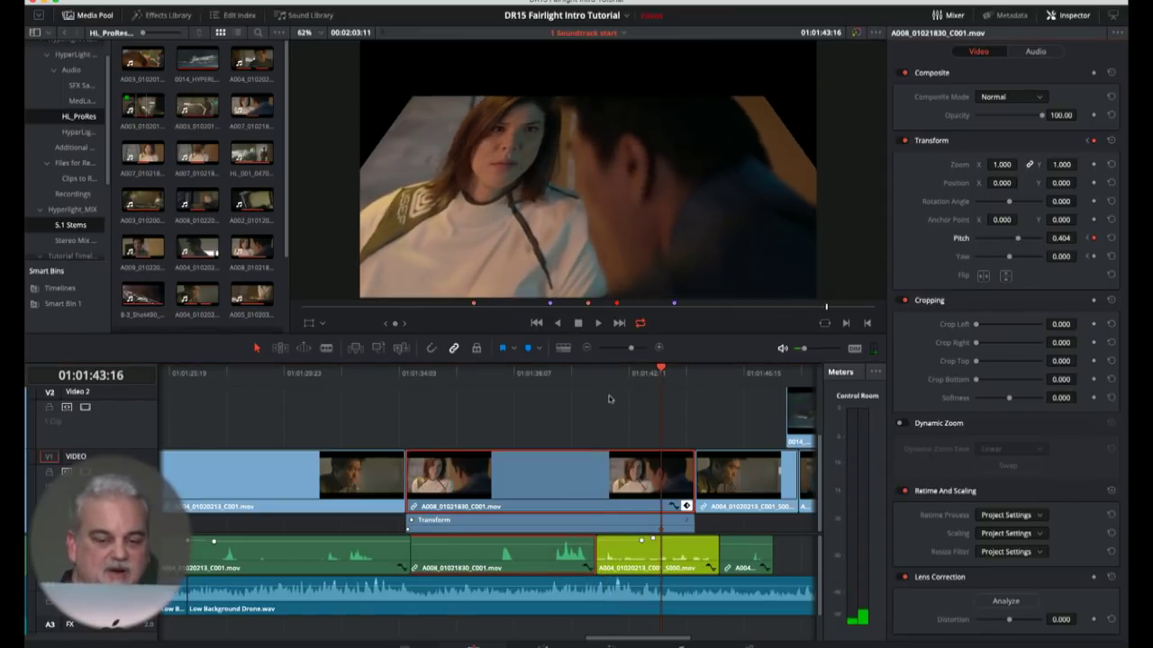
# Play the animated tilt from near the clip start and mark the clip as the range
pyautogui.moveTo(623, 383); pyautogui.dragTo(430, 378)
pyautogui.press('space')
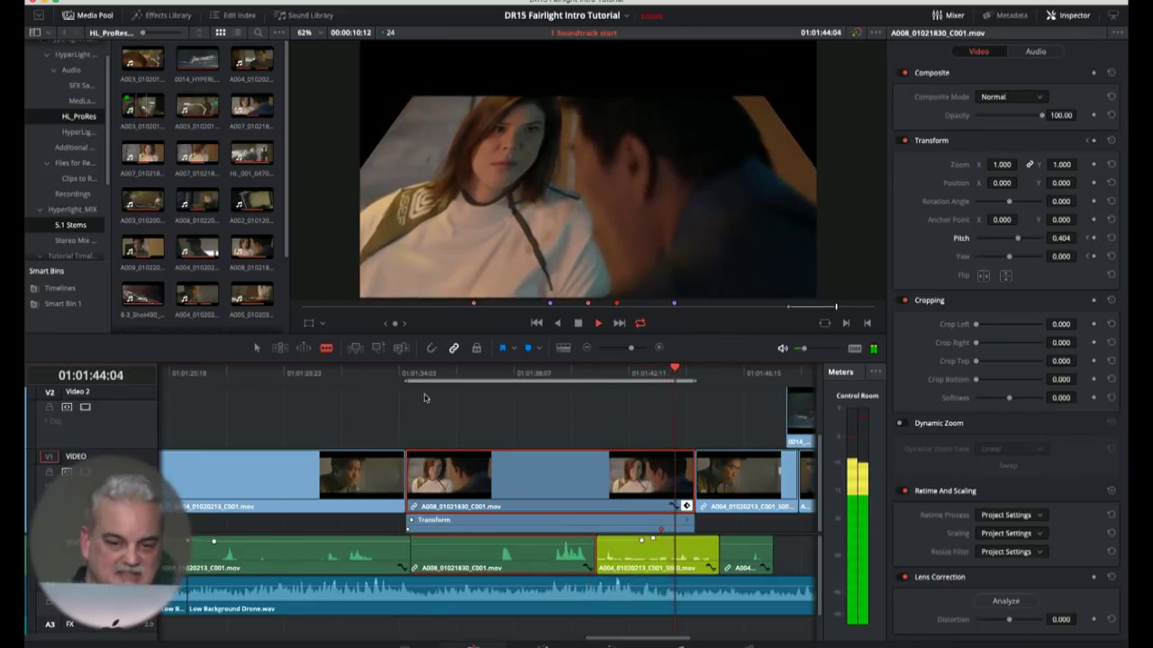
pyautogui.press('space')
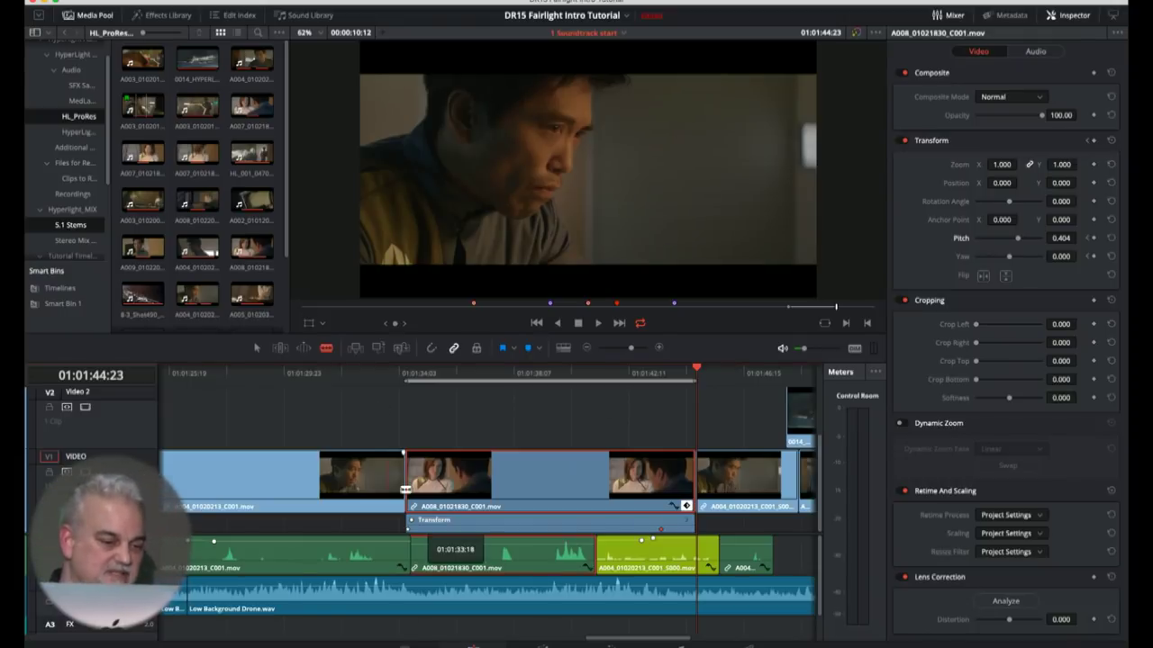
pyautogui.hotkey('ctrl', 'z')
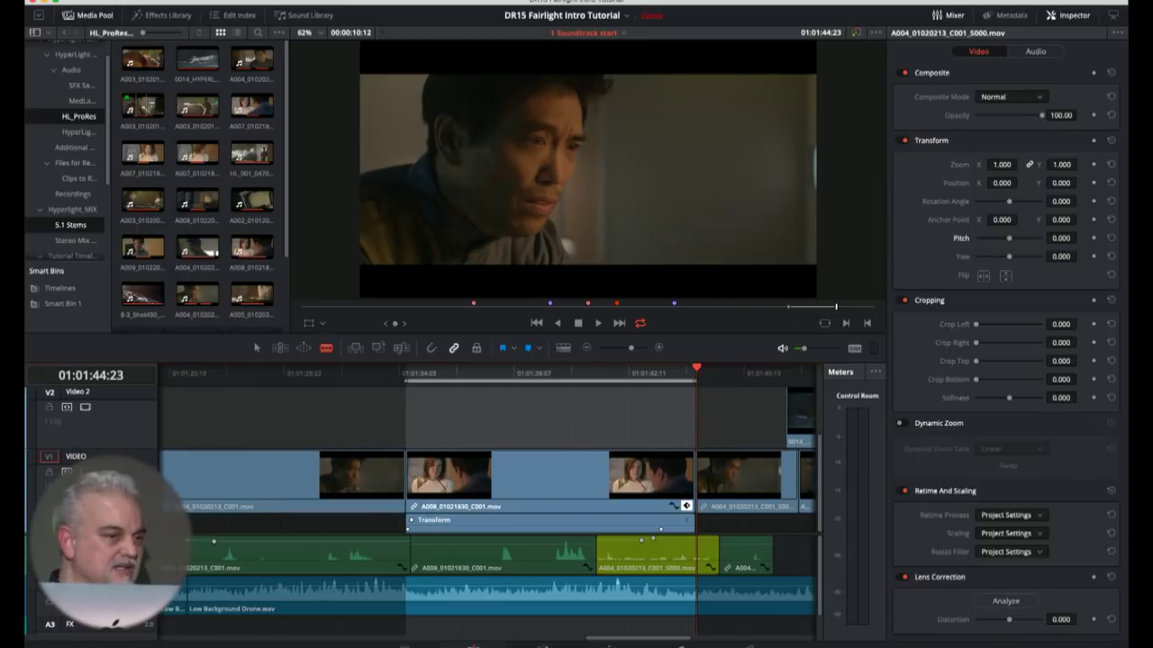
# Check the System Memory and GPU preferences, keeping GPU processing mode on Auto, then close them
pyautogui.click(99, 0)
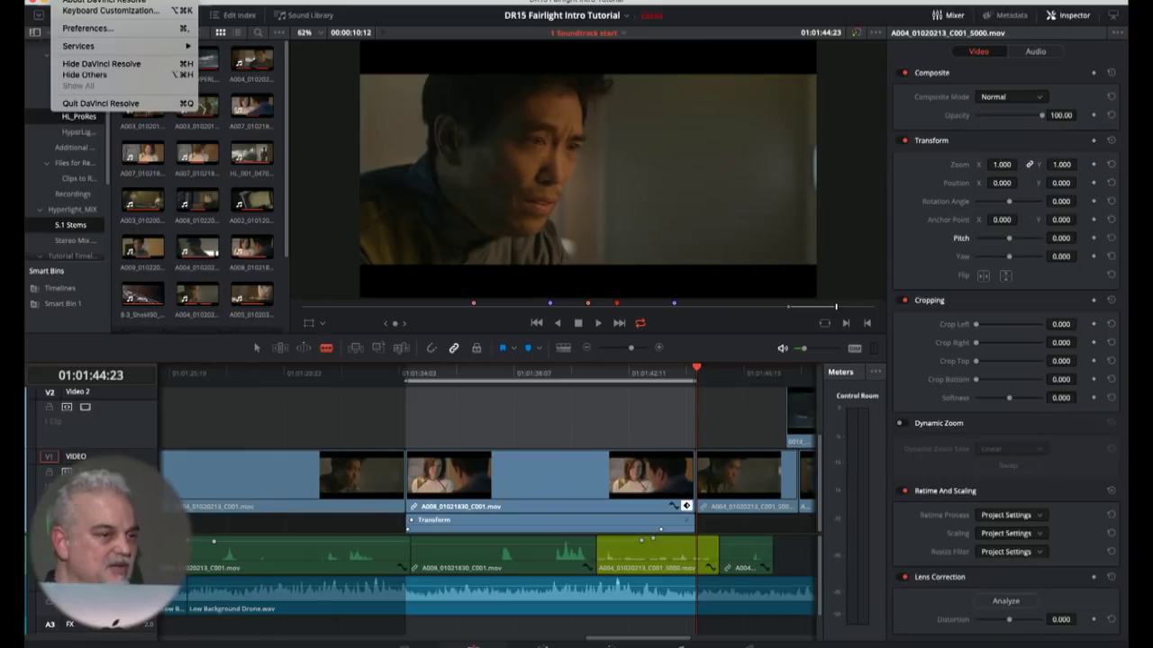
pyautogui.click(86, 28)
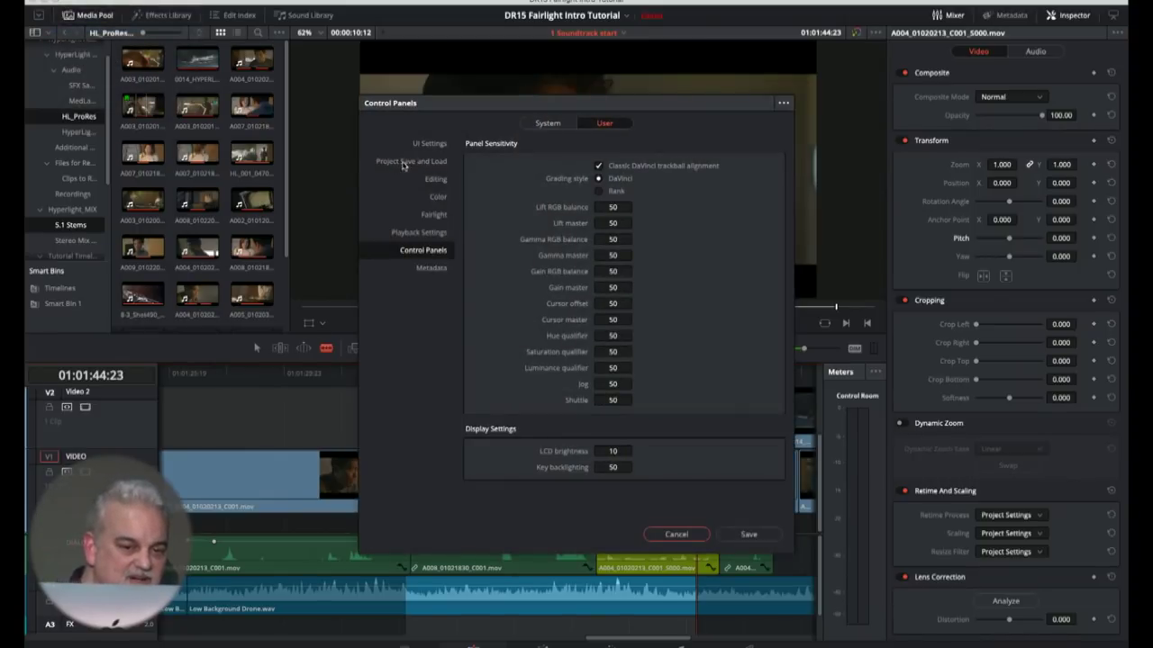
pyautogui.click(543, 123)
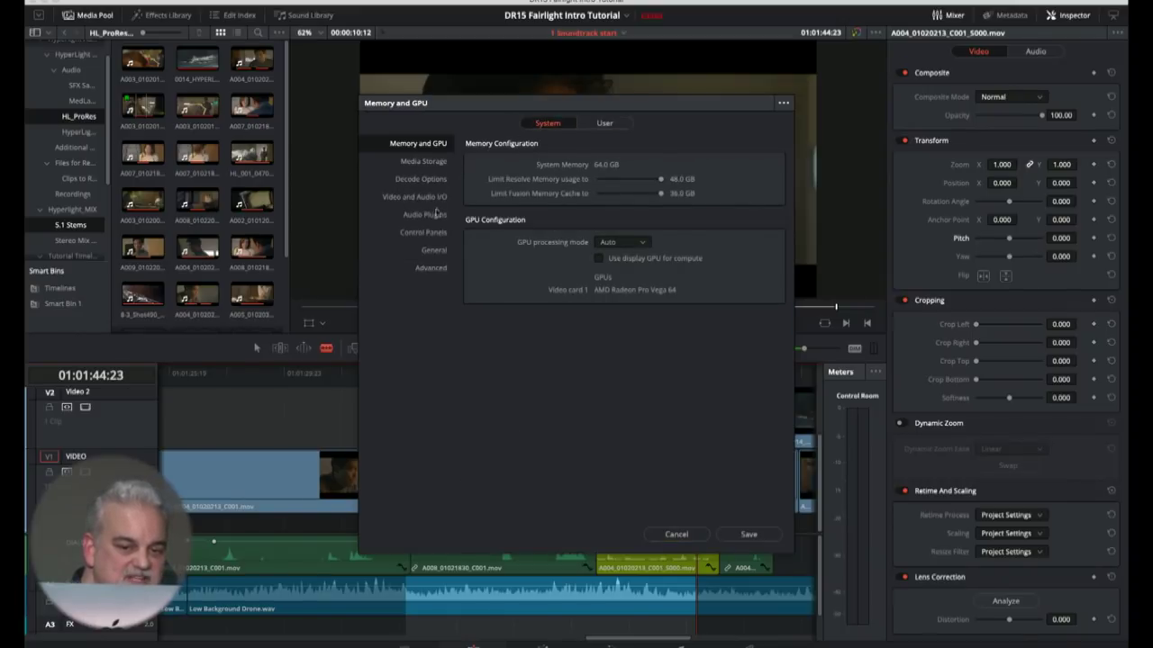
pyautogui.click(645, 244)
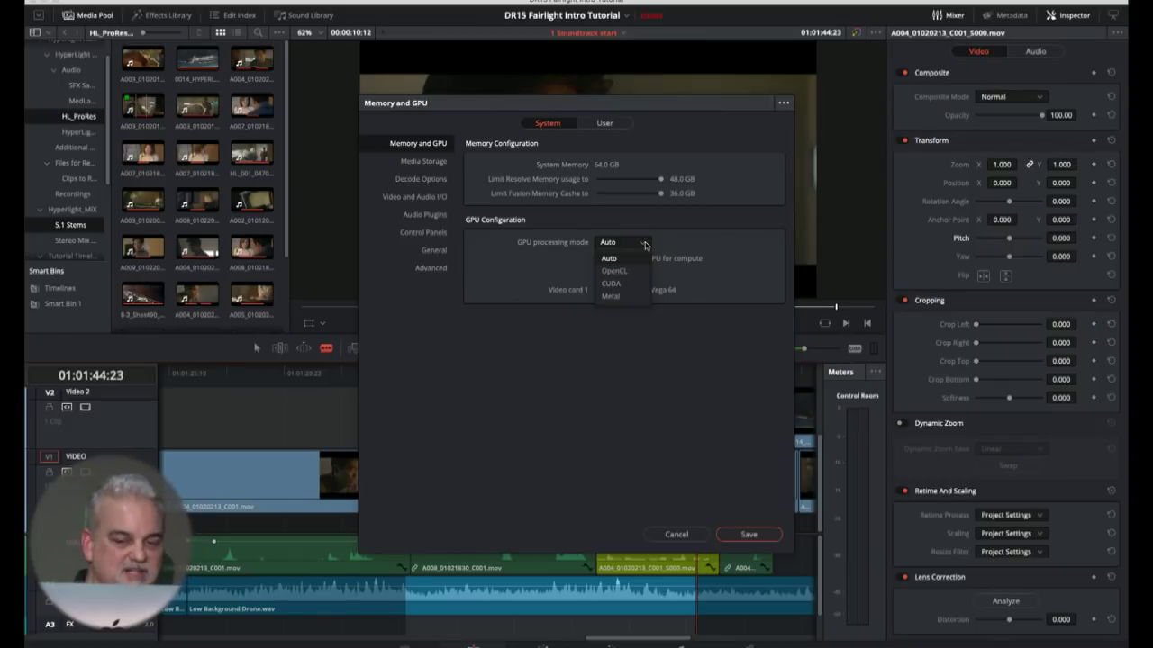
pyautogui.click(645, 241)
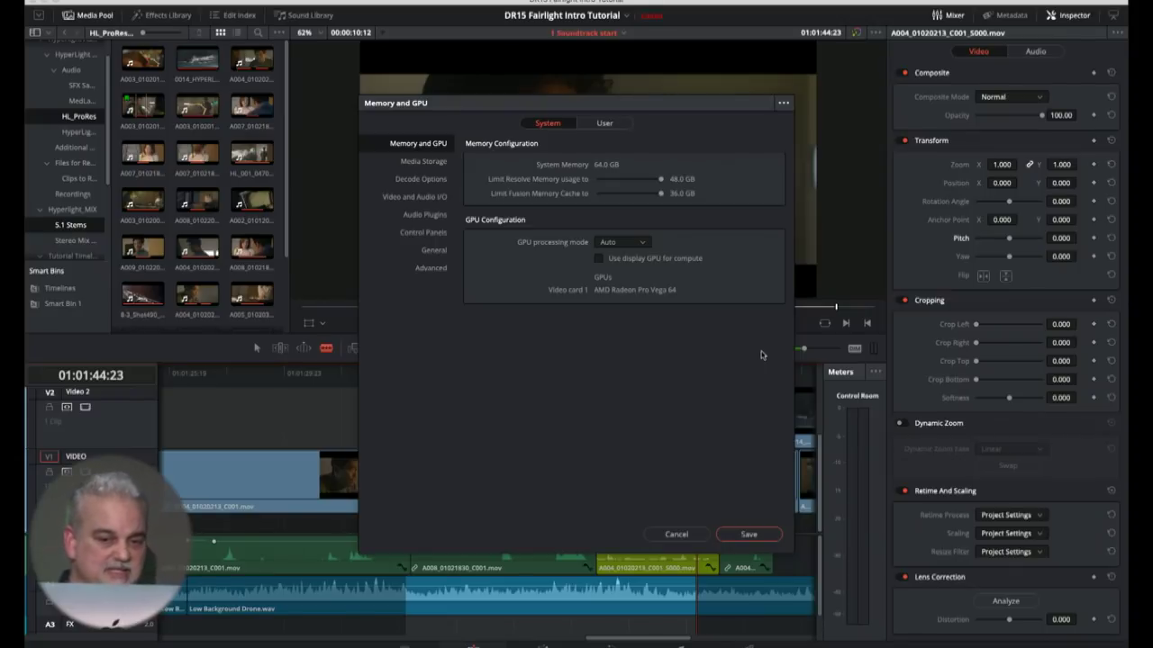
pyautogui.click(674, 534)
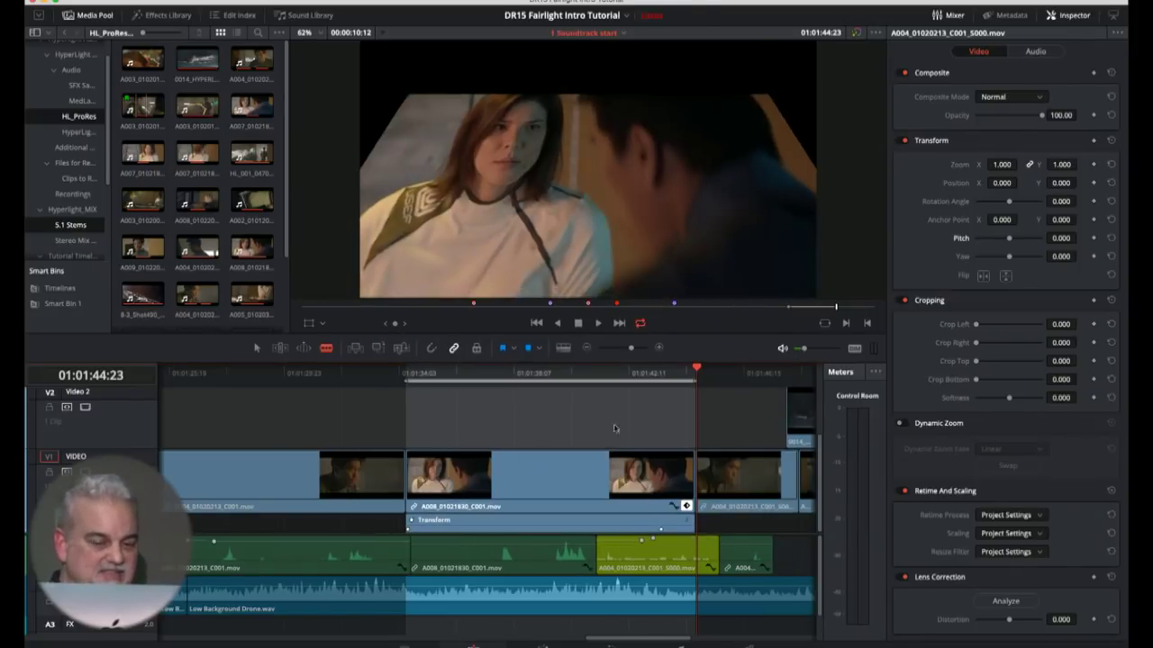
# Review the Pitch tilt by playing forward and backward from 01:01:35:18, then from 01:01:40:14
pyautogui.click(442, 376)
pyautogui.press('space')
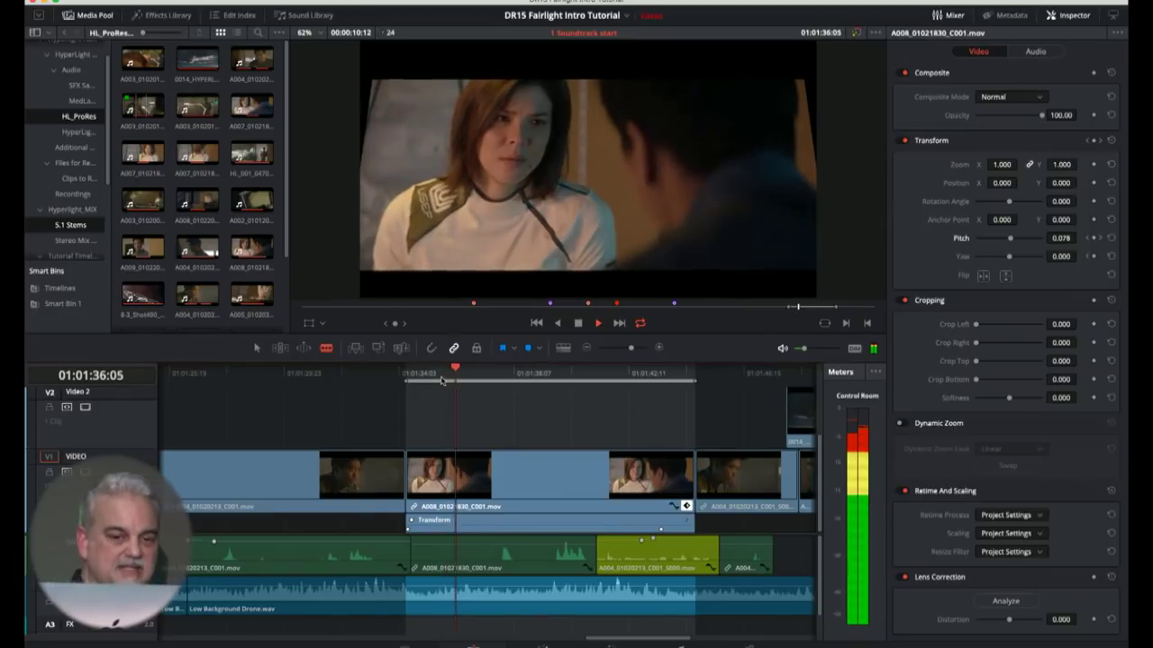
pyautogui.press('space')
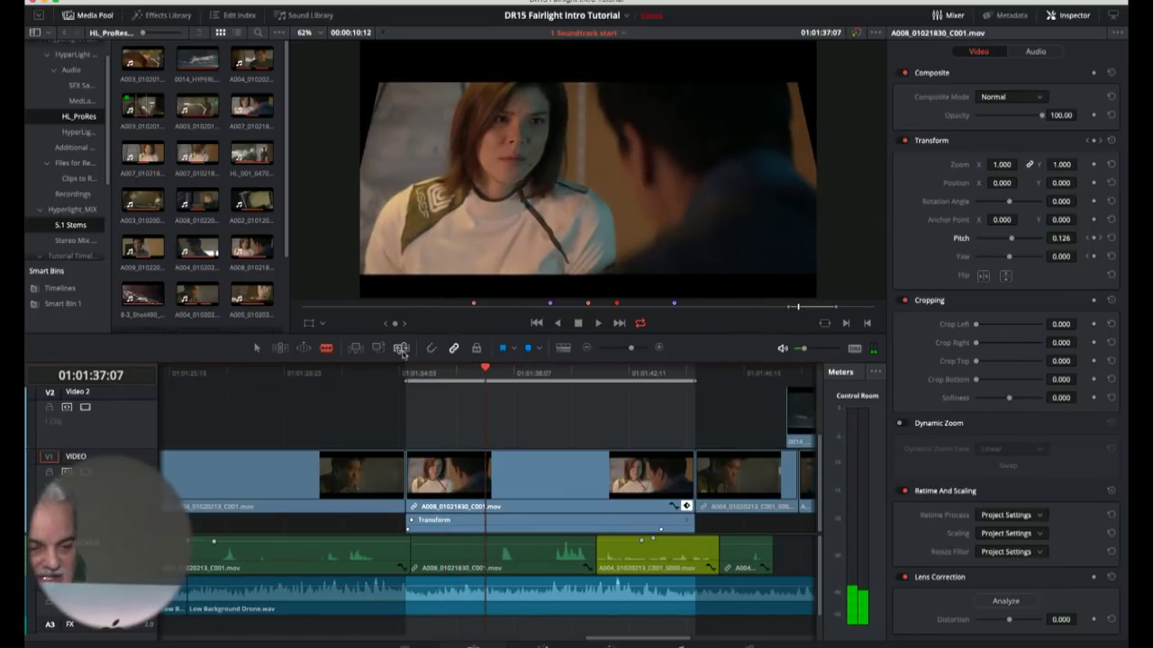
pyautogui.press('j')
pyautogui.press('space')
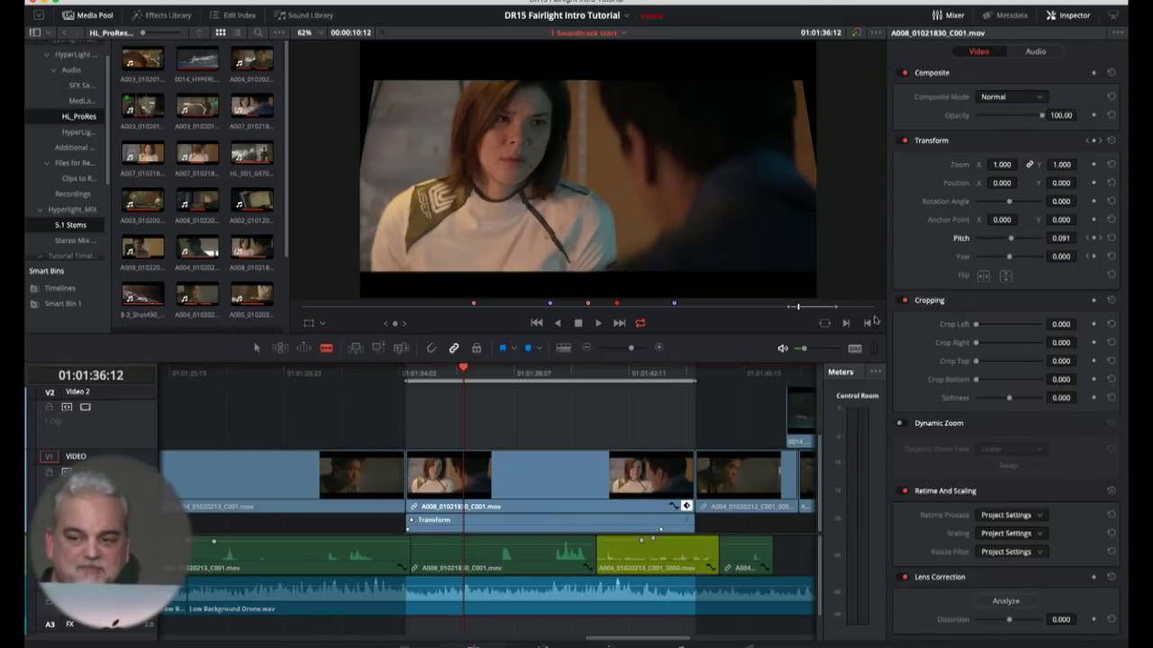
pyautogui.click(577, 374)
pyautogui.press('space')
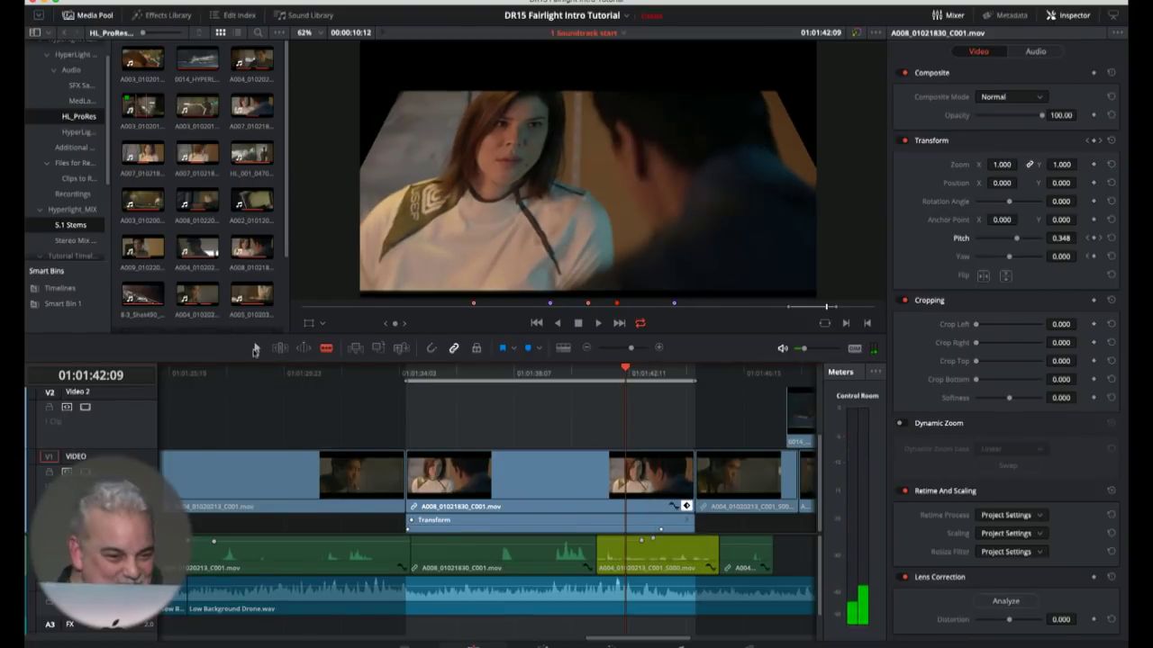
# Slip the clips' content within their edit points while scrubbing the end of the tilt
pyautogui.moveTo(660, 530); pyautogui.dragTo(693, 546)
pyautogui.click(624, 371)
pyautogui.moveTo(624, 371)
pyautogui.mouseDown()
pyautogui.moveTo(613, 371)
pyautogui.moveTo(629, 371)
pyautogui.mouseUp()
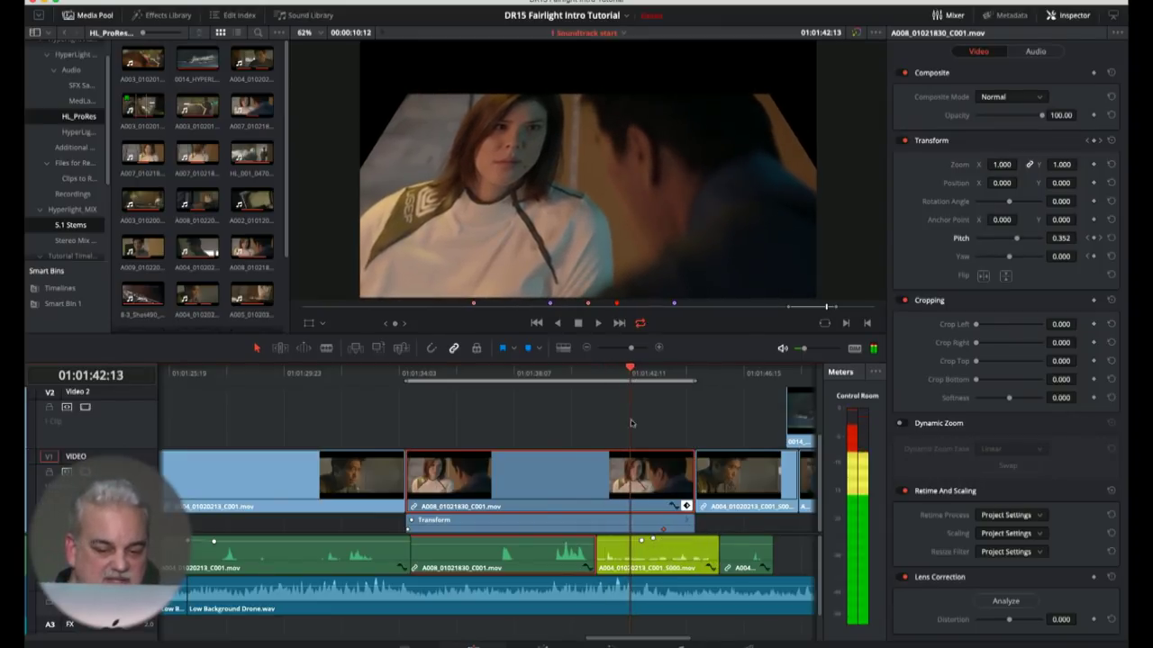
pyautogui.moveTo(662, 544)
pyautogui.mouseDown()
pyautogui.moveTo(682, 544)
pyautogui.moveTo(641, 539)
pyautogui.mouseUp()
pyautogui.press('Up')
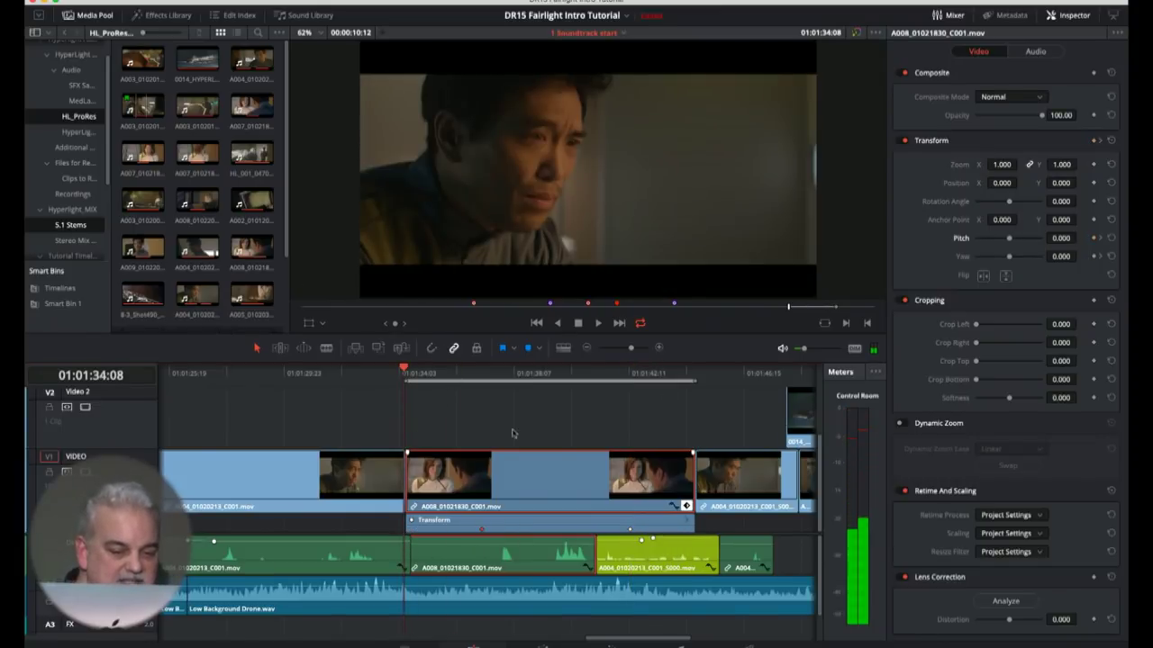
# Replay the tilting shot, mark the A008 span, and show its Pitch curve at 01:01:38:11
pyautogui.click(504, 373)
pyautogui.click(375, 373)
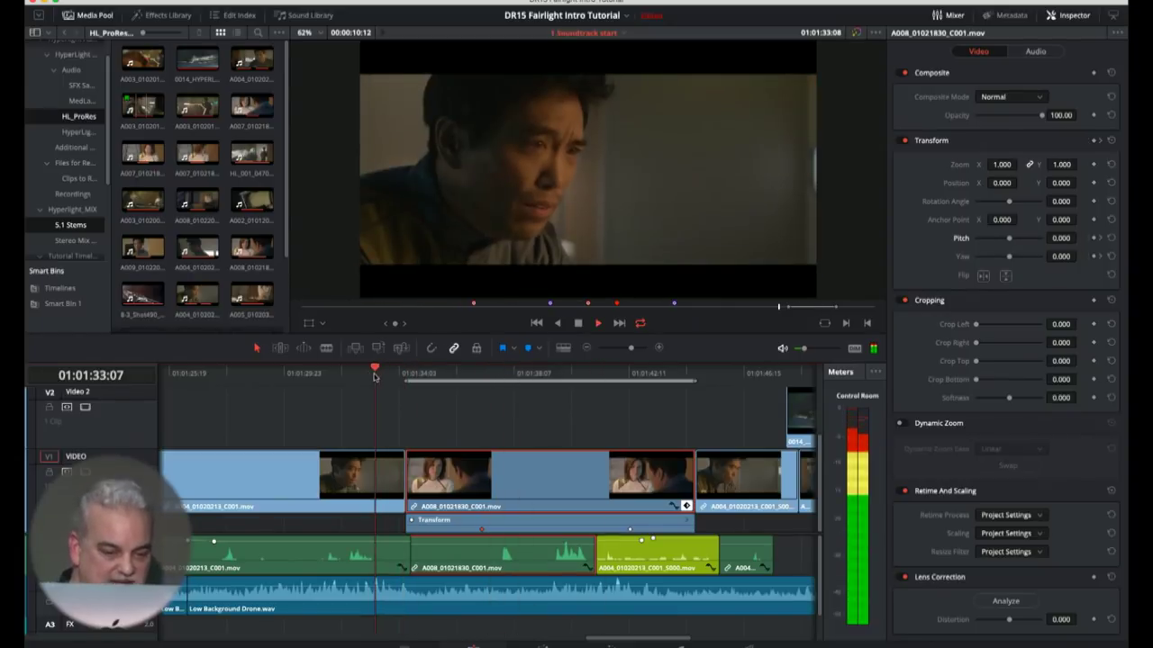
pyautogui.press('space')
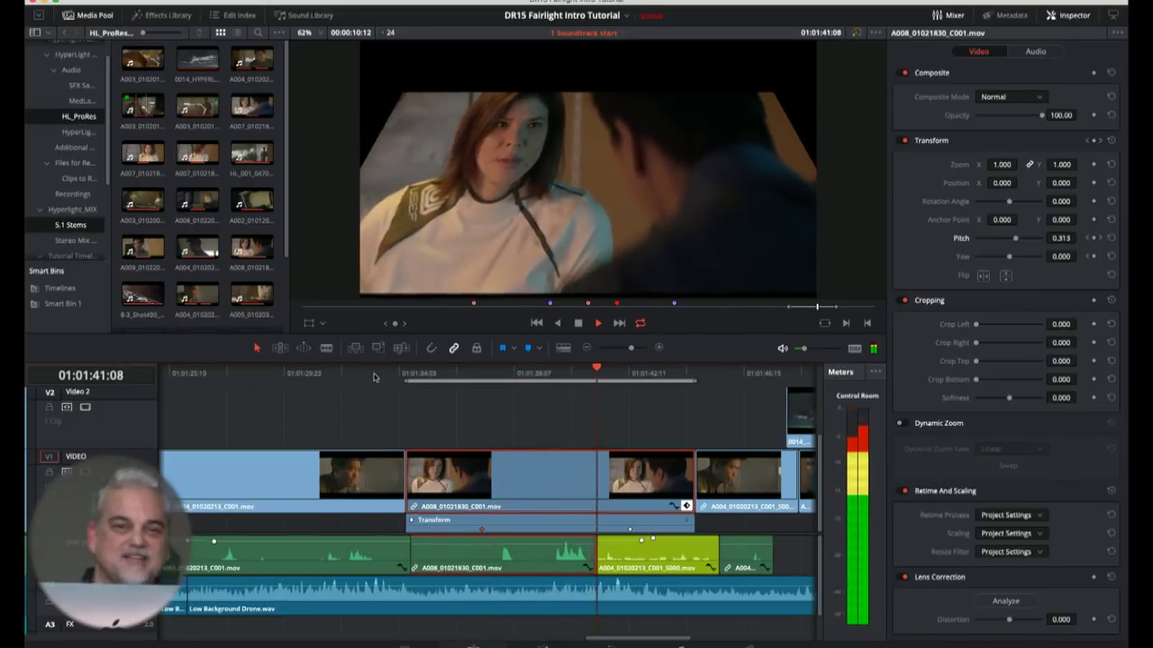
pyautogui.press('space')
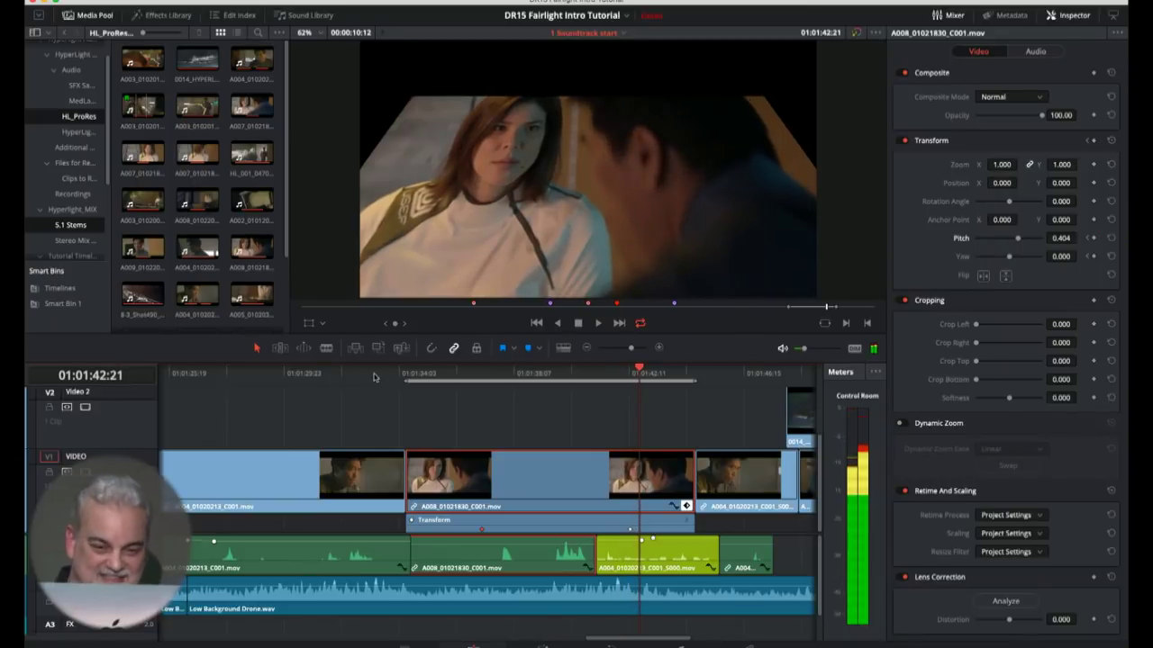
pyautogui.click(459, 382)
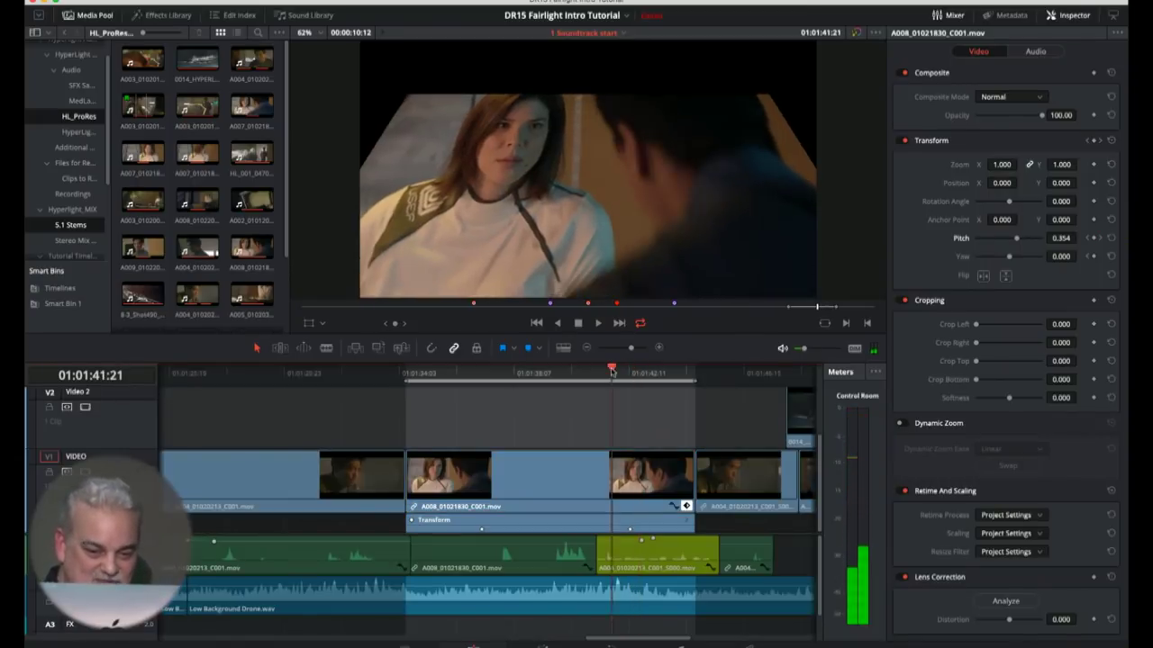
pyautogui.click(461, 373)
pyautogui.click(517, 374)
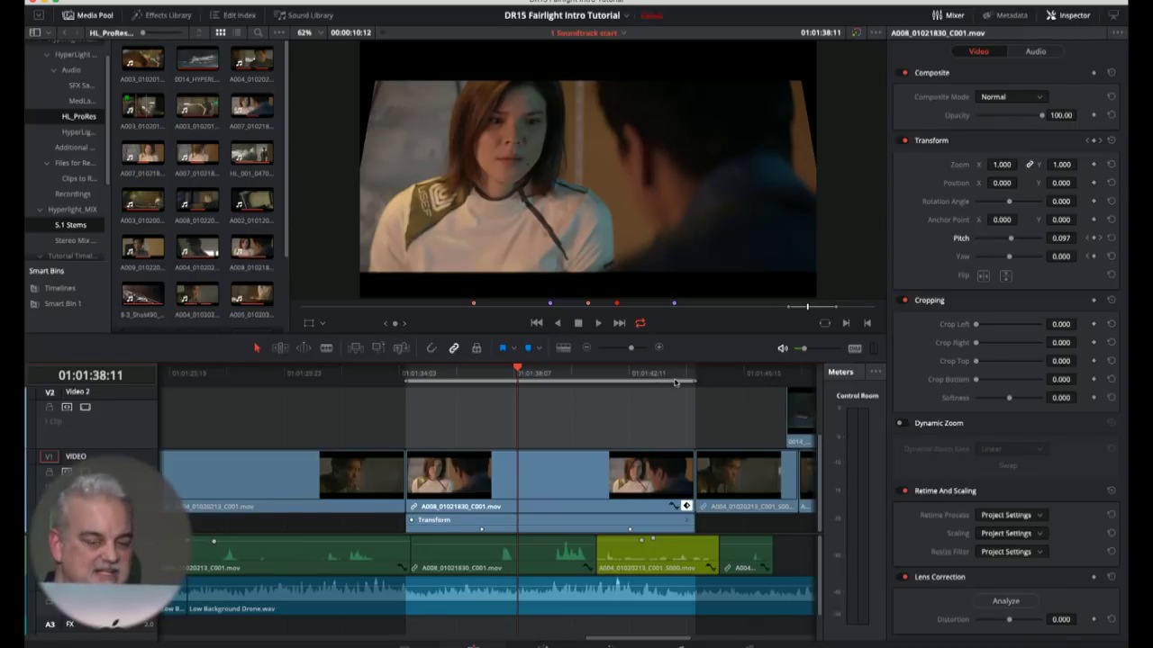
pyautogui.click(675, 507)
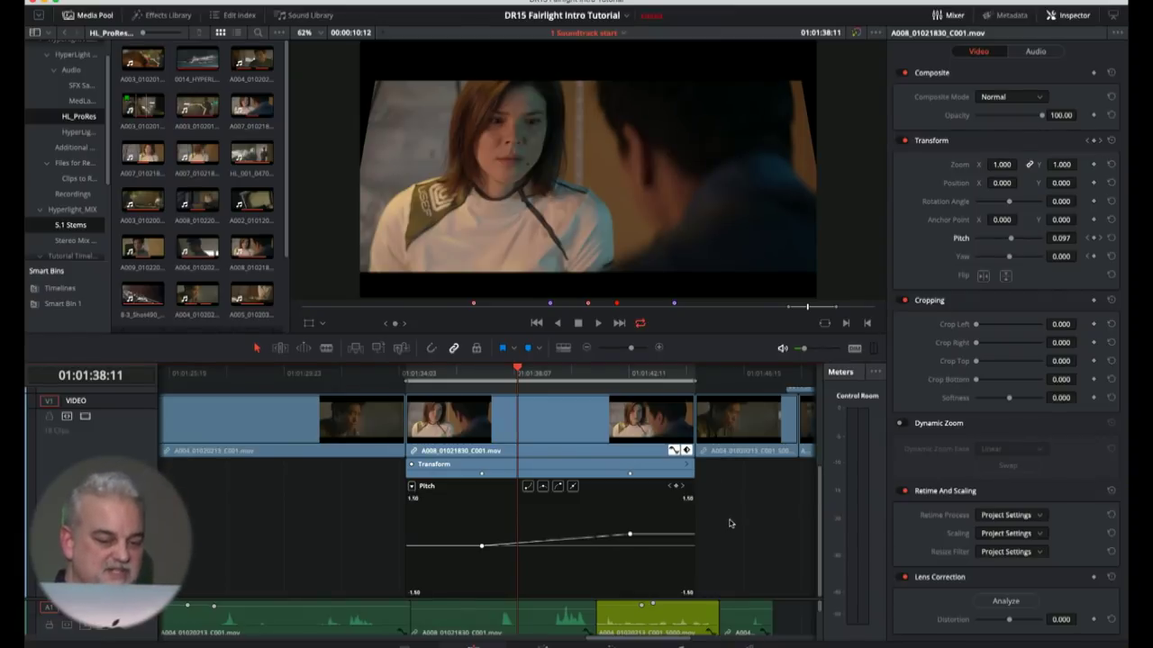
# Add a middle Pitch keyframe and give the right keyframe a longer smooth ease
pyautogui.click(481, 545)
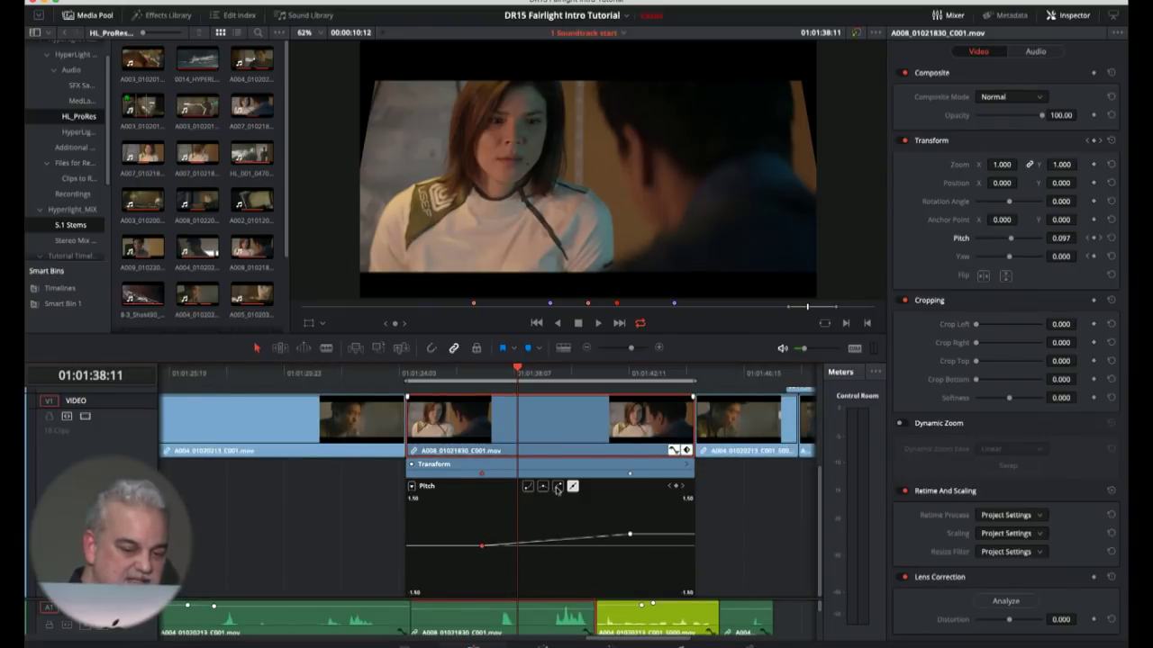
pyautogui.click(526, 487)
pyautogui.moveTo(520, 547); pyautogui.dragTo(519, 546)
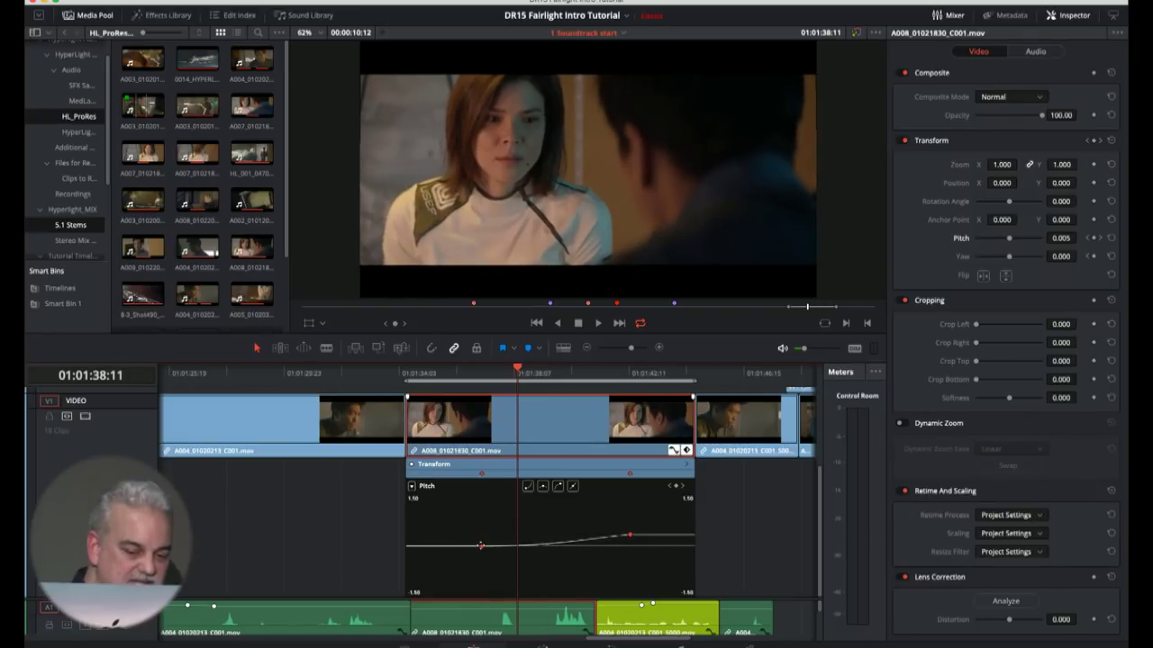
pyautogui.click(628, 535)
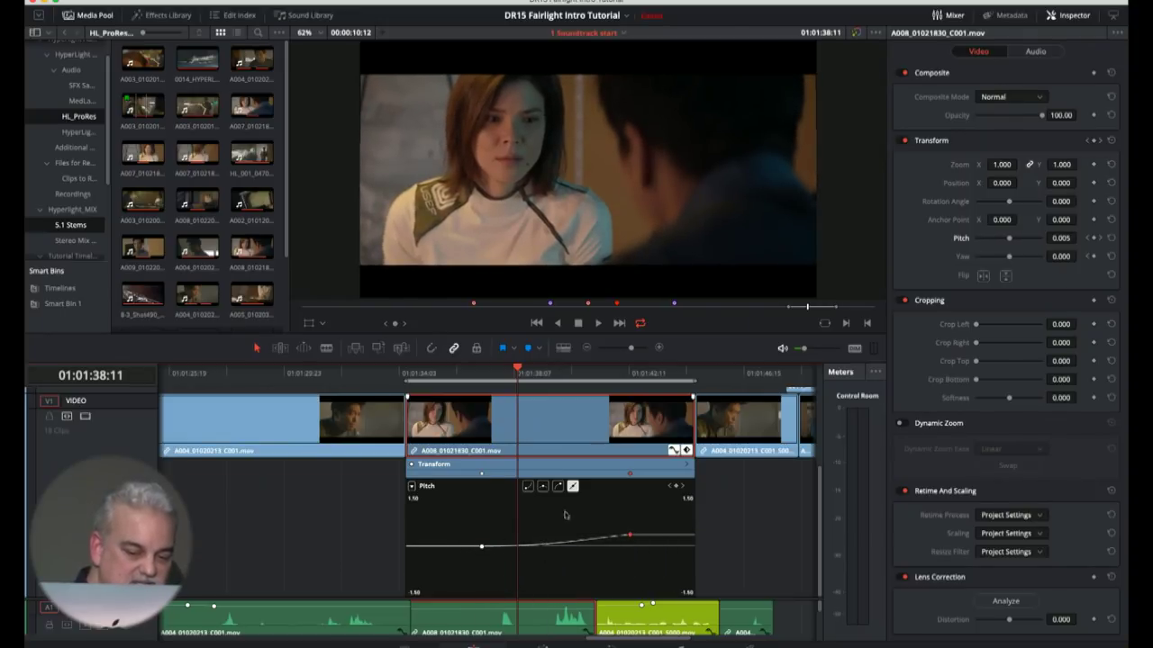
pyautogui.click(558, 486)
pyautogui.moveTo(589, 534)
pyautogui.mouseDown()
pyautogui.moveTo(549, 534)
pyautogui.moveTo(573, 529)
pyautogui.mouseUp()
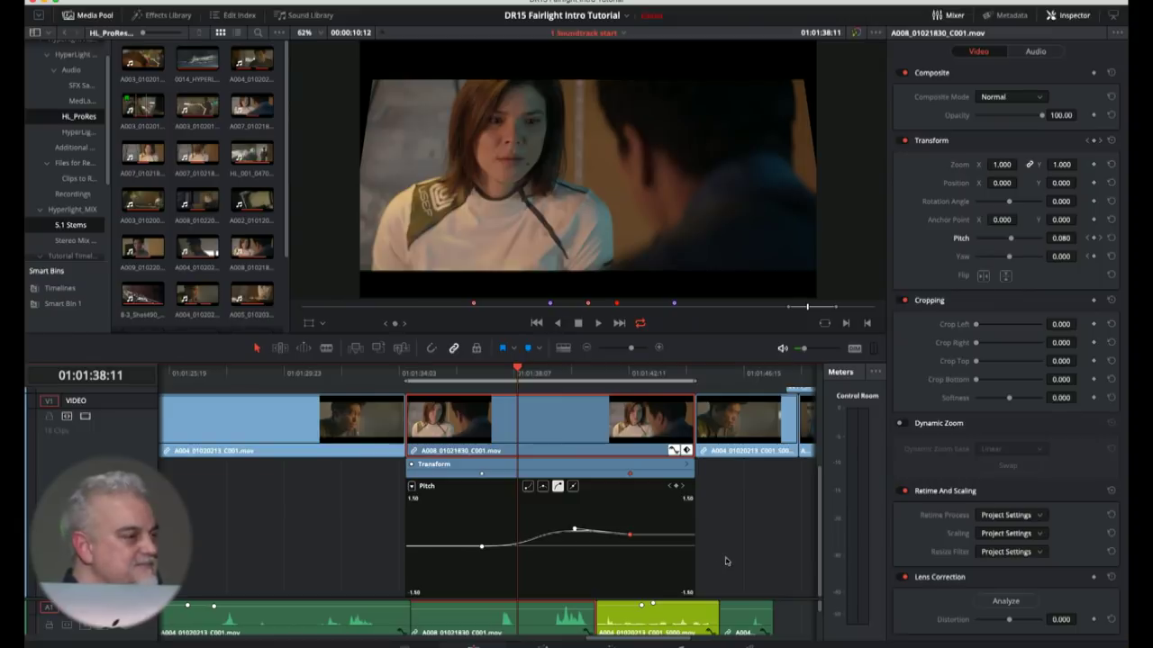
# Play back the eased tilt, then reset the Transform to clear the Pitch animation
pyautogui.press('space')
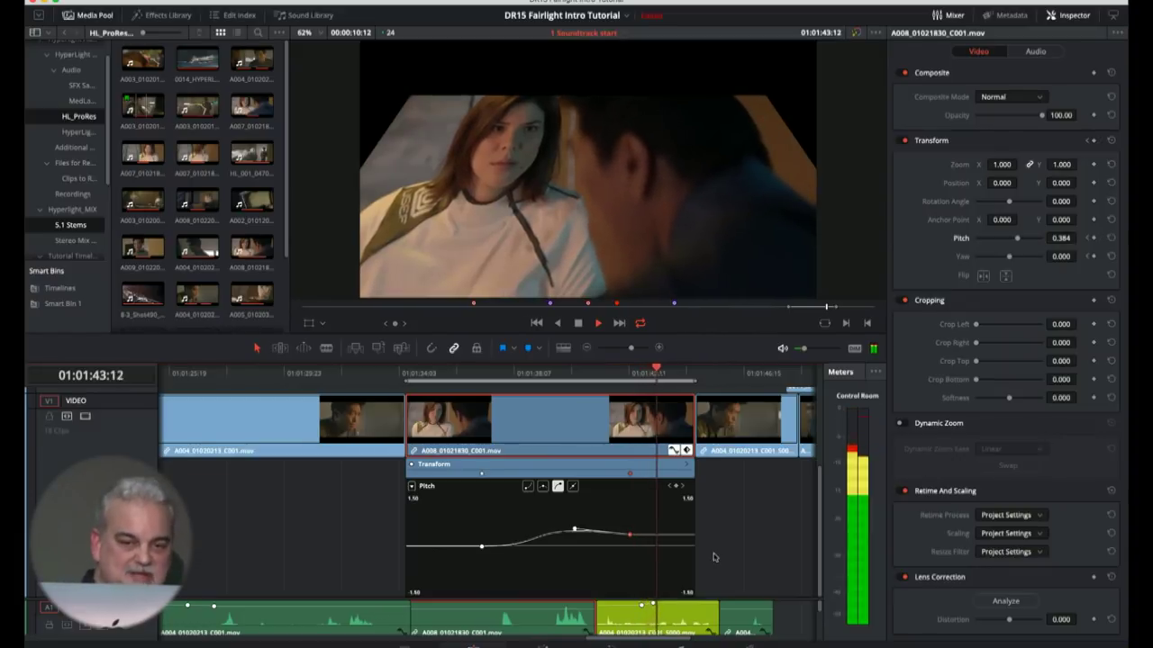
pyautogui.press('space')
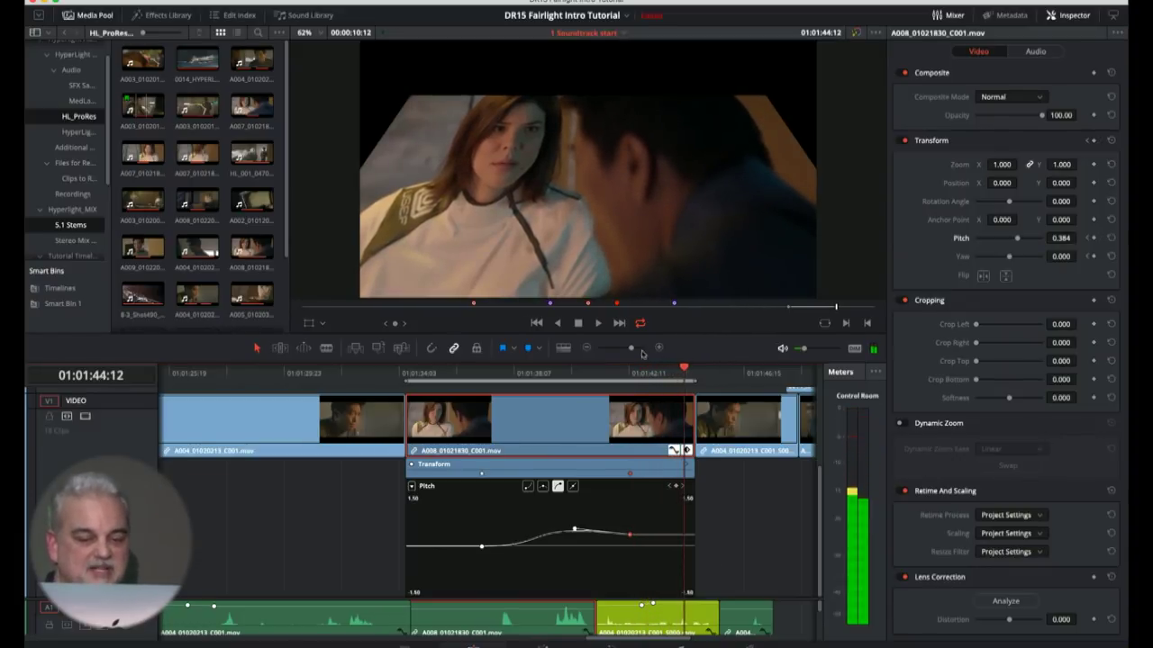
pyautogui.click(1111, 140)
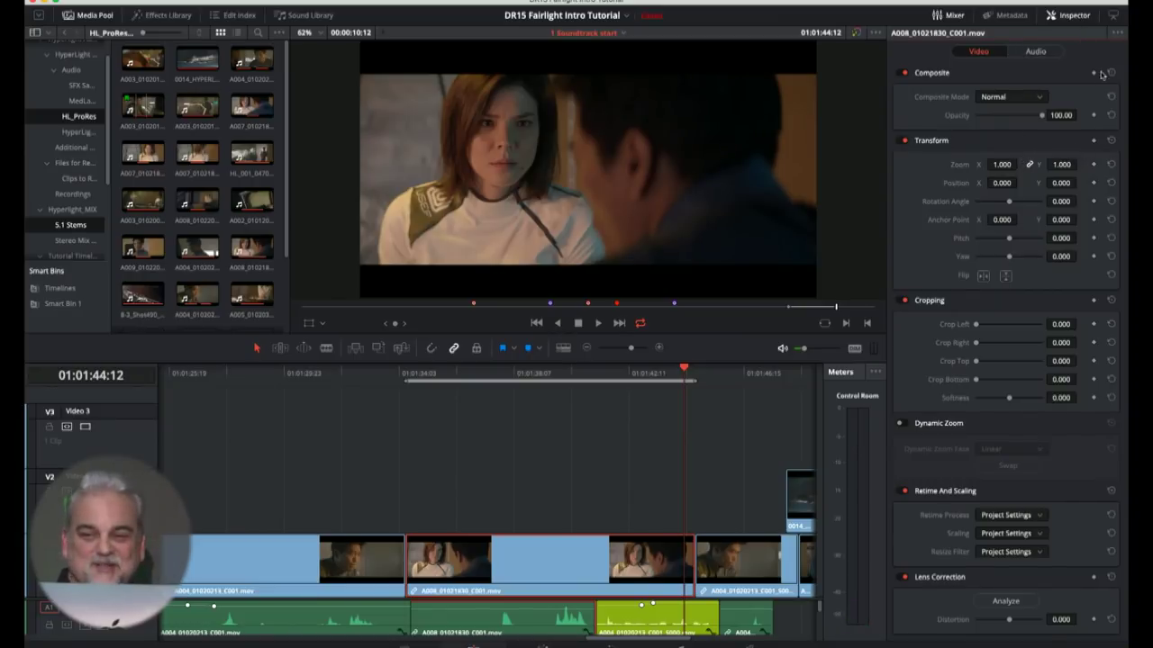
# Try Color Burn on the 0014_HYPERLIGHT clip, drop its opacity to 0.00, and restore Normal blend
pyautogui.click(1035, 99)
pyautogui.click(993, 112)
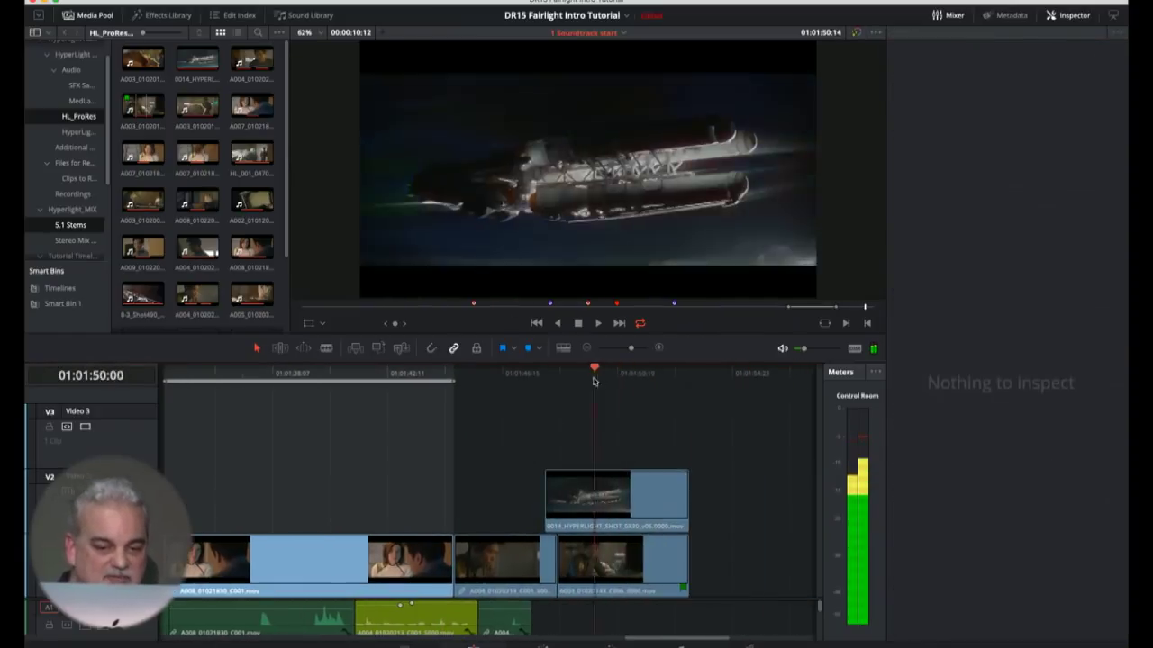
pyautogui.click(620, 501)
pyautogui.click(1026, 73)
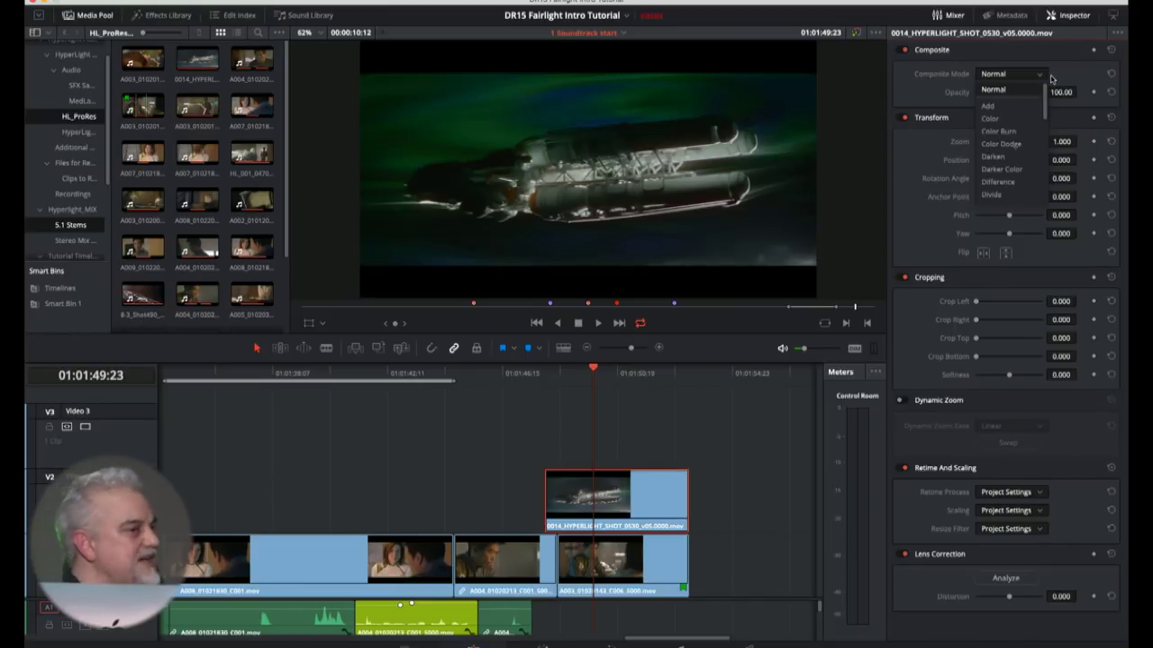
pyautogui.click(999, 131)
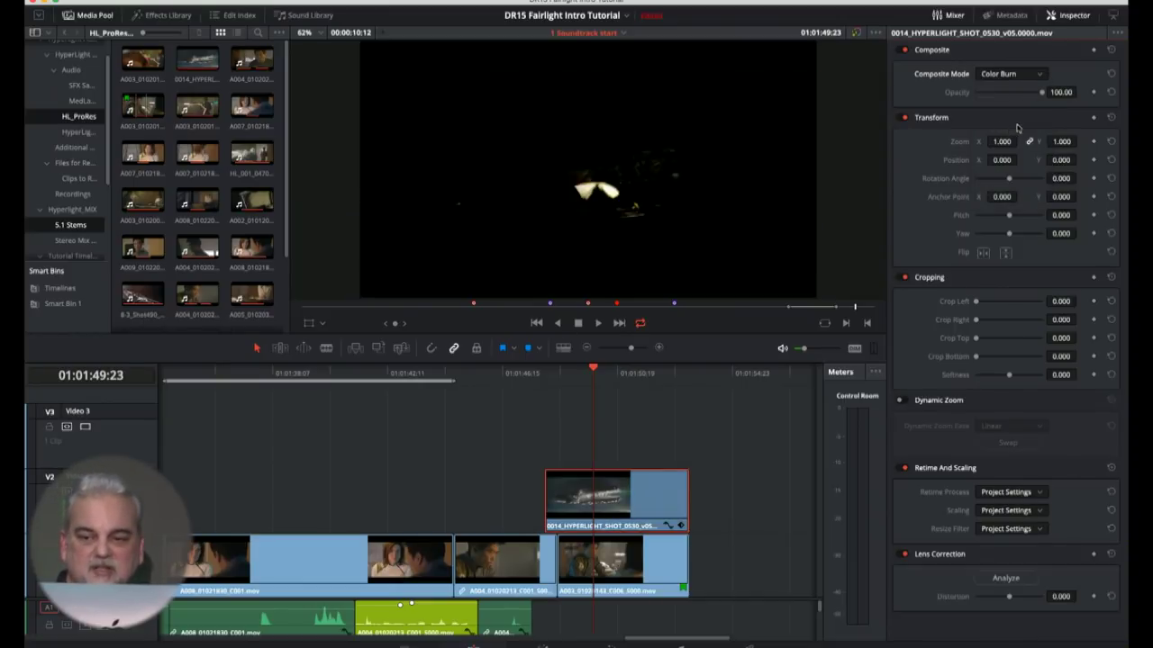
pyautogui.moveTo(1042, 92); pyautogui.dragTo(958, 104)
pyautogui.click(1013, 76)
pyautogui.click(1010, 90)
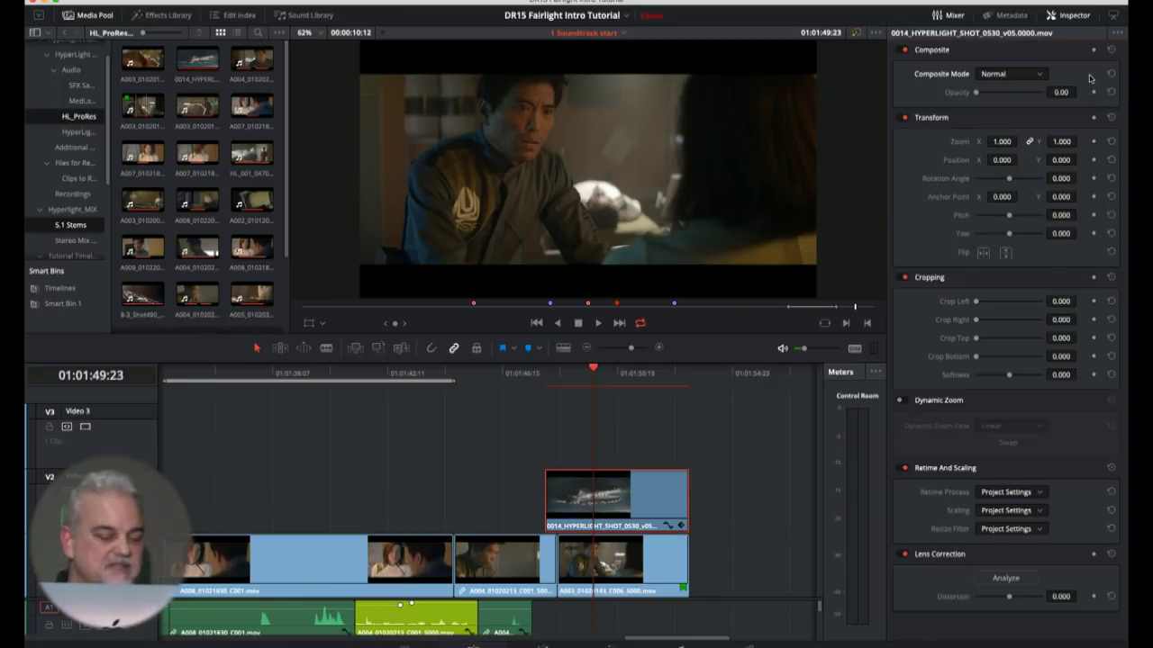
# Scrub the spaceship section and shift the clip later on Video 2
pyautogui.moveTo(614, 388)
pyautogui.mouseDown()
pyautogui.moveTo(630, 388)
pyautogui.moveTo(612, 388)
pyautogui.mouseUp()
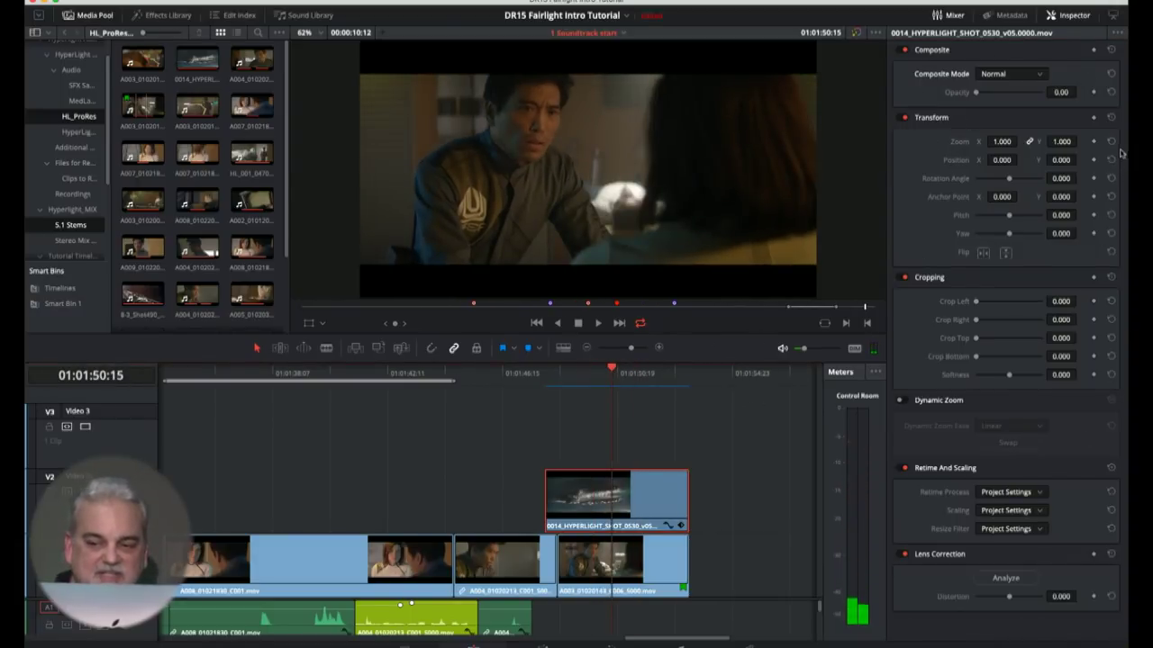
pyautogui.click(597, 388)
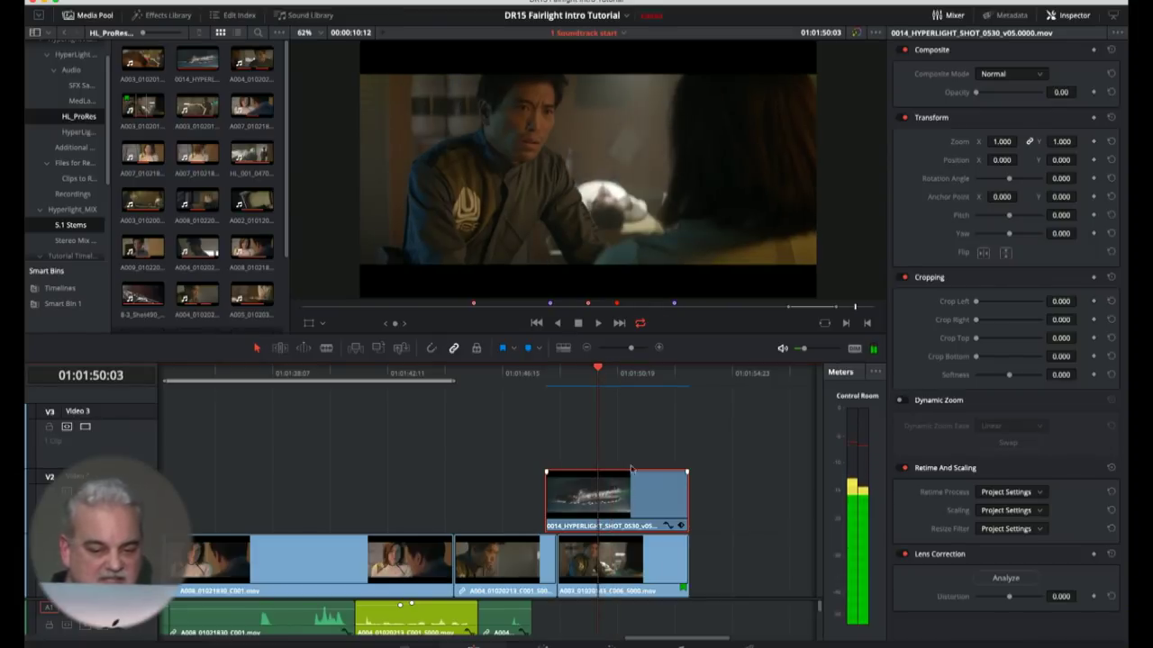
pyautogui.press('super+z')
pyautogui.click(584, 382)
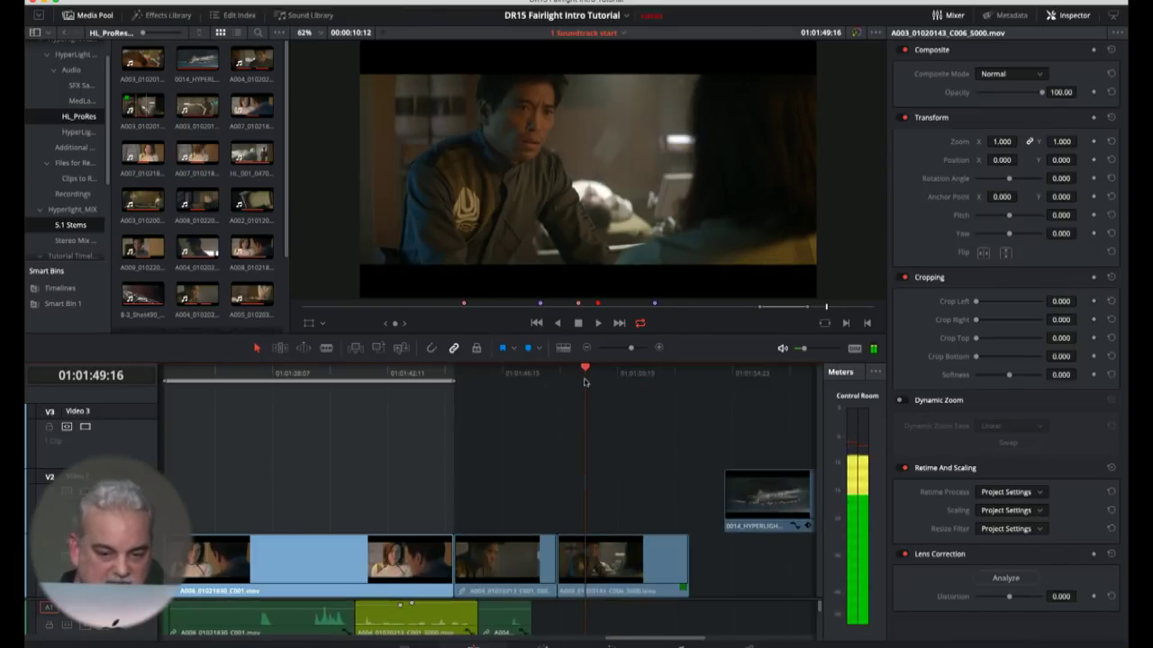
# Enable Dynamic Zoom on A003_01020143_C006_5000.mov with the viewer overlay and Ease In and Out
pyautogui.click(602, 581)
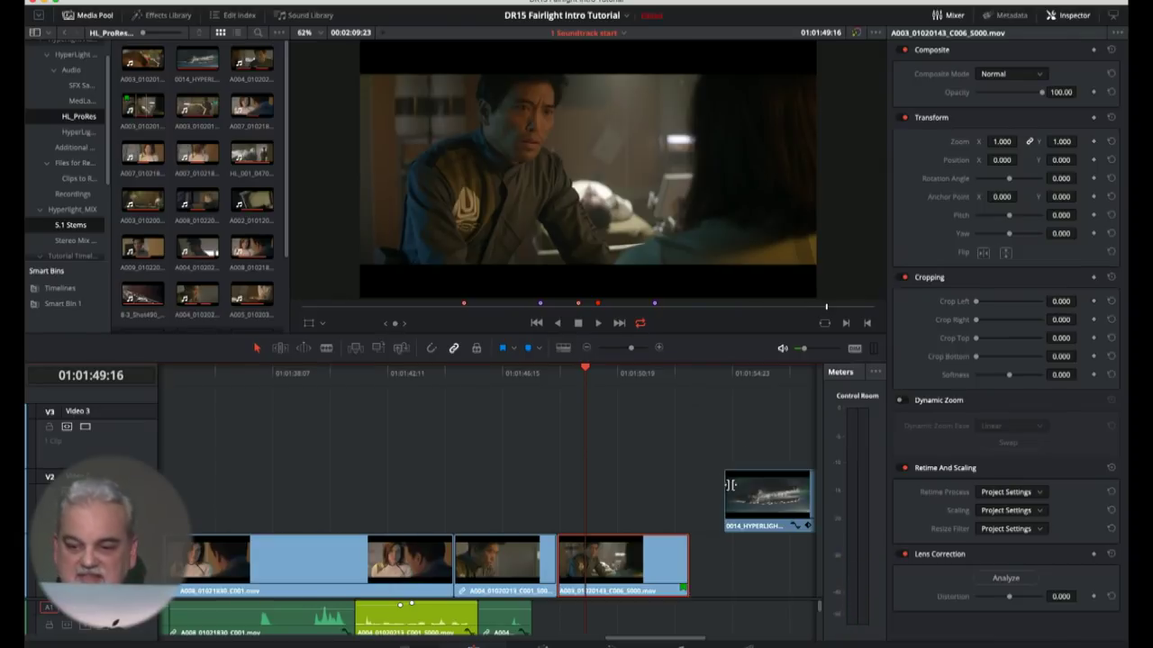
pyautogui.click(905, 402)
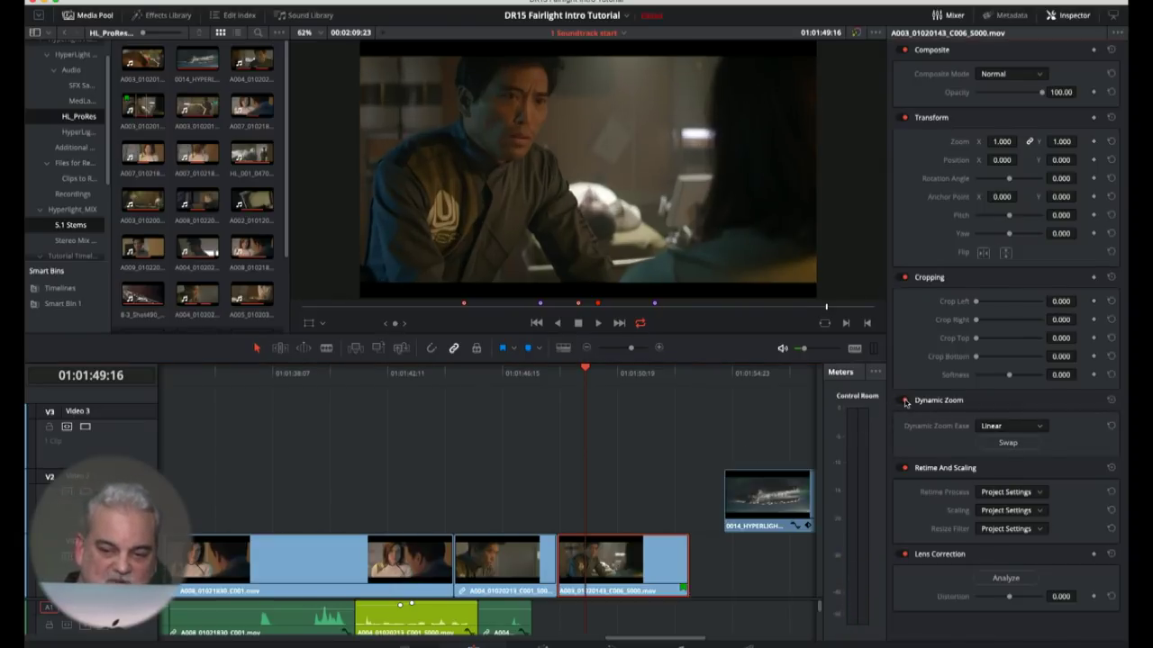
pyautogui.click(321, 323)
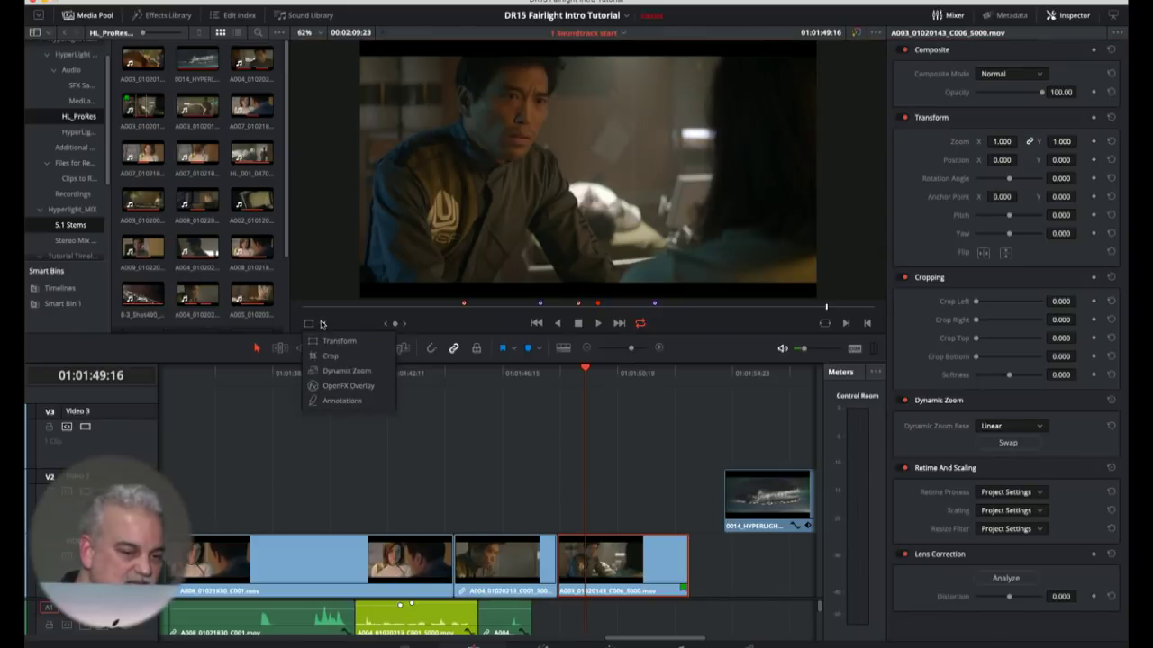
pyautogui.click(347, 371)
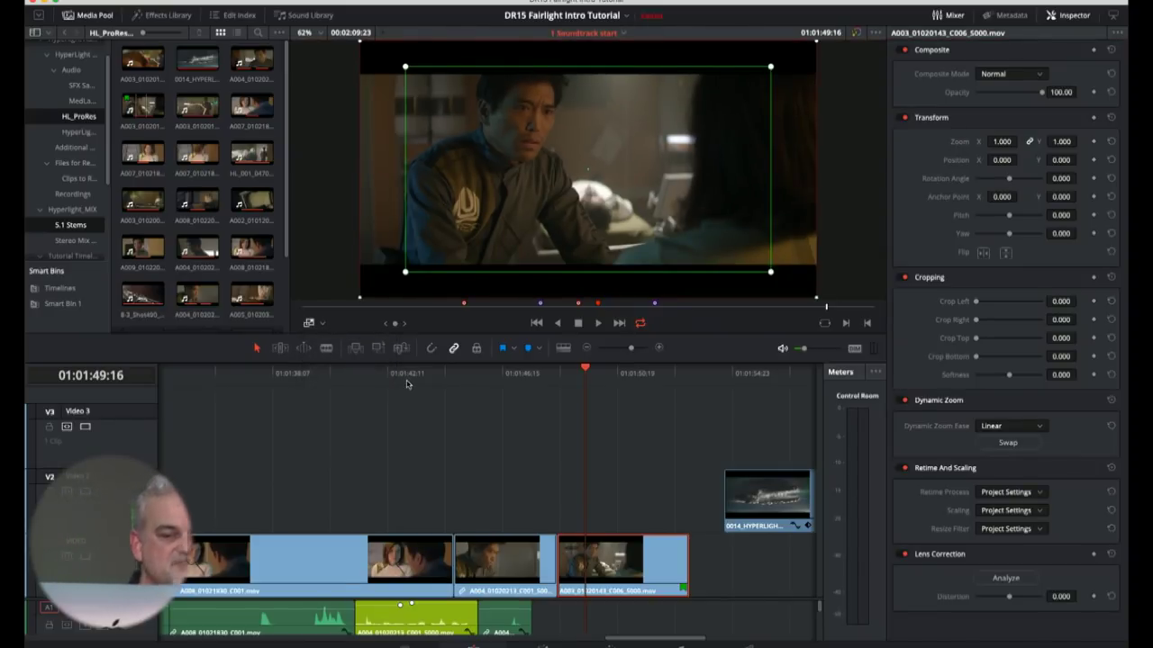
pyautogui.click(1019, 427)
pyautogui.click(1005, 479)
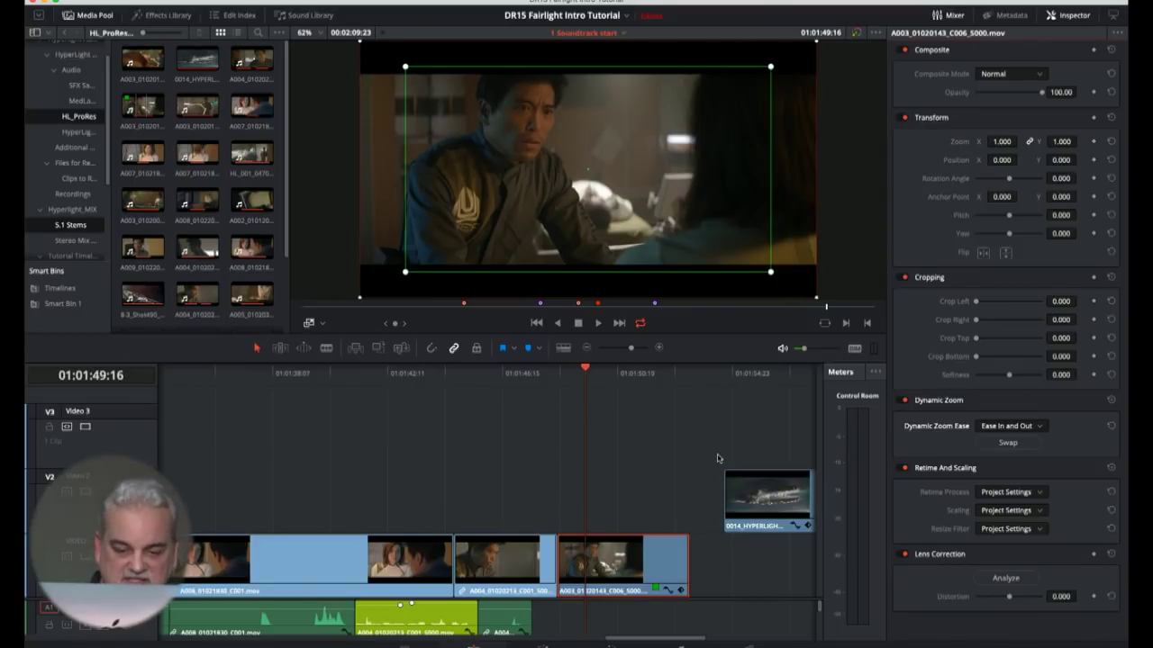
# Play back the dynamic zoom and extend the A003 clip's end past the 0014_HYPERLIGHT start
pyautogui.click(532, 380)
pyautogui.press('space')
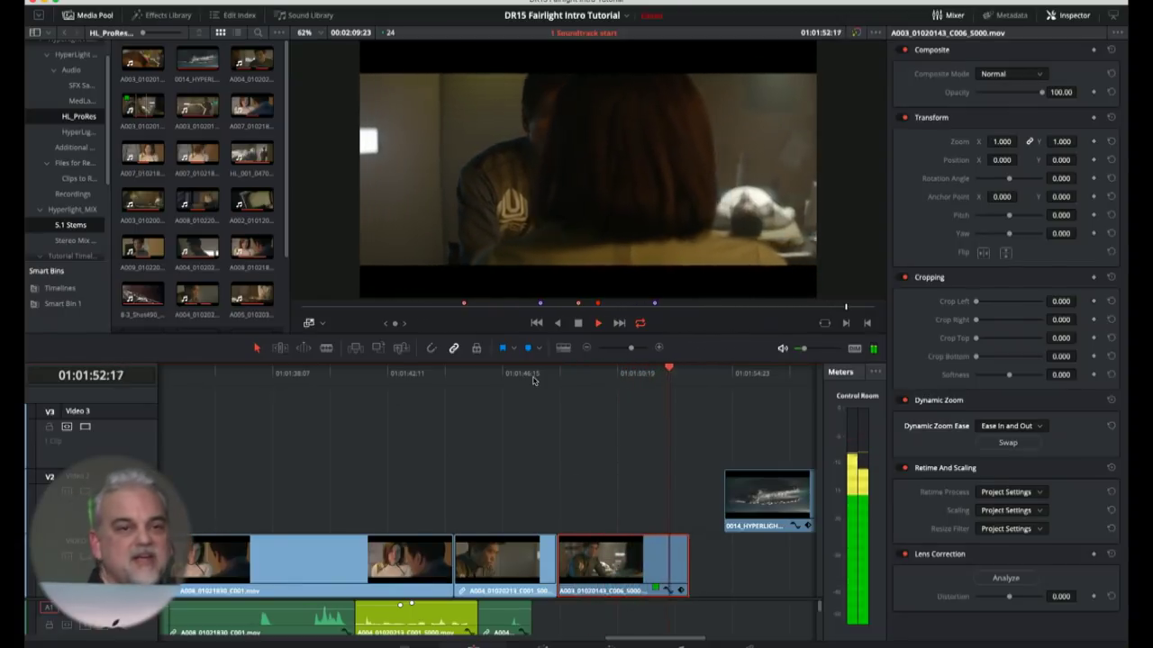
pyautogui.press('space')
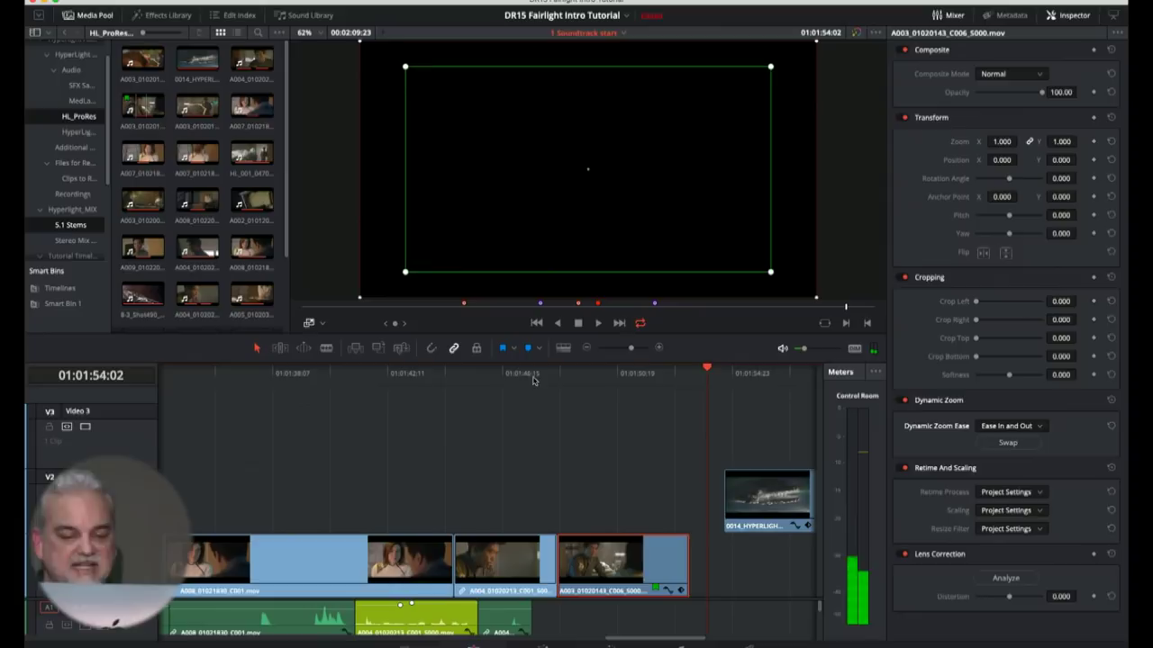
pyautogui.moveTo(683, 551); pyautogui.dragTo(759, 557)
pyautogui.moveTo(765, 500)
pyautogui.mouseDown()
pyautogui.moveTo(804, 500)
pyautogui.moveTo(764, 500)
pyautogui.mouseUp()
pyautogui.click(485, 380)
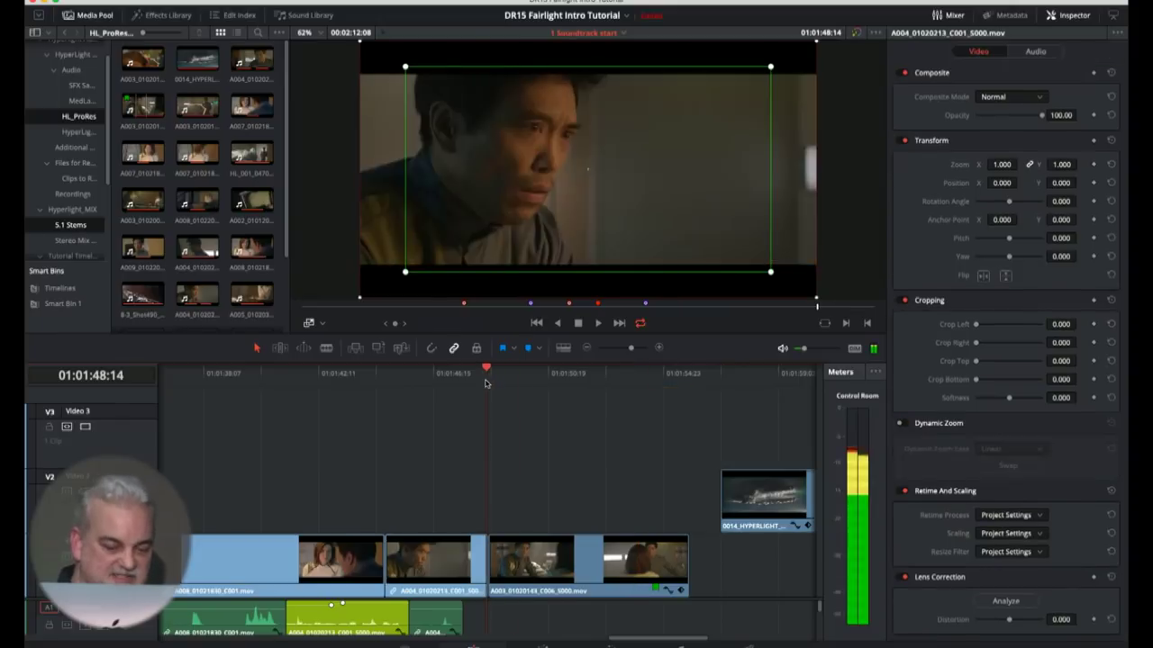
# Swap the A003 clip's Dynamic Zoom start and end framing and play back the reversed zoom
pyautogui.press('space')
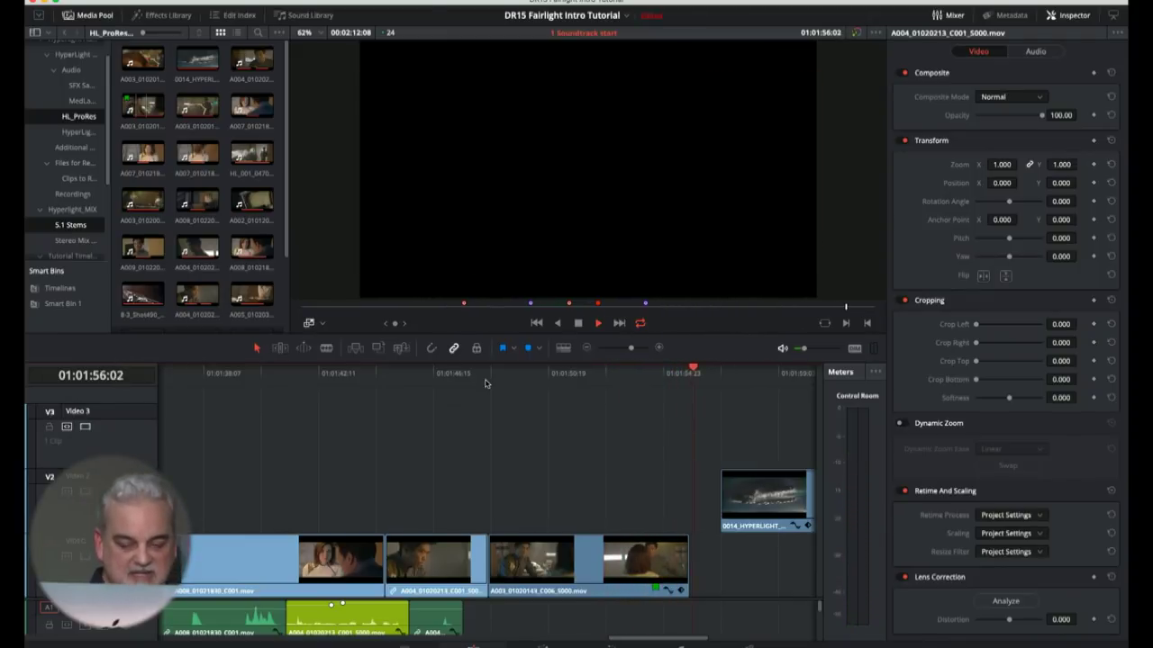
pyautogui.press('space')
pyautogui.moveTo(522, 374)
pyautogui.mouseDown()
pyautogui.moveTo(511, 373)
pyautogui.moveTo(541, 373)
pyautogui.mouseUp()
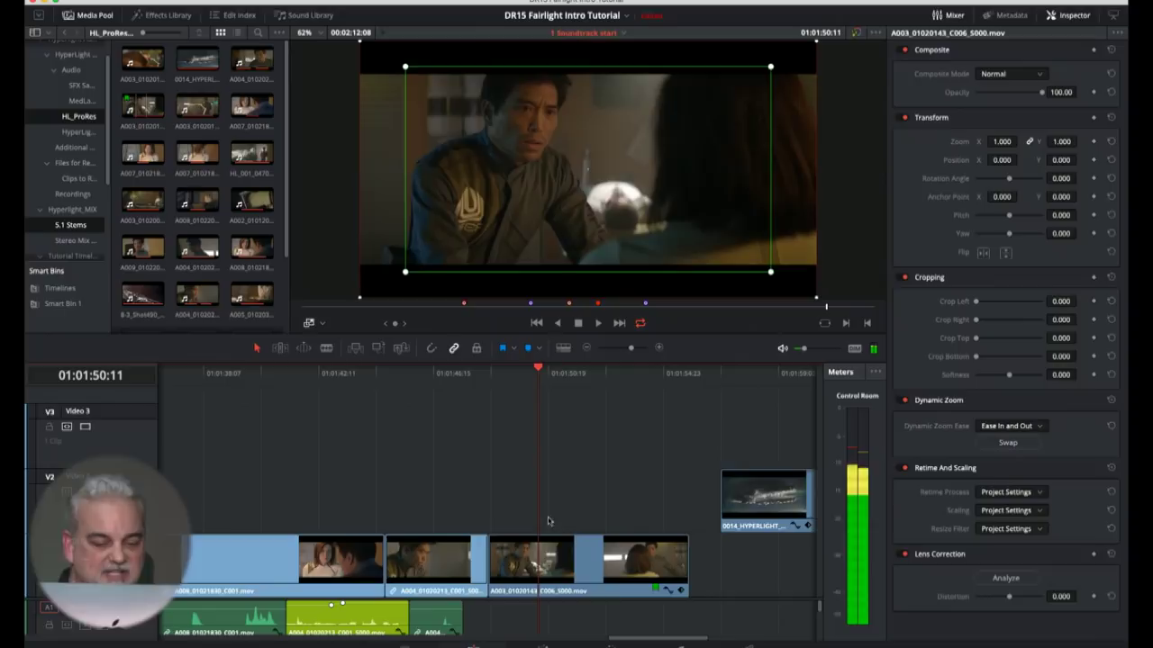
pyautogui.click(1007, 442)
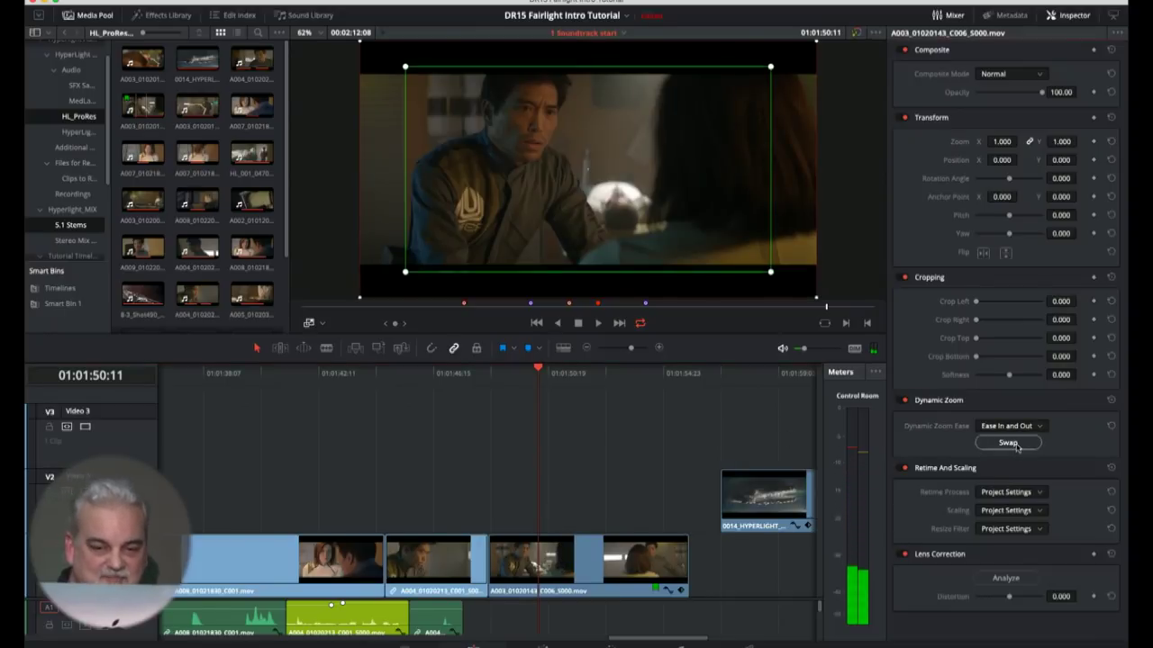
pyautogui.click(467, 382)
pyautogui.press('space')
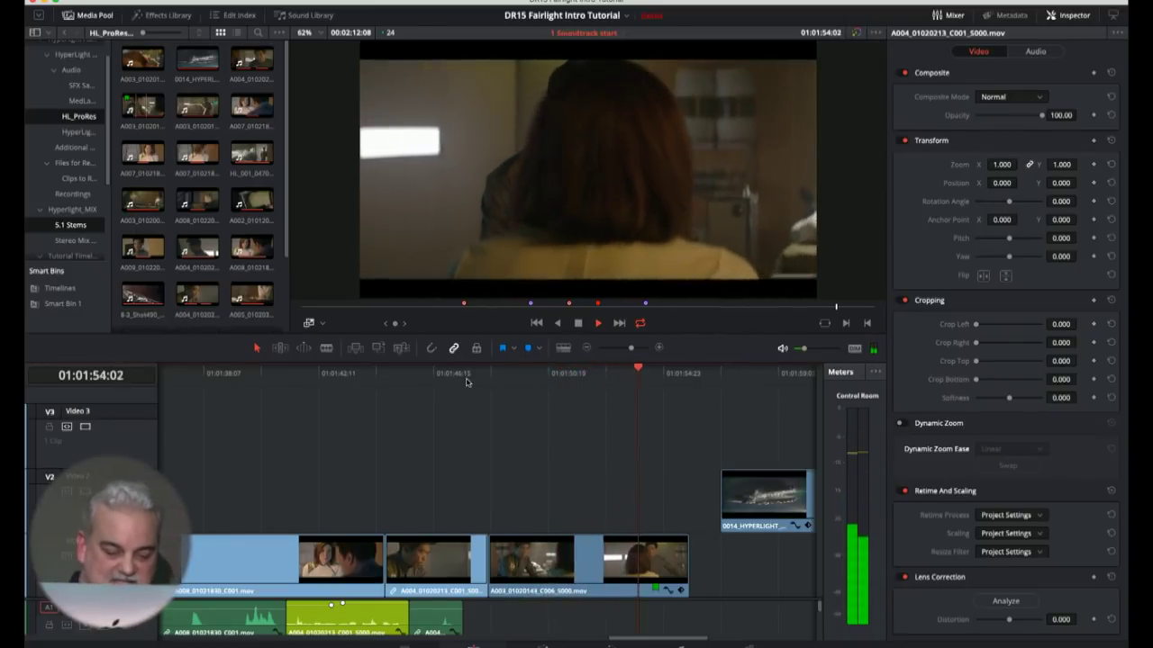
pyautogui.press('space')
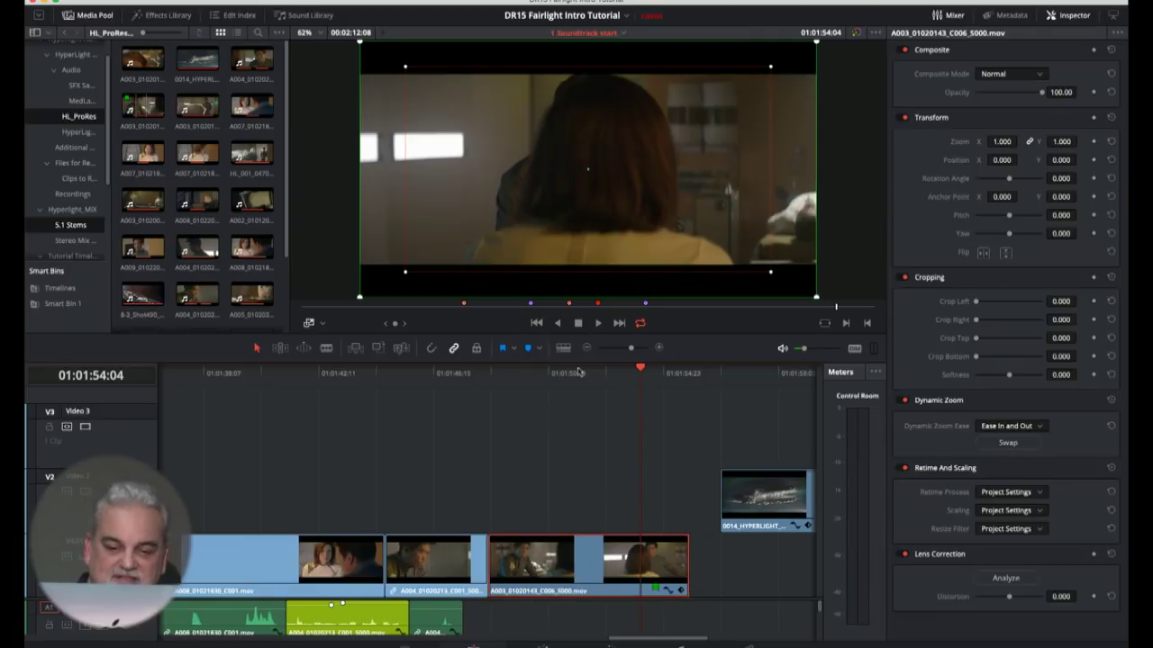
pyautogui.hotkey('ctrl', '/')
pyautogui.press('space')
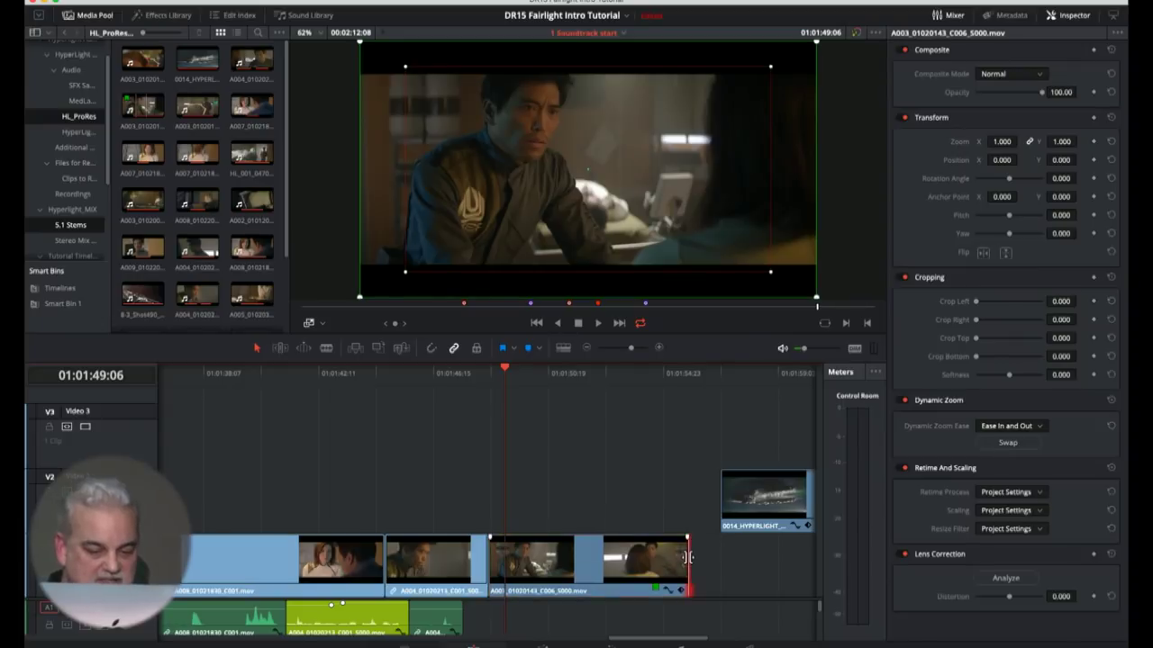
# Trim the end of the A003 clip shorter and play back the trimmed edit
pyautogui.moveTo(687, 563); pyautogui.dragTo(549, 564)
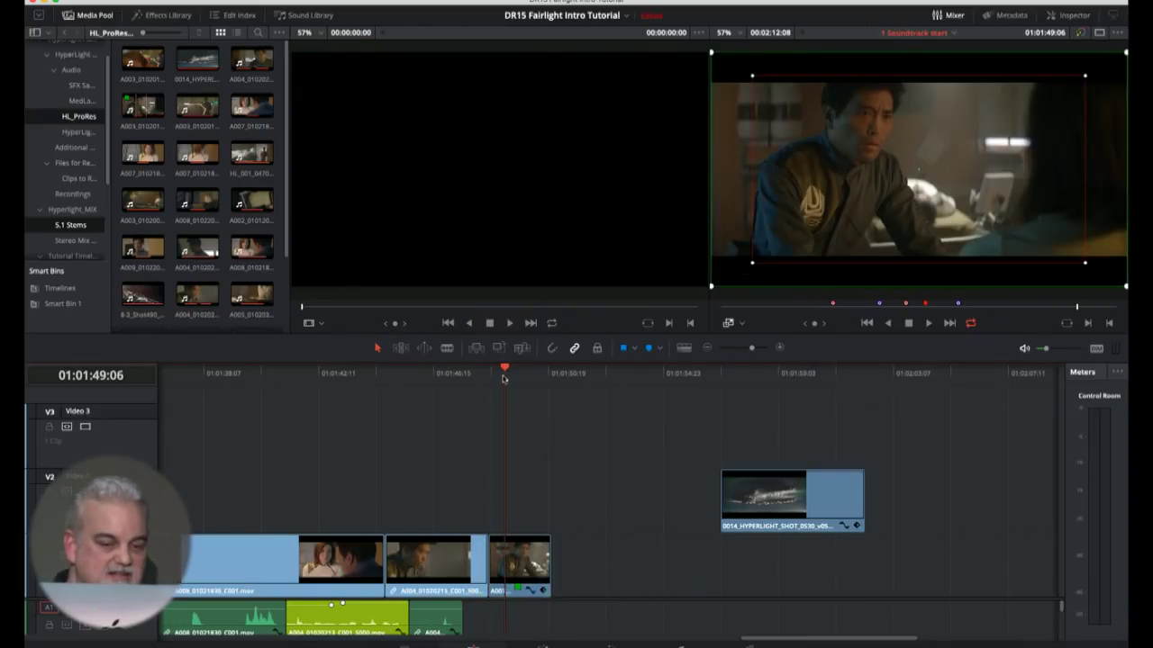
pyautogui.press('/')
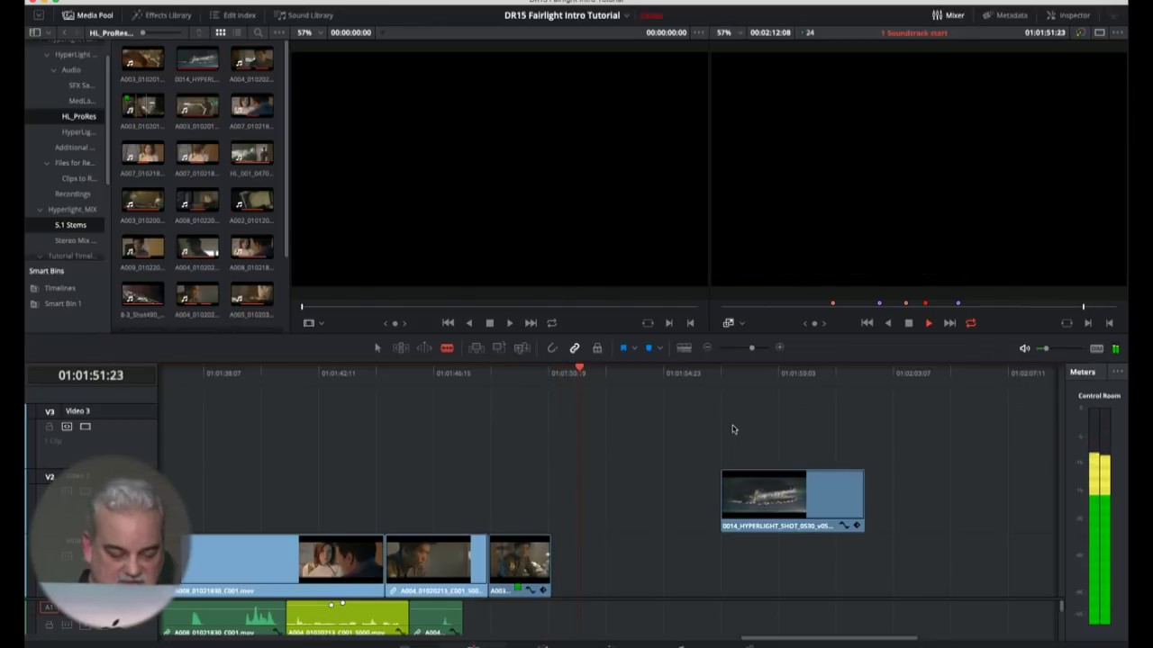
pyautogui.press('space')
# Shrink the A003 clip's end zoom box toward the upper left, preview it, and fit the timeline to view
pyautogui.moveTo(567, 373); pyautogui.dragTo(513, 373)
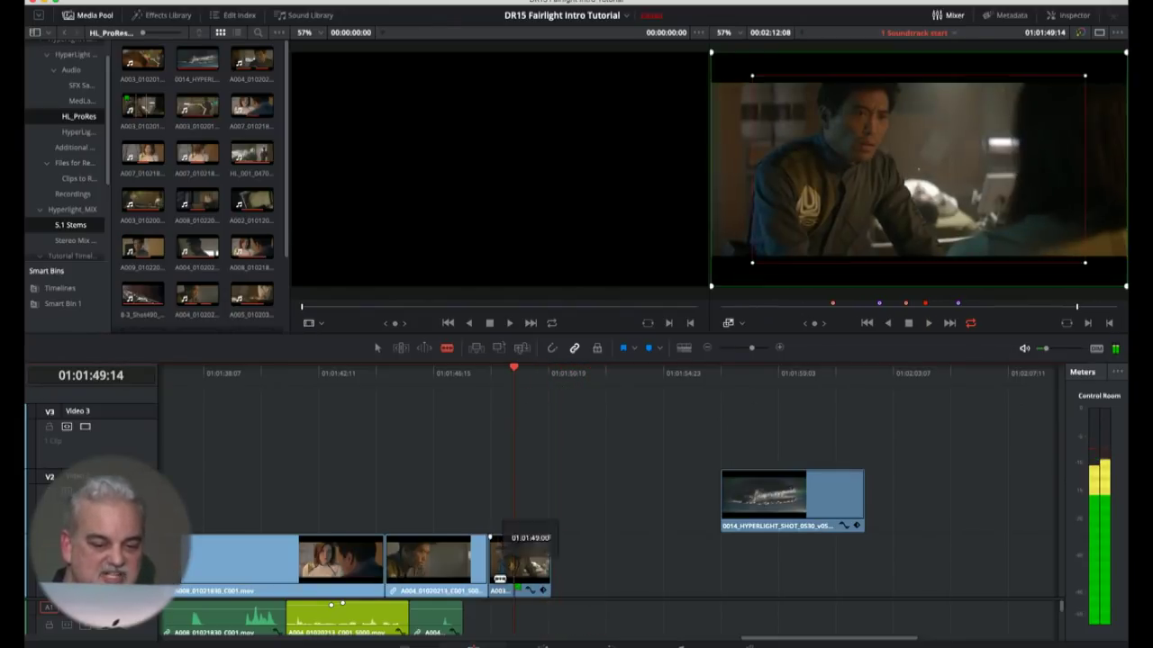
pyautogui.click(521, 570)
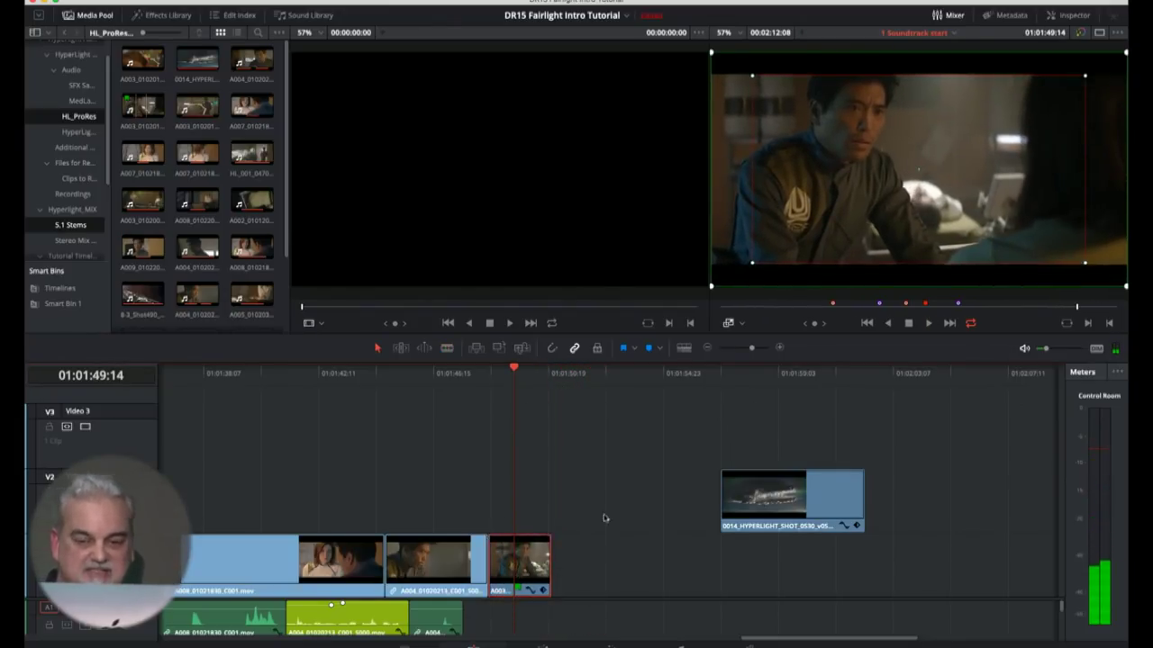
pyautogui.moveTo(749, 265); pyautogui.dragTo(788, 194)
pyautogui.click(664, 474)
pyautogui.click(463, 384)
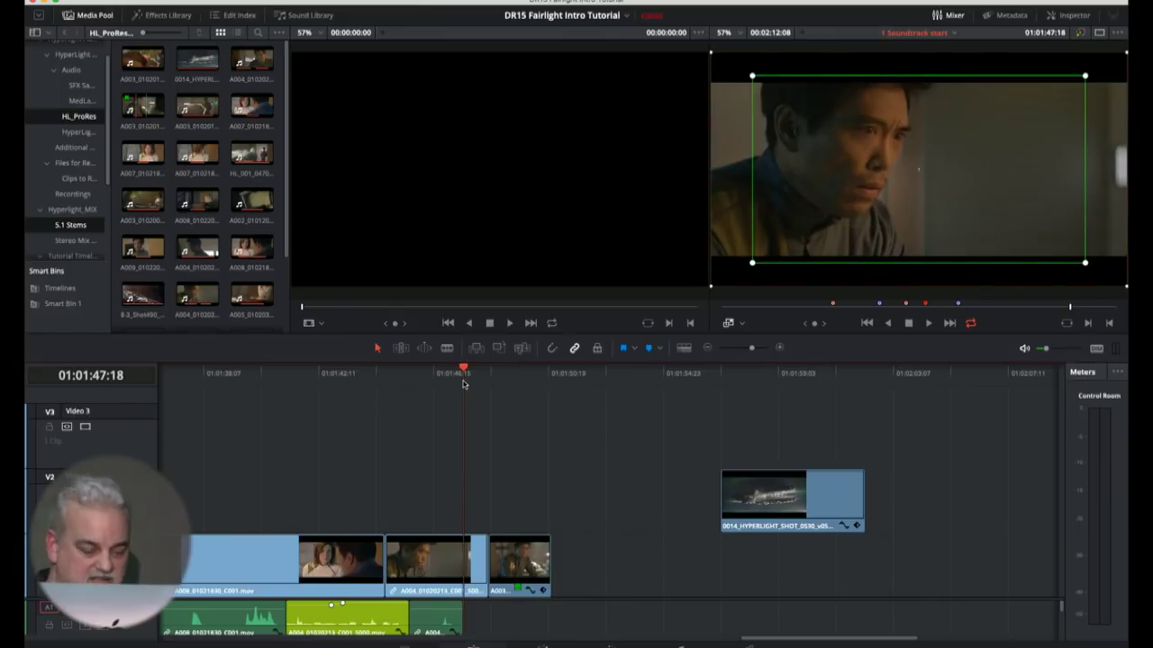
pyautogui.press('space')
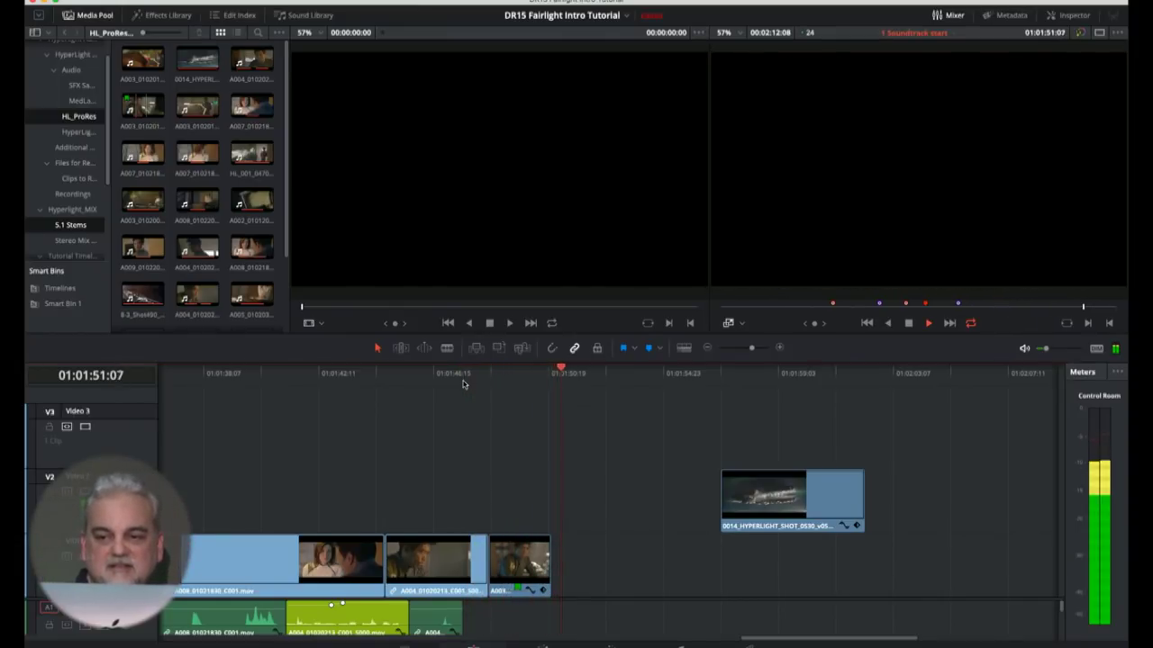
pyautogui.press('space')
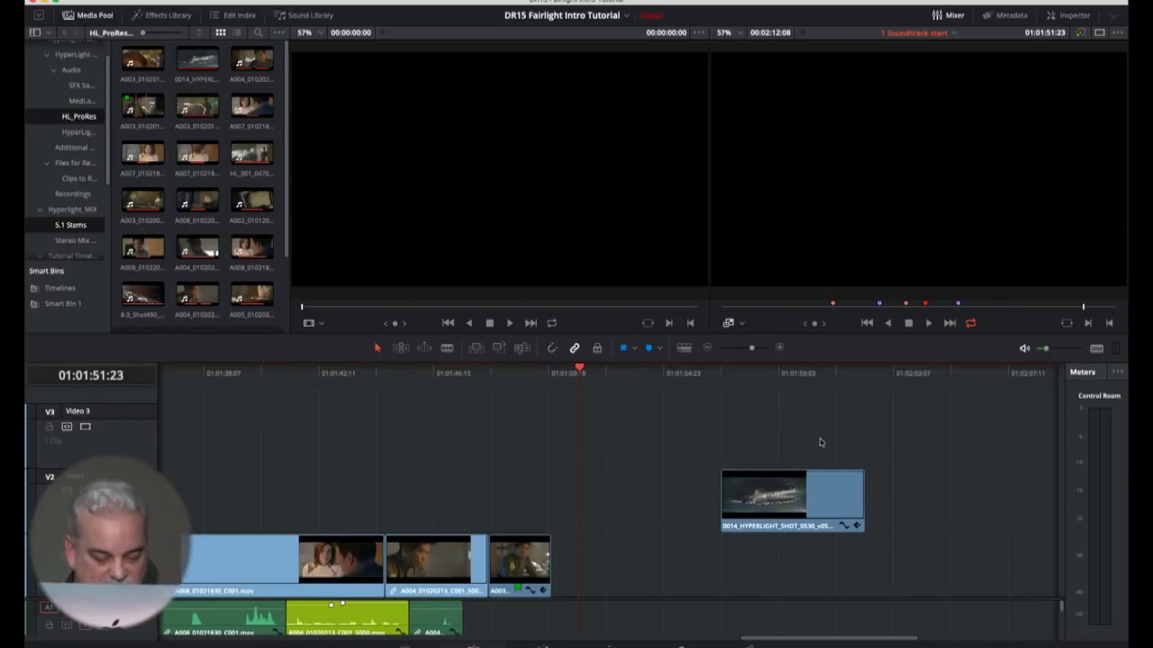
pyautogui.hotkey('shift', 'z')
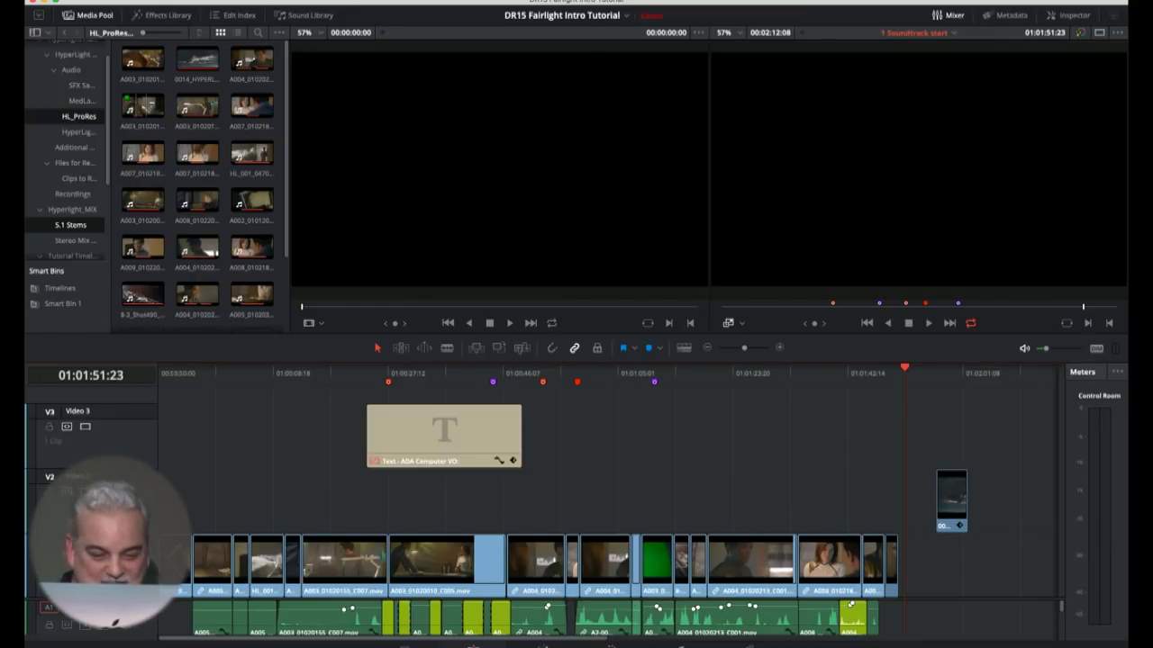
# Put the playhead on the man's close-up shot and switch to the Color page
pyautogui.click(749, 373)
pyautogui.click(765, 373)
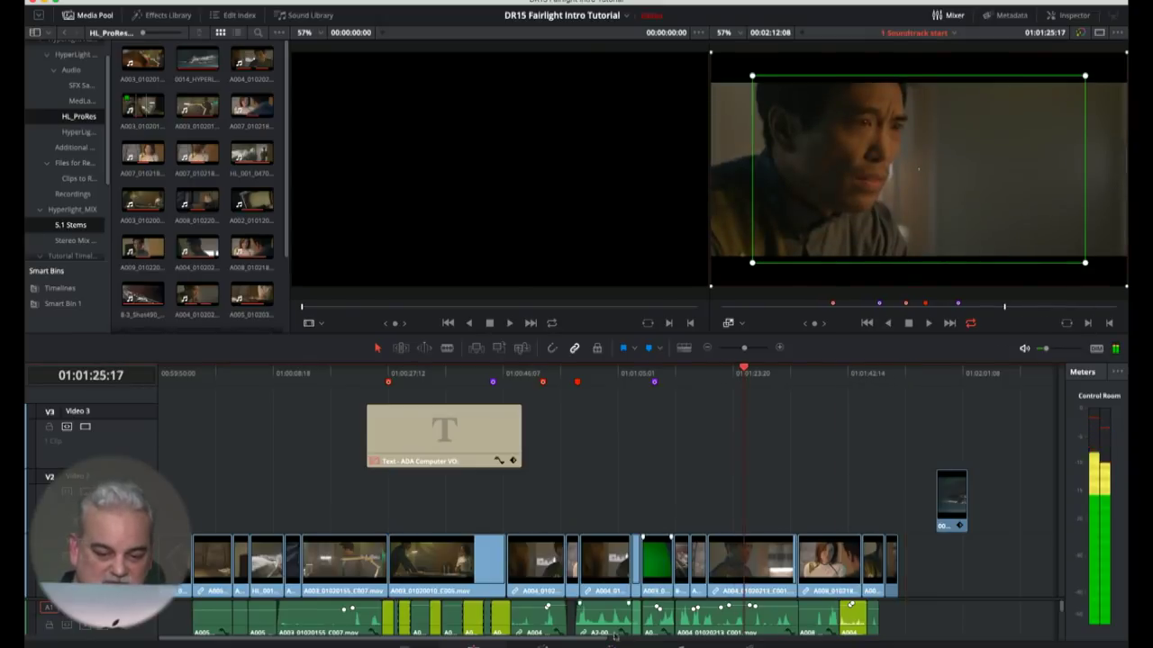
pyautogui.hotkey('shift', '6')
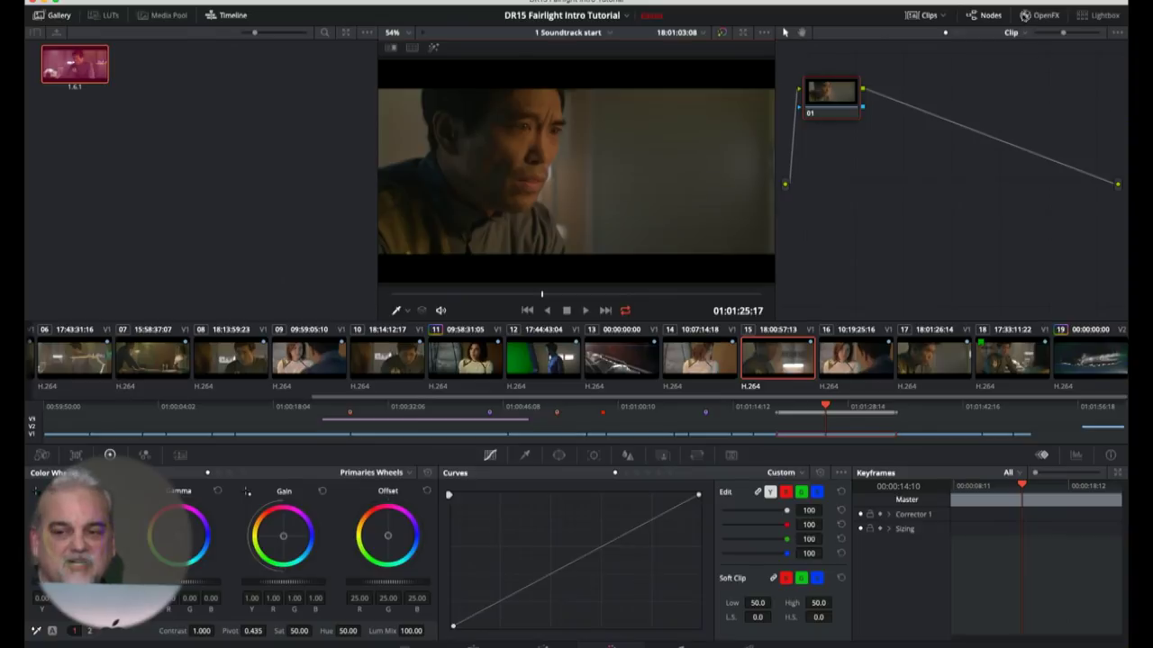
# Add a ResolveFX Revival Patch Replacer node after corrector 01 from the OpenFX library
pyautogui.click(1040, 15)
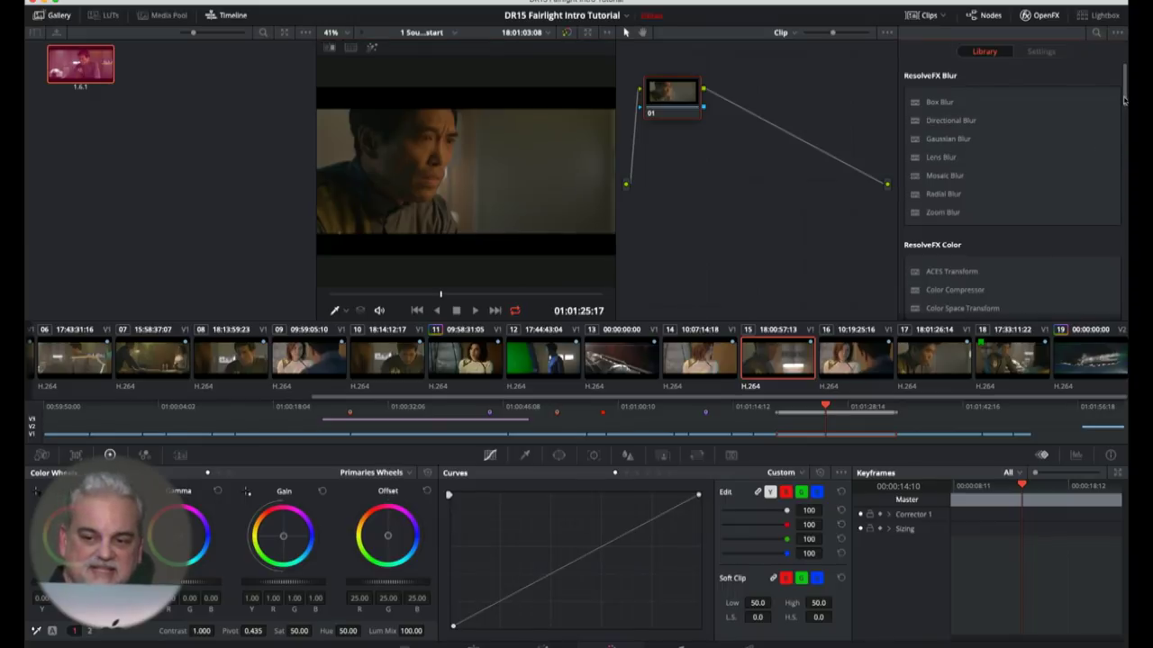
pyautogui.scroll(-1, 1124, 101)
pyautogui.scroll(-1, 1124, 102)
pyautogui.moveTo(1124, 101); pyautogui.dragTo(1116, 216)
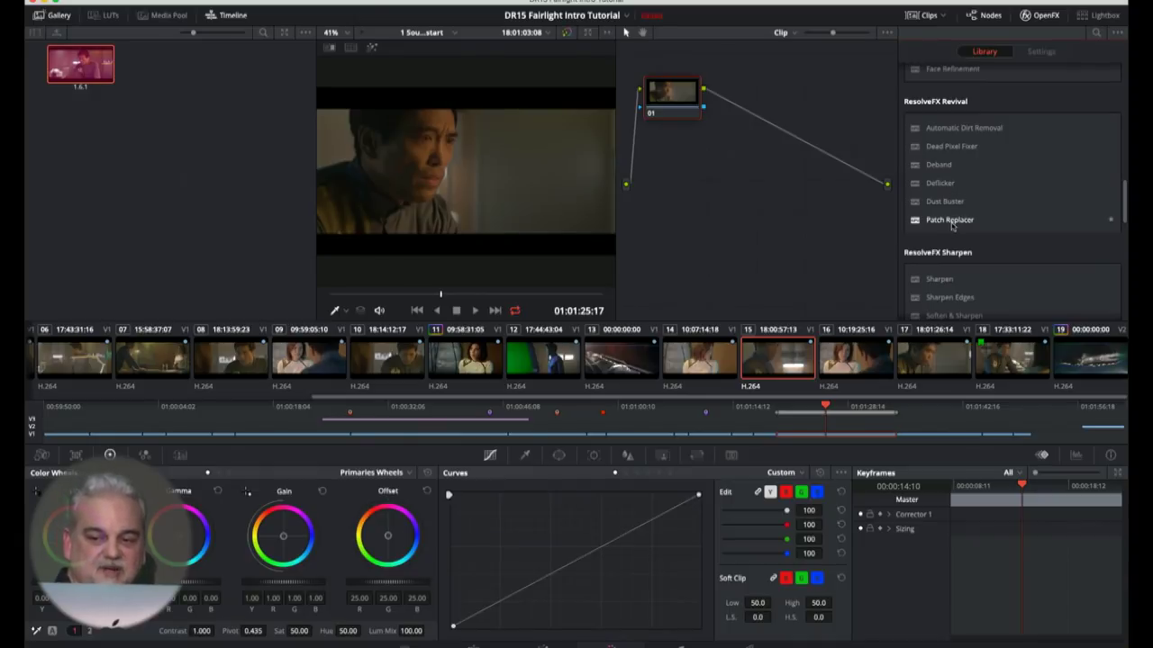
pyautogui.moveTo(924, 225); pyautogui.dragTo(755, 119)
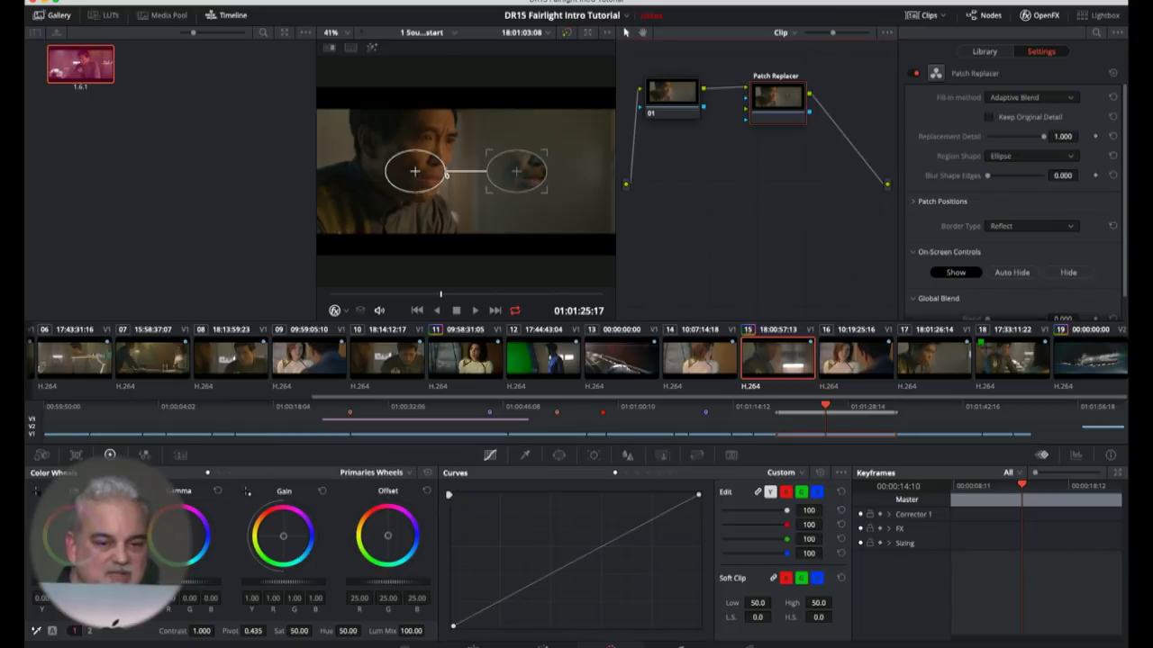
# Make the patch ellipses taller and narrower and move the source patch up onto the man's face
pyautogui.moveTo(547, 146)
pyautogui.mouseDown()
pyautogui.moveTo(553, 135)
pyautogui.moveTo(547, 162)
pyautogui.mouseUp()
pyautogui.moveTo(568, 166); pyautogui.dragTo(570, 171)
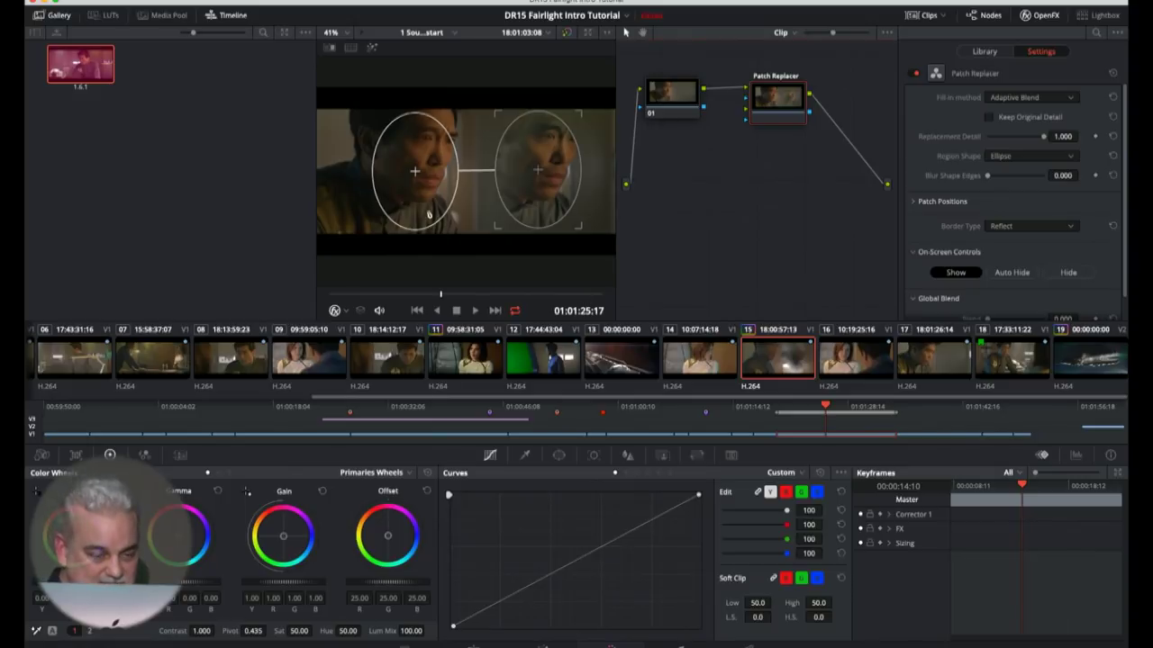
pyautogui.moveTo(447, 148); pyautogui.dragTo(443, 131)
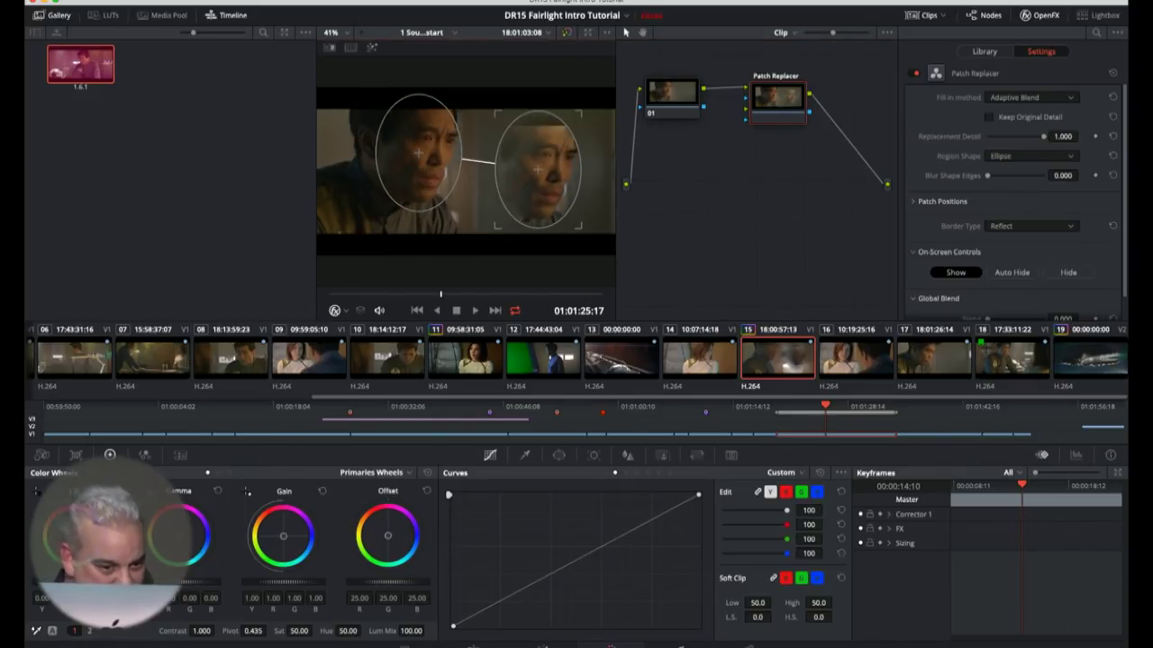
# Open the Tracker palette and switch its mode from Window to FX
pyautogui.click(593, 455)
pyautogui.click(779, 472)
pyautogui.click(790, 514)
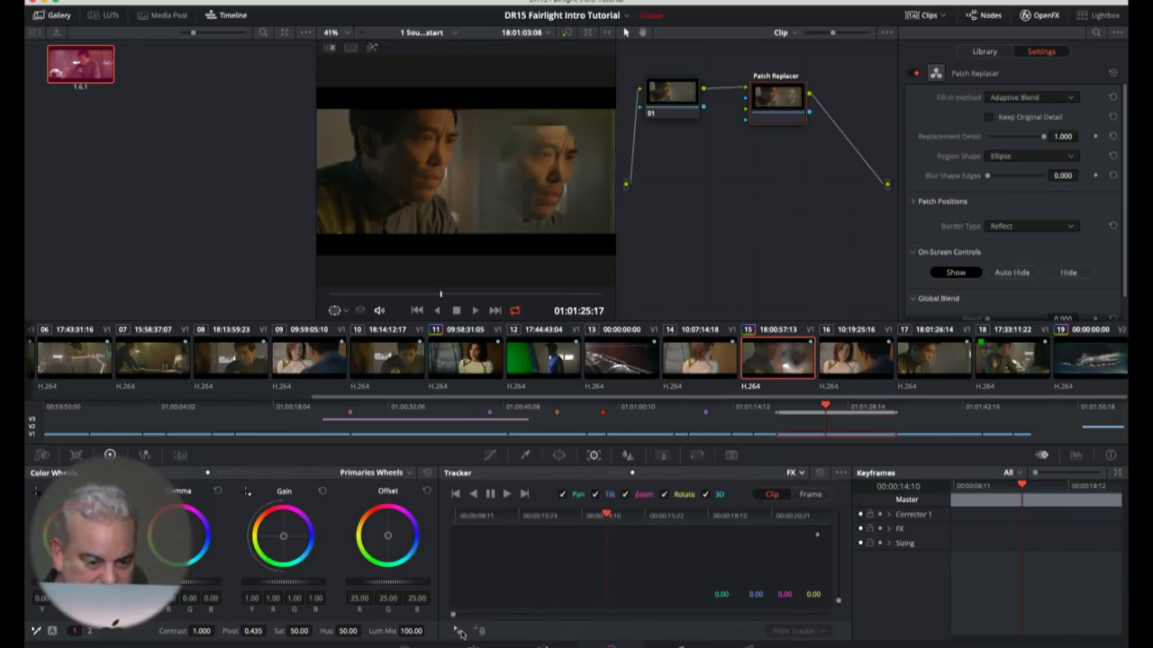
# Place a tracking point on the actor's face, track it forward, and play back to check
pyautogui.click(433, 162)
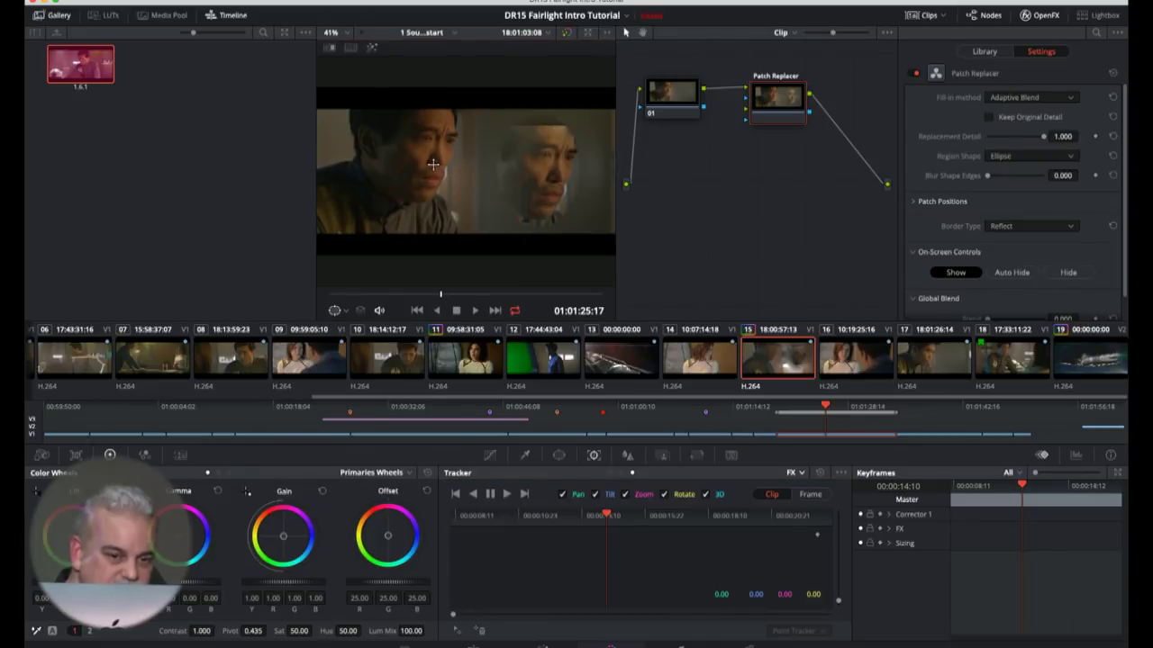
pyautogui.click(507, 494)
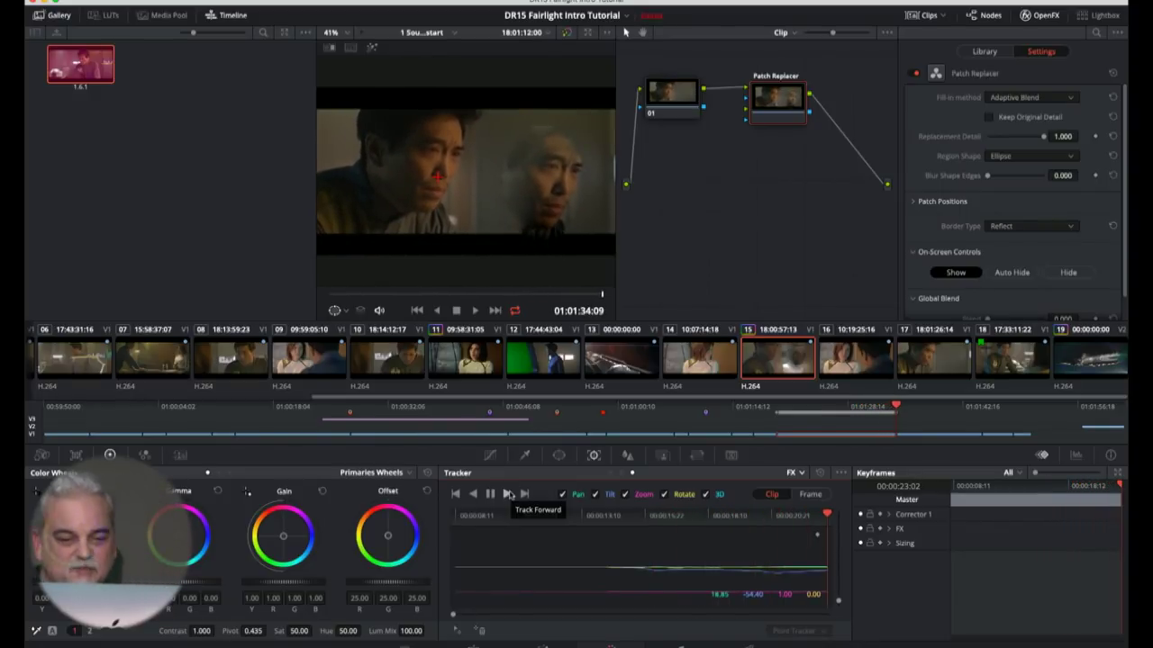
pyautogui.click(629, 528)
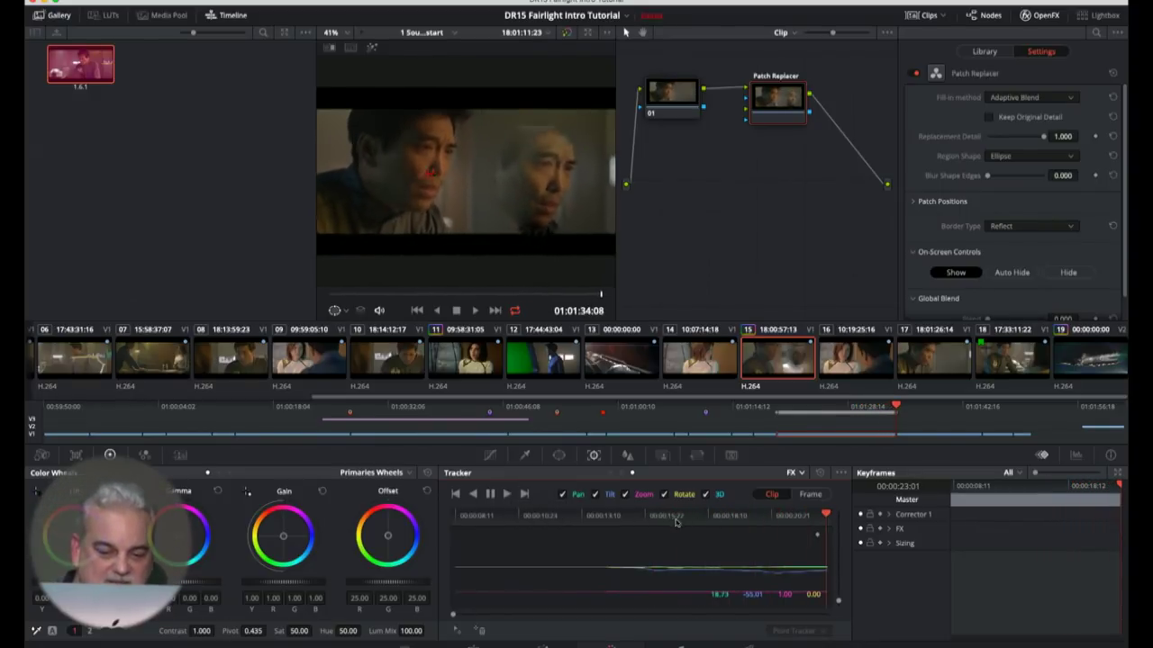
pyautogui.press('space')
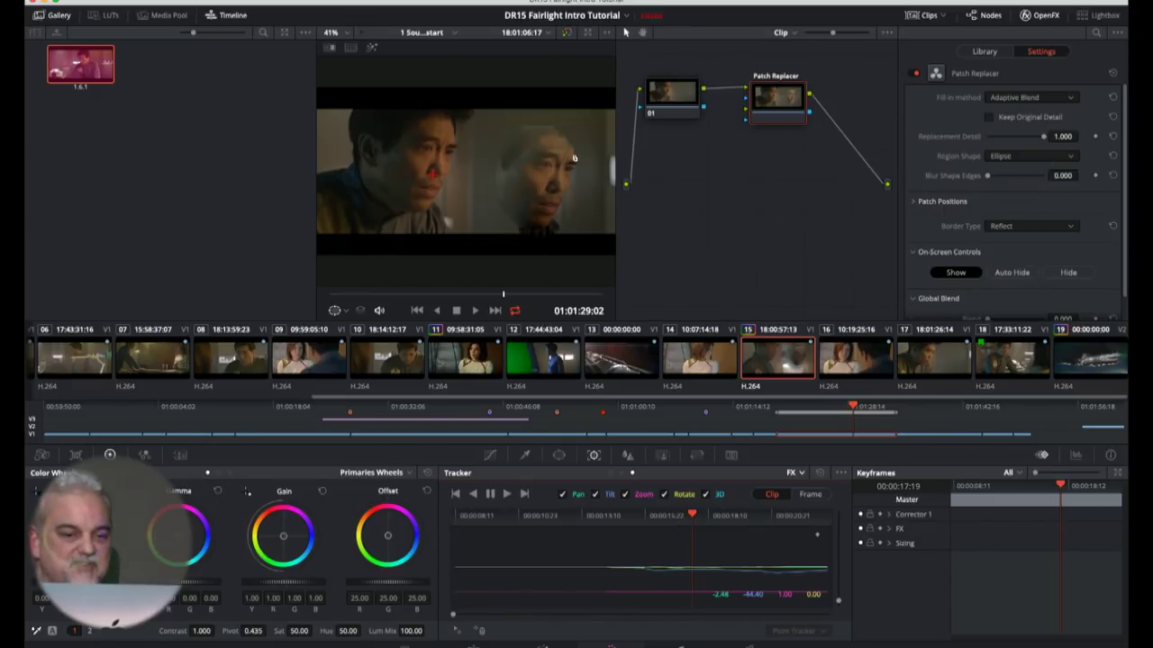
# Set the viewer overlay to OpenFX and adjust the patch ellipse on the right face
pyautogui.click(345, 310)
pyautogui.click(375, 407)
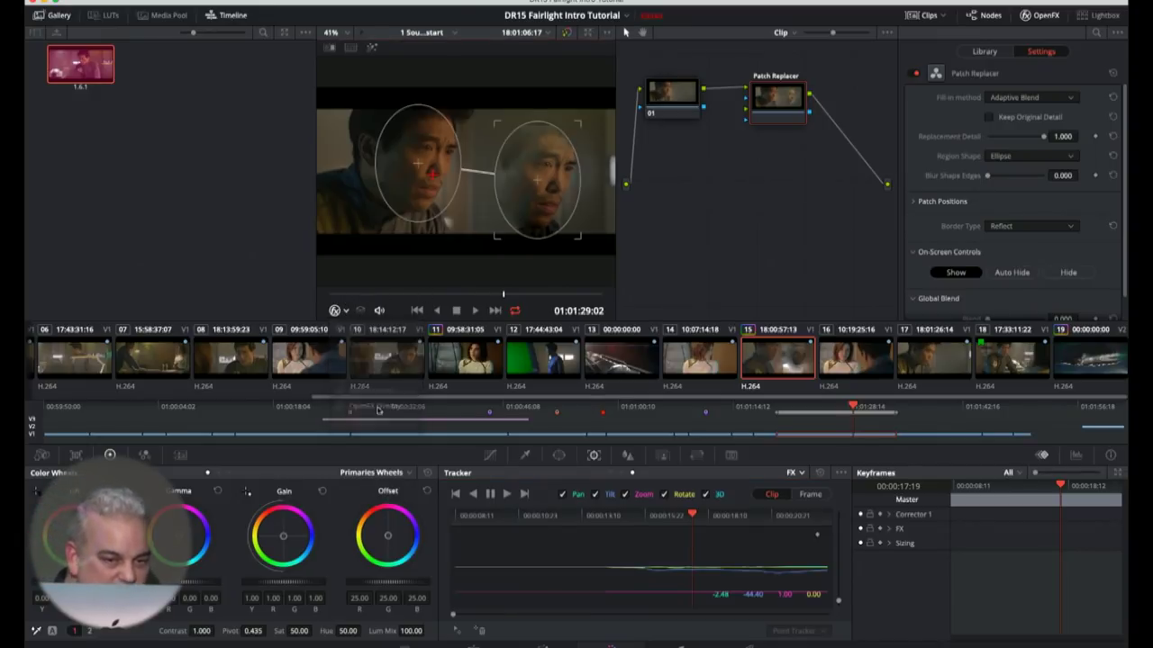
pyautogui.moveTo(580, 123)
pyautogui.mouseDown()
pyautogui.moveTo(607, 174)
pyautogui.moveTo(580, 123)
pyautogui.mouseUp()
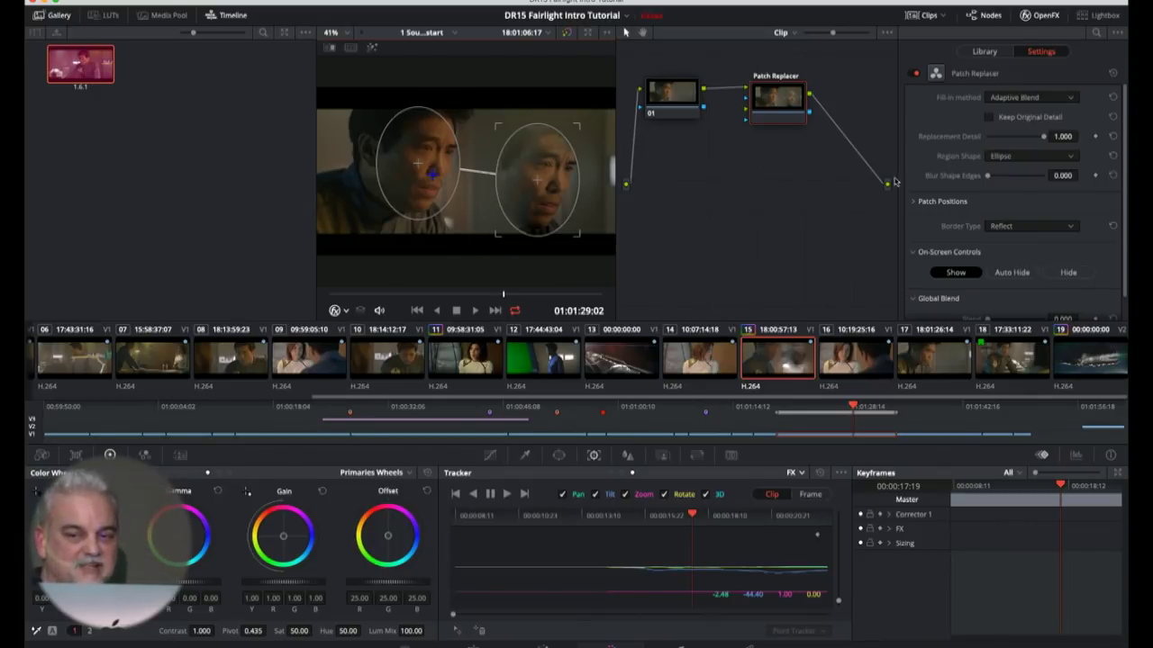
# Open the OpenFX Library and scroll through the ResolveFX effects list
pyautogui.click(995, 52)
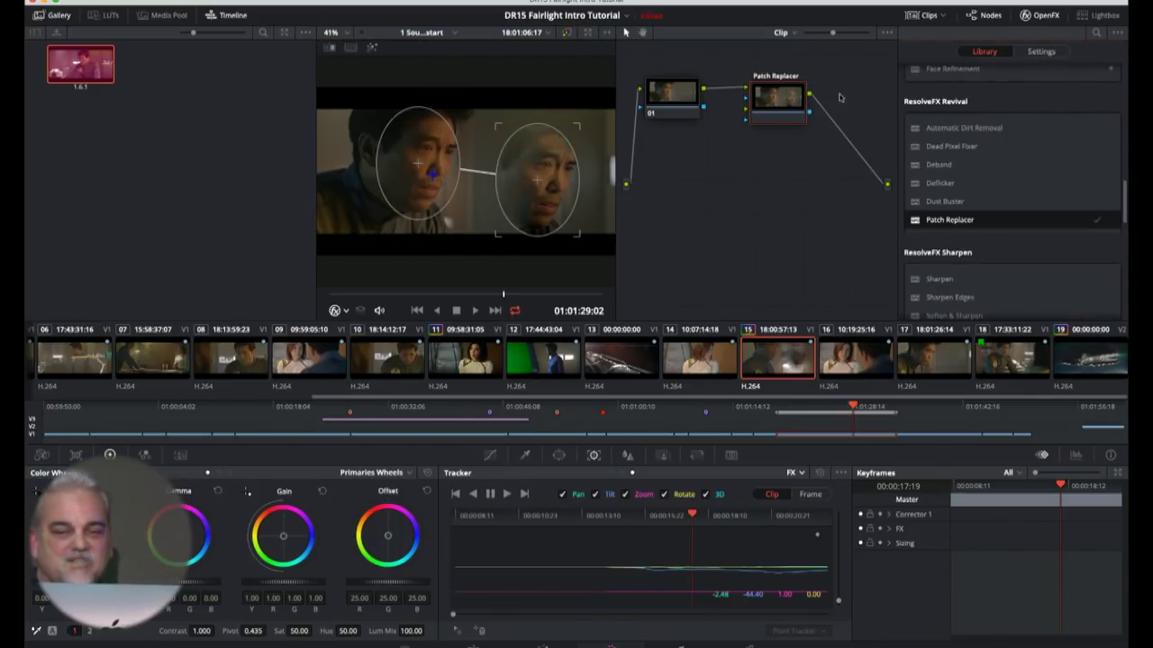
pyautogui.moveTo(1124, 194); pyautogui.dragTo(1125, 72)
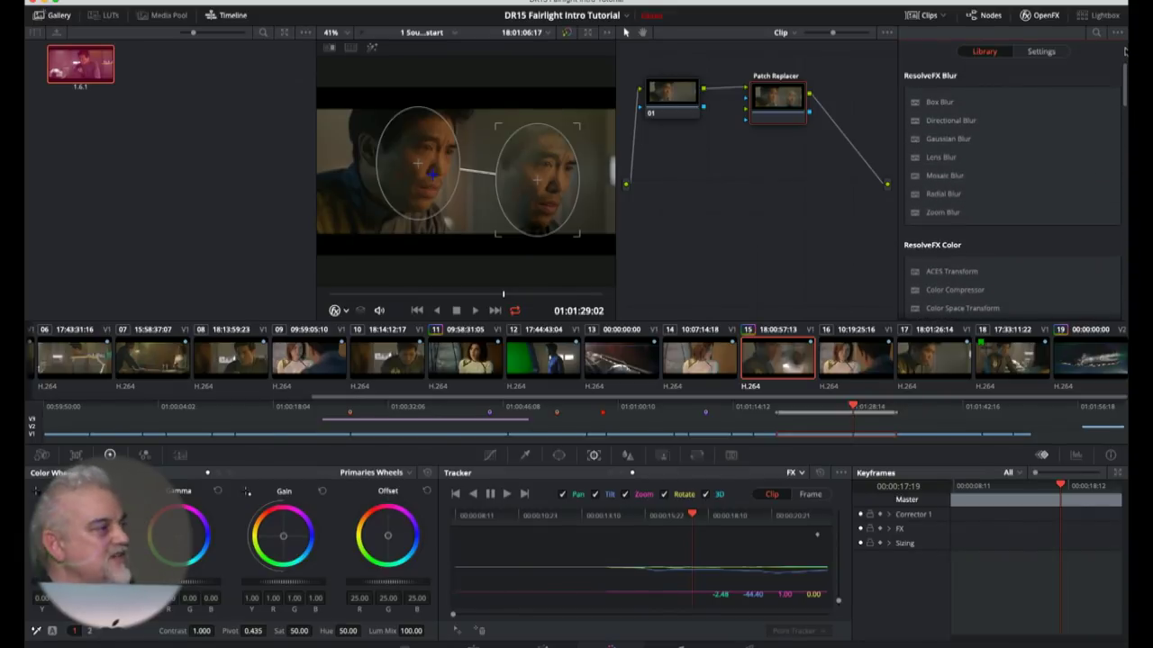
pyautogui.moveTo(1124, 57); pyautogui.dragTo(1121, 317)
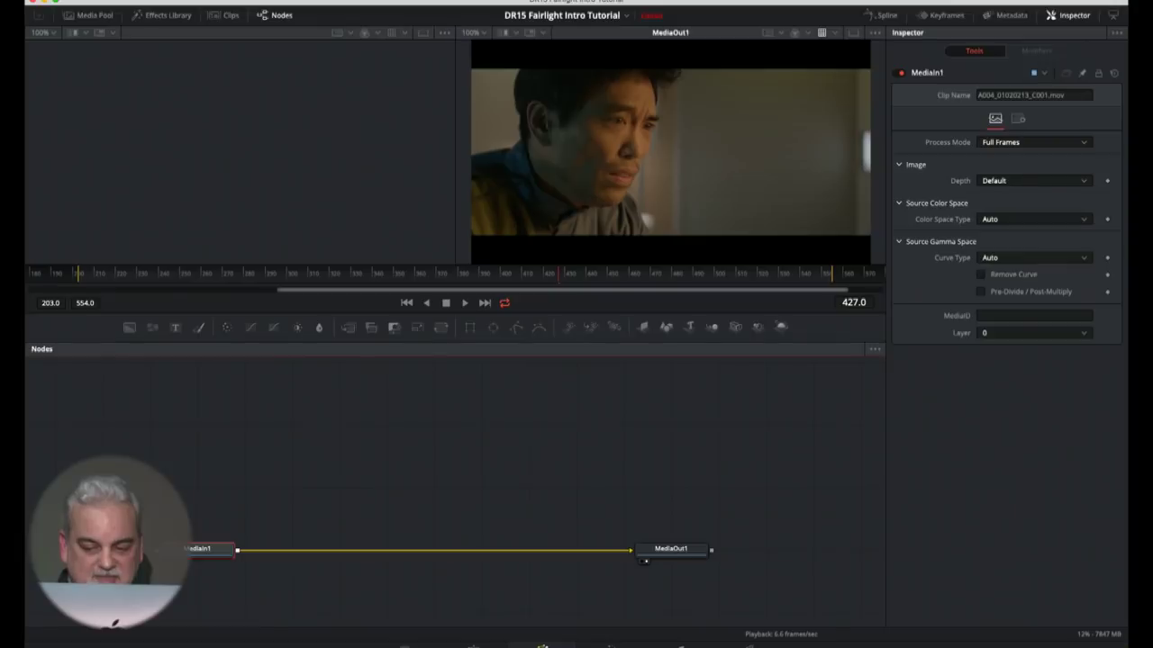
# Clear and close the Console window, then bring up the project list
pyautogui.click(403, 202)
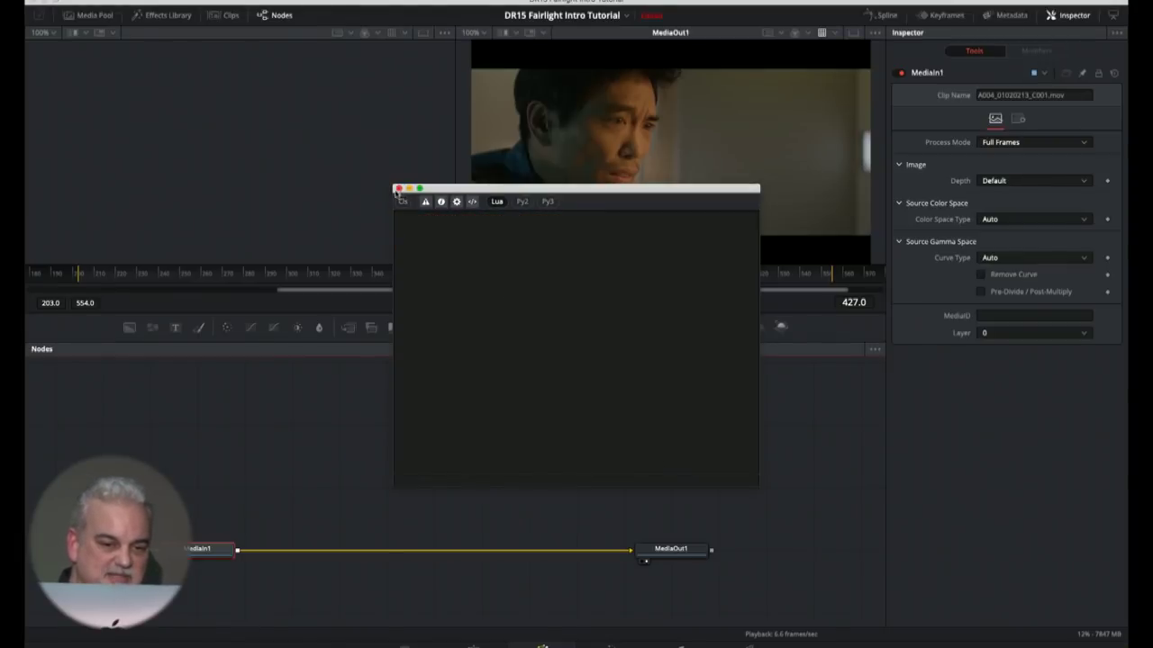
pyautogui.click(398, 188)
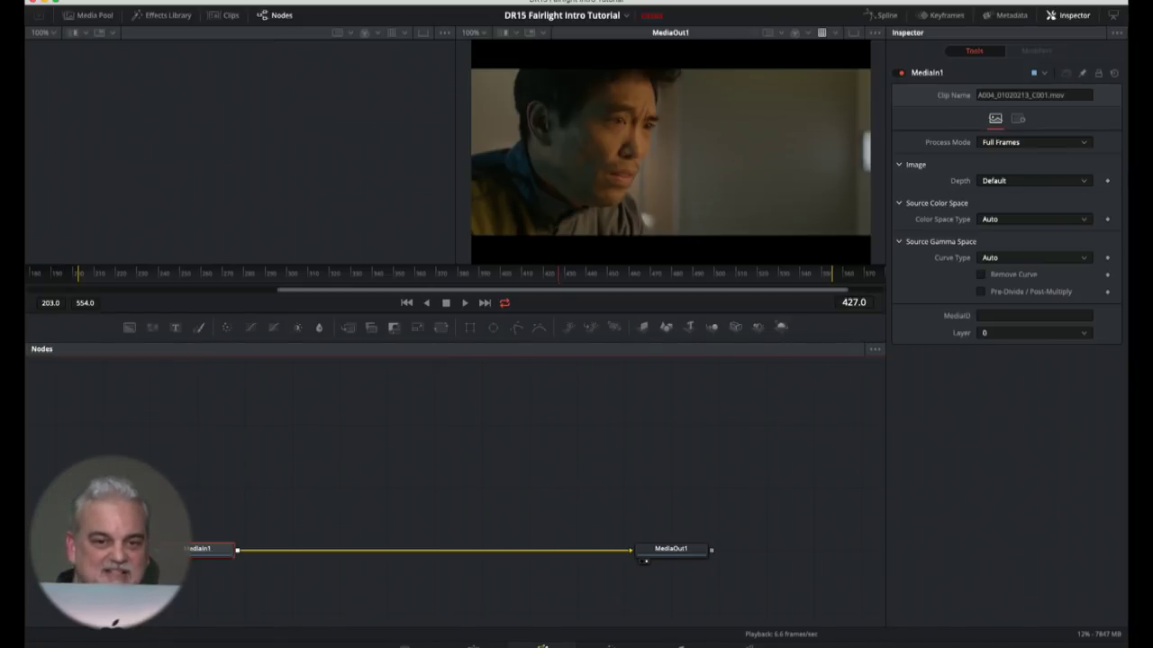
pyautogui.click(622, 16)
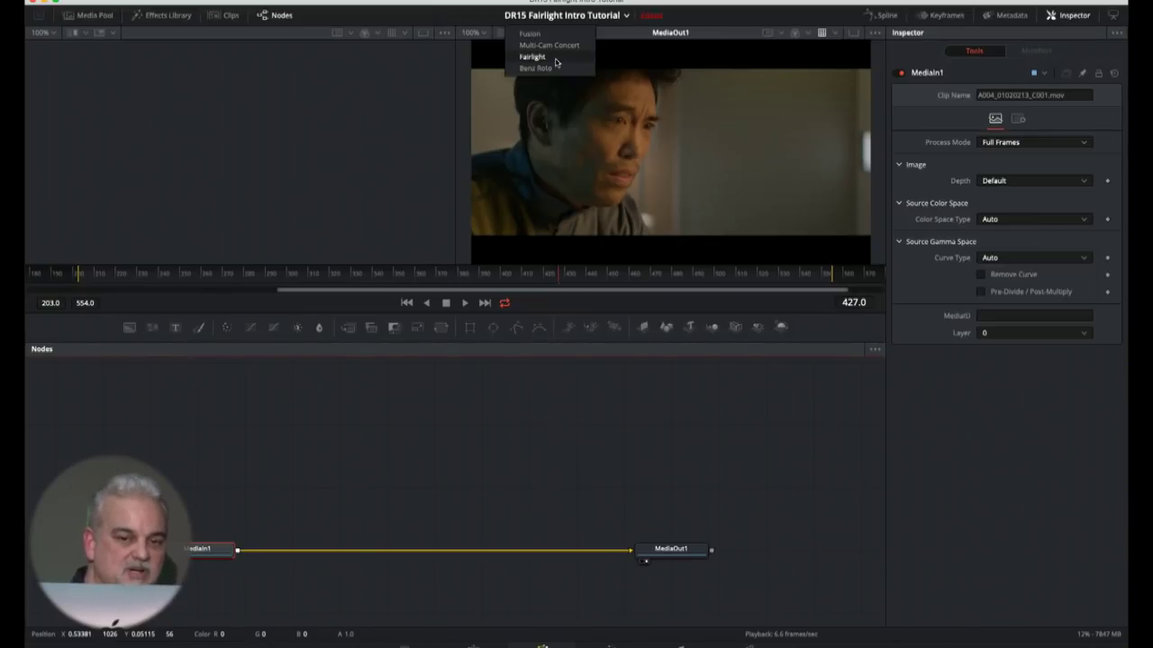
# Close the project list, go to the Edit page zoomed out one step, and pick the Tracking timeline
pyautogui.click(745, 507)
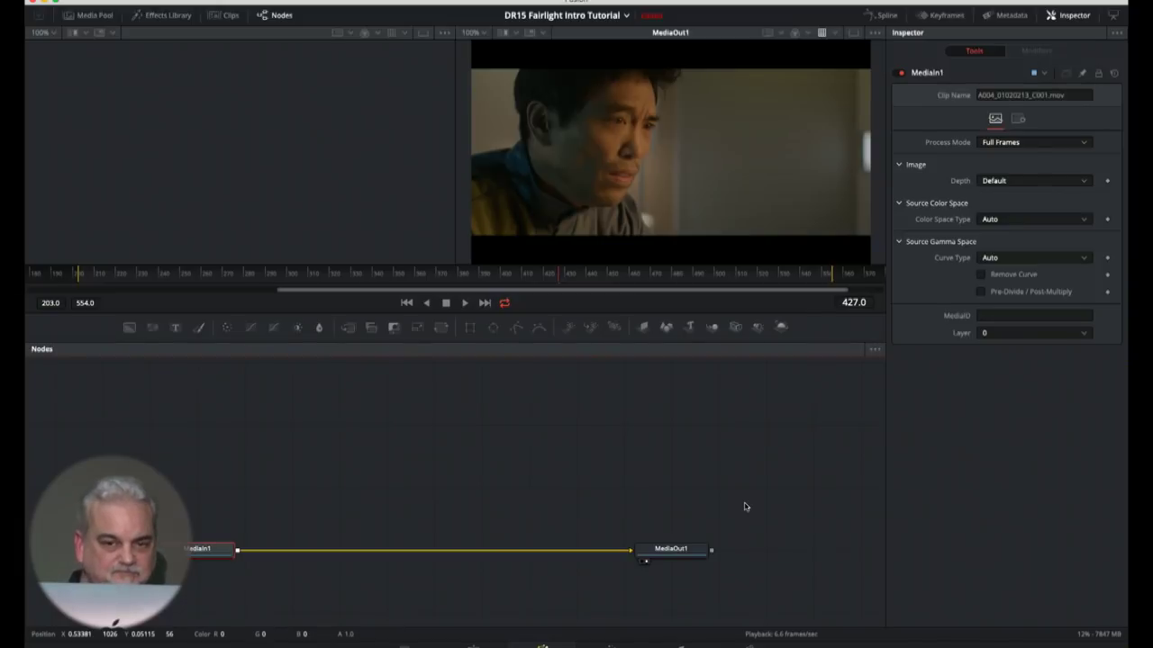
pyautogui.click(471, 645)
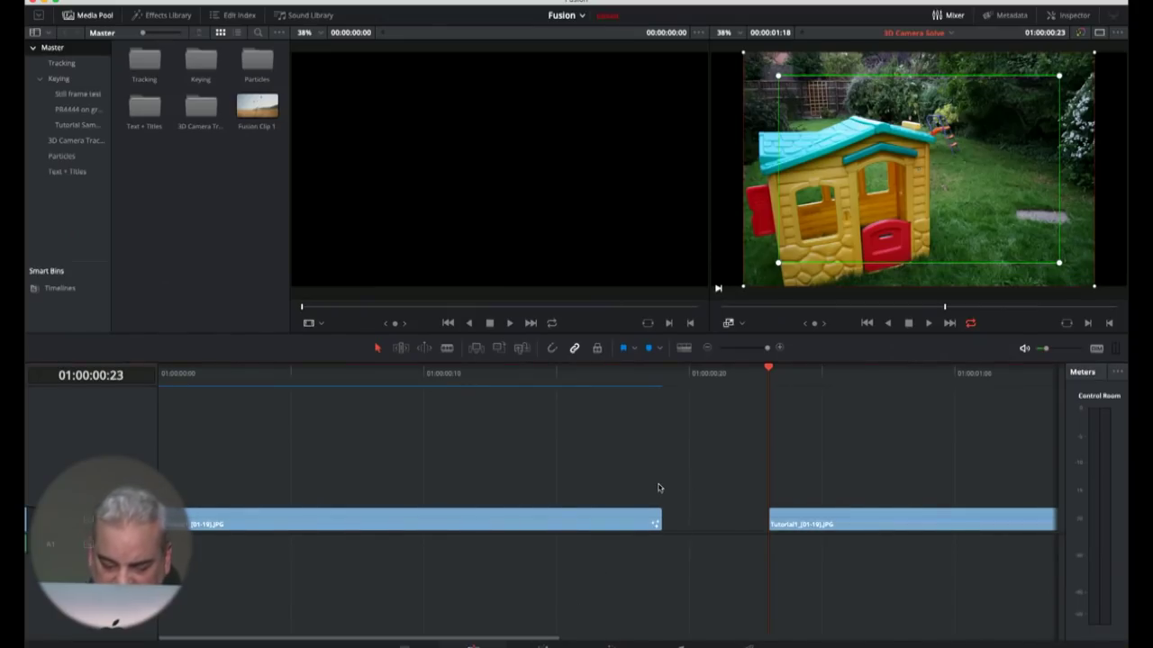
pyautogui.press('super+minus')
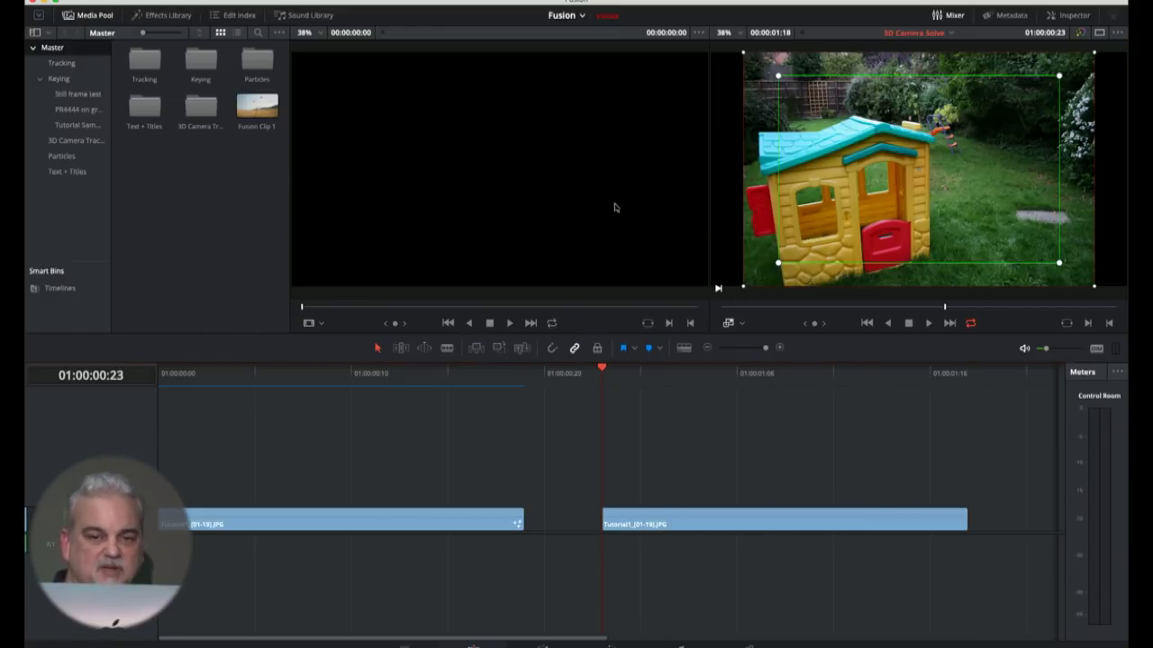
pyautogui.click(923, 34)
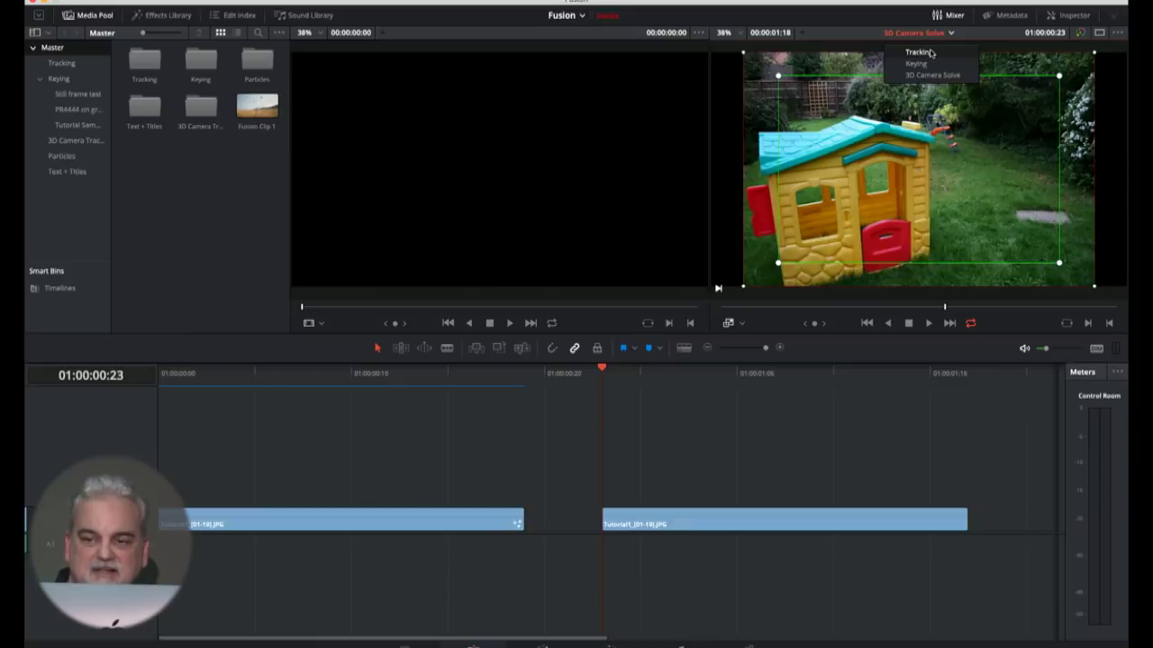
pyautogui.click(920, 53)
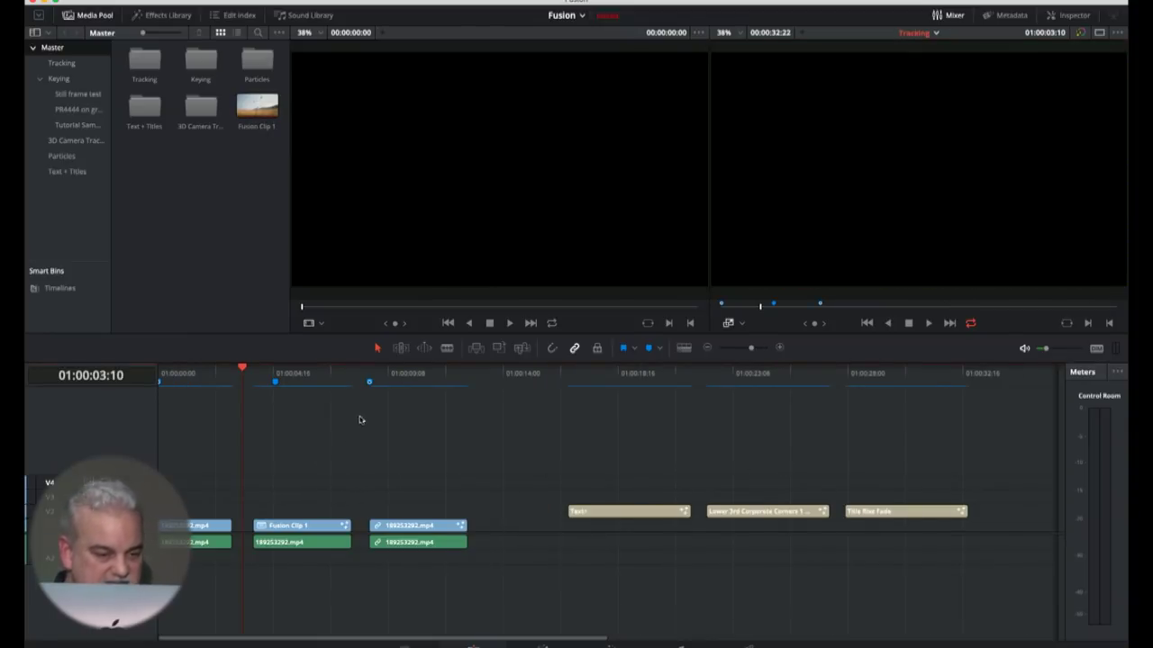
# Play the timeline from the start, mark the first clip as the range, and loop playback
pyautogui.press('Home')
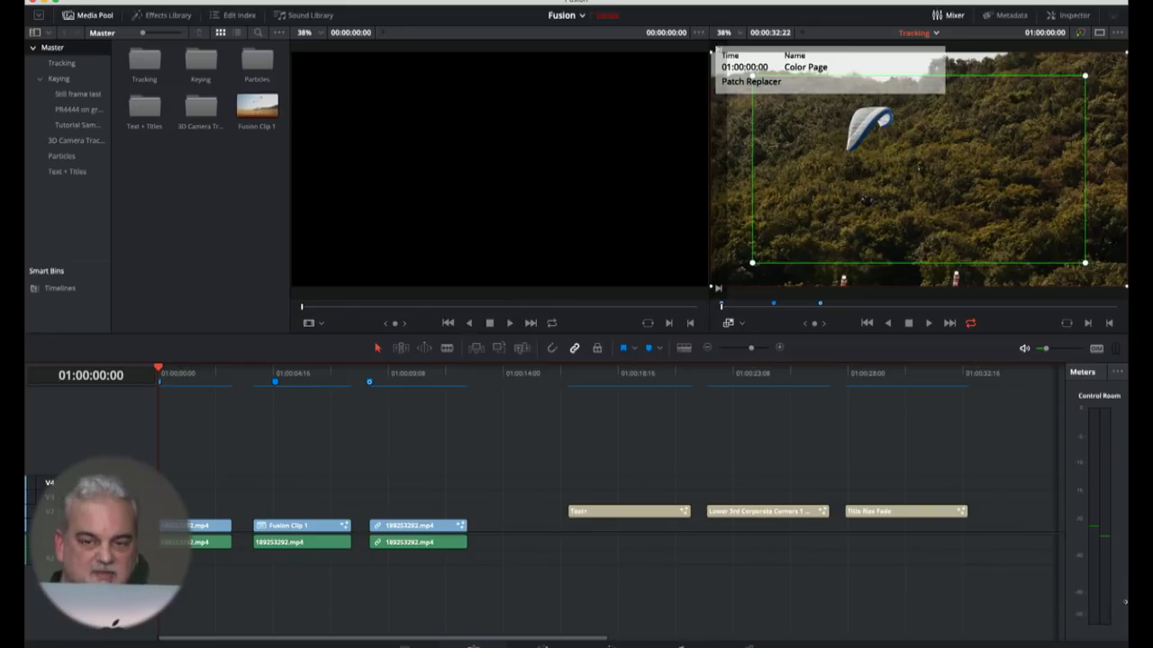
pyautogui.press('space')
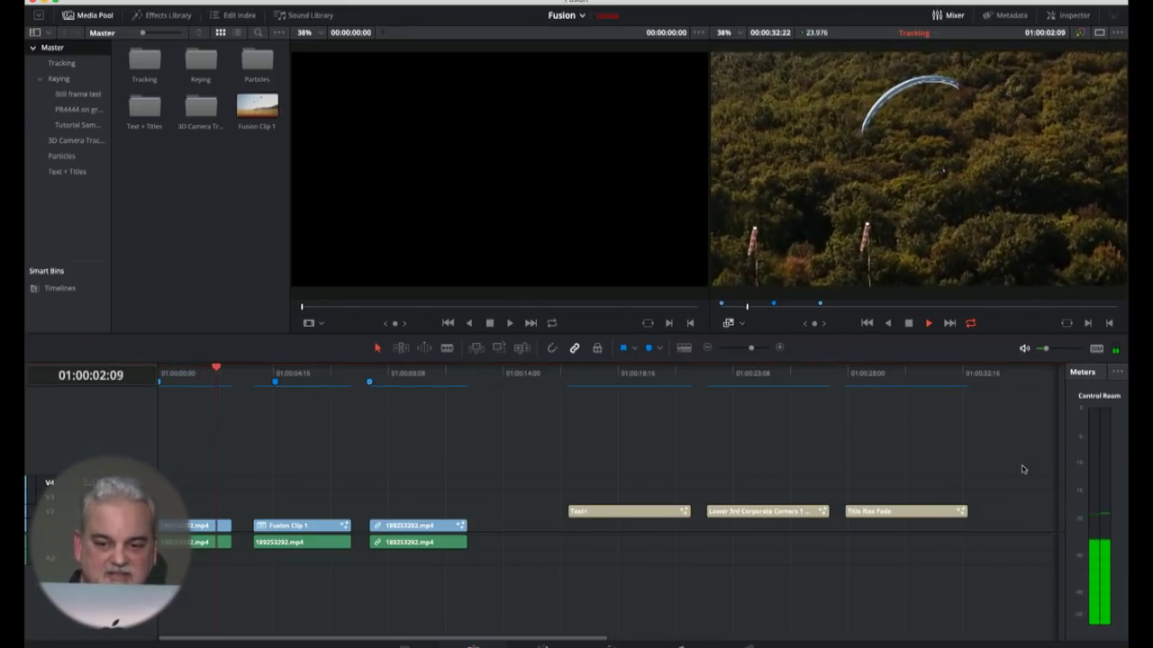
pyautogui.press('space')
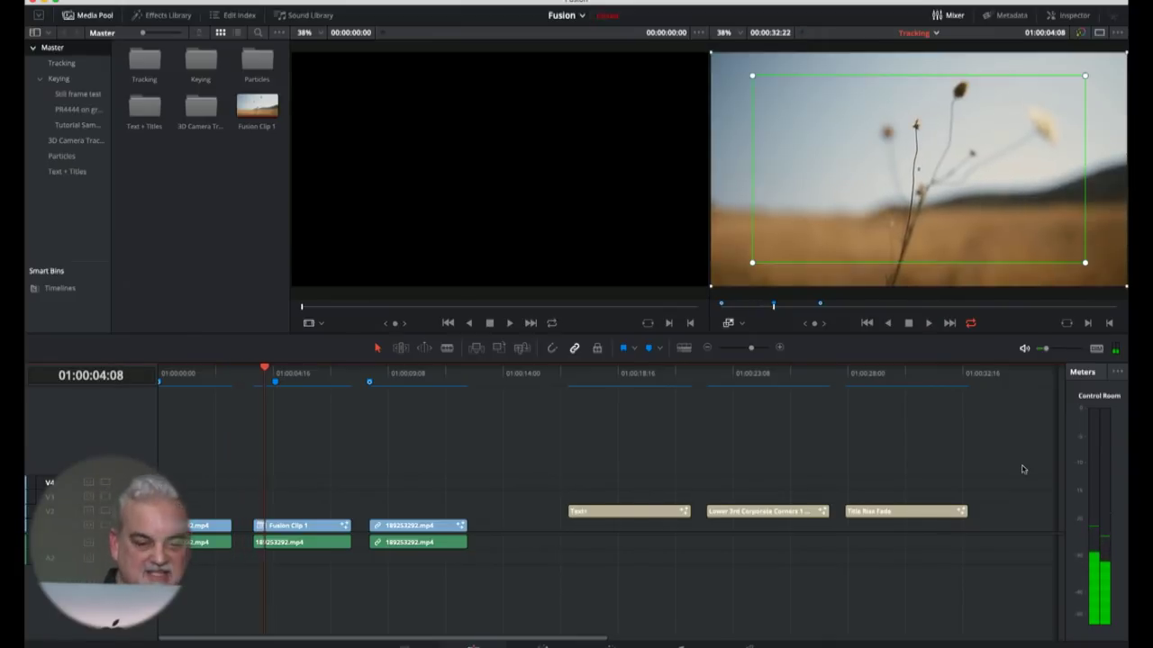
pyautogui.press('Left')
pyautogui.press('Left')
pyautogui.press('Left')
pyautogui.press('Left')
pyautogui.press('Left')
pyautogui.press('Left')
pyautogui.press('Left')
pyautogui.press('Left')
pyautogui.press('Left')
pyautogui.press('Left')
pyautogui.press('Left')
pyautogui.press('Left')
pyautogui.press('Left')
pyautogui.press('Left')
pyautogui.press('Left')
pyautogui.press('Left')
pyautogui.press('Left')
pyautogui.press('Left')
pyautogui.press('Left')
pyautogui.press('Left')
pyautogui.press('x')
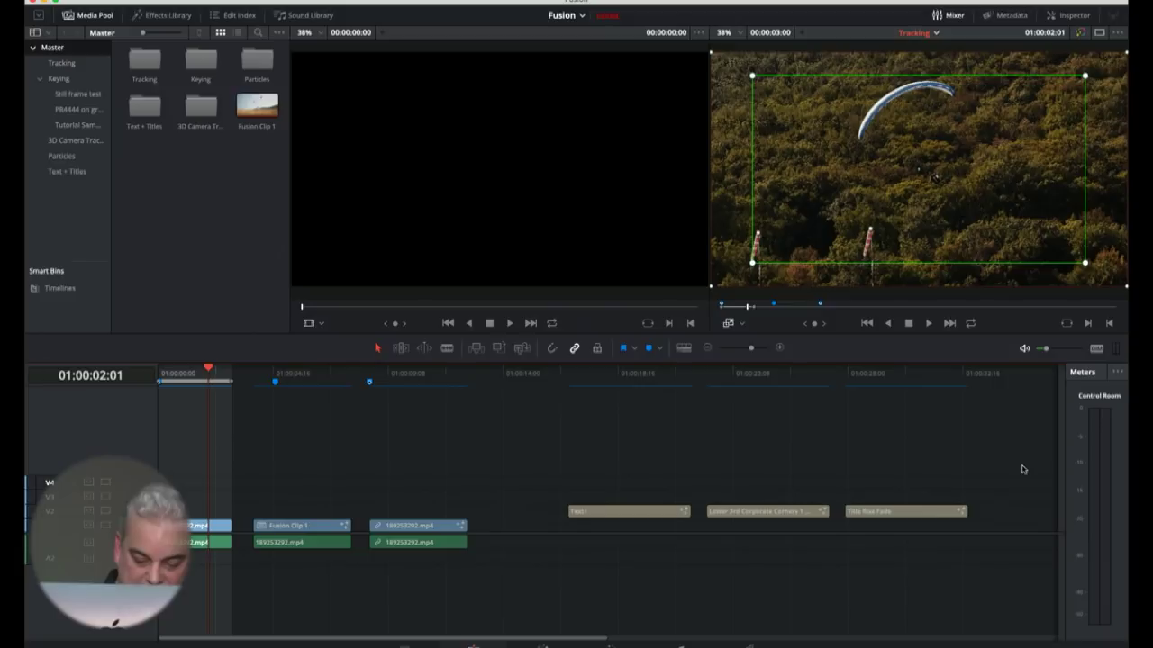
pyautogui.hotkey('alt', '/')
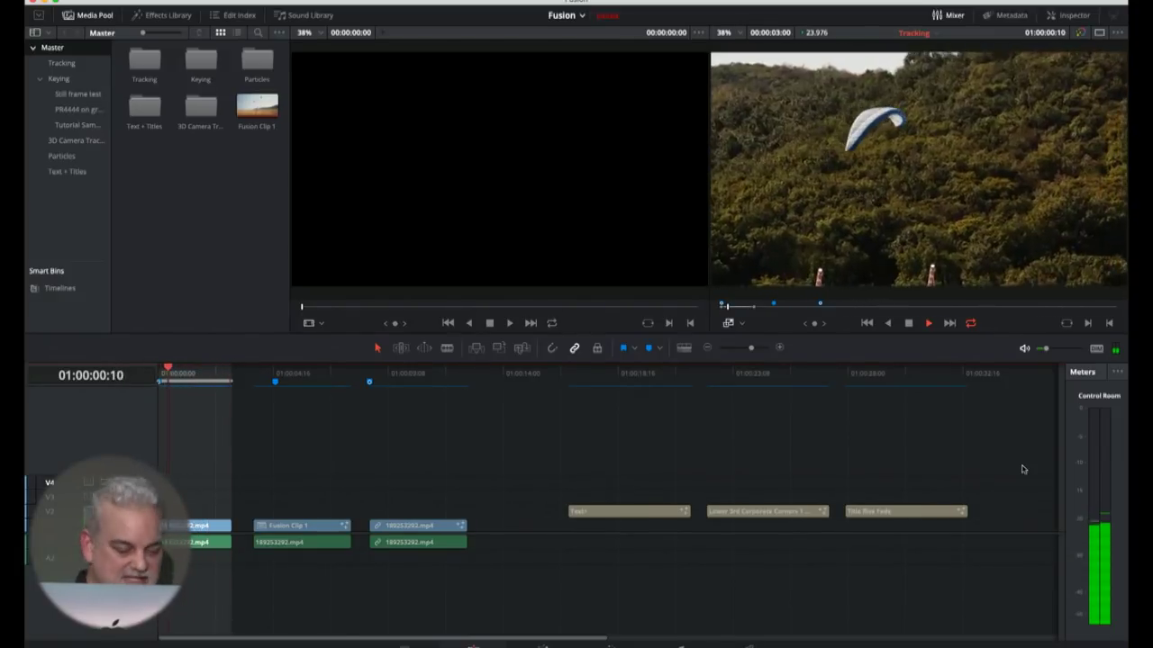
pyautogui.press('space')
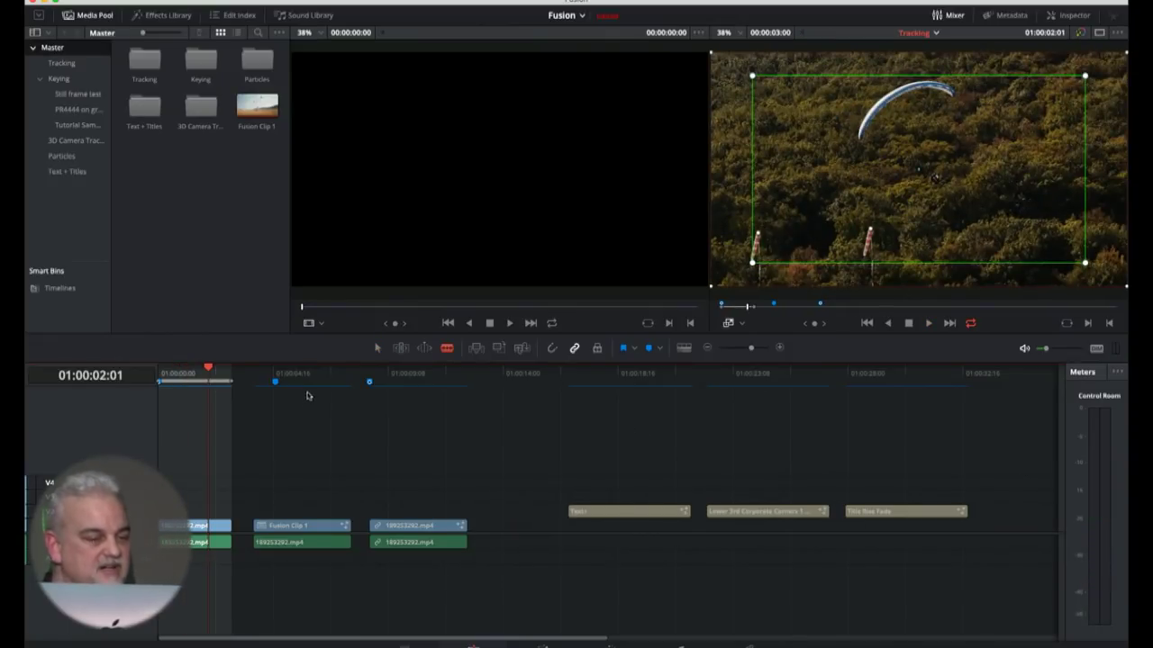
# Replay the HAY FEVER title on Fusion Clip 1 in a loop, stopping at 01:00:06:10
pyautogui.click(280, 376)
pyautogui.click(256, 378)
pyautogui.press('space')
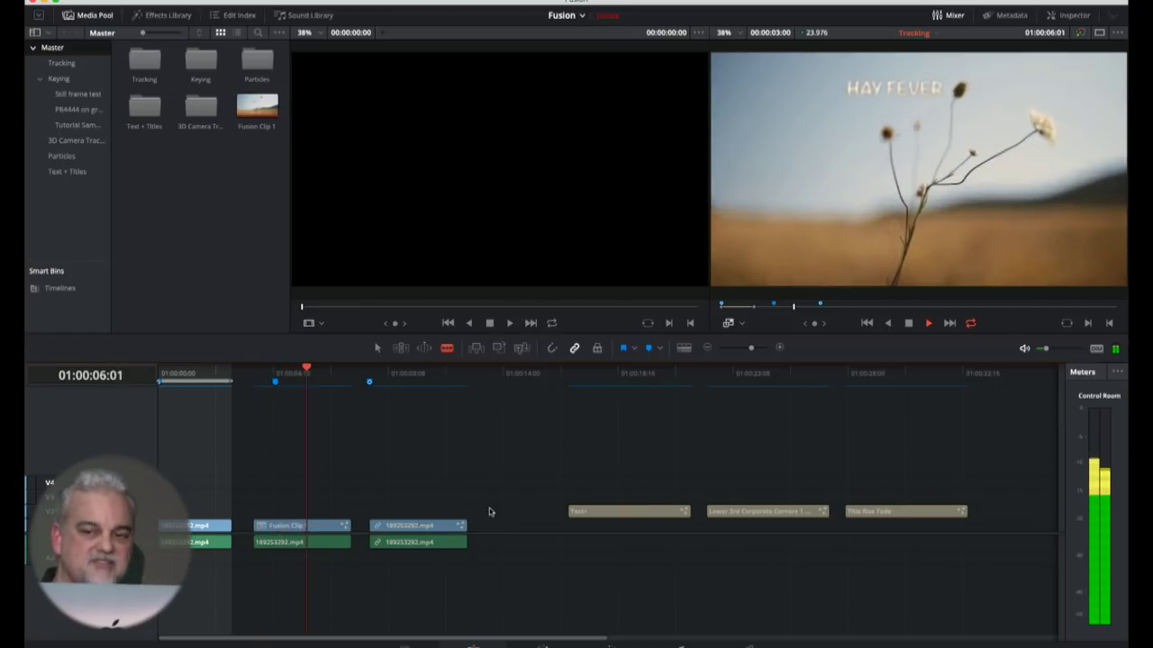
pyautogui.press('space')
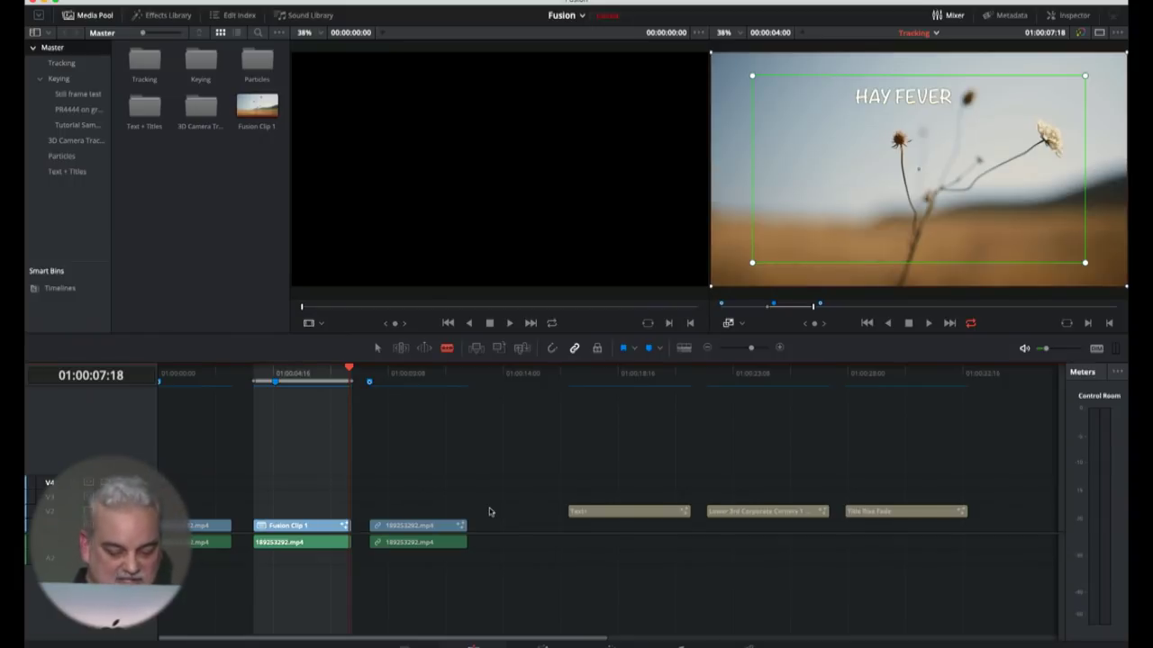
pyautogui.press('space')
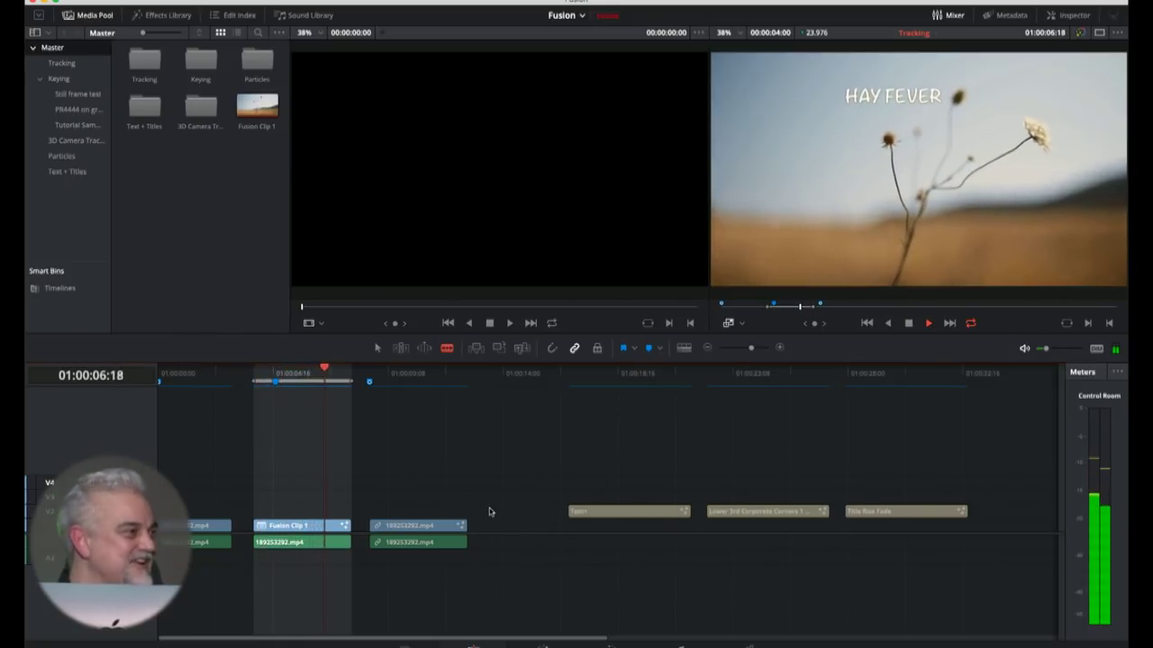
pyautogui.press('space')
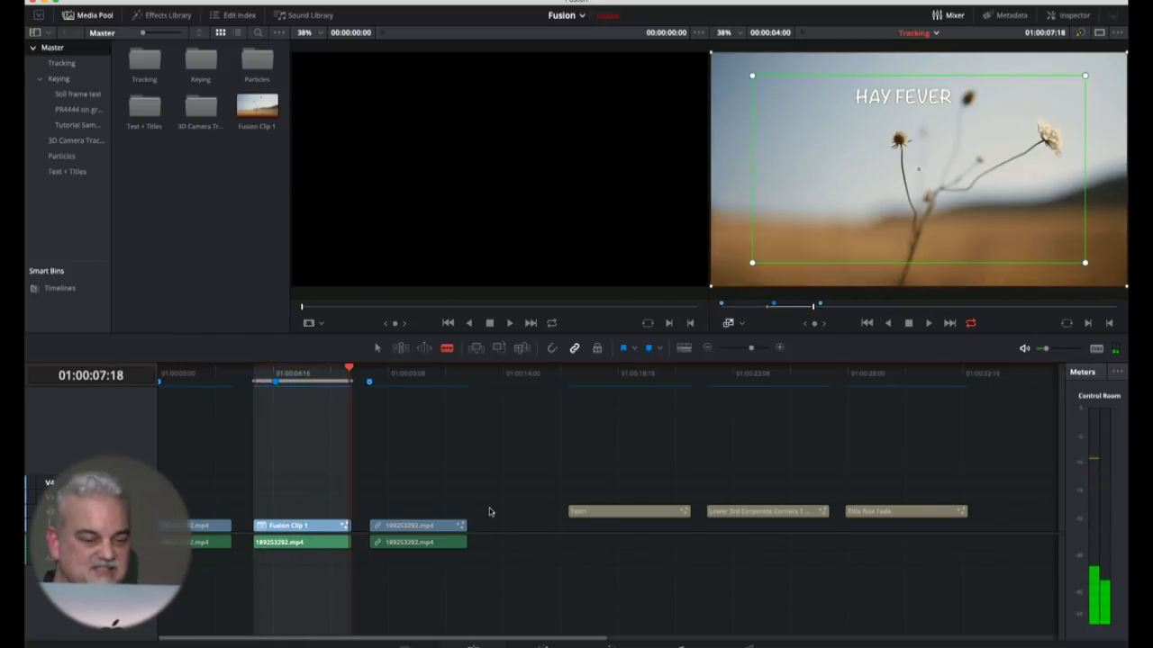
pyautogui.click(315, 373)
# Open the title clip at 01:00:05:16 on the Fusion page and show Text1's Noteworthy Bold settings
pyautogui.moveTo(315, 373); pyautogui.dragTo(297, 373)
pyautogui.click(543, 645)
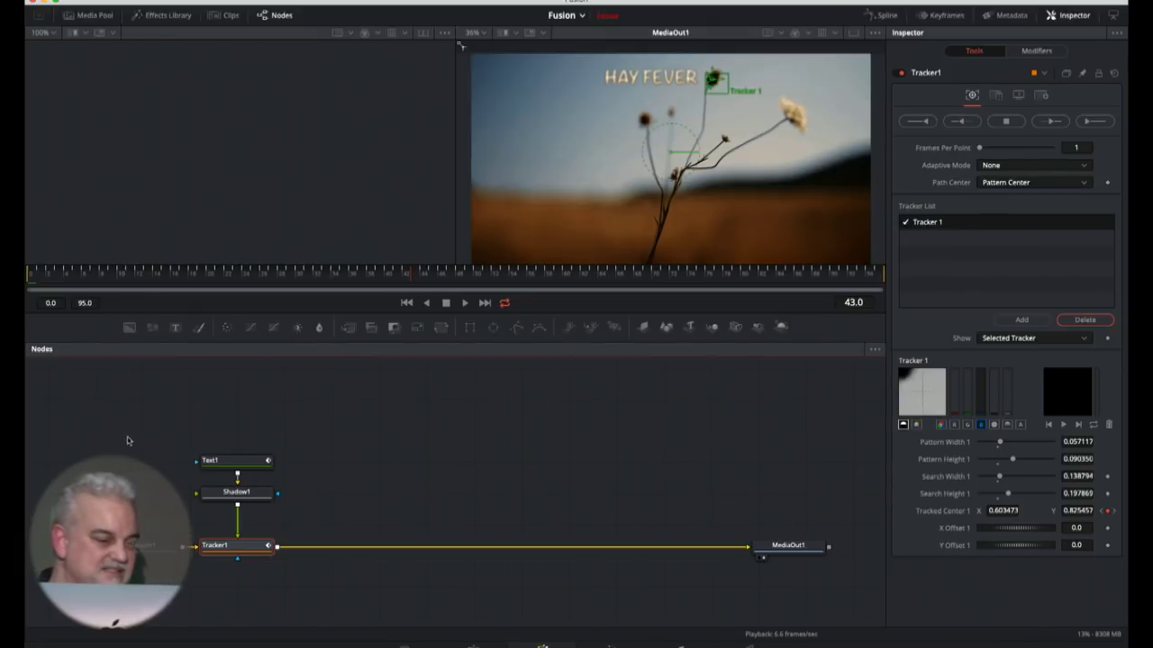
pyautogui.click(252, 461)
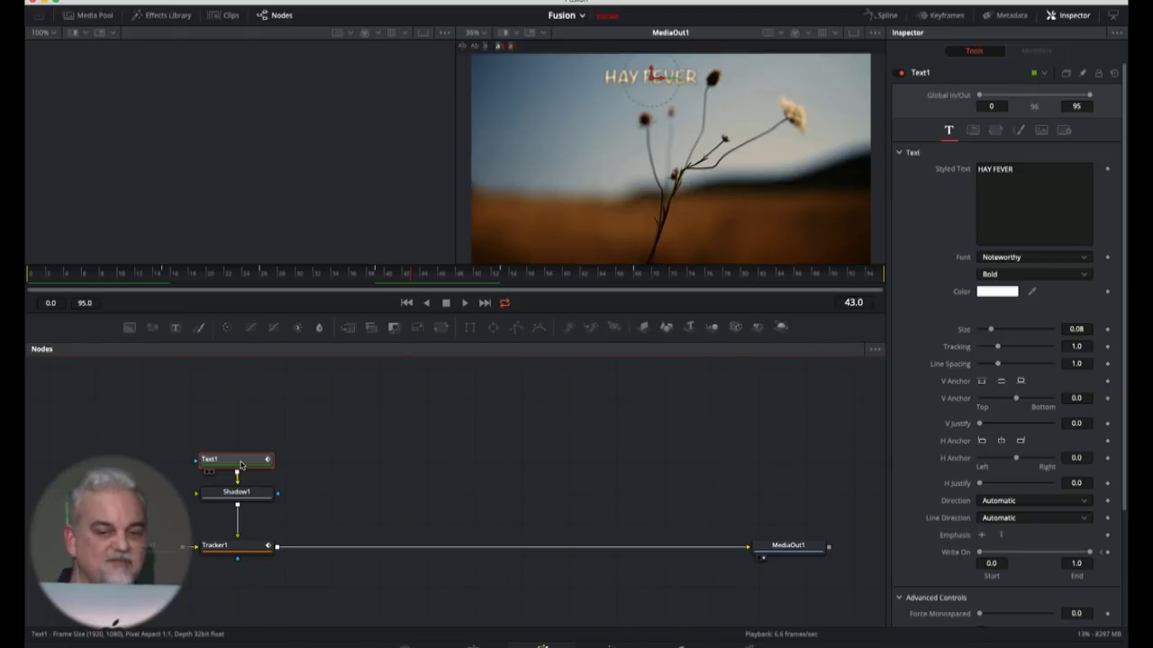
# Load the Text1 node into the left viewer to see HAY FEVER over a transparent checkerboard
pyautogui.click(373, 471)
pyautogui.moveTo(250, 468); pyautogui.dragTo(253, 468)
pyautogui.click(393, 532)
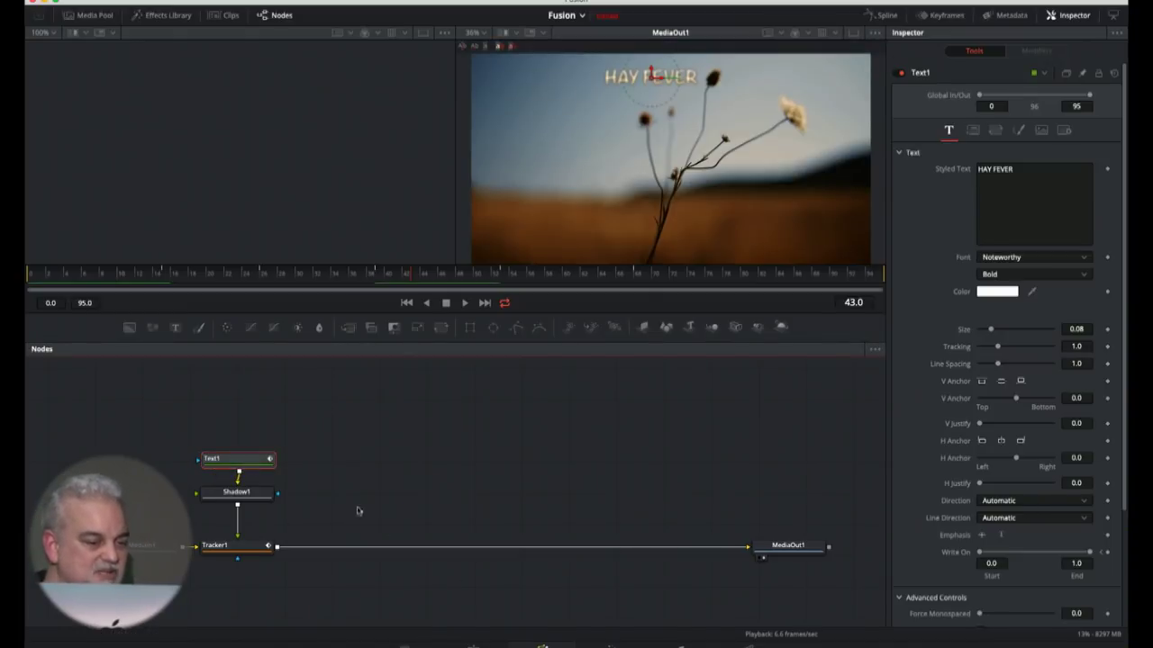
pyautogui.click(262, 470)
pyautogui.press('1')
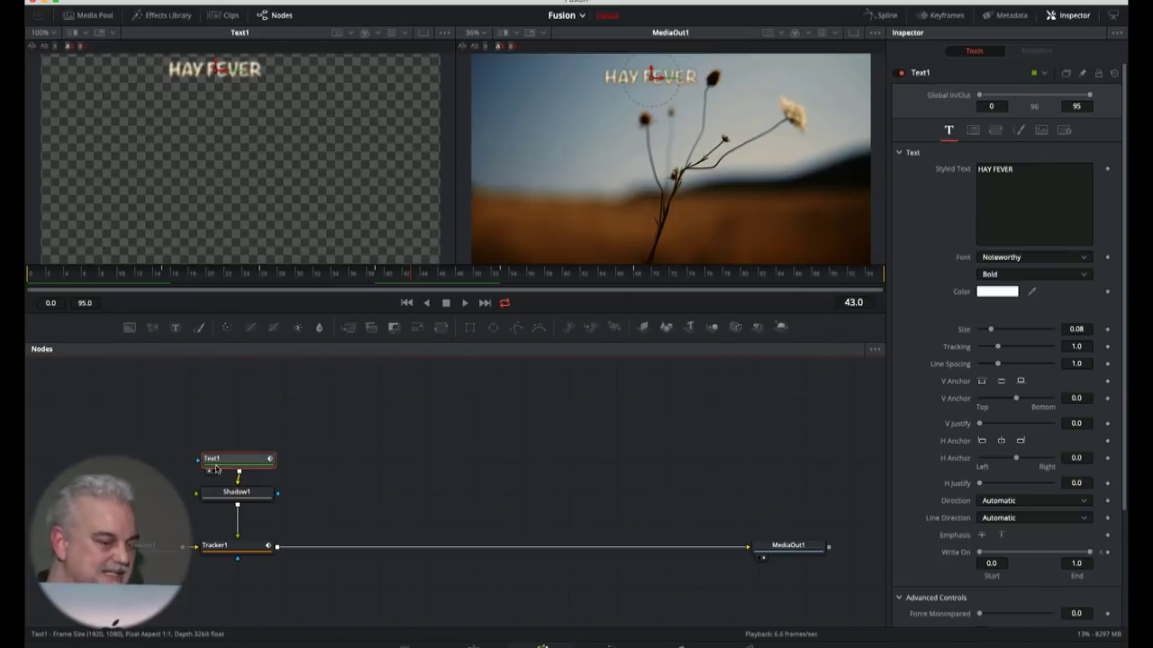
pyautogui.moveTo(216, 468)
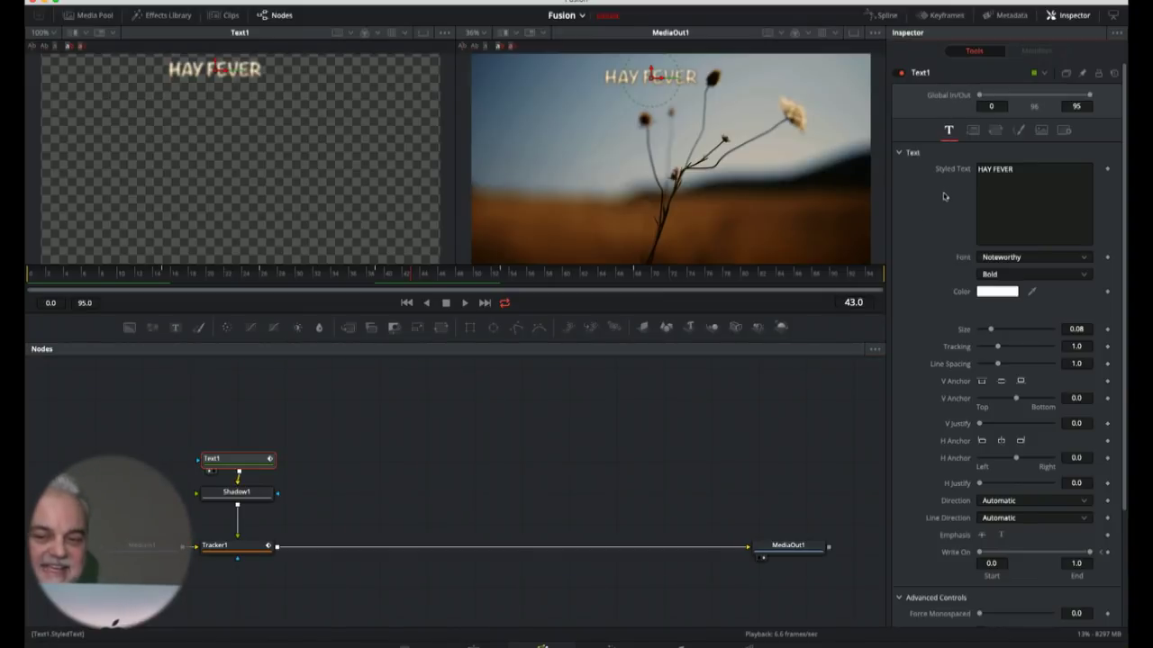
pyautogui.click(942, 15)
# Expand Text1's SoftnessX, SoftnessY and End tracks in the Keyframes panel and retime the End keyframe
pyautogui.click(882, 16)
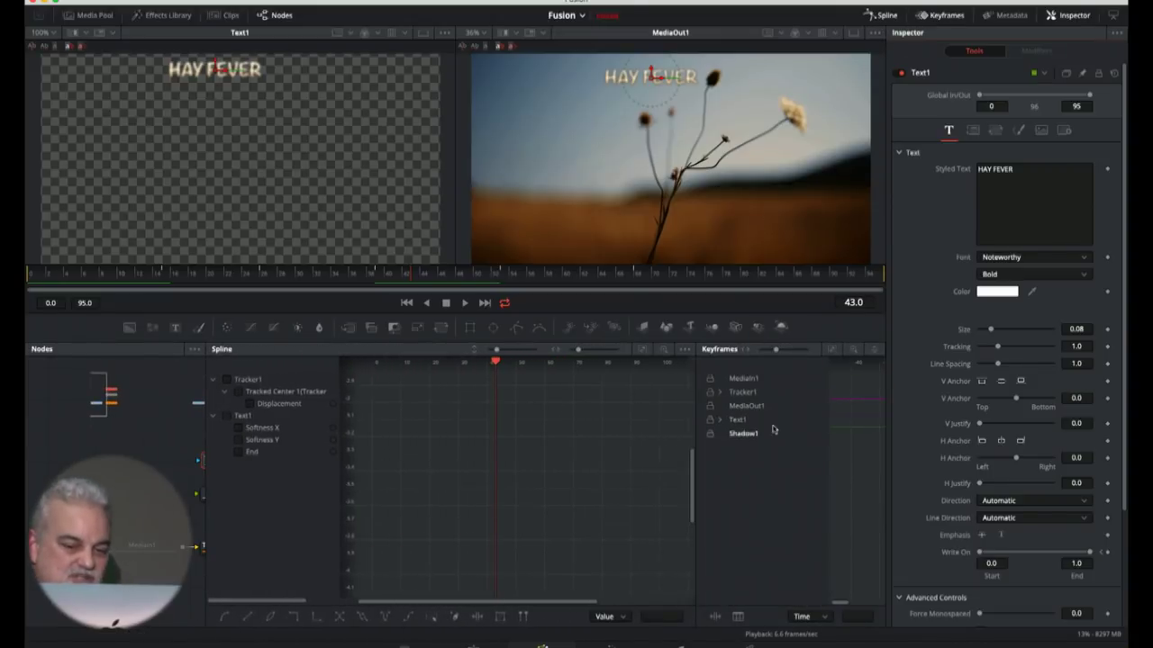
pyautogui.moveTo(691, 397); pyautogui.dragTo(533, 397)
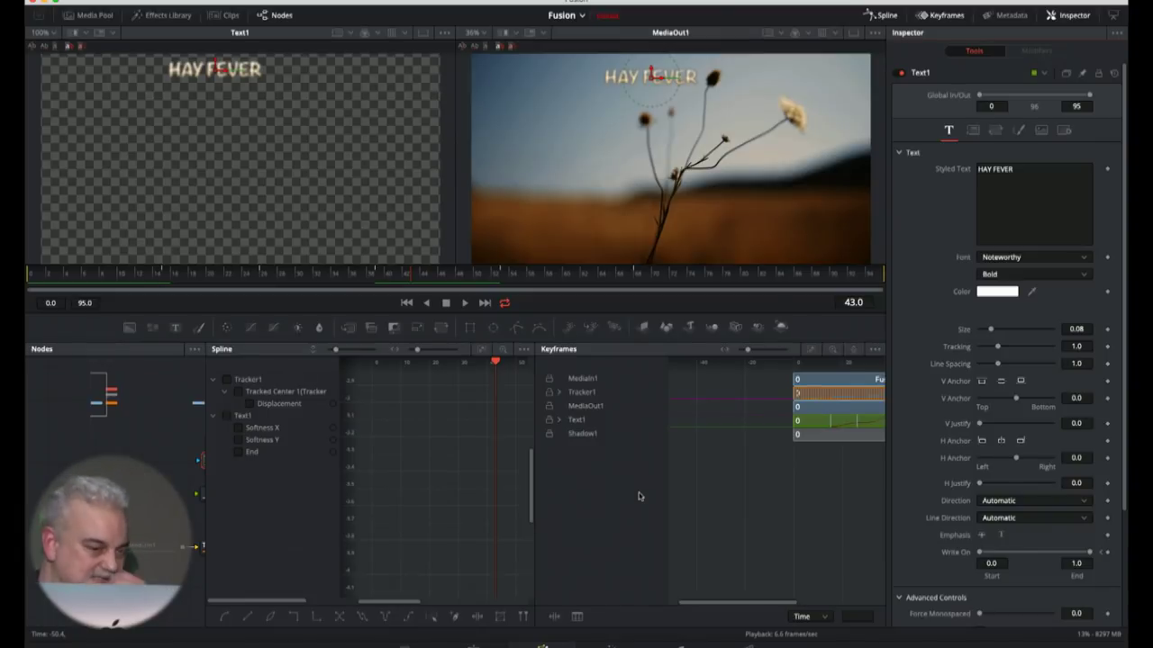
pyautogui.moveTo(533, 458); pyautogui.dragTo(345, 473)
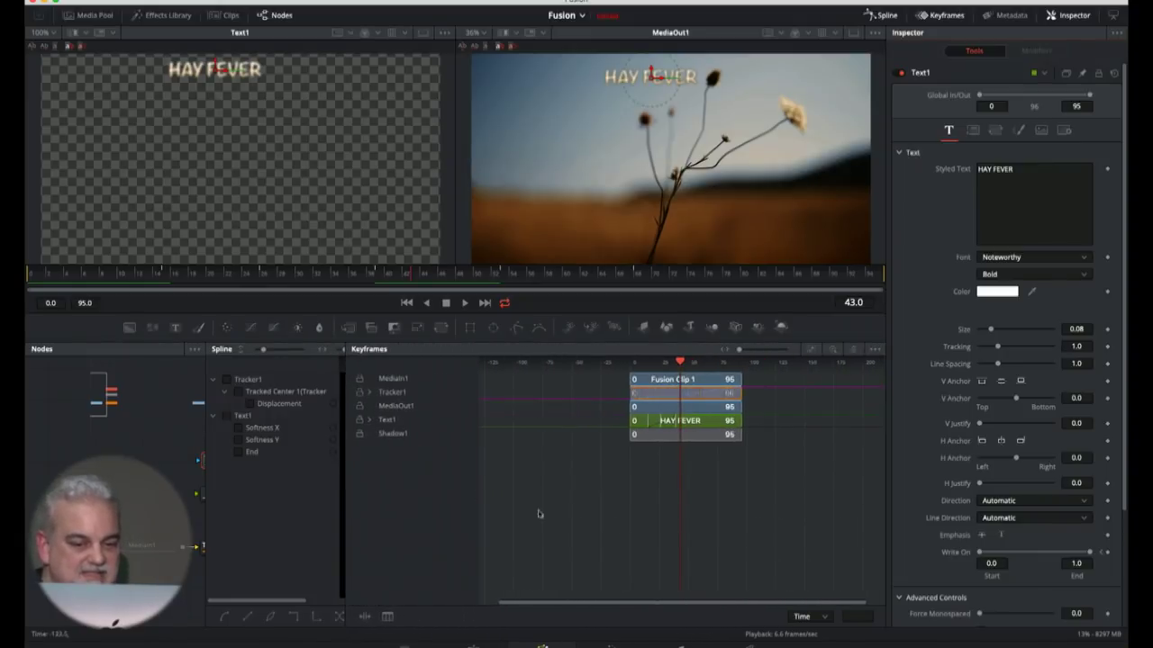
pyautogui.scroll(3, 692, 360)
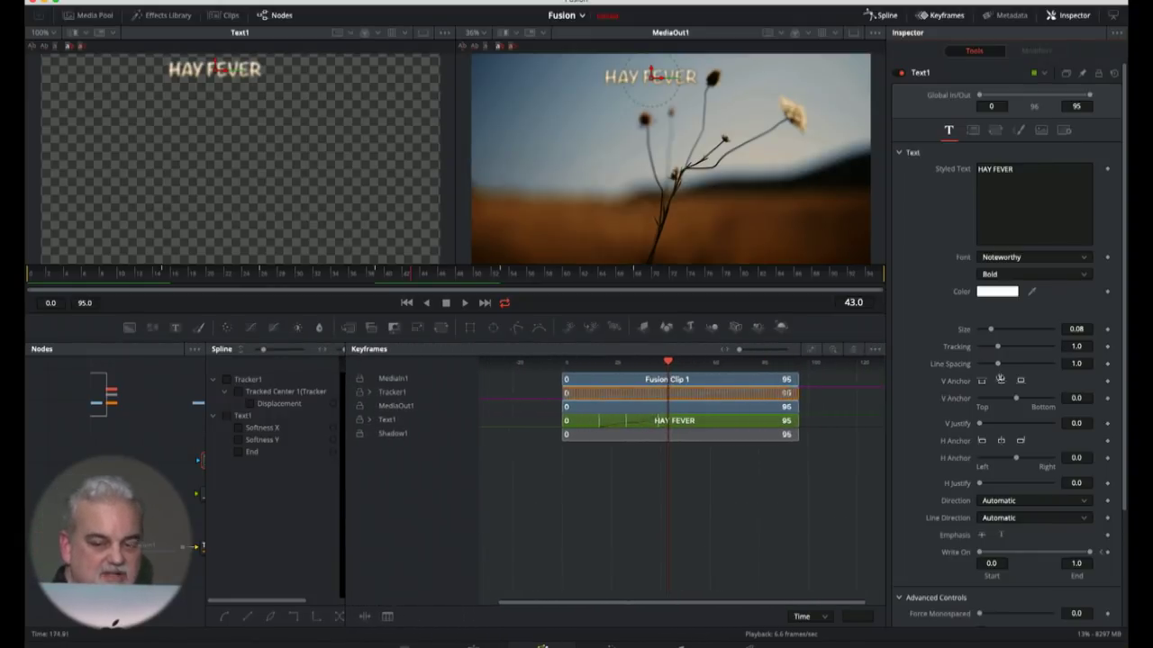
pyautogui.scroll(2, 567, 540)
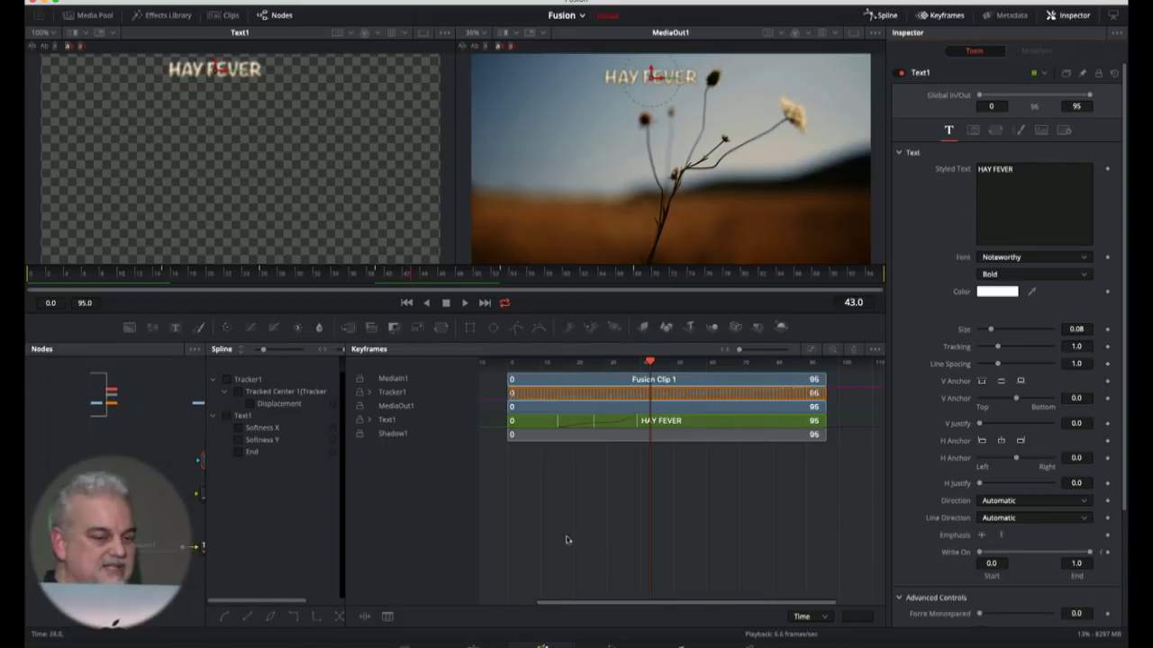
pyautogui.click(368, 419)
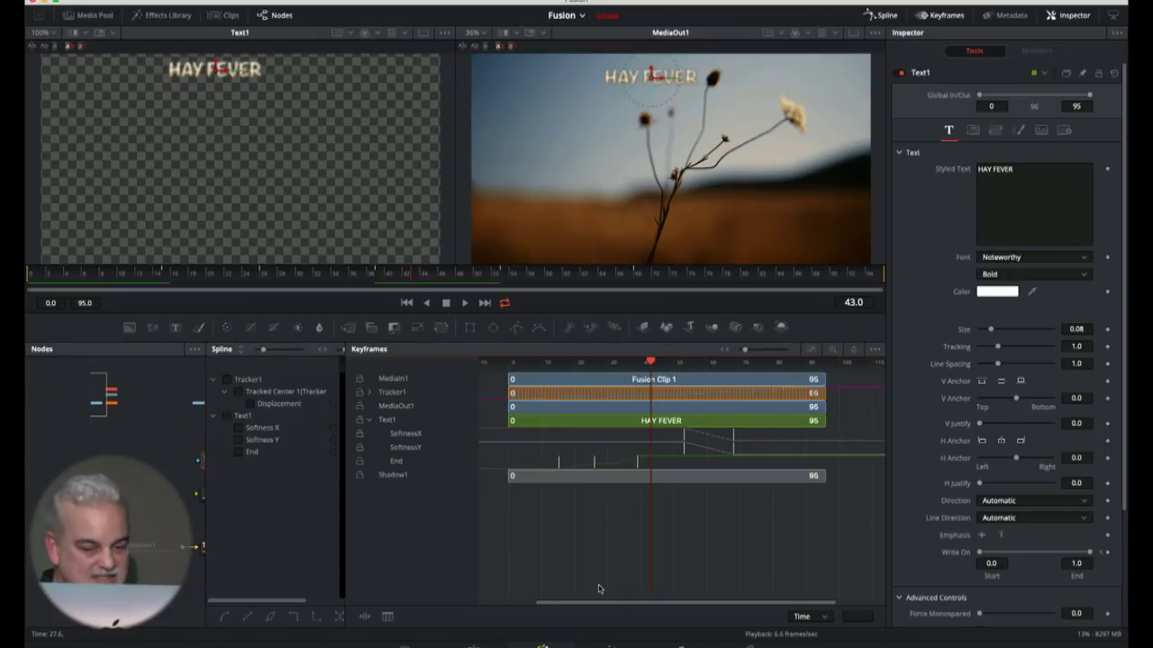
pyautogui.moveTo(641, 464)
pyautogui.mouseDown()
pyautogui.moveTo(676, 464)
pyautogui.moveTo(620, 470)
pyautogui.moveTo(680, 468)
pyautogui.moveTo(636, 465)
pyautogui.mouseUp()
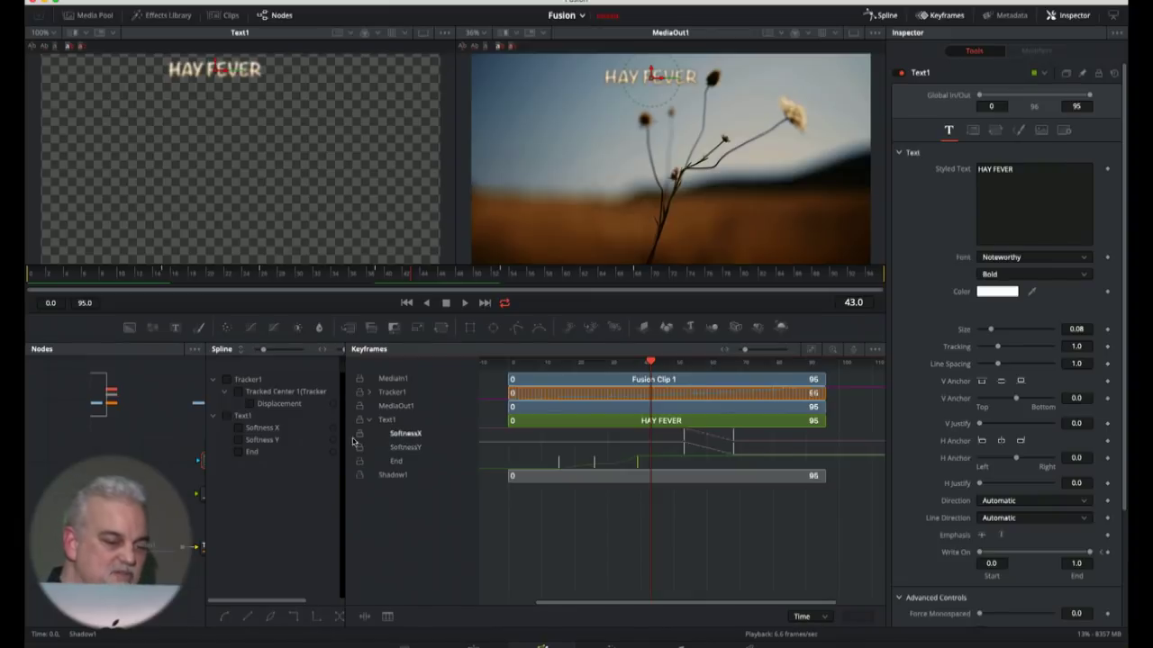
# Show Text1's Softness and End curves in the Spline editor, select the three End keys, then close both panels
pyautogui.moveTo(346, 437); pyautogui.dragTo(779, 460)
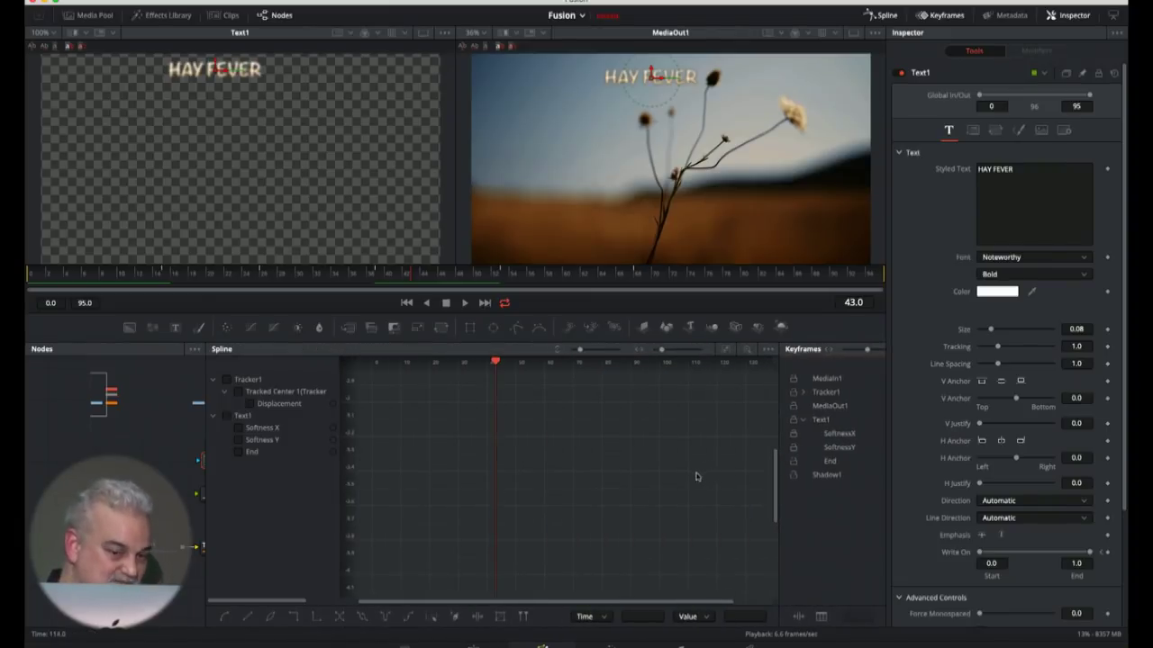
pyautogui.click(228, 417)
pyautogui.click(228, 418)
pyautogui.moveTo(489, 387); pyautogui.dragTo(408, 588)
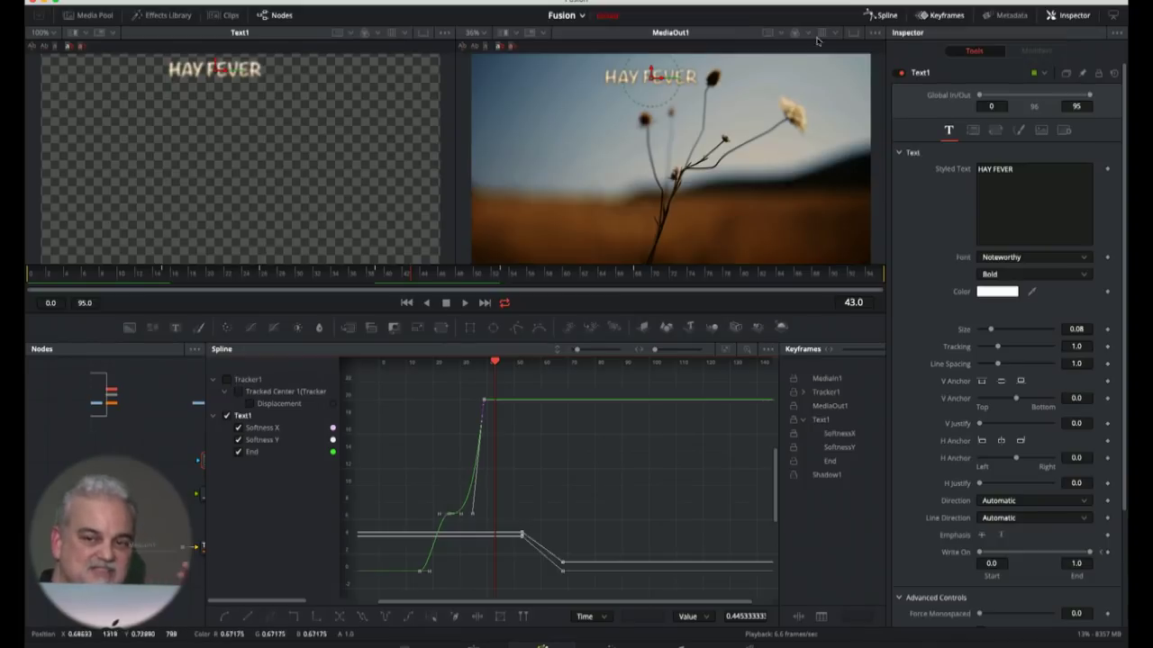
pyautogui.click(941, 15)
pyautogui.click(881, 14)
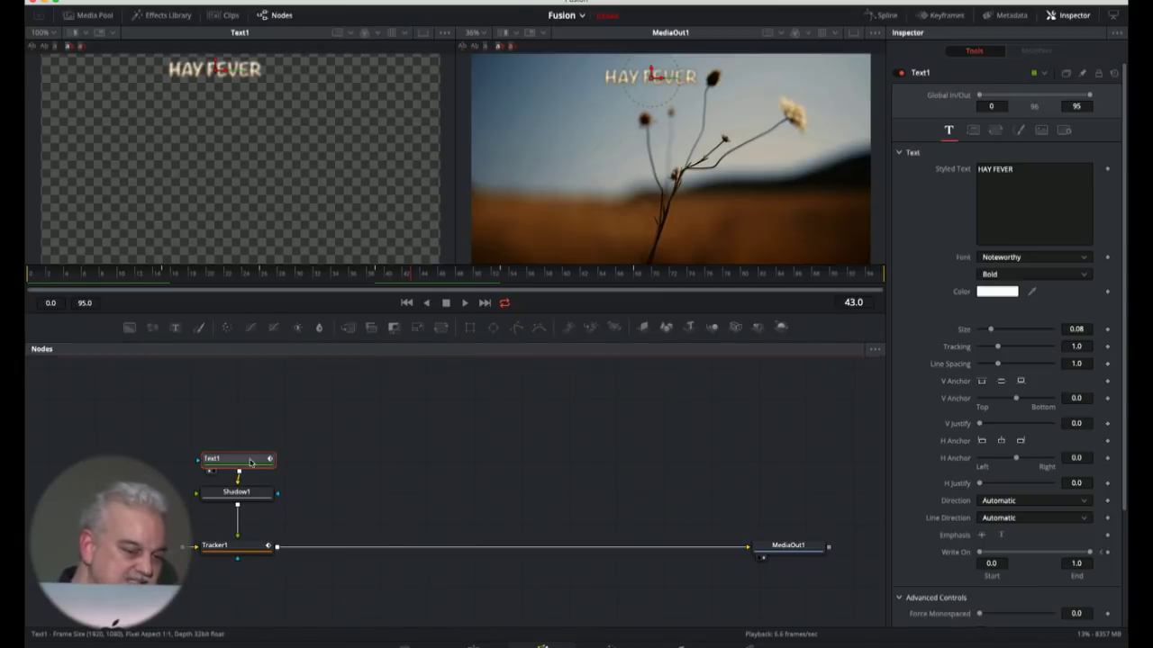
# Move the Text1 node higher and inspect the Shadow1 and Tracker1 settings
pyautogui.moveTo(251, 458); pyautogui.dragTo(250, 386)
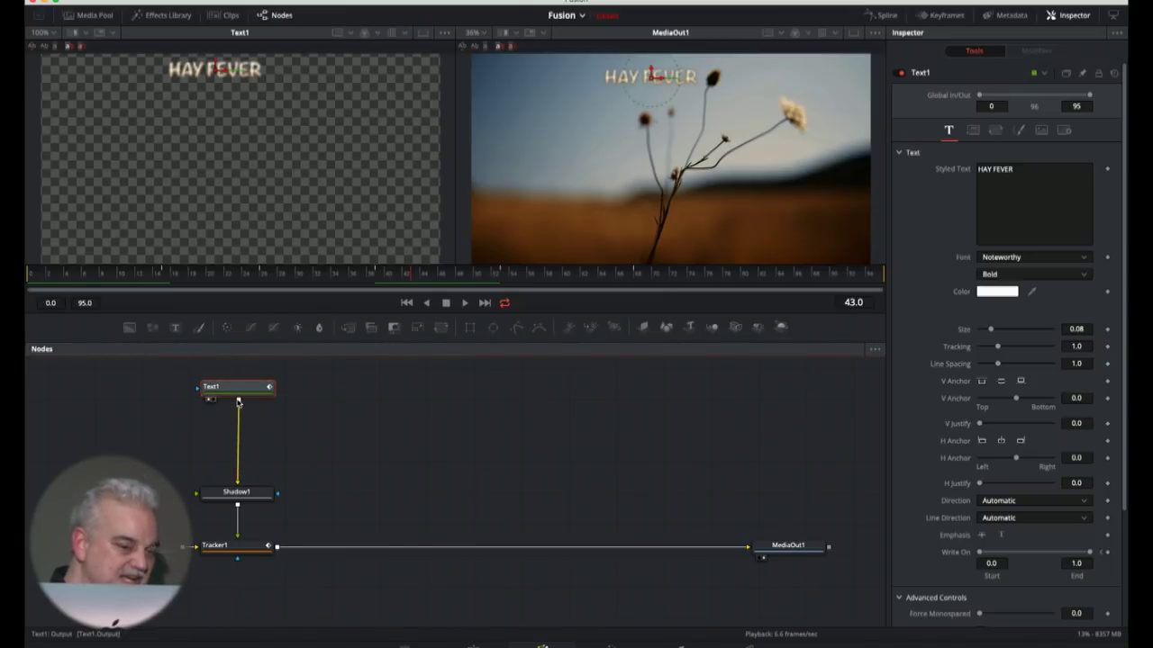
pyautogui.click(256, 496)
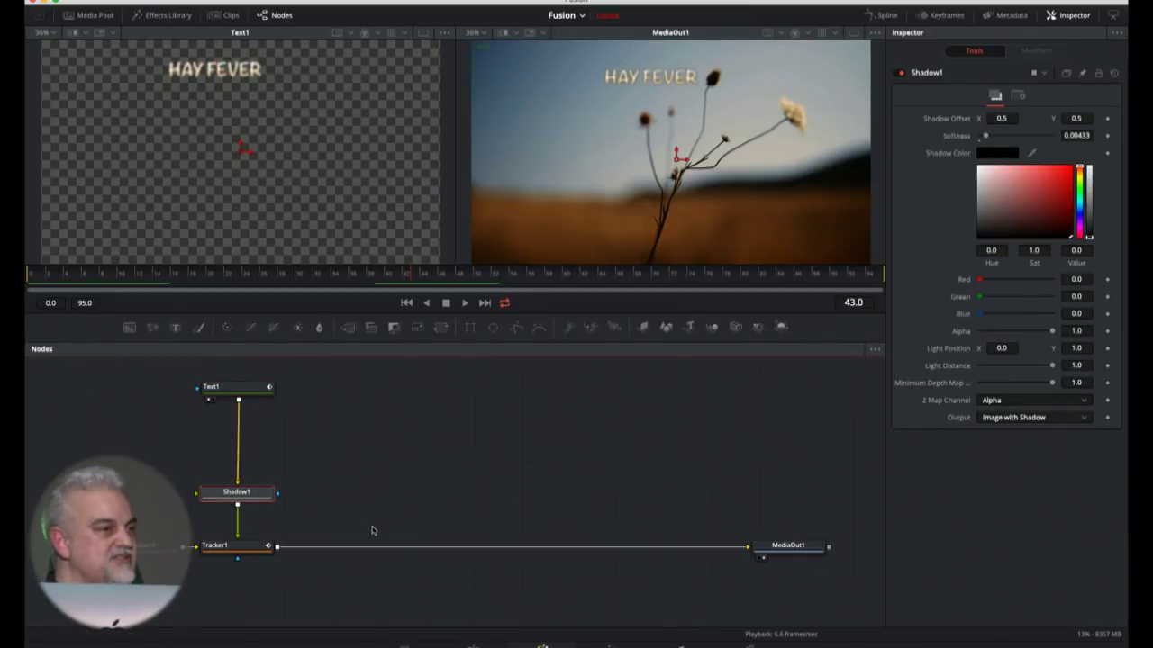
pyautogui.click(239, 550)
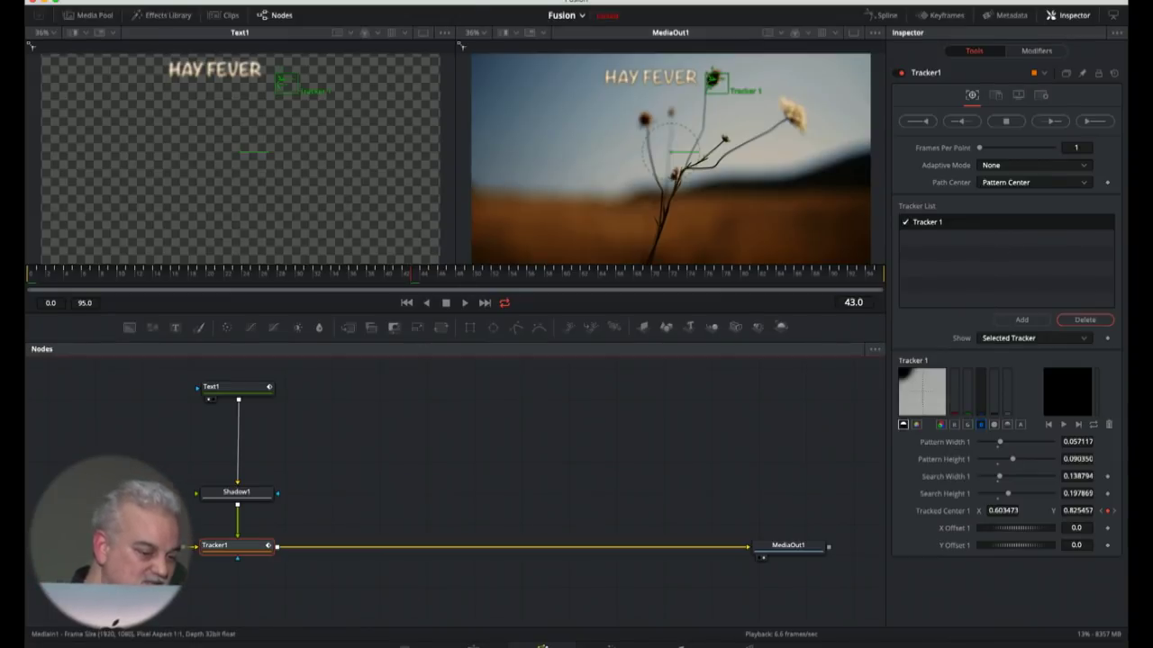
# Load the original MediaIn1 flower clip into the left viewer and select MediaOut1
pyautogui.press('1')
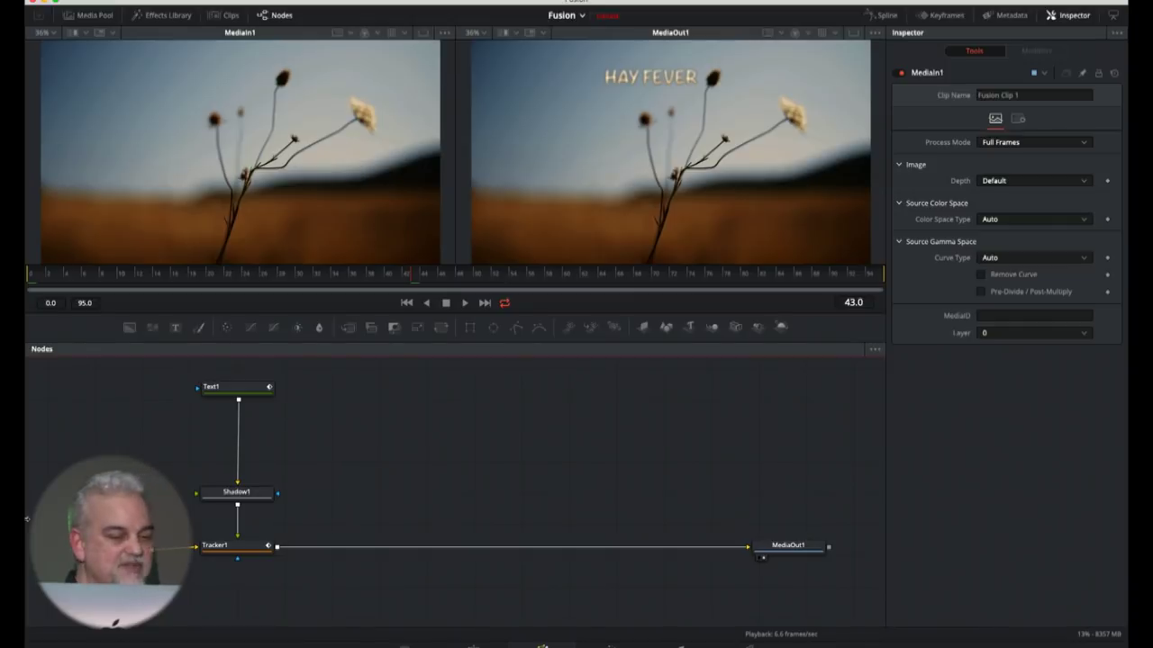
pyautogui.moveTo(761, 553); pyautogui.dragTo(738, 548)
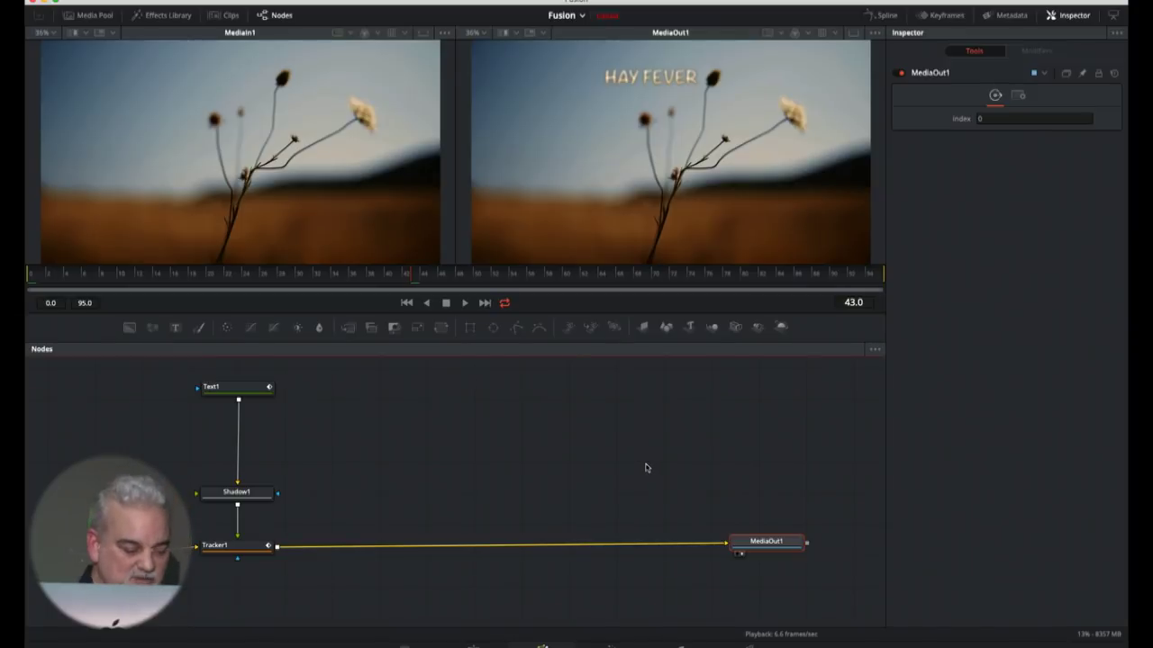
pyautogui.click(543, 645)
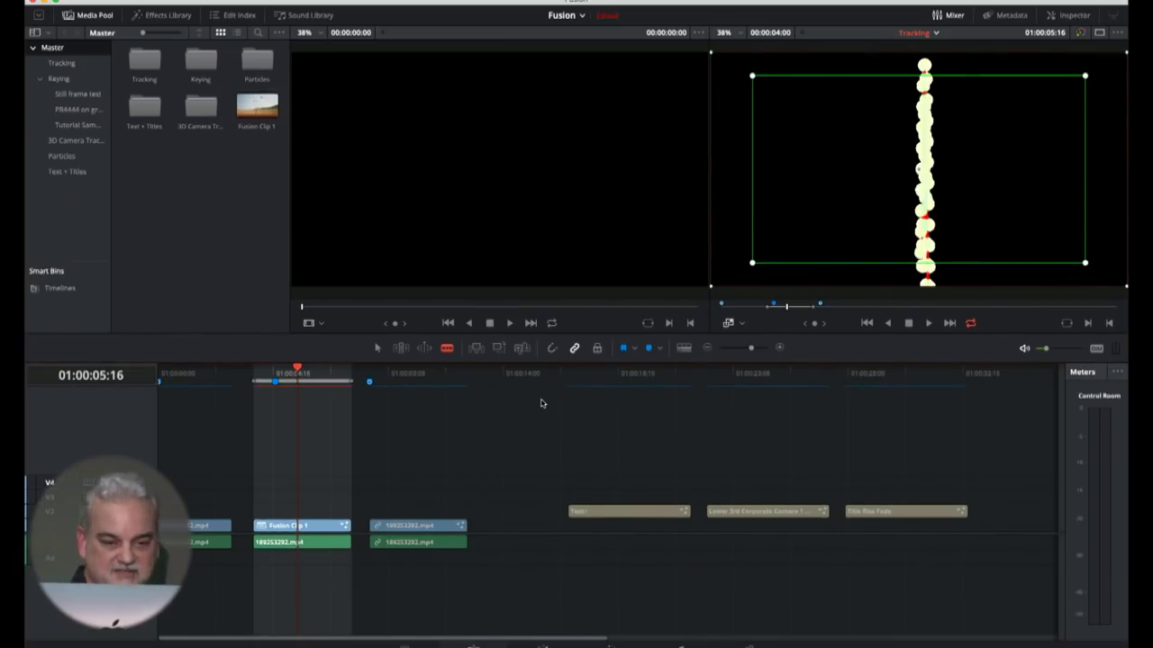
# Scrub through Fusion Clip 1's HAY FEVER title on the timeline with the viewer's transform overlay turned off
pyautogui.click(271, 373)
pyautogui.moveTo(241, 383); pyautogui.dragTo(292, 377)
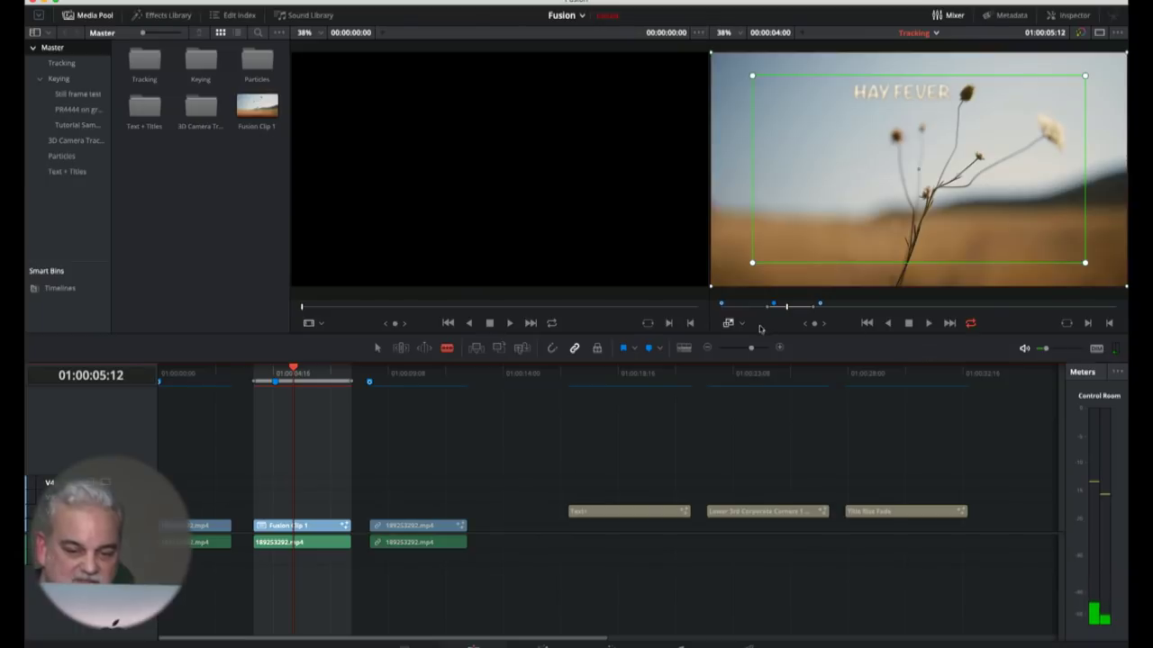
pyautogui.click(729, 322)
pyautogui.click(731, 335)
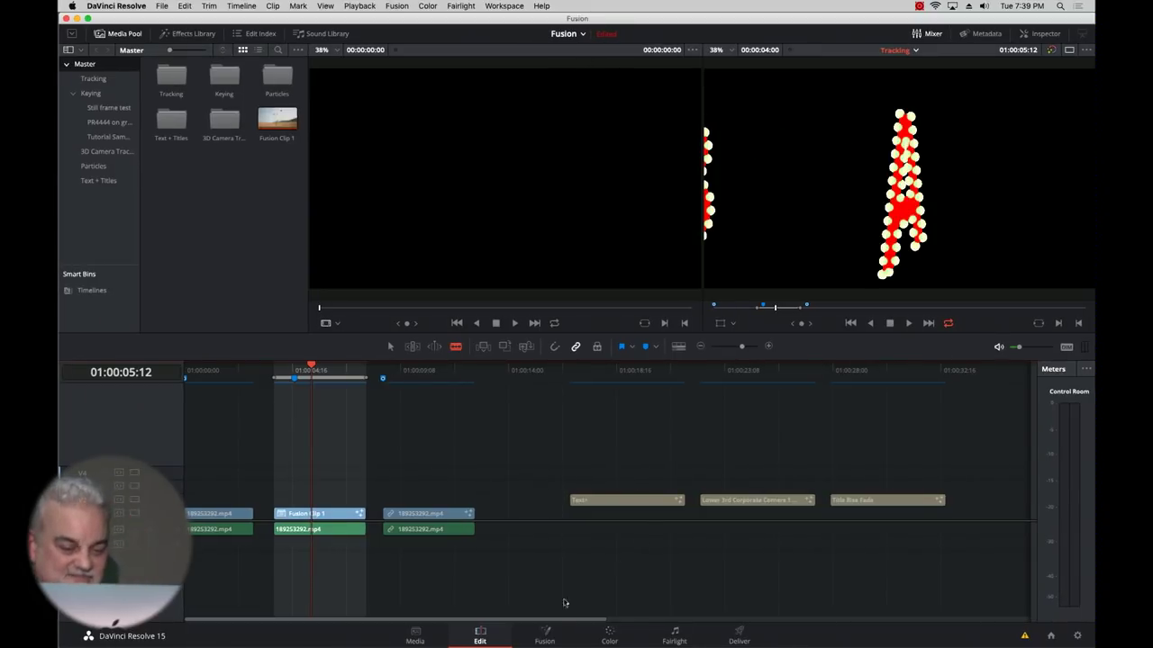
pyautogui.click(554, 641)
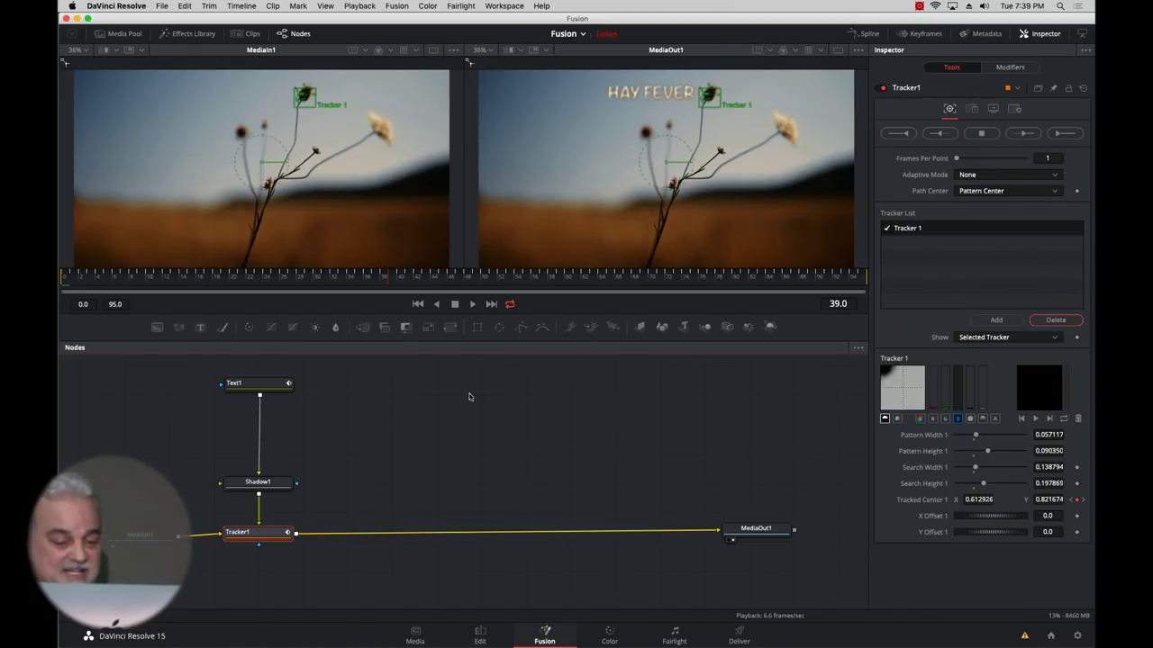
# Switch to the Fairlight page to see the Audio 1 track and the mixer
pyautogui.click(671, 637)
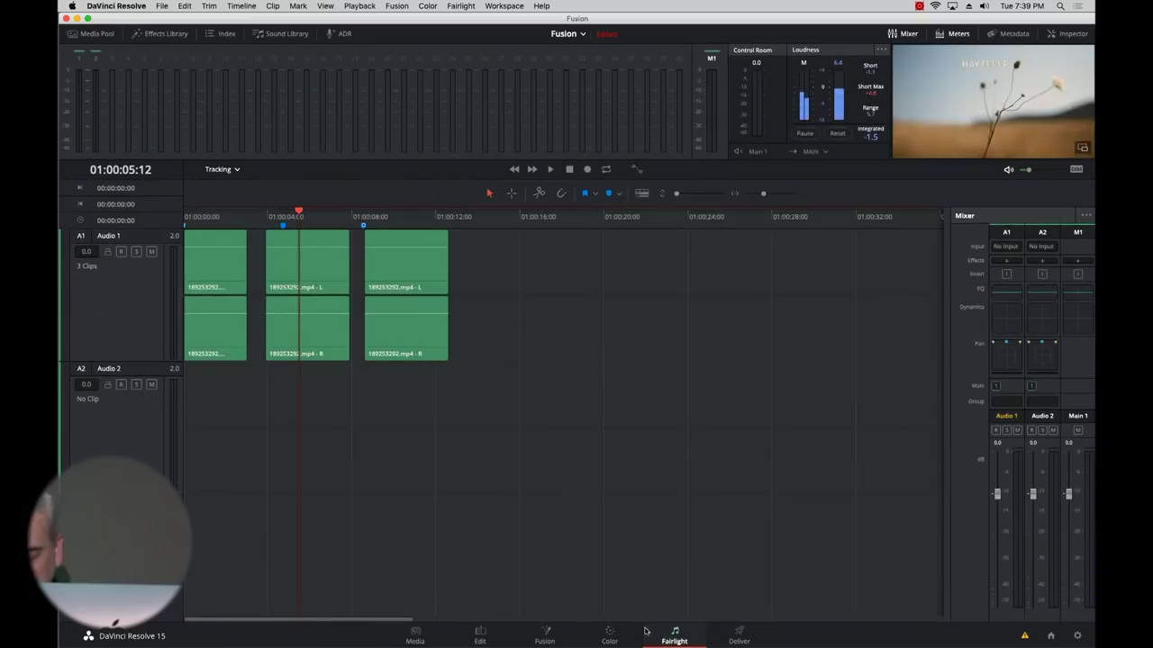